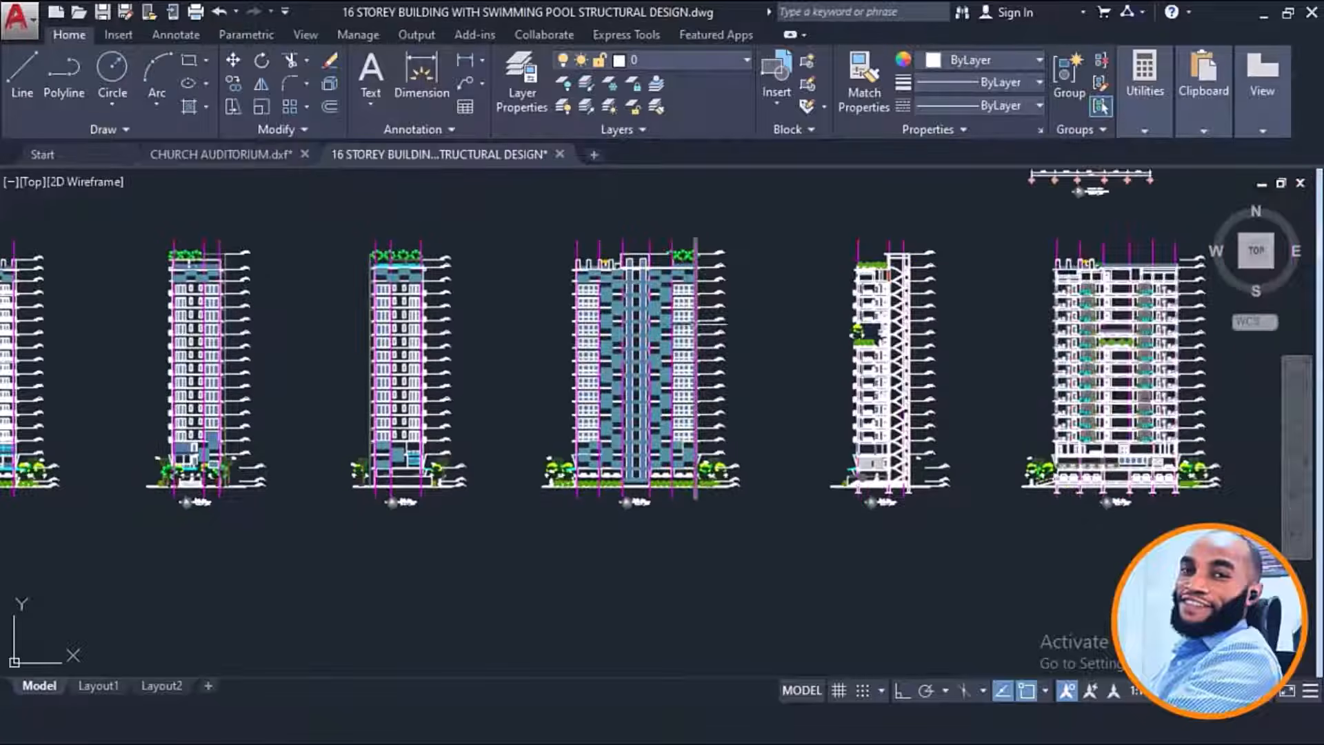
# Step: Examine the 16-storey building's elevations and longitudinal section, along with its 3D structural model in ProtaStructure
pyautogui.scroll(2, 577, 333)
pyautogui.scroll(-3, 487, 339)
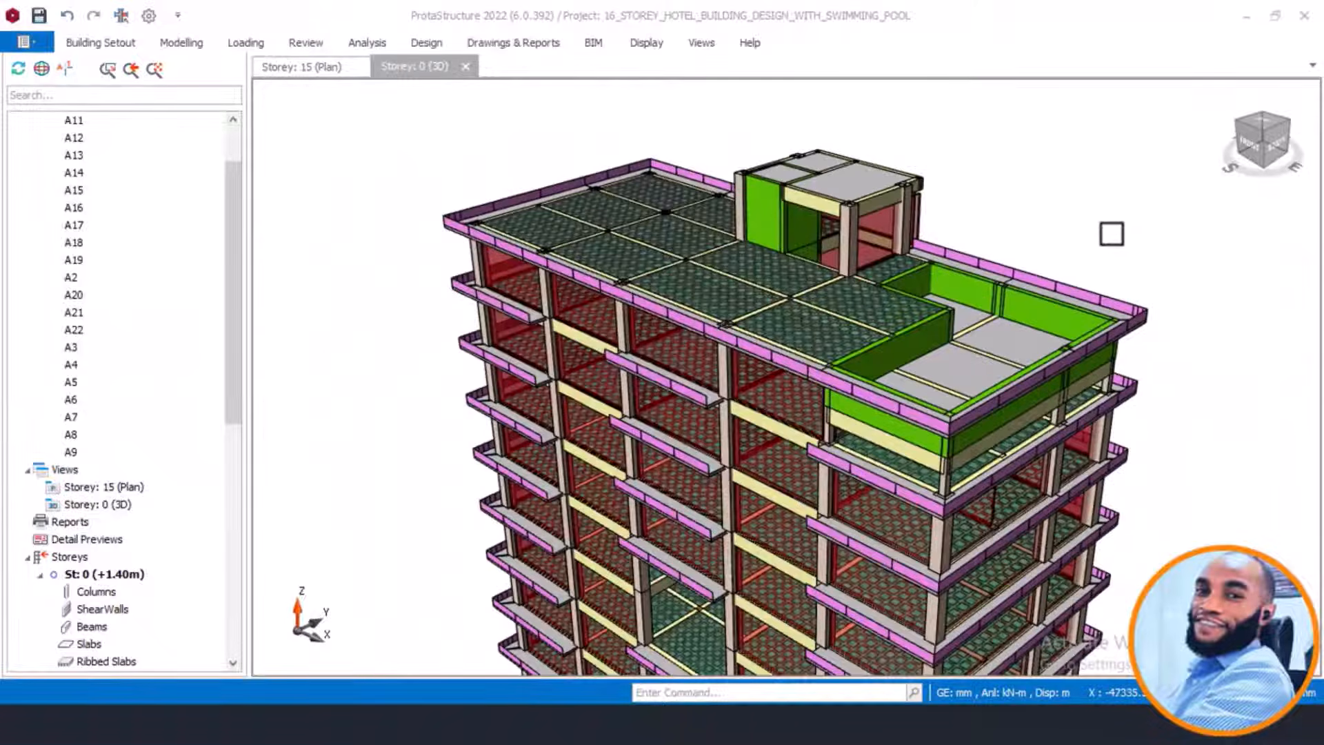
pyautogui.moveTo(1111, 233); pyautogui.dragTo(1069, 331, button='middle')
pyautogui.scroll(2, 1036, 366)
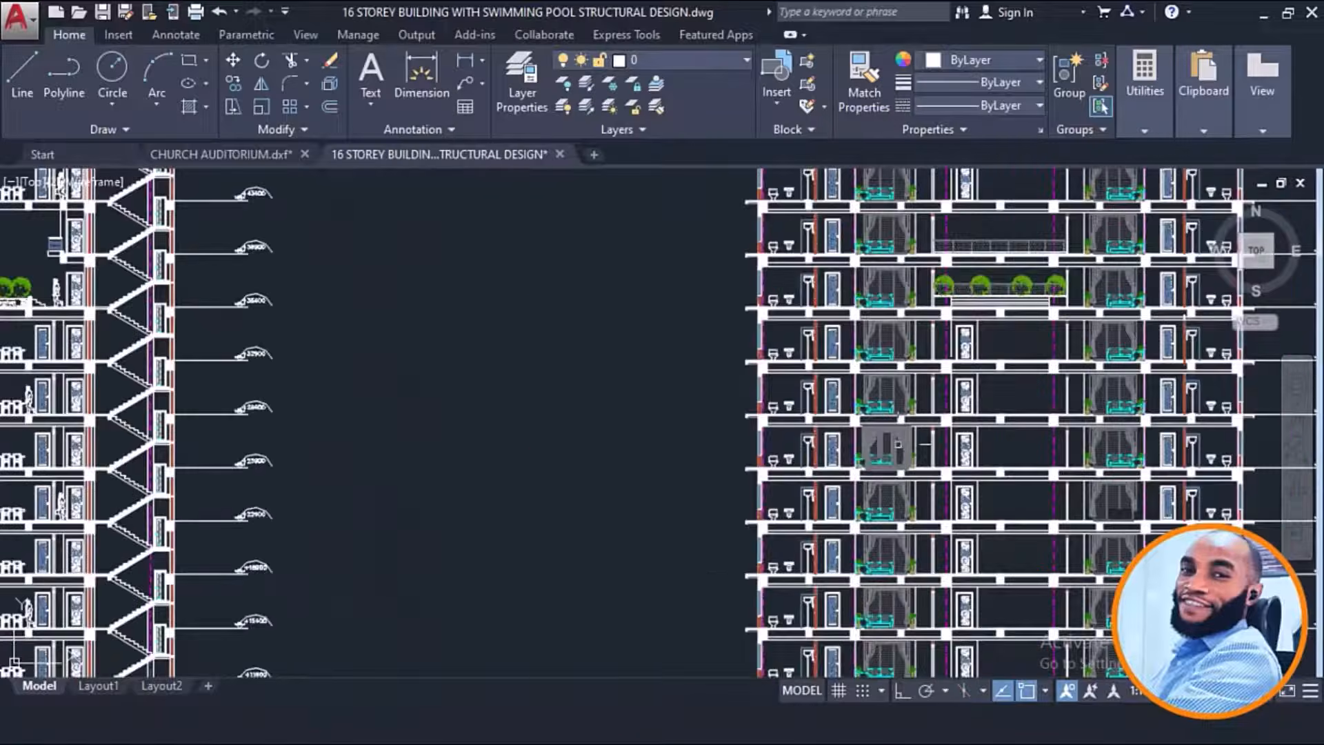
pyautogui.scroll(3, 824, 317)
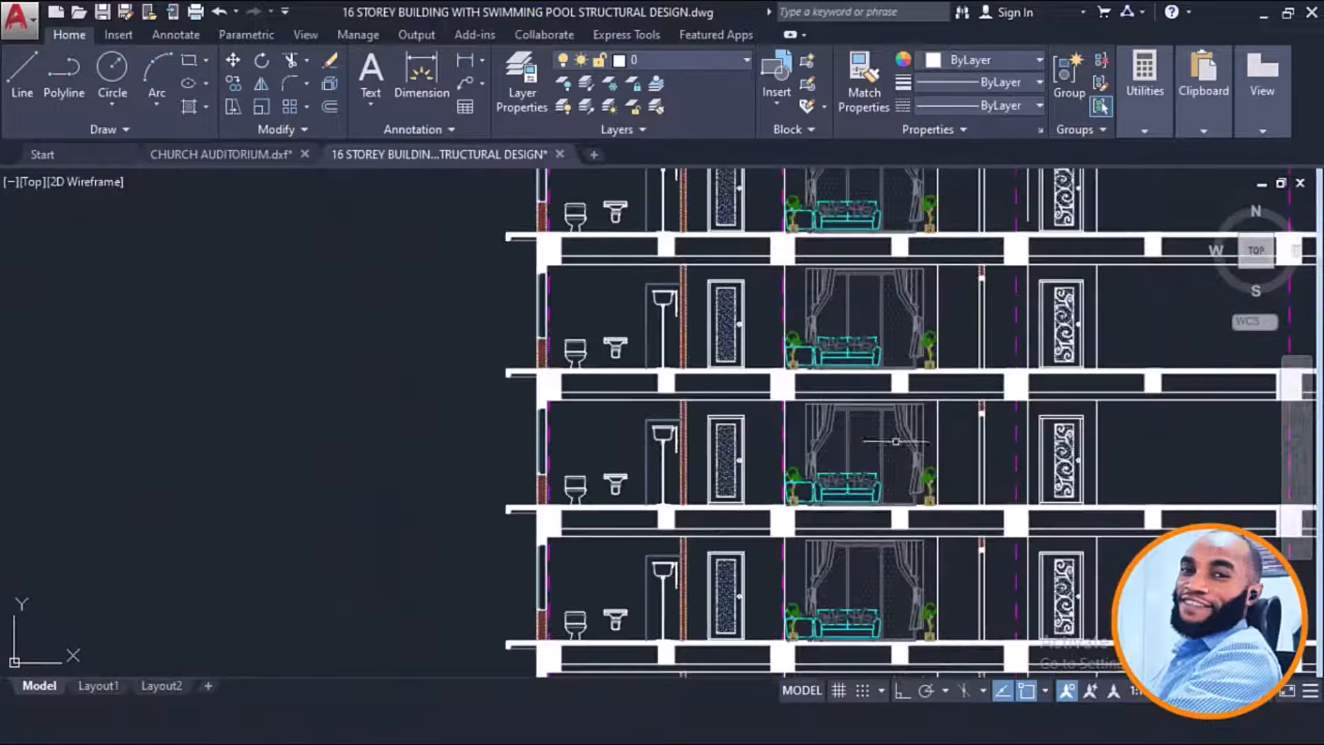
pyautogui.scroll(-4, 824, 317)
pyautogui.scroll(6, 831, 645)
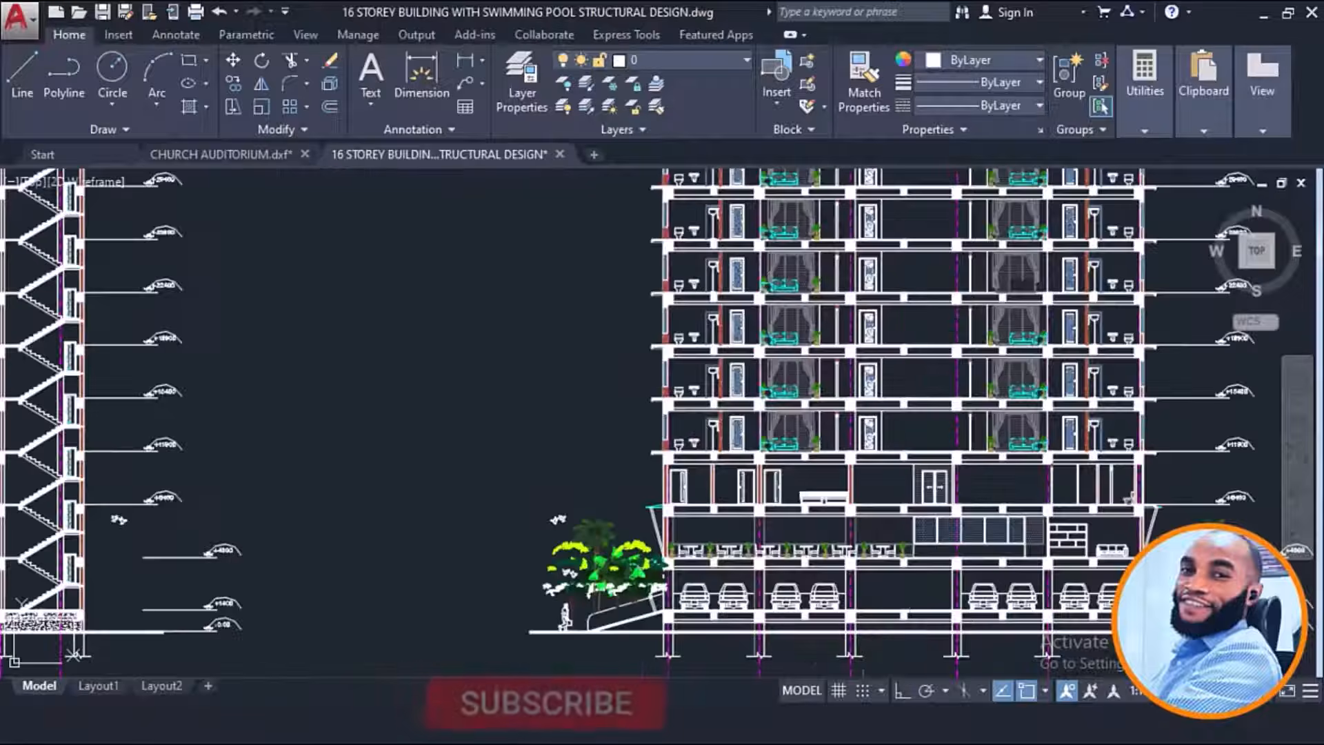
pyautogui.scroll(-6, 885, 461)
pyautogui.scroll(-3, 886, 461)
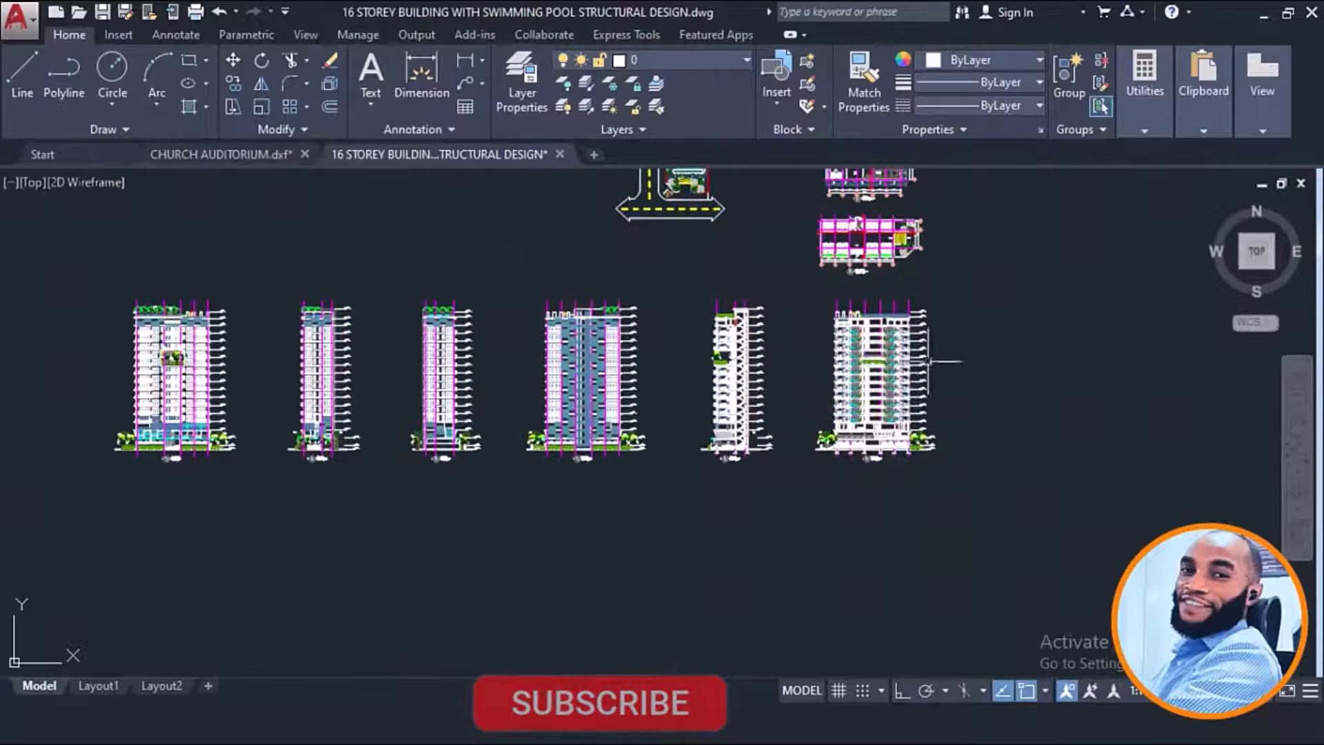
# Step: Examine the floor plans from the ground floor up through the 13th and 14th floor plan
pyautogui.scroll(1, 886, 461)
pyautogui.scroll(8, 889, 342)
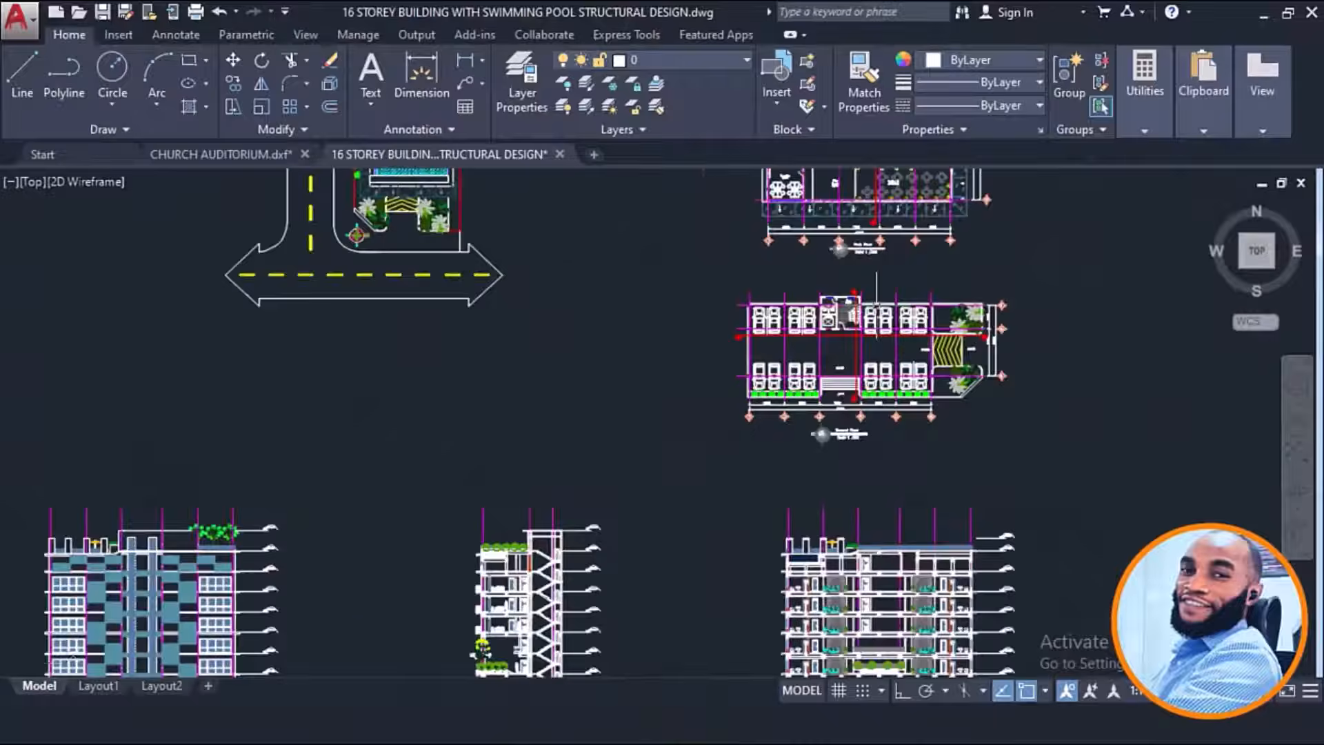
pyautogui.scroll(2, 811, 508)
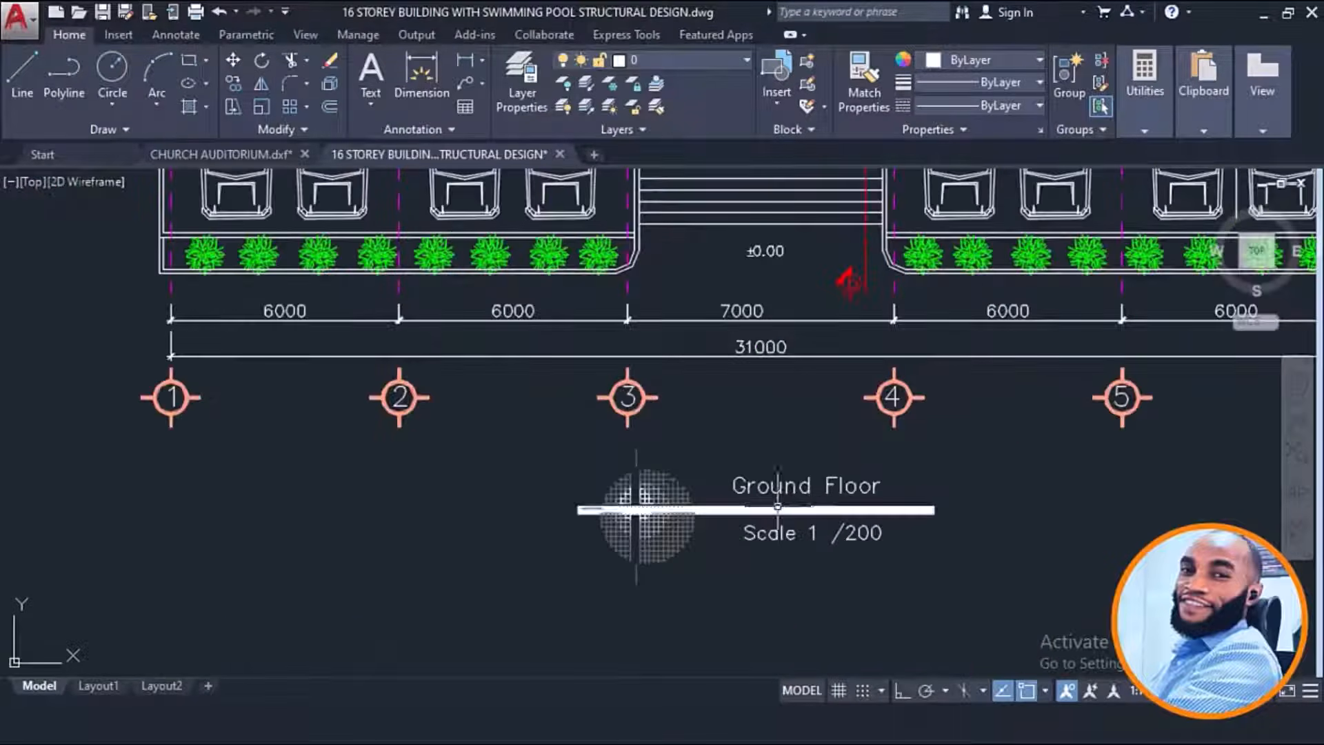
pyautogui.scroll(-8, 807, 510)
pyautogui.scroll(-1, 808, 509)
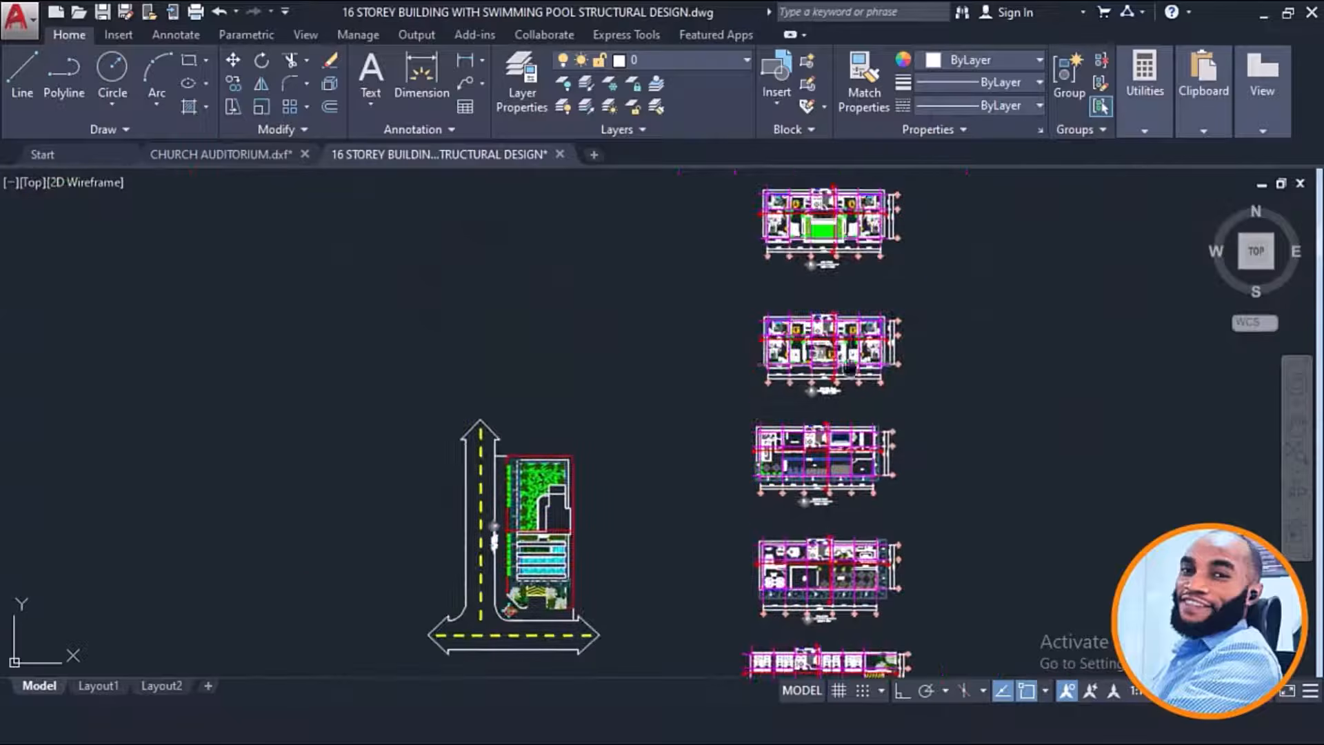
pyautogui.scroll(10, 759, 386)
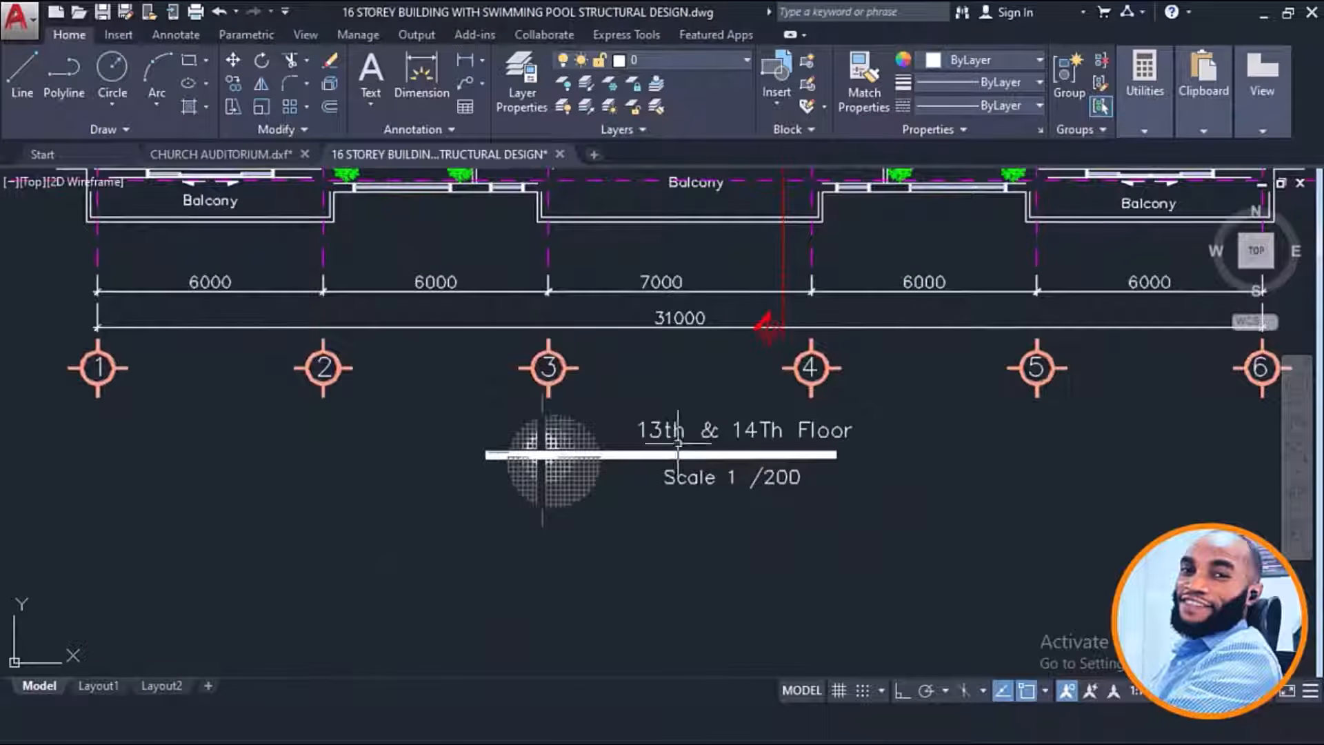
pyautogui.scroll(-4, 828, 433)
pyautogui.moveTo(847, 186); pyautogui.dragTo(847, 414, button='middle')
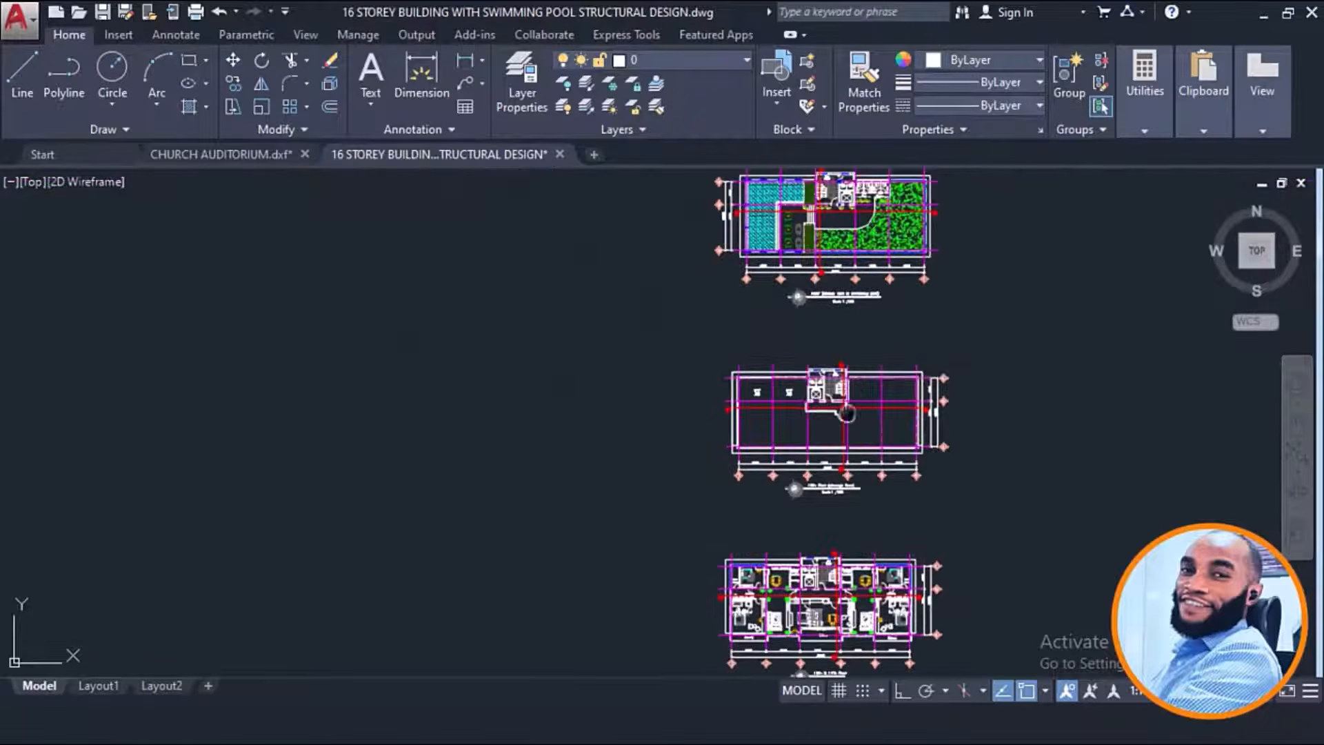
# Step: Examine the roof plan, including the L-shaped swimming pool, the fire stair core and the garden area
pyautogui.scroll(2, 855, 234)
pyautogui.scroll(2, 780, 311)
pyautogui.moveTo(764, 314); pyautogui.dragTo(763, 532, button='middle')
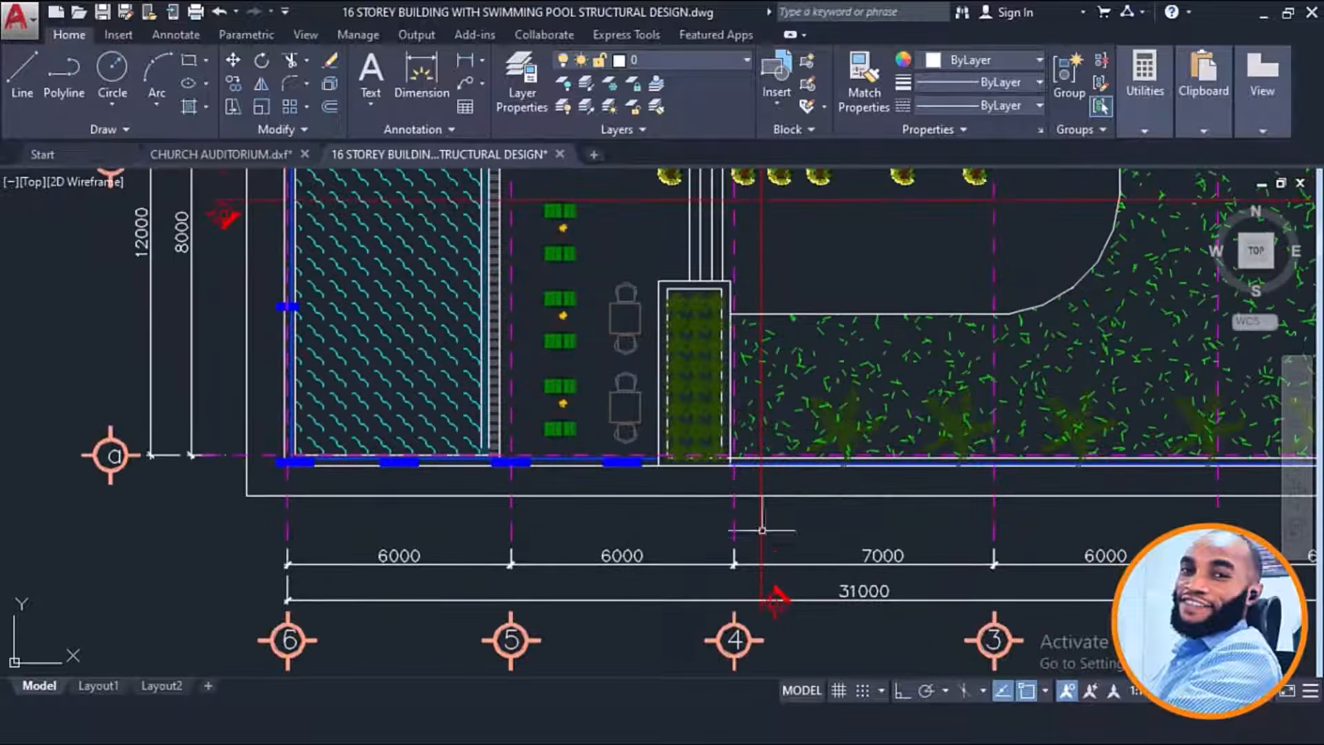
pyautogui.scroll(-1, 791, 426)
pyautogui.moveTo(740, 360); pyautogui.dragTo(793, 528, button='middle')
pyautogui.scroll(2, 690, 207)
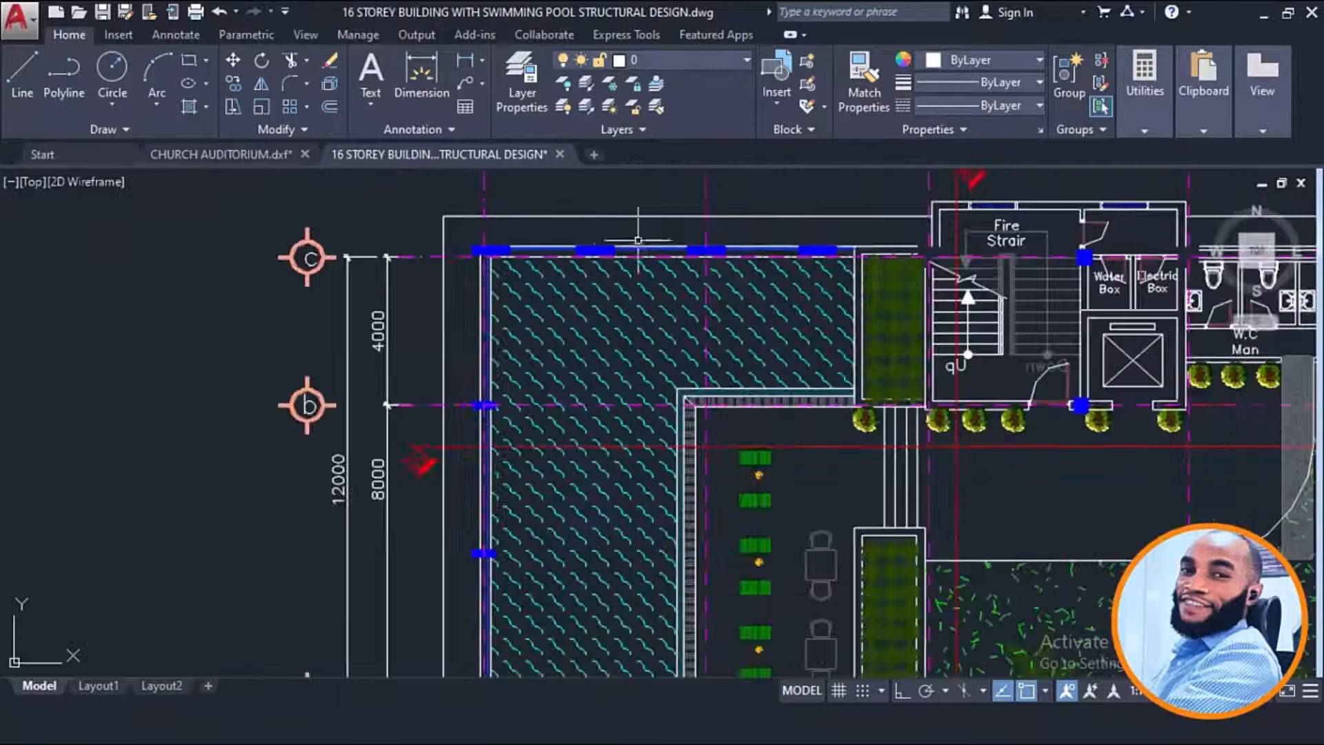
pyautogui.scroll(-1, 694, 235)
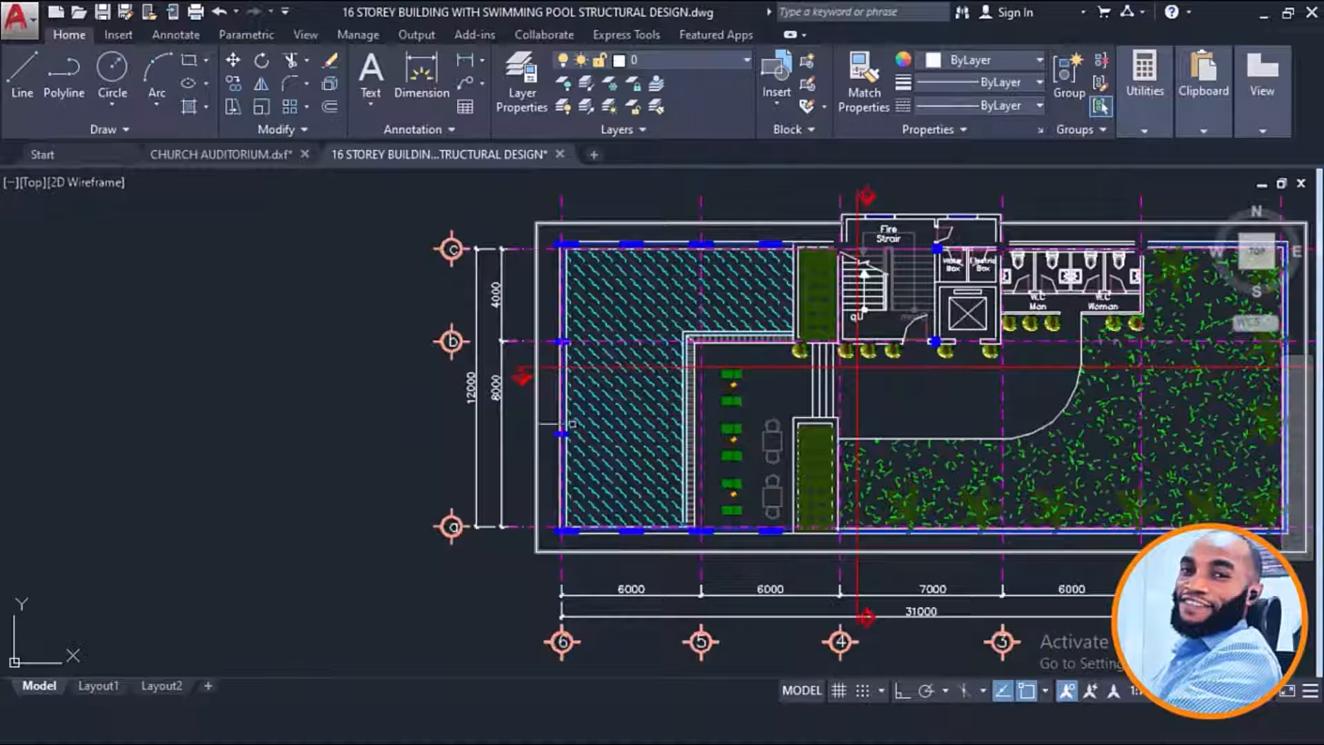
# Step: Examine the rooftop swimming pool in the building's longitudinal section and in the ProtaStructure 3D model
pyautogui.scroll(-5, 760, 221)
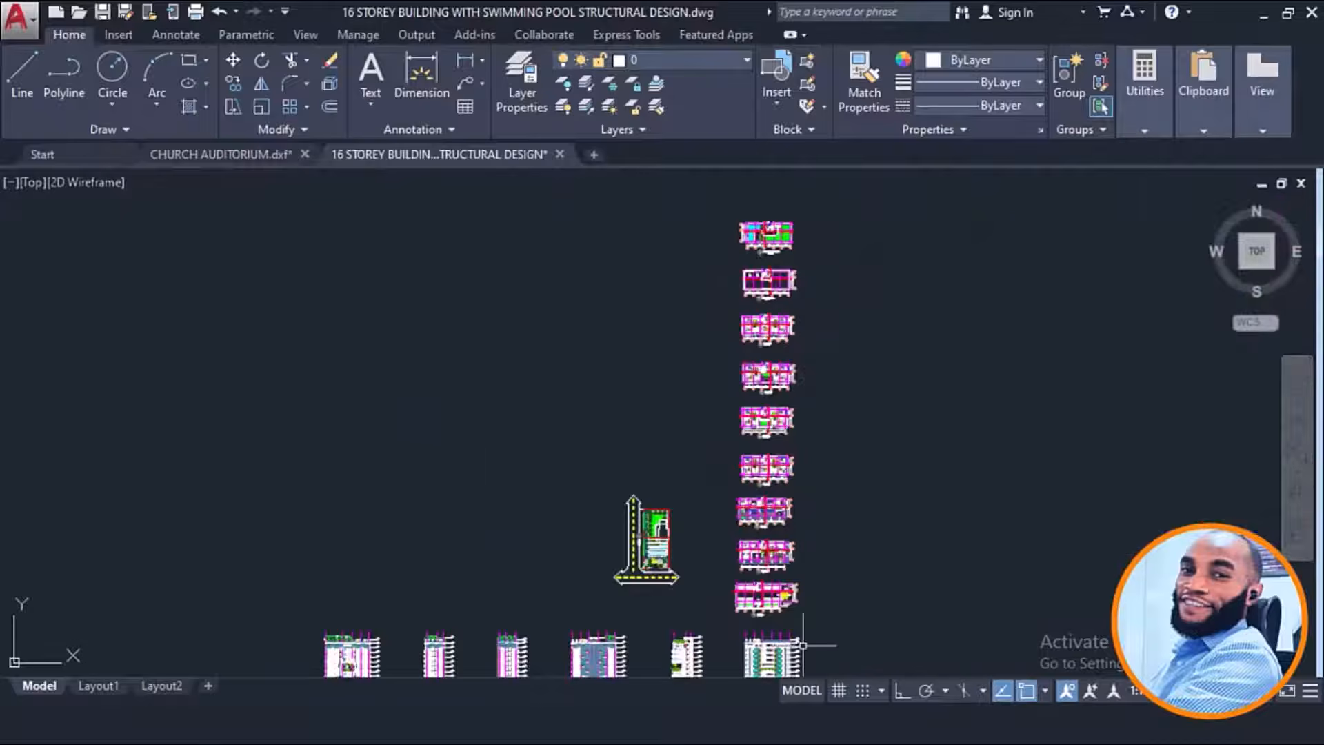
pyautogui.scroll(6, 803, 645)
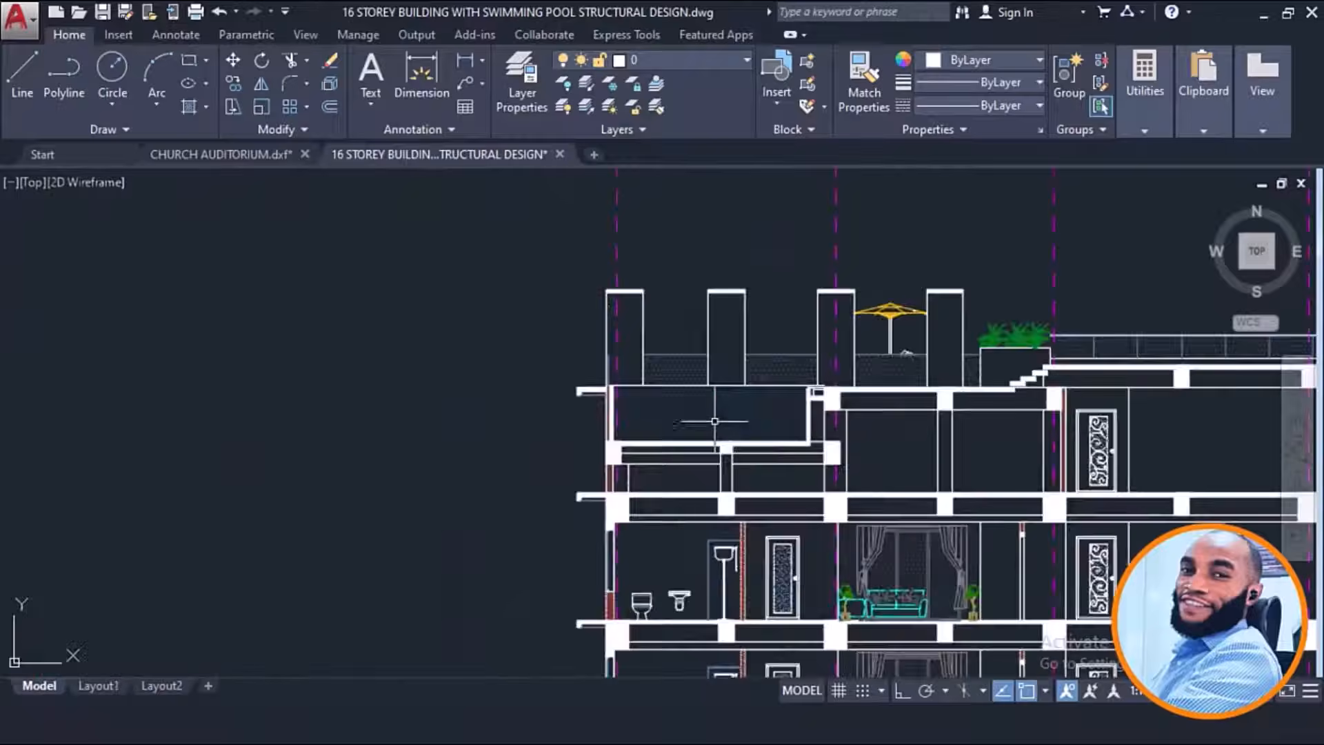
pyautogui.scroll(3, 728, 411)
pyautogui.scroll(-5, 717, 378)
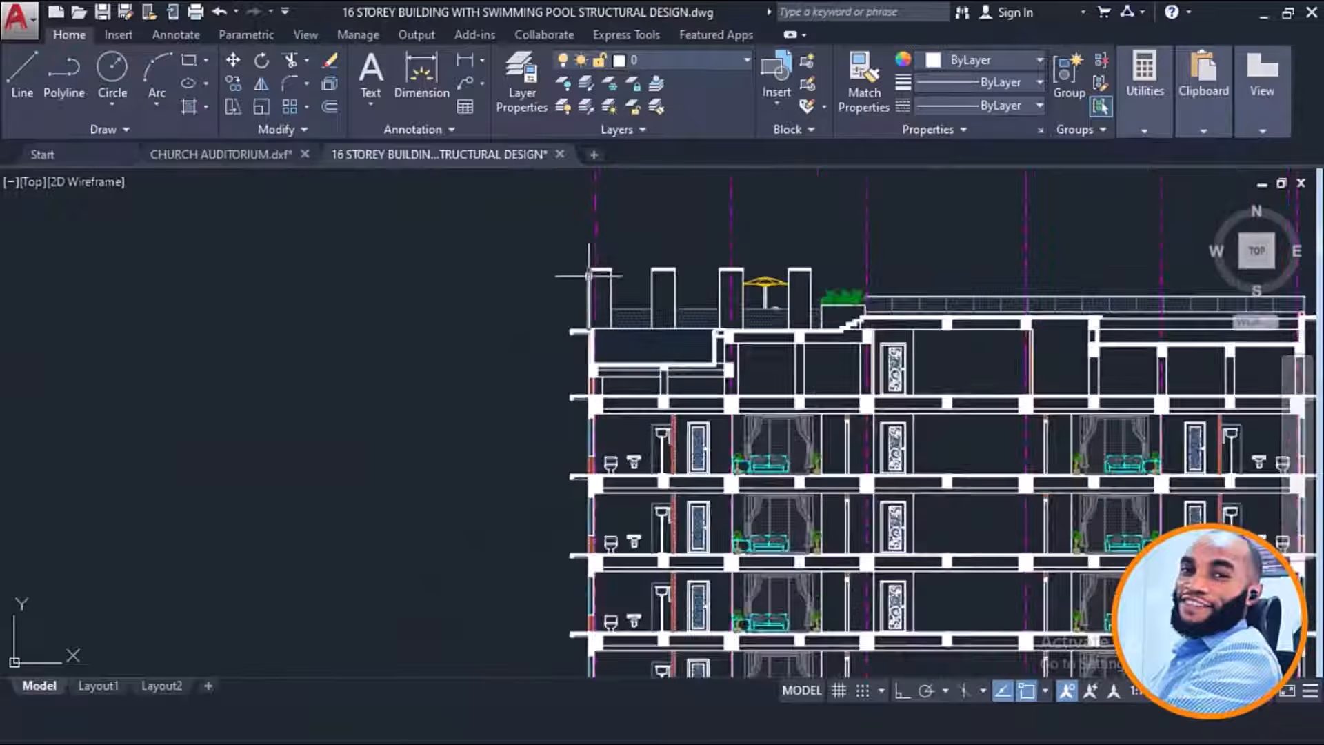
pyautogui.click(513, 226)
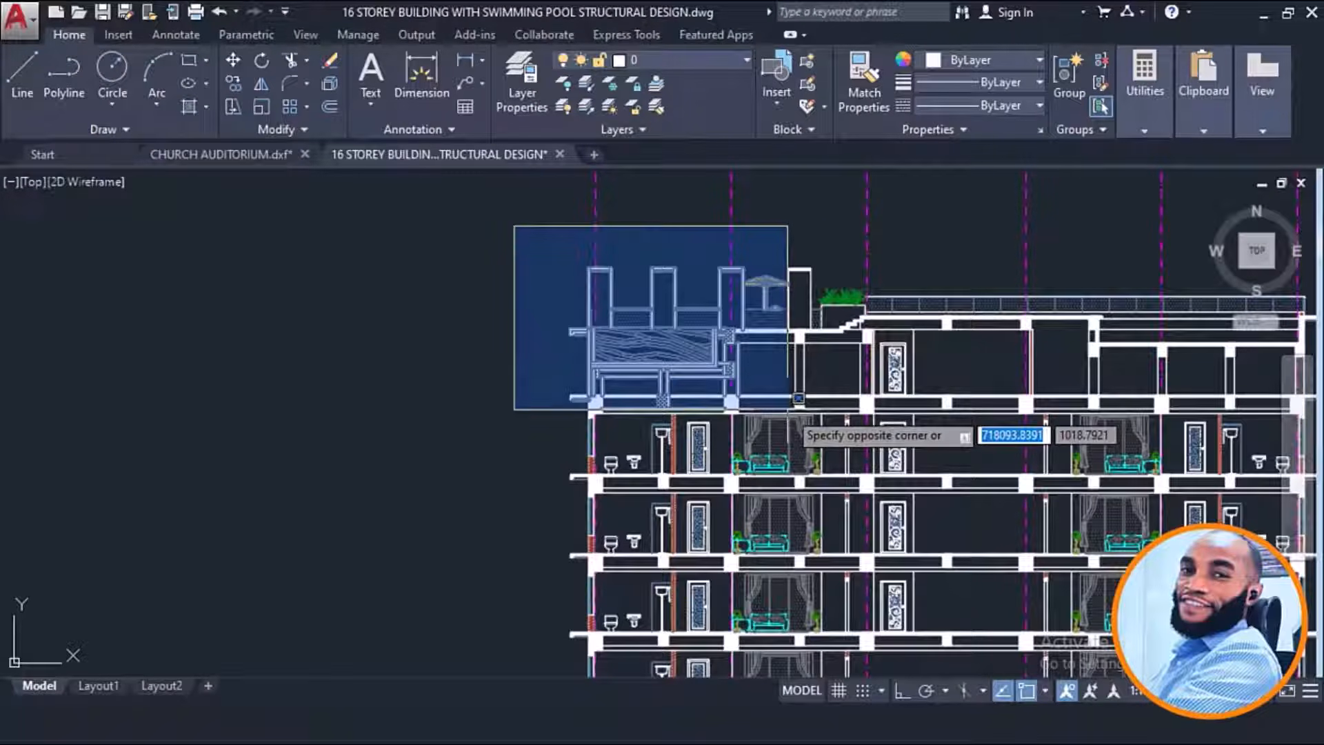
pyautogui.scroll(-2, 847, 273)
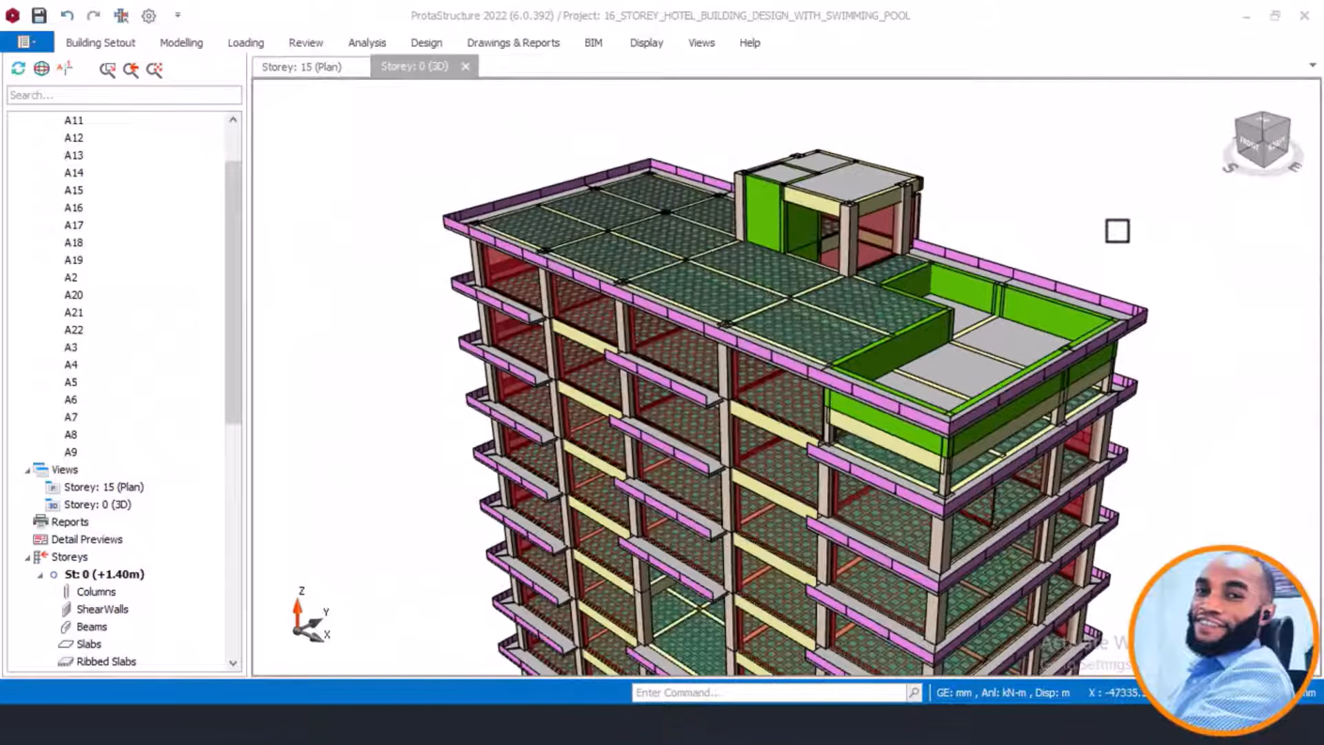
pyautogui.moveTo(1108, 231); pyautogui.dragTo(1057, 221, button='middle')
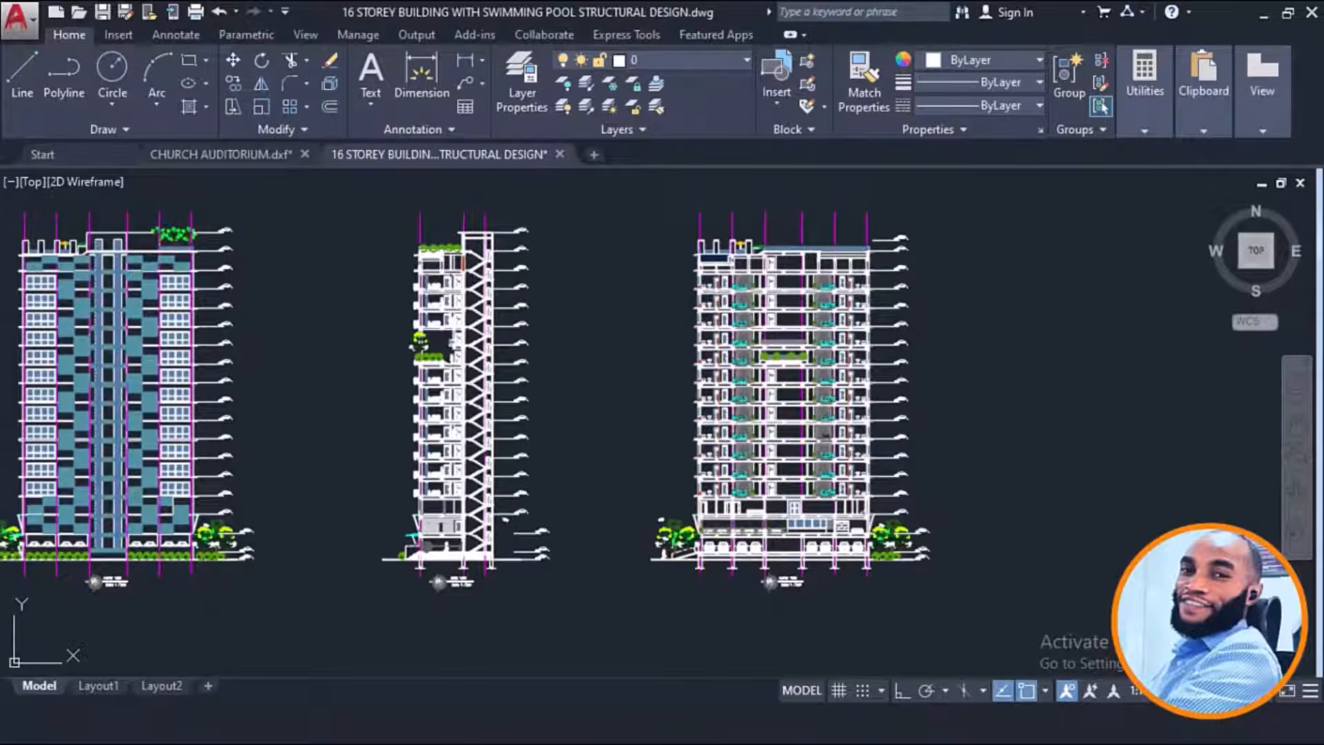
# Step: Compare the north elevation with the two building sections in the AutoCAD drawing
pyautogui.moveTo(633, 338)
pyautogui.mouseDown(button='middle')
pyautogui.moveTo(717, 322)
pyautogui.moveTo(763, 343)
pyautogui.mouseUp(button='middle')
pyautogui.scroll(-2, 713, 321)
pyautogui.scroll(4, 365, 402)
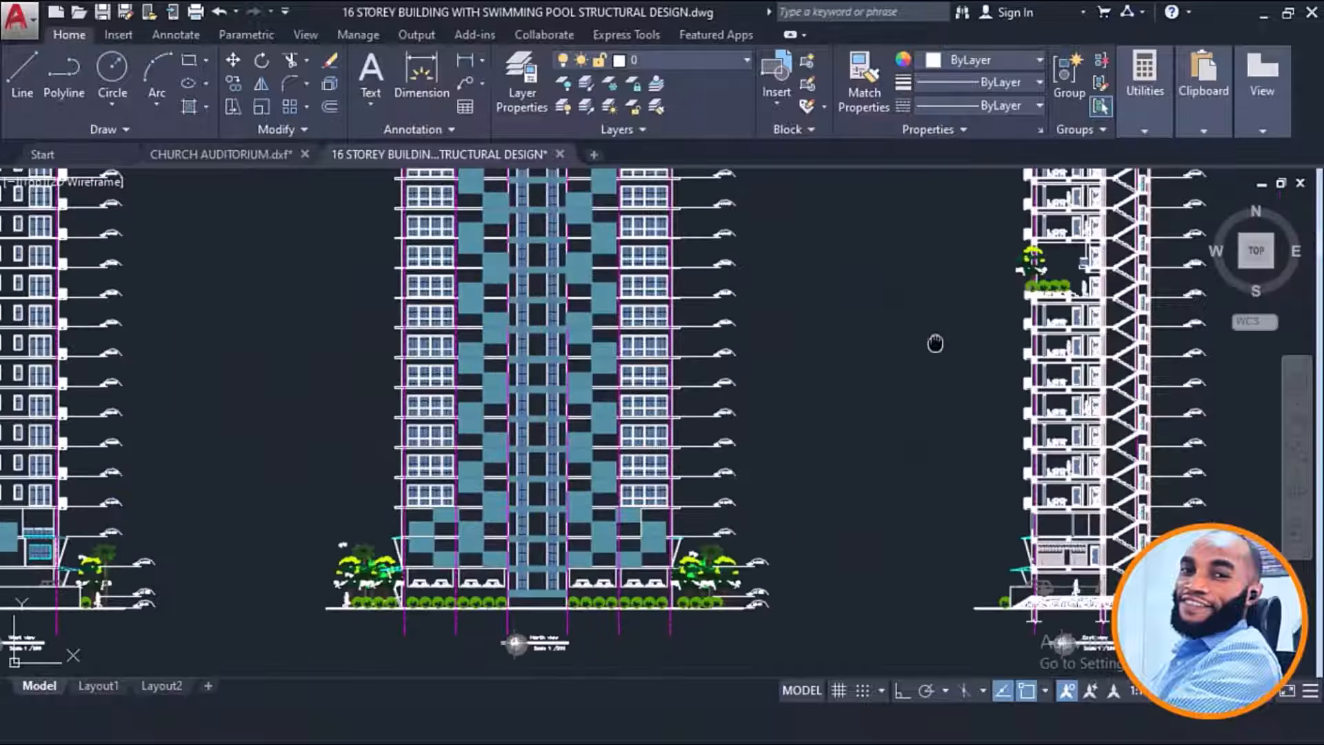
pyautogui.moveTo(935, 343); pyautogui.dragTo(591, 317, button='middle')
pyautogui.scroll(-2, 591, 317)
pyautogui.moveTo(829, 314); pyautogui.dragTo(740, 342, button='middle')
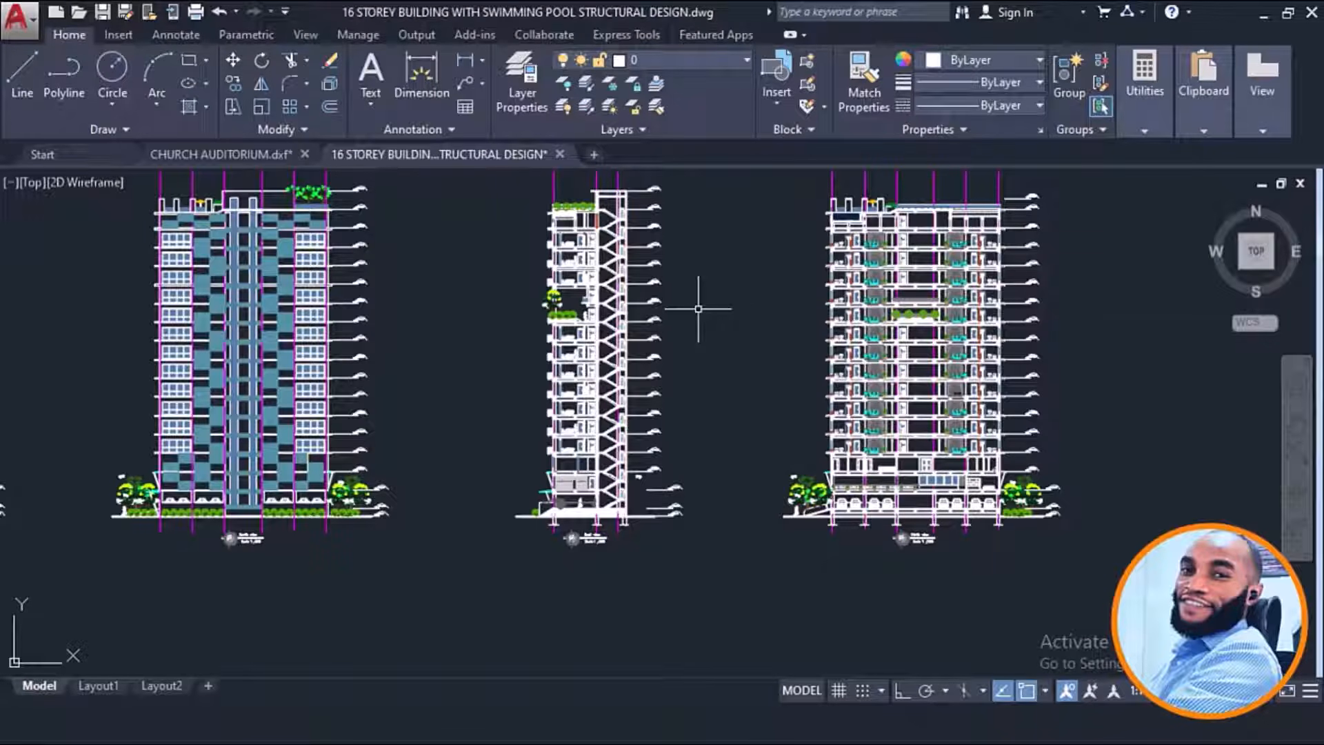
pyautogui.scroll(-3, 710, 359)
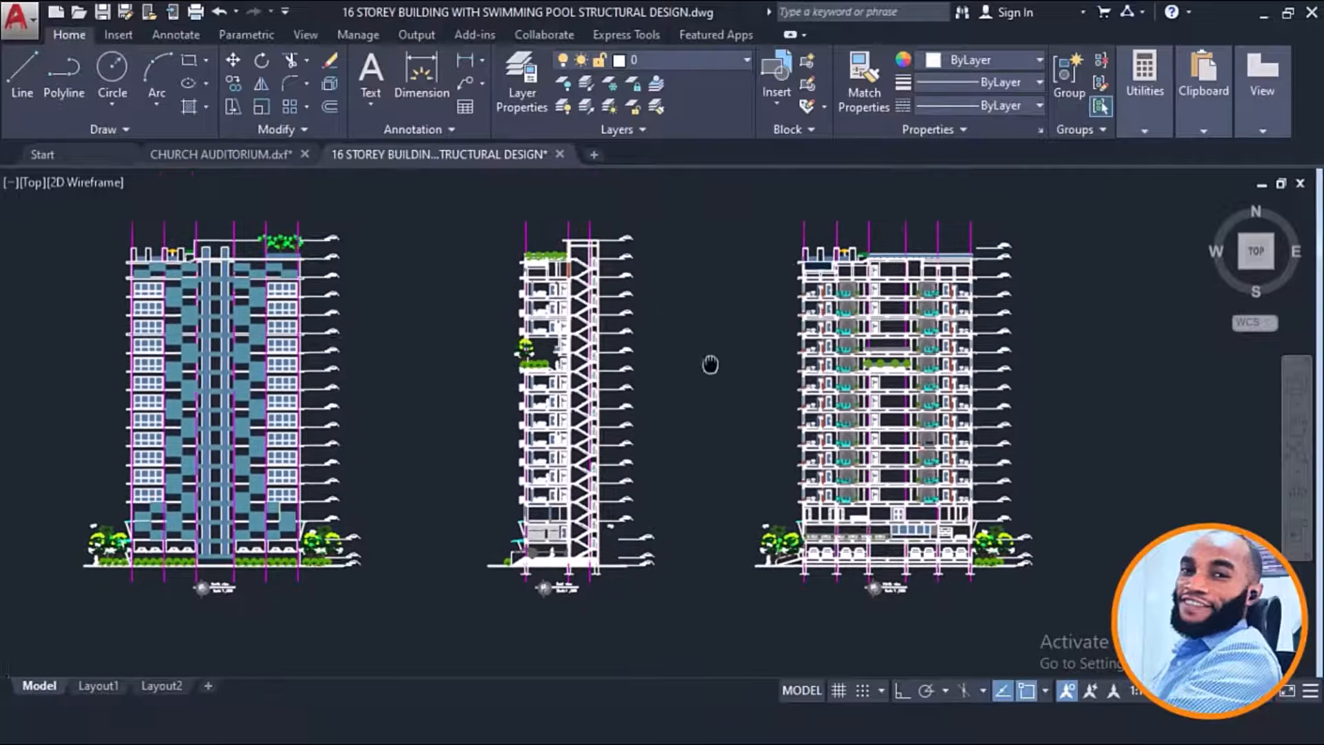
pyautogui.moveTo(769, 348); pyautogui.dragTo(754, 385, button='middle')
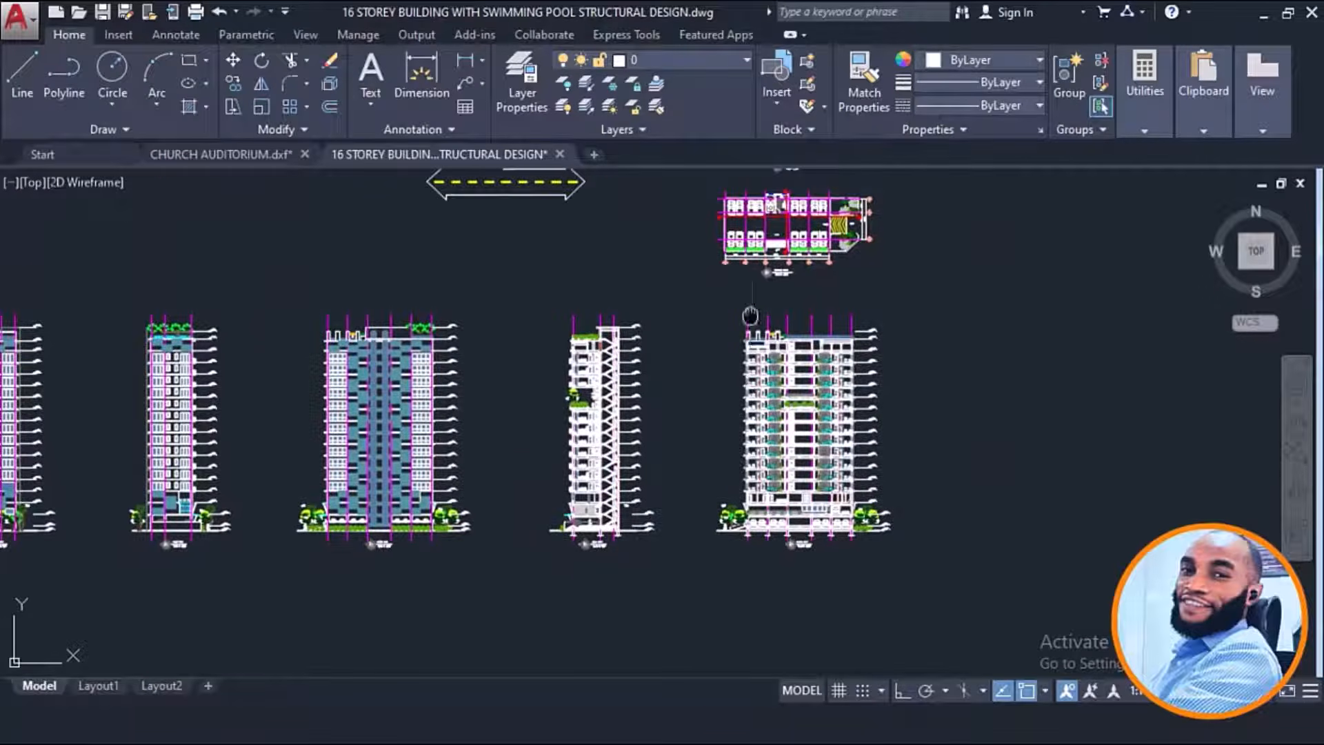
# Step: Review the column of floor plans and the site plan above the elevations
pyautogui.moveTo(751, 317); pyautogui.dragTo(749, 427, button='middle')
pyautogui.scroll(-2, 747, 415)
pyautogui.moveTo(735, 345); pyautogui.dragTo(733, 447, button='middle')
pyautogui.scroll(2, 751, 224)
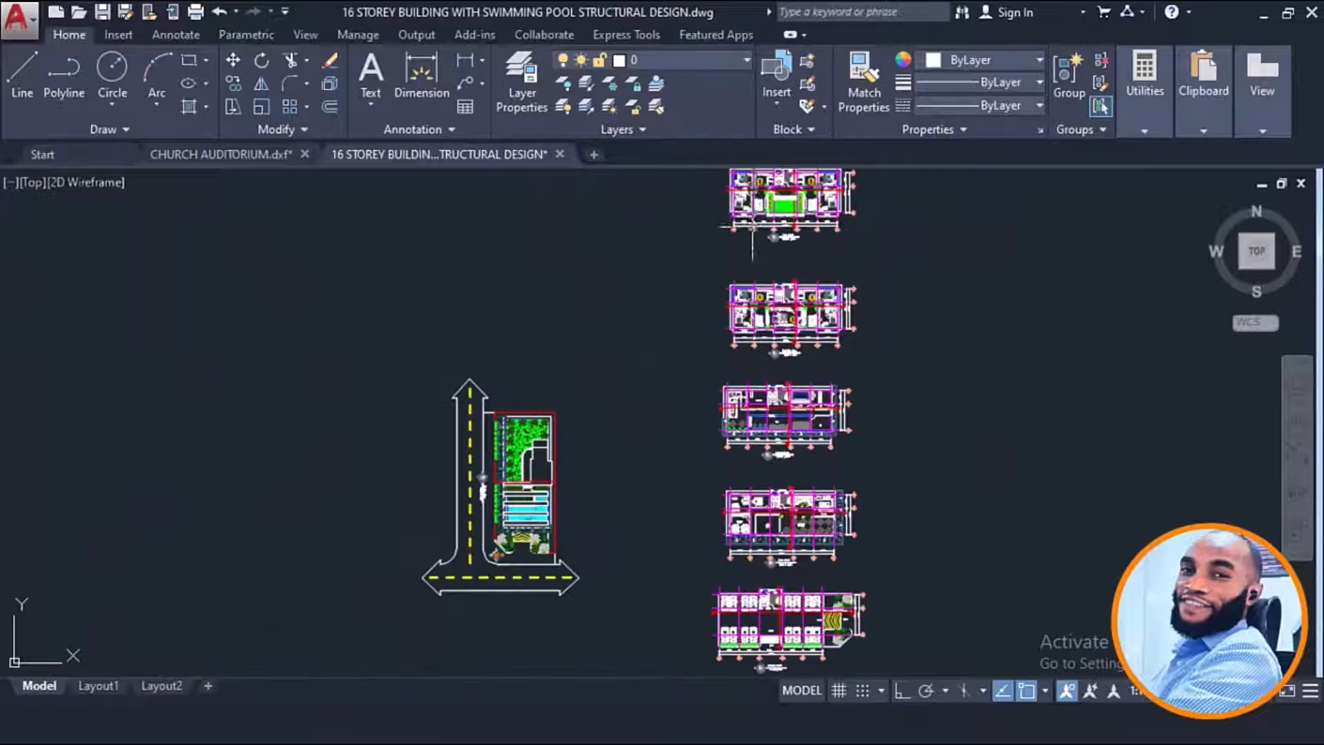
pyautogui.moveTo(753, 235); pyautogui.dragTo(739, 389, button='middle')
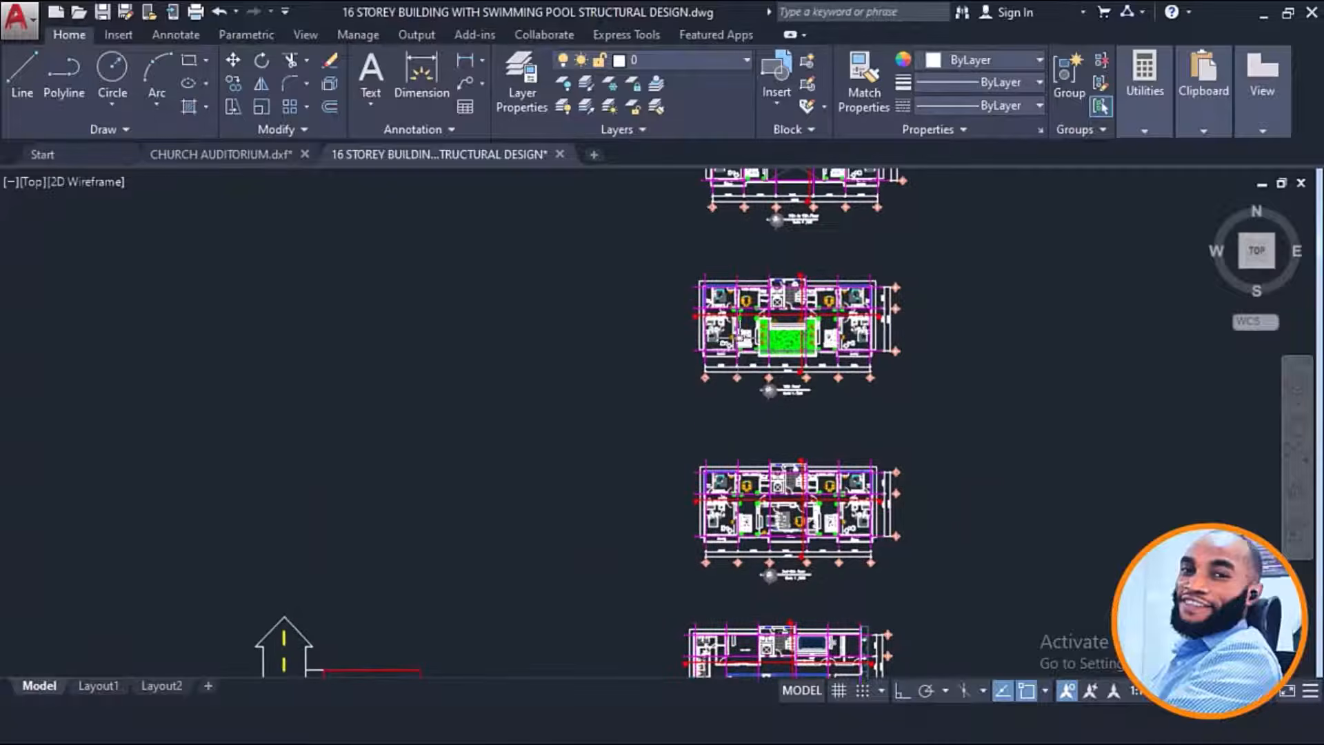
pyautogui.scroll(-2, 746, 313)
pyautogui.scroll(1, 746, 314)
pyautogui.scroll(-3, 757, 269)
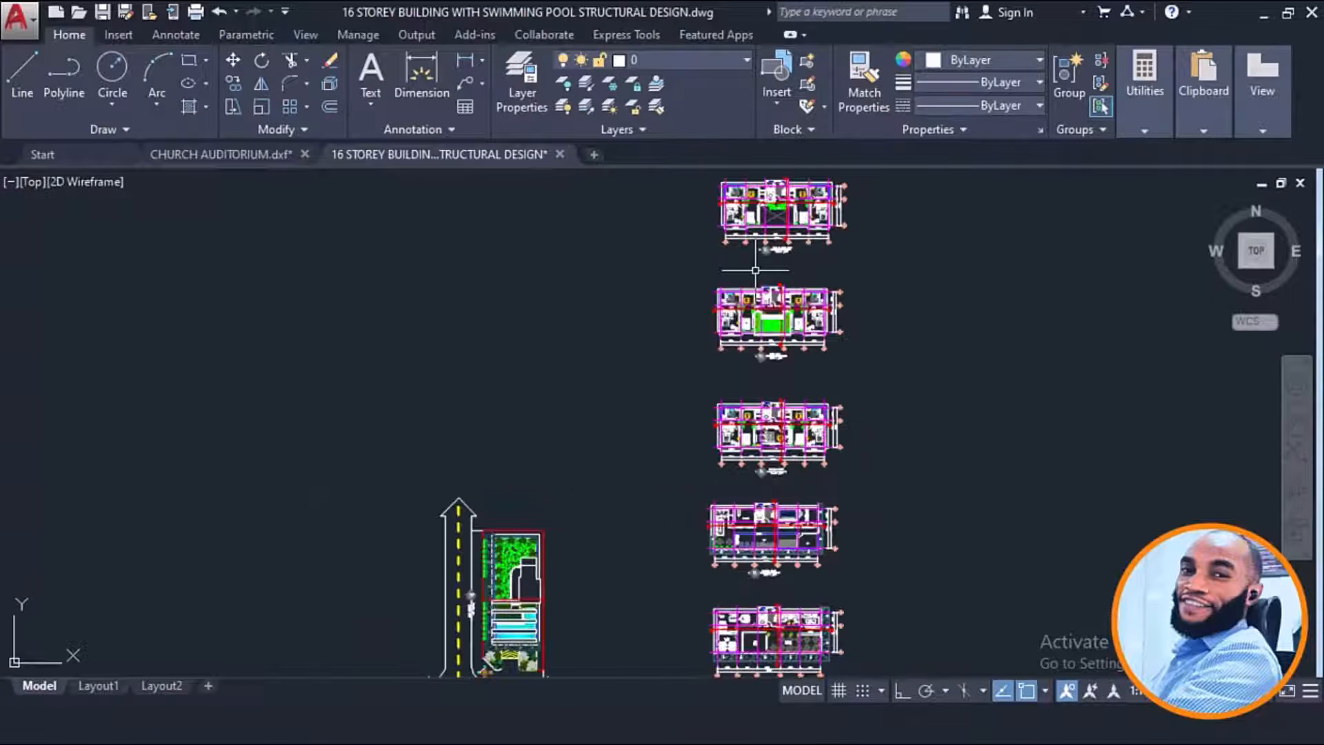
pyautogui.moveTo(756, 273); pyautogui.dragTo(751, 324, button='middle')
pyautogui.scroll(-2, 762, 290)
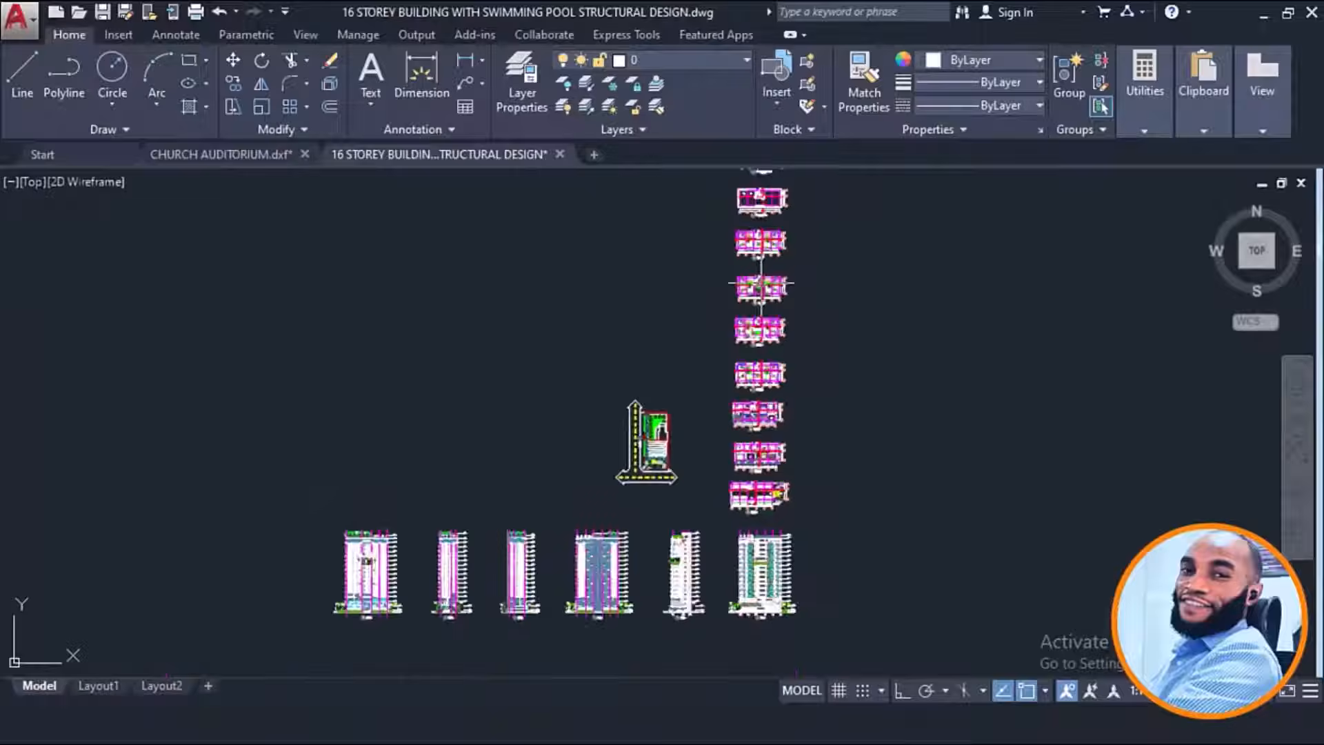
pyautogui.scroll(2, 761, 621)
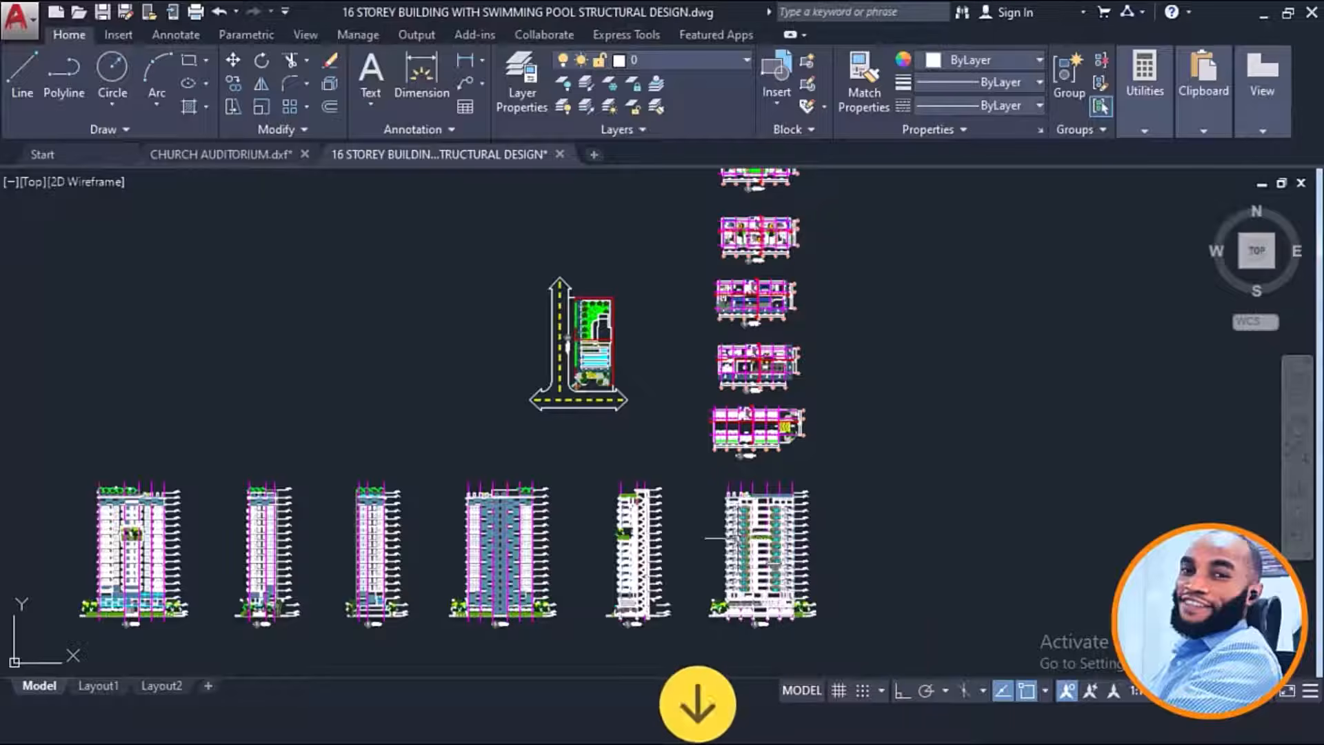
# Step: Examine the front elevation, its rooftop pool and garden level, and the neighbouring side elevations
pyautogui.moveTo(555, 516)
pyautogui.mouseDown(button='middle')
pyautogui.moveTo(611, 478)
pyautogui.moveTo(816, 399)
pyautogui.mouseUp(button='middle')
pyautogui.scroll(2, 385, 431)
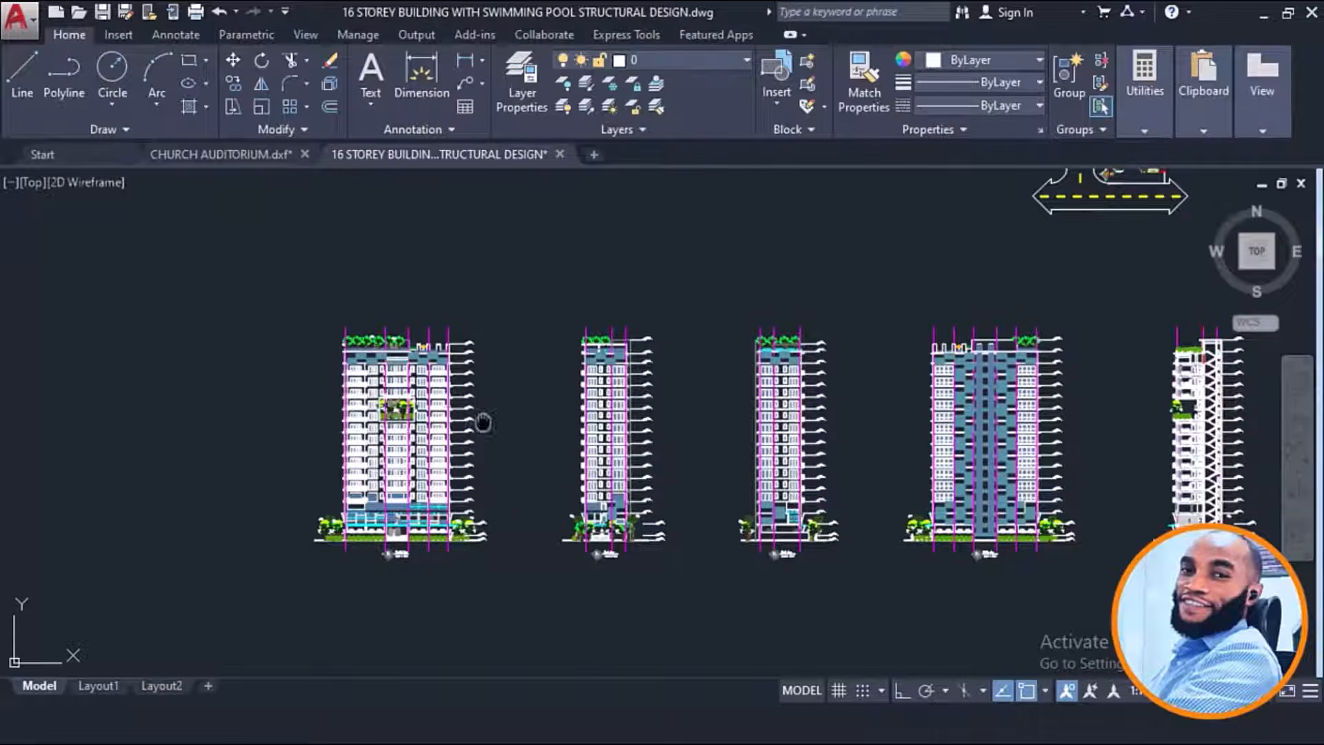
pyautogui.scroll(1, 478, 422)
pyautogui.scroll(1, 508, 452)
pyautogui.moveTo(412, 506)
pyautogui.mouseDown(button='middle')
pyautogui.moveTo(467, 463)
pyautogui.moveTo(505, 396)
pyautogui.mouseUp(button='middle')
pyautogui.scroll(3, 516, 343)
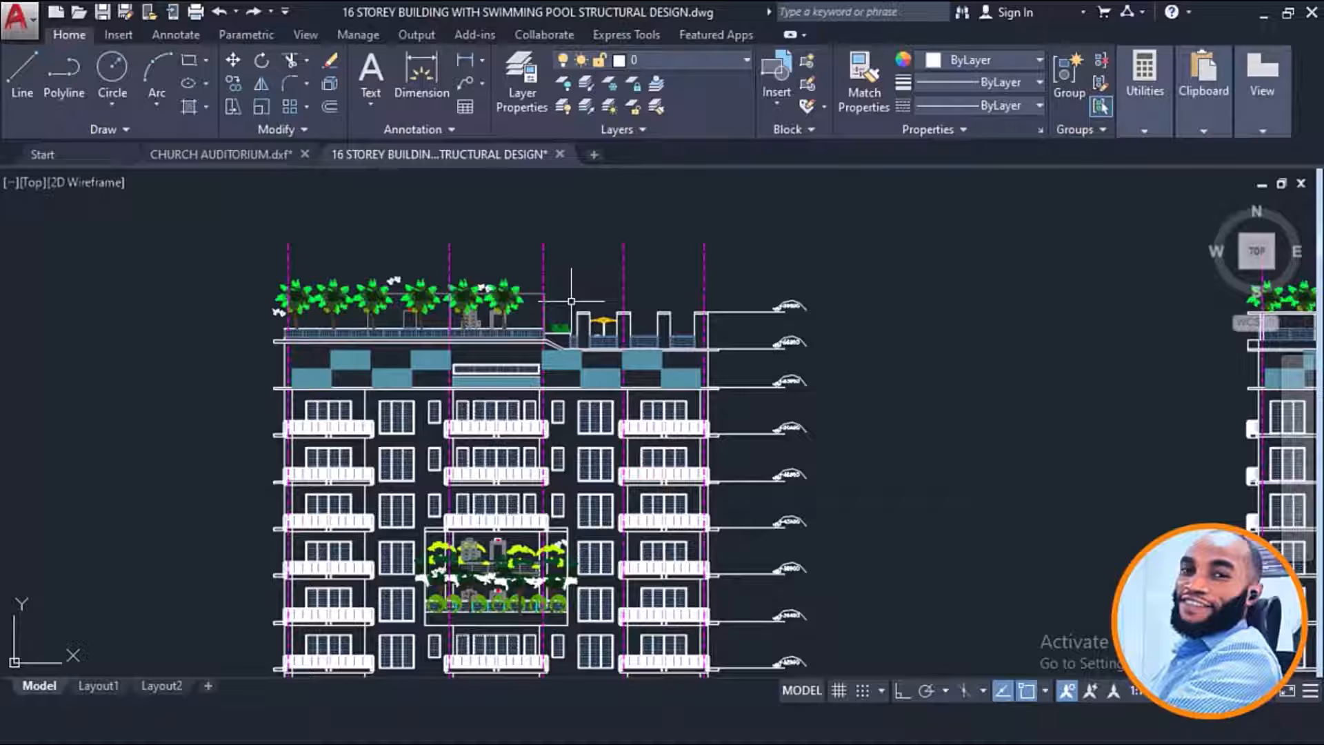
pyautogui.scroll(-2, 571, 301)
pyautogui.moveTo(918, 318); pyautogui.dragTo(554, 321, button='middle')
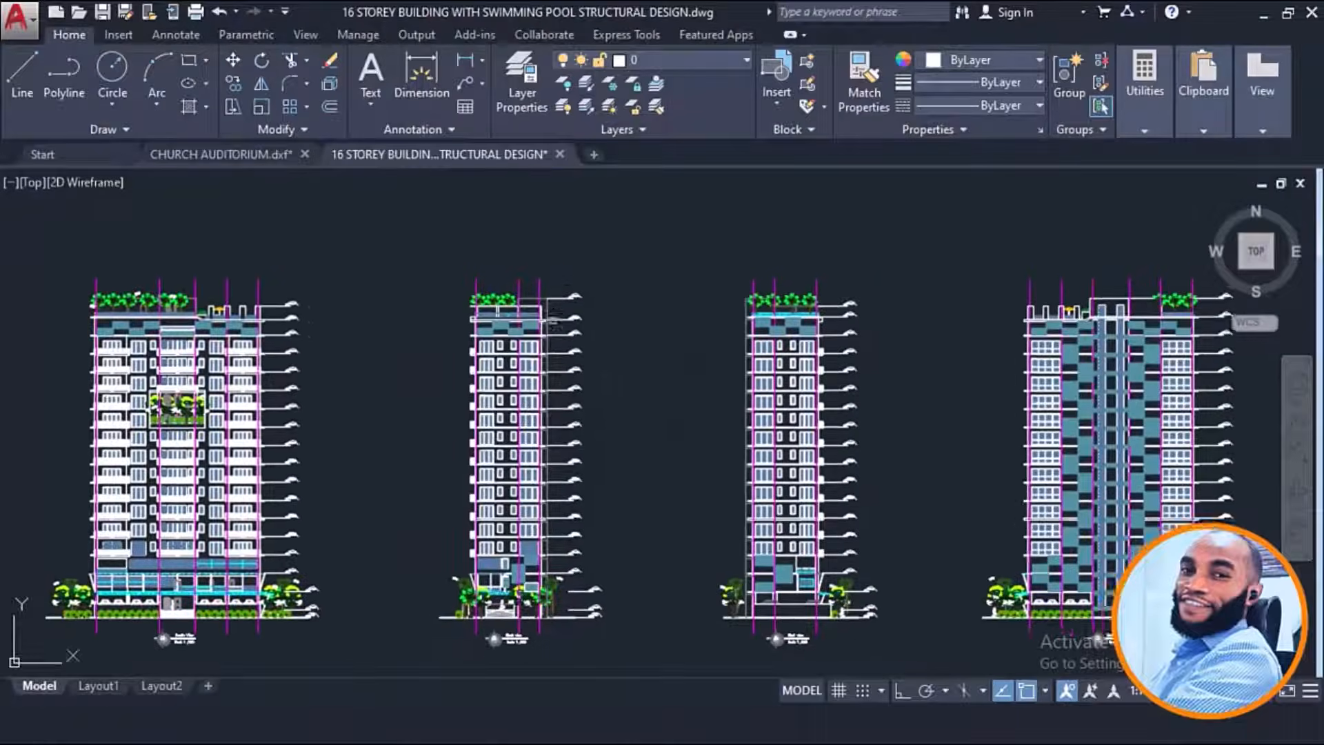
pyautogui.scroll(-1, 744, 303)
# Step: Inspect the rooftop pool's walls and slabs in the ProtaStructure 3D model and switch back to the 16-storey building drawing in AutoCAD
pyautogui.scroll(4, 1103, 297)
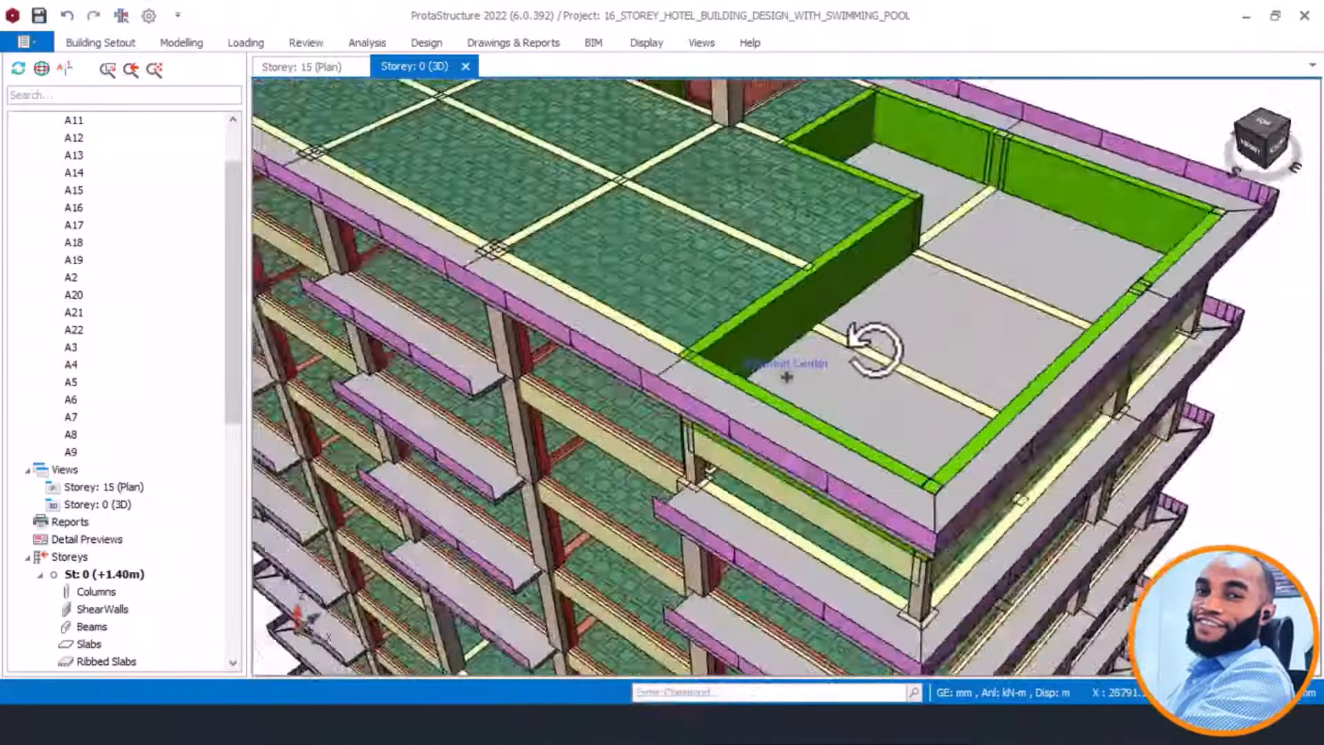
pyautogui.scroll(4, 872, 340)
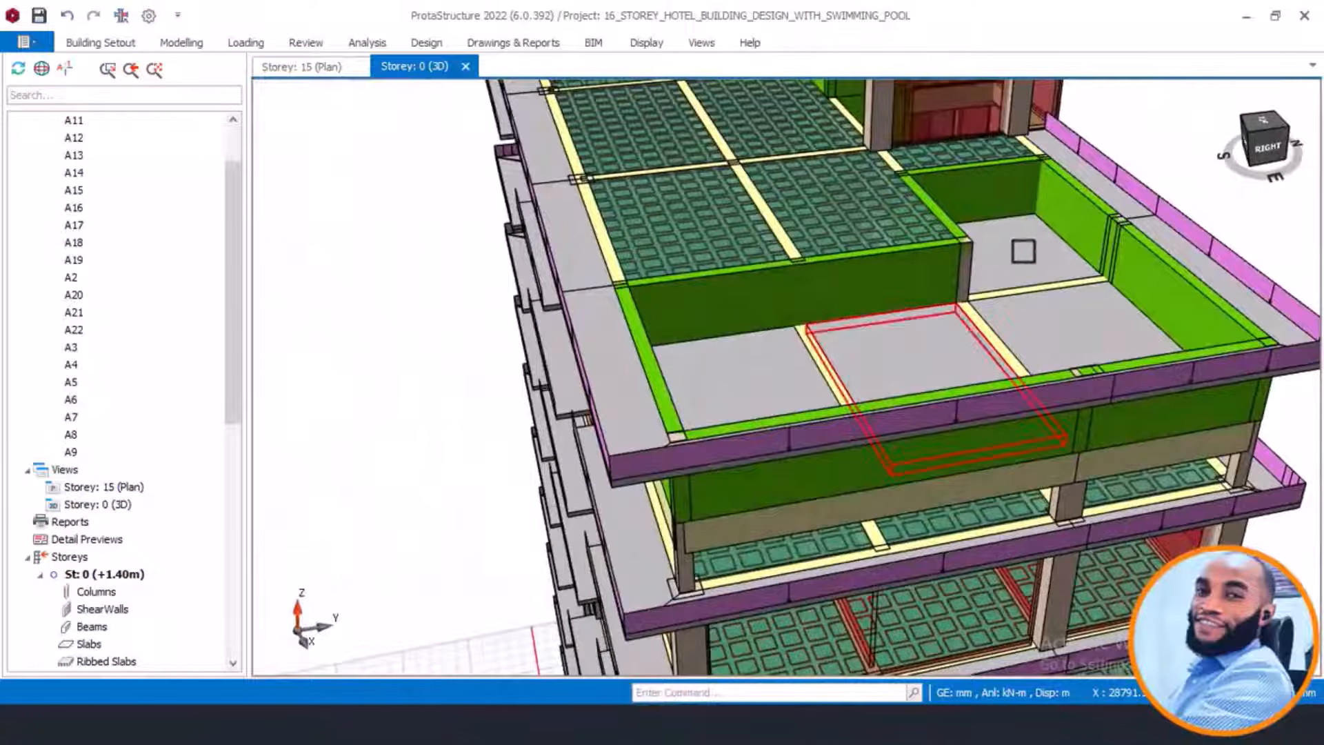
pyautogui.moveTo(1024, 251)
pyautogui.mouseDown(button='middle')
pyautogui.moveTo(946, 237)
pyautogui.moveTo(963, 227)
pyautogui.moveTo(958, 260)
pyautogui.mouseUp(button='middle')
pyautogui.click(356, 728)
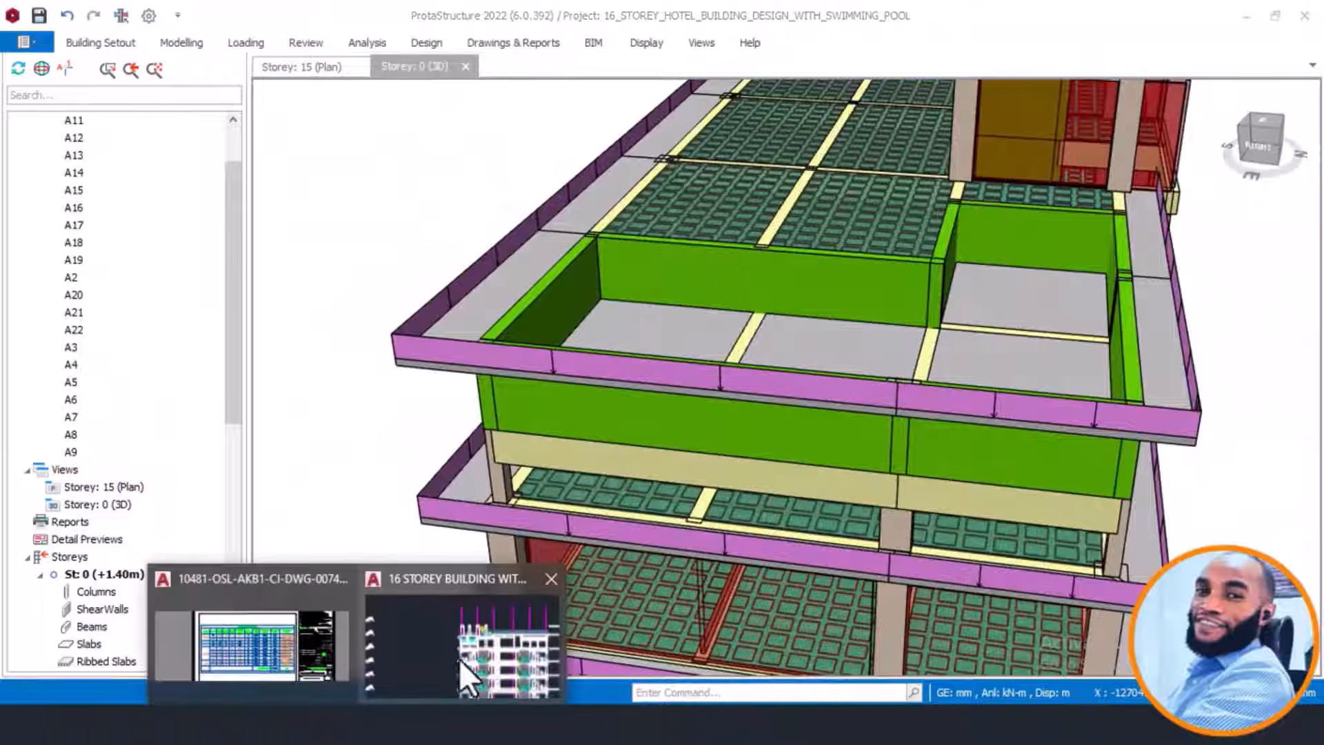
pyautogui.click(459, 660)
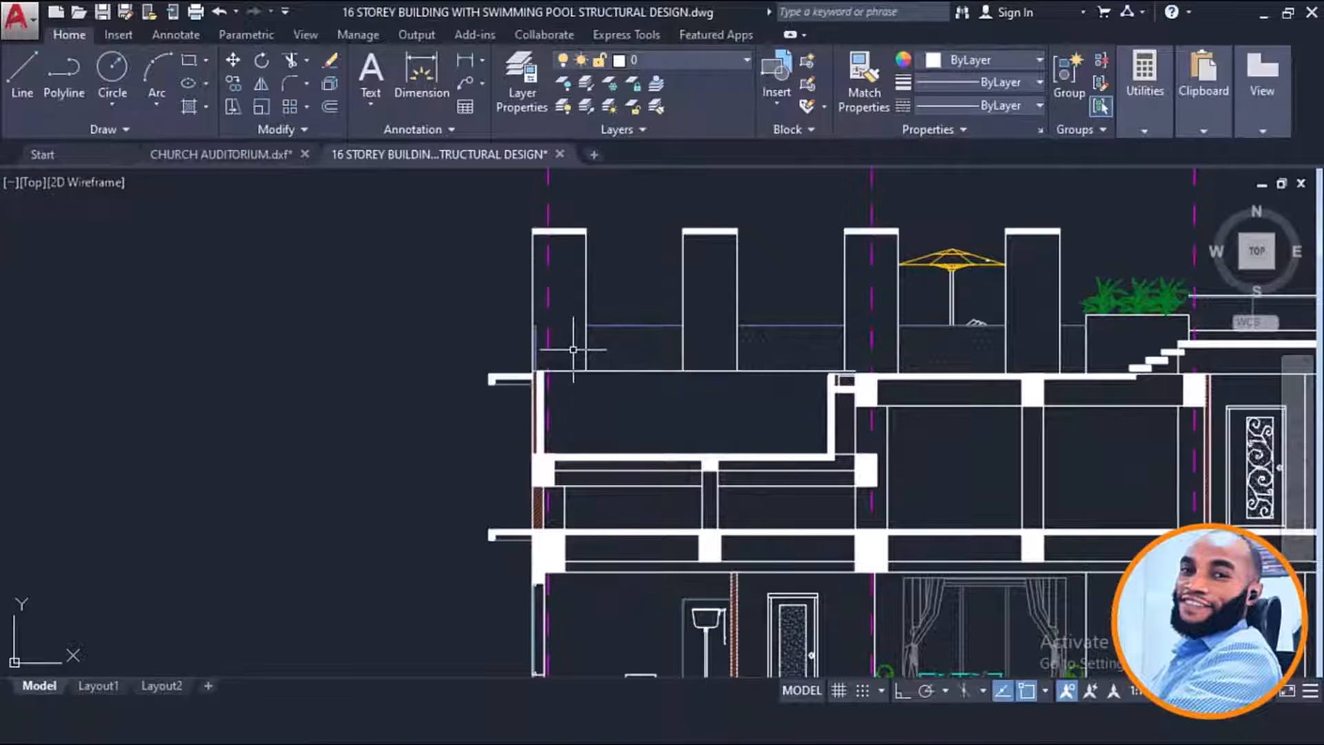
# Step: Examine the rooftop pool in the longitudinal section and the overall layout of elevations, sections, floor plans and site plan
pyautogui.scroll(-2, 573, 349)
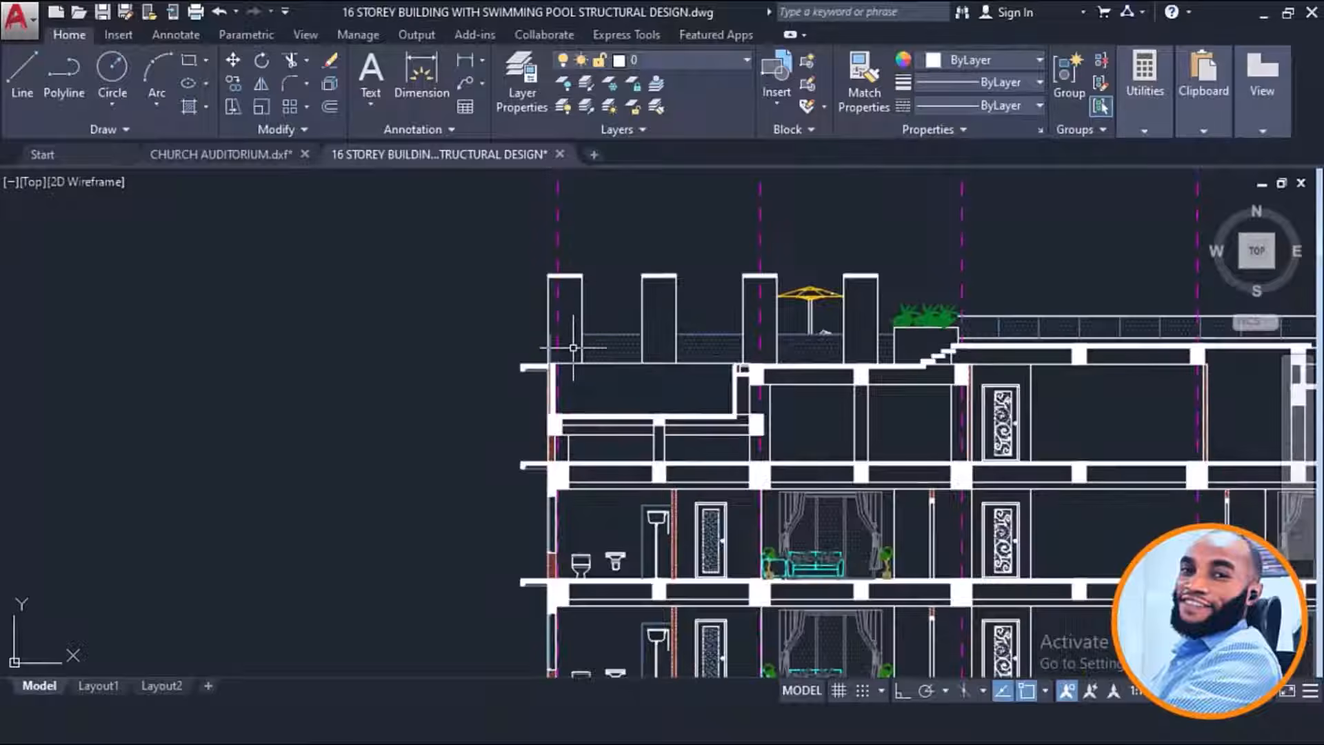
pyautogui.scroll(-3, 614, 263)
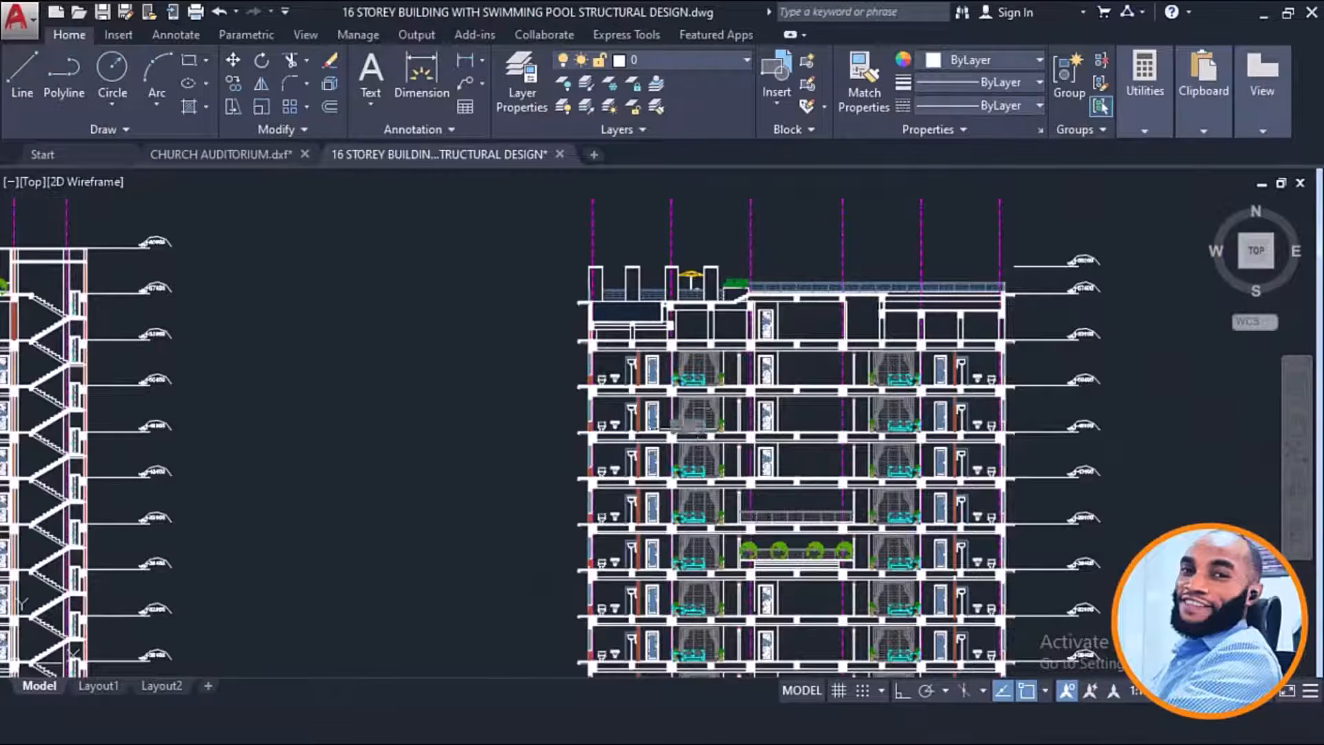
pyautogui.scroll(-3, 787, 414)
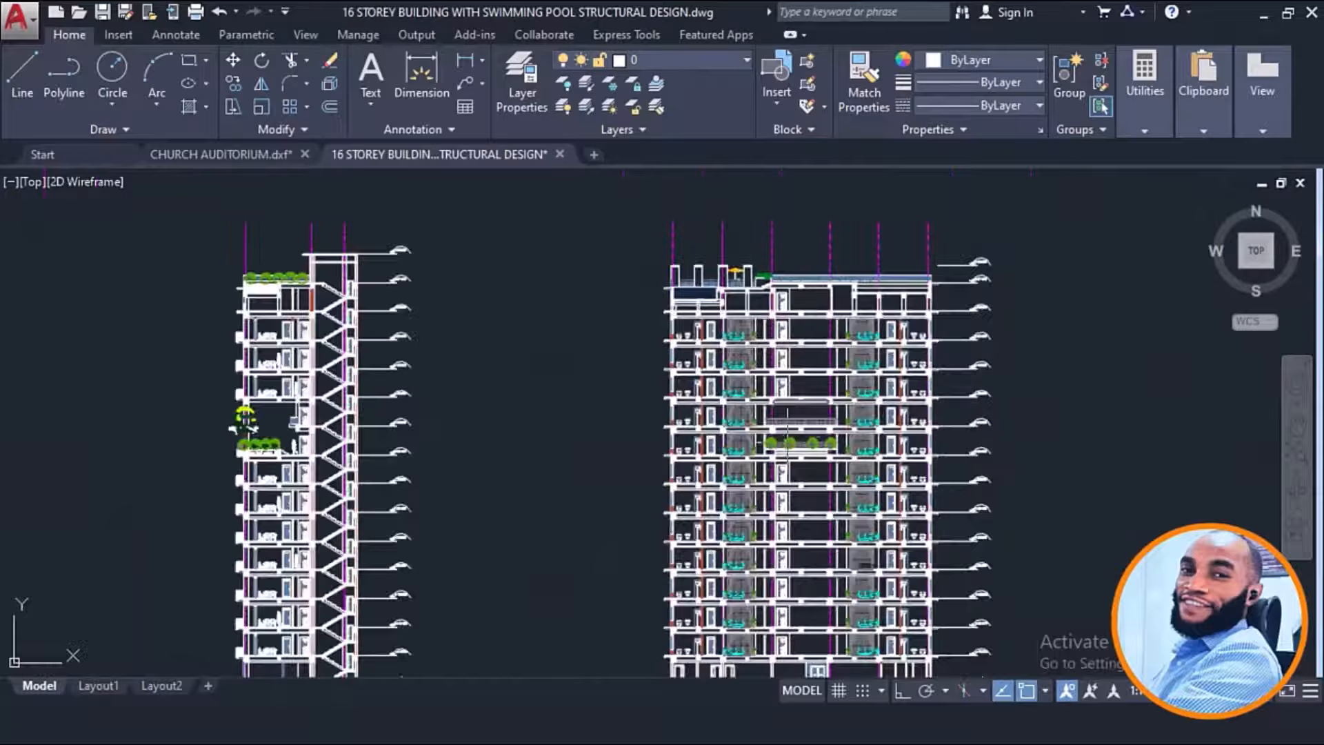
pyautogui.moveTo(787, 421); pyautogui.dragTo(786, 303, button='middle')
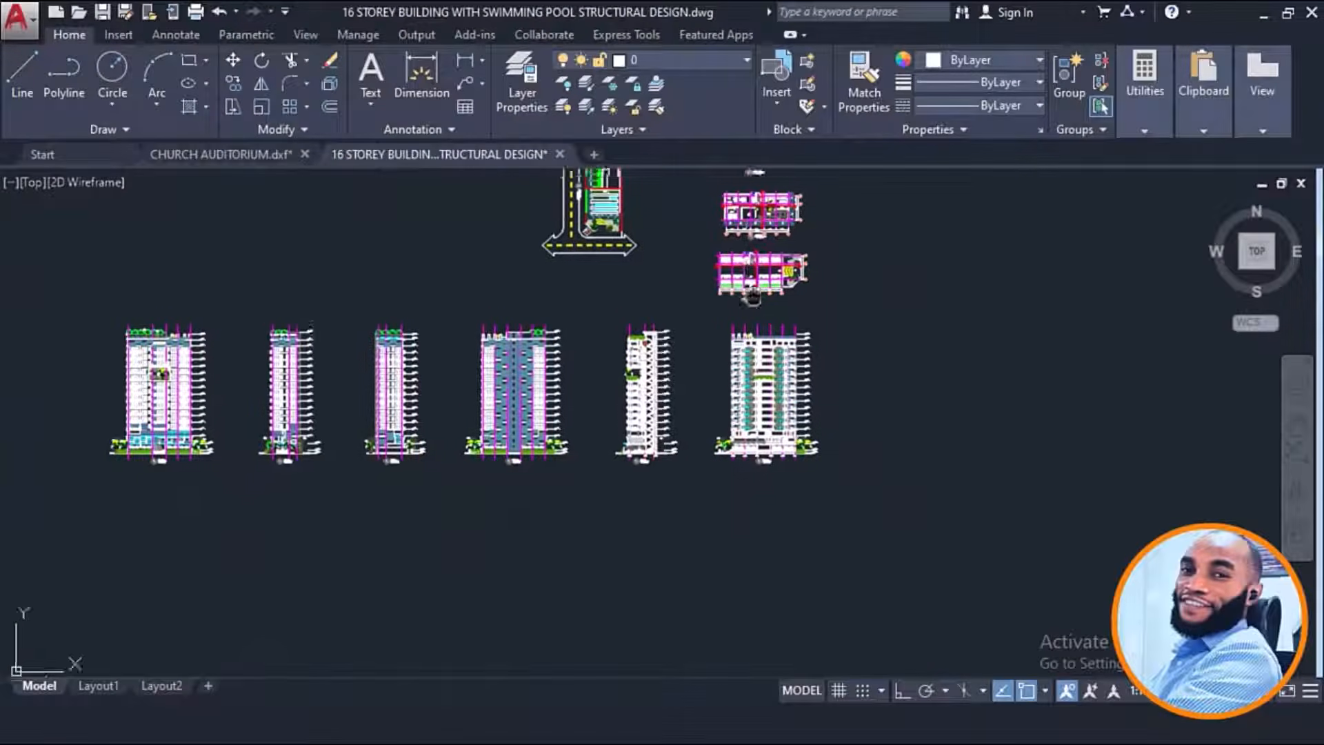
pyautogui.scroll(1, 483, 414)
pyautogui.scroll(2, 795, 304)
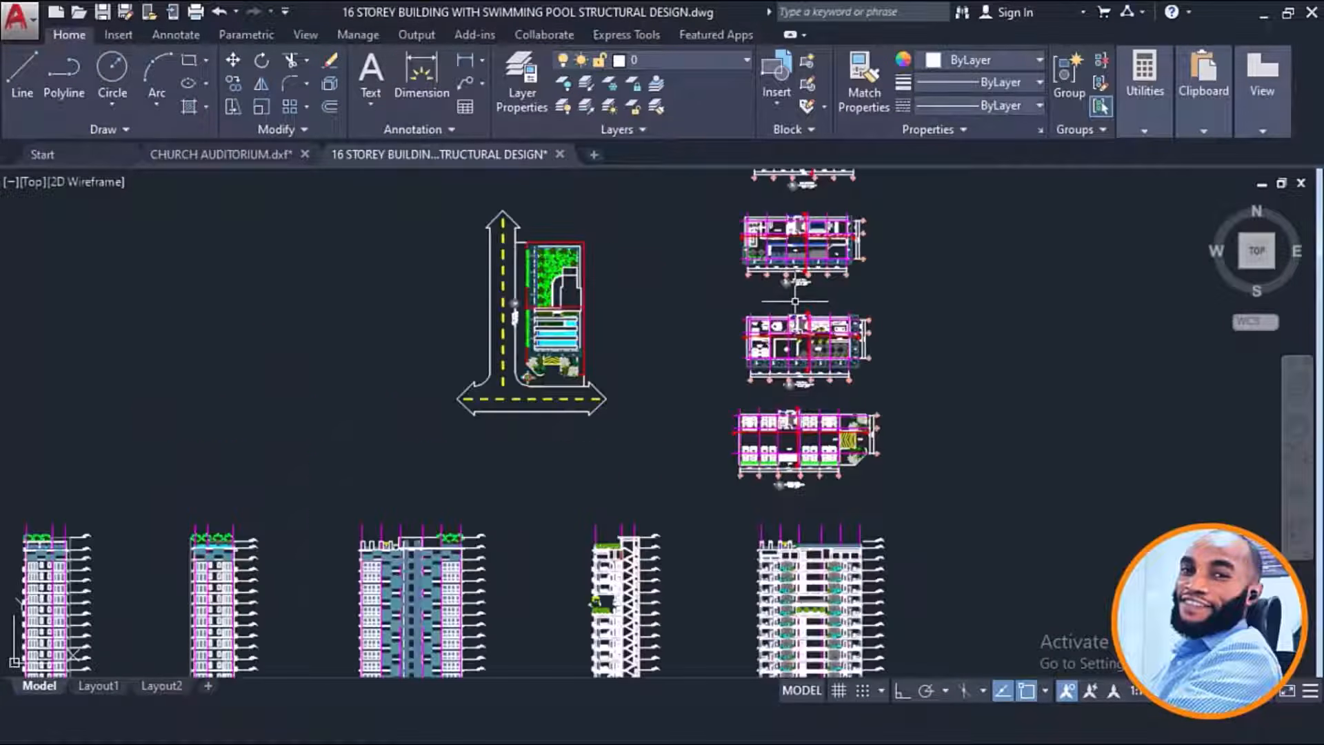
pyautogui.scroll(-2, 795, 301)
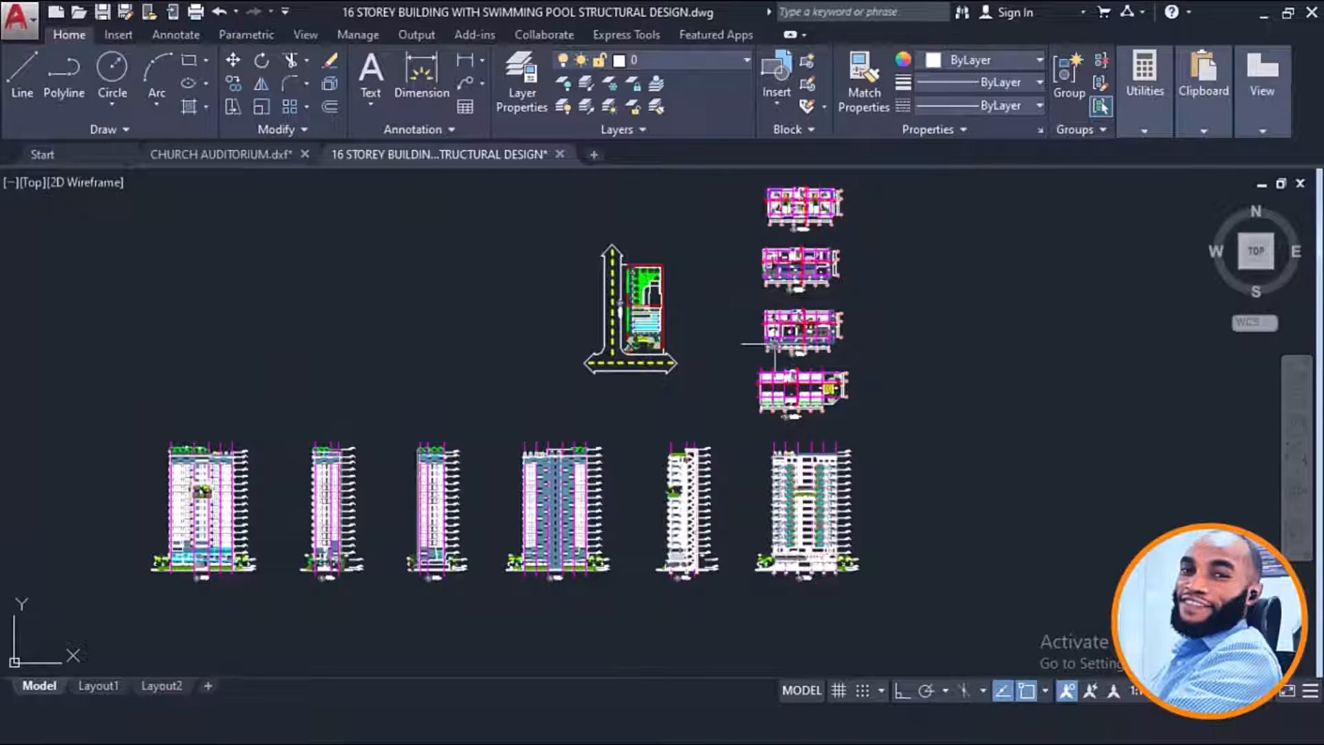
pyautogui.scroll(2, 410, 555)
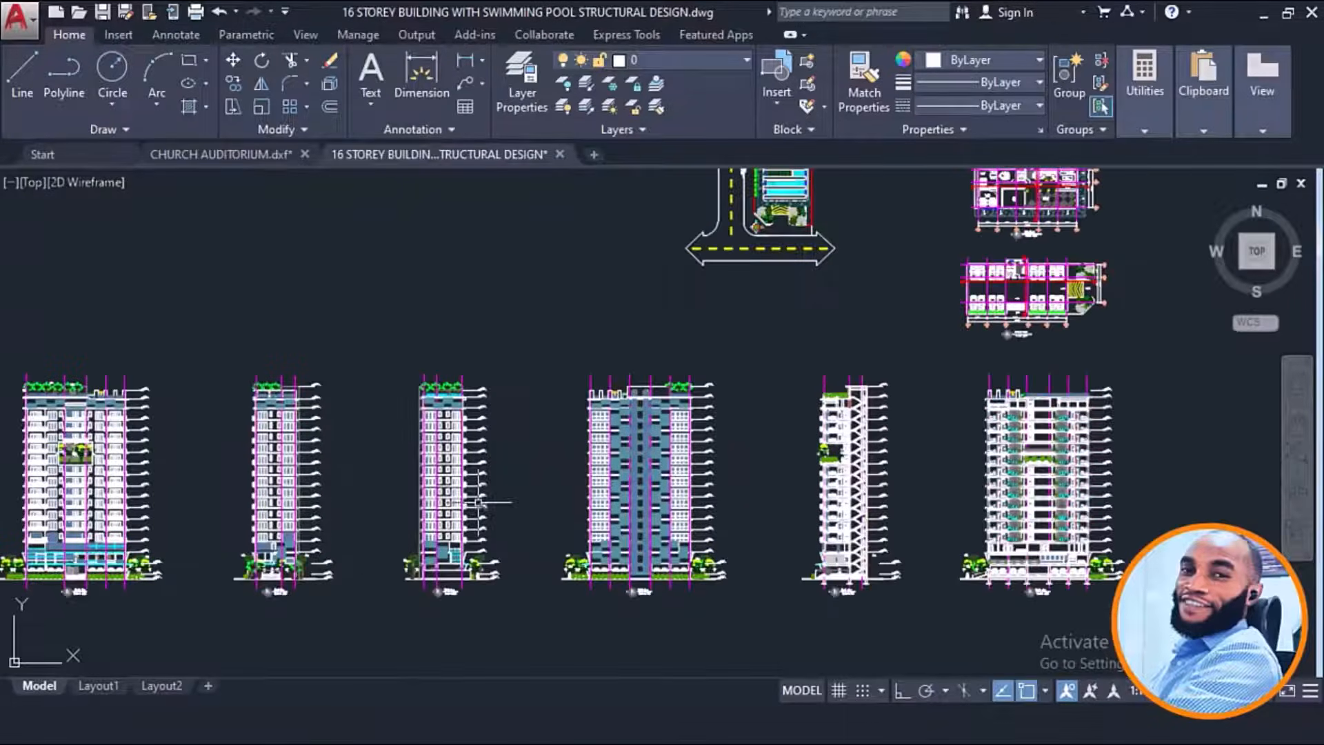
pyautogui.moveTo(778, 354); pyautogui.dragTo(560, 447, button='middle')
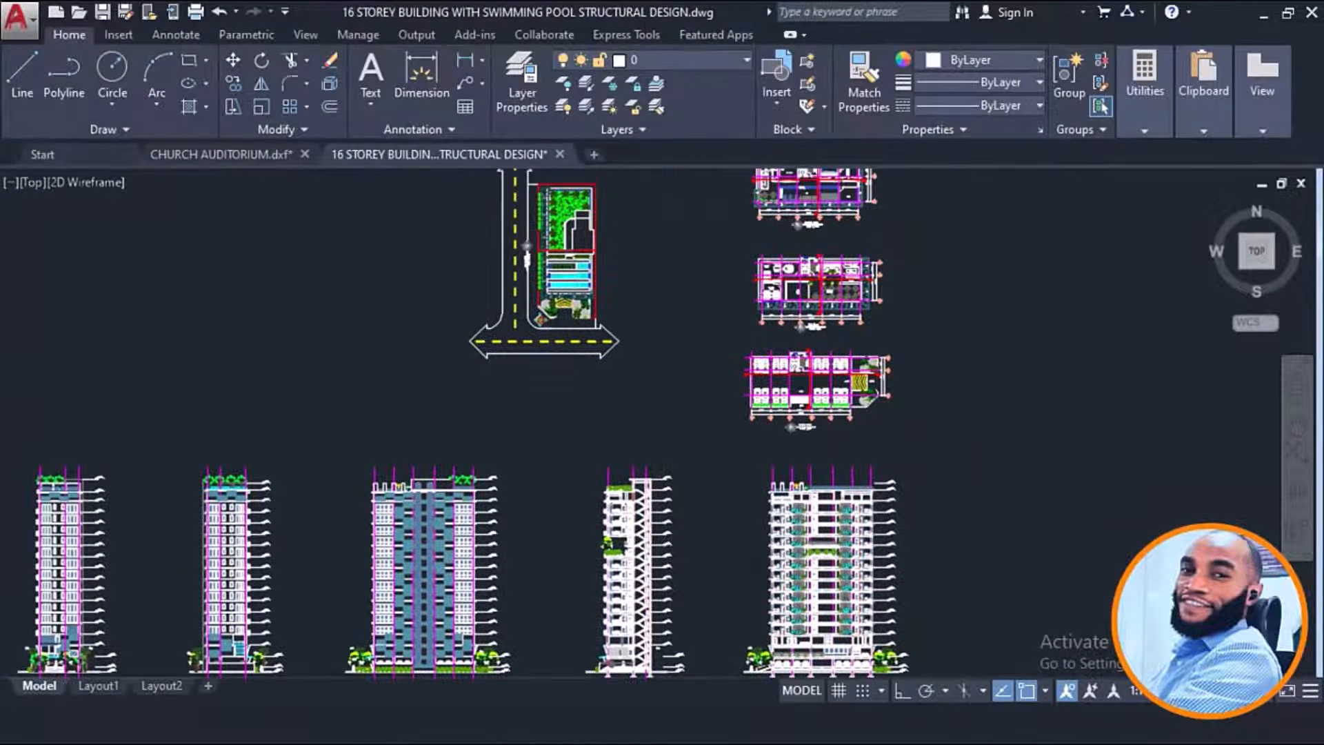
# Step: Examine the ground floor plan's parking bays, fire stair and lift core, ramp and gridline spacing
pyautogui.scroll(4, 833, 374)
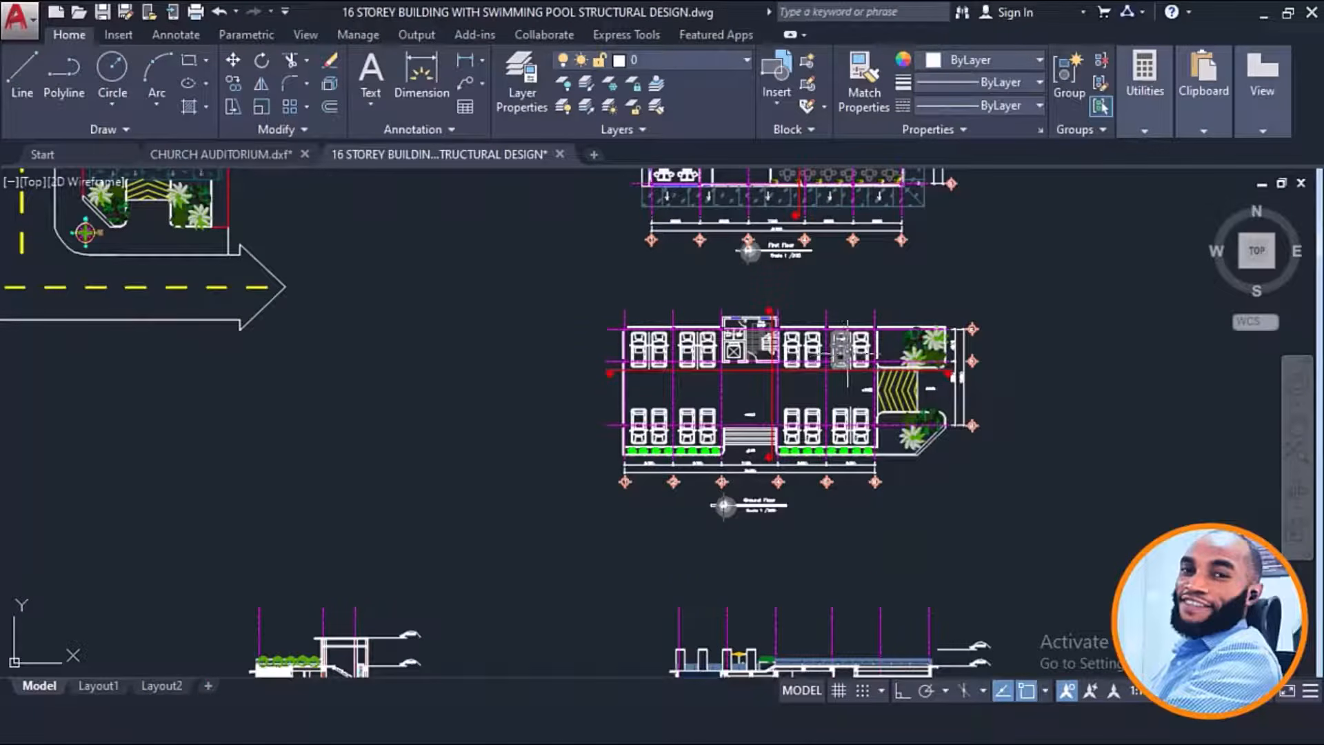
pyautogui.scroll(2, 847, 352)
pyautogui.moveTo(781, 293); pyautogui.dragTo(692, 304, button='middle')
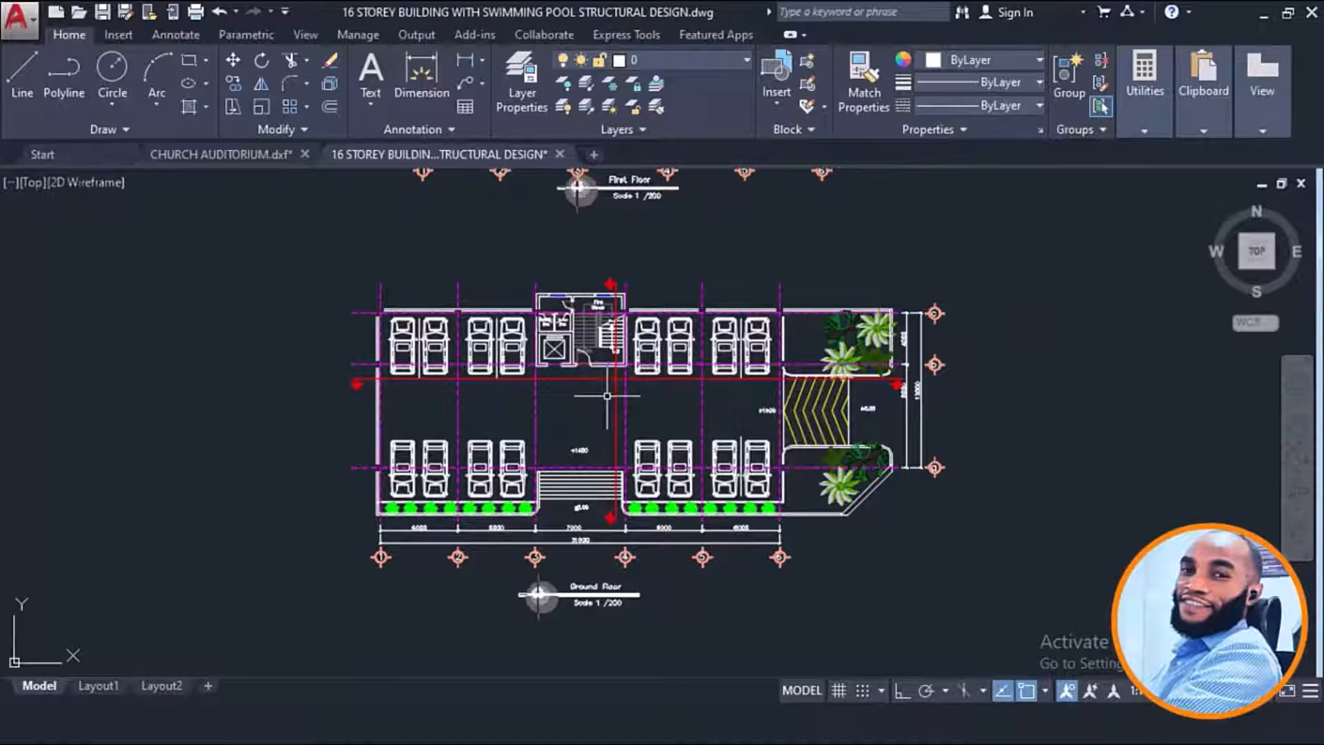
pyautogui.scroll(2, 574, 383)
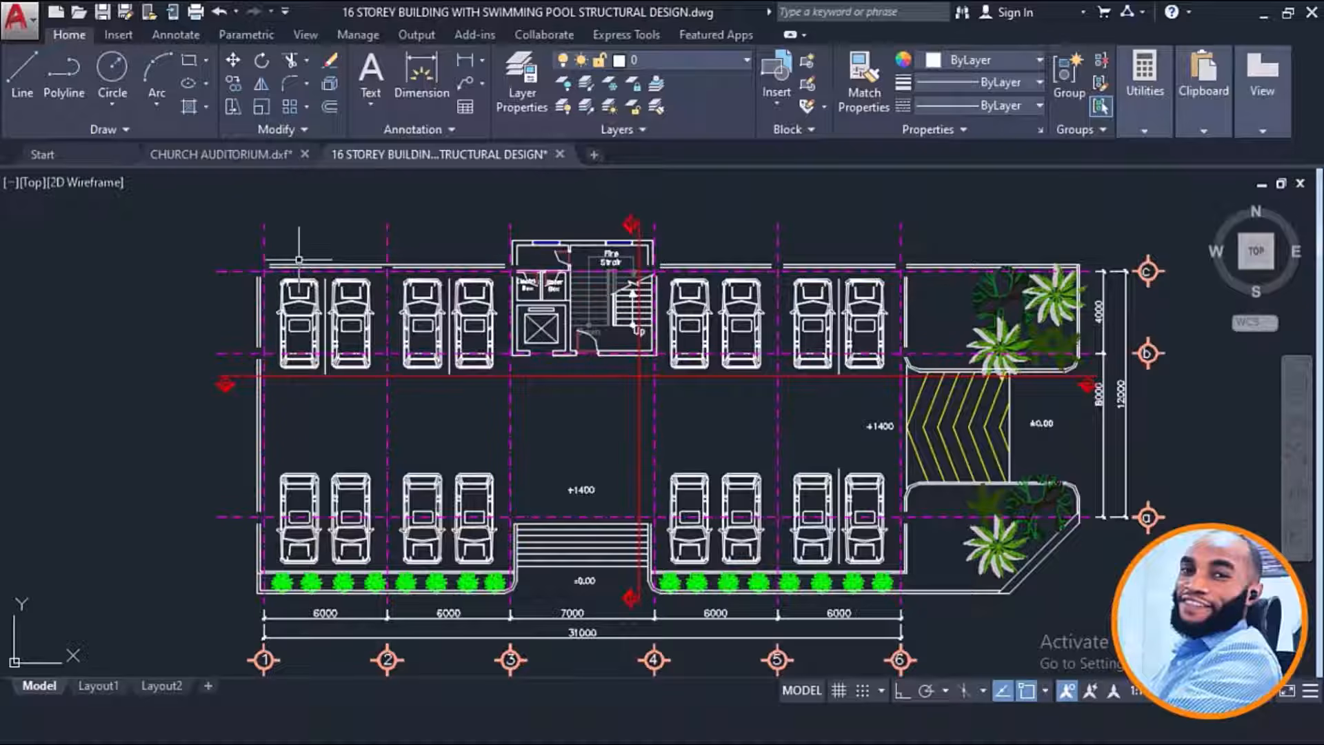
pyautogui.moveTo(394, 267); pyautogui.dragTo(401, 267, button='middle')
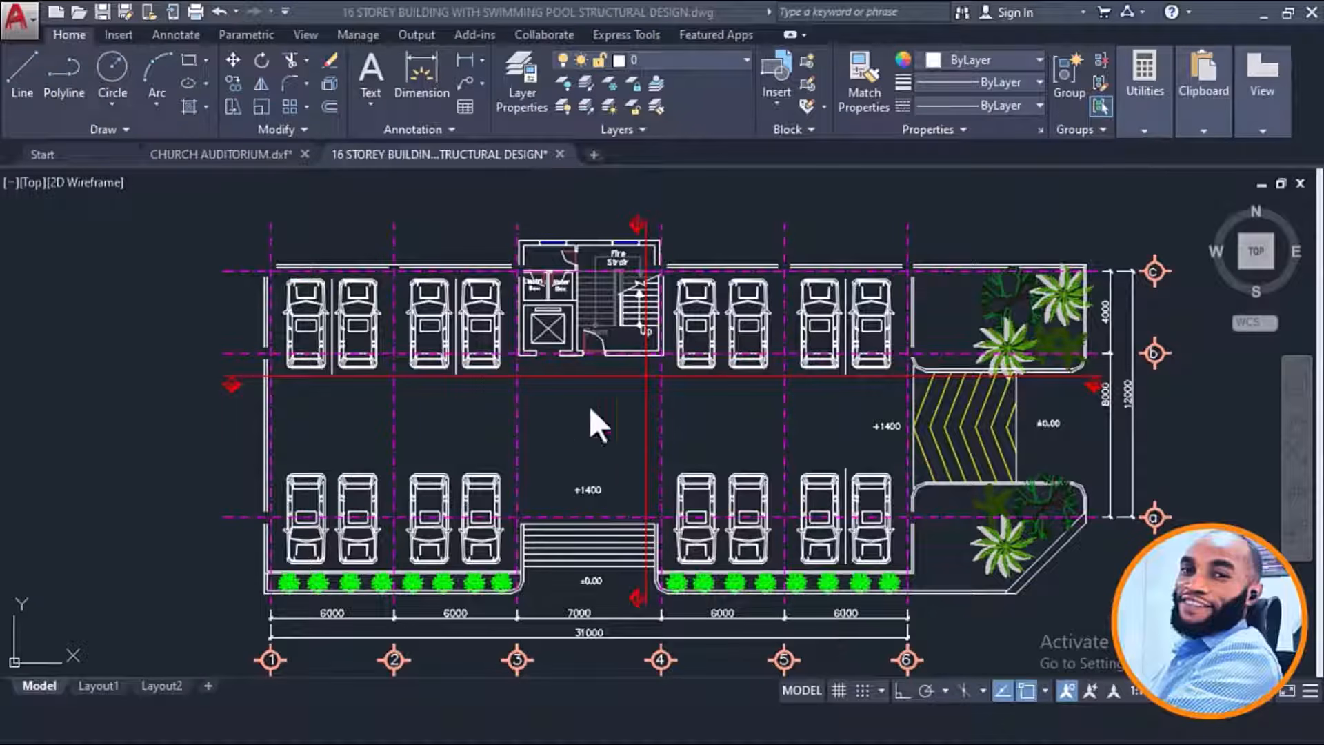
pyautogui.scroll(2, 501, 242)
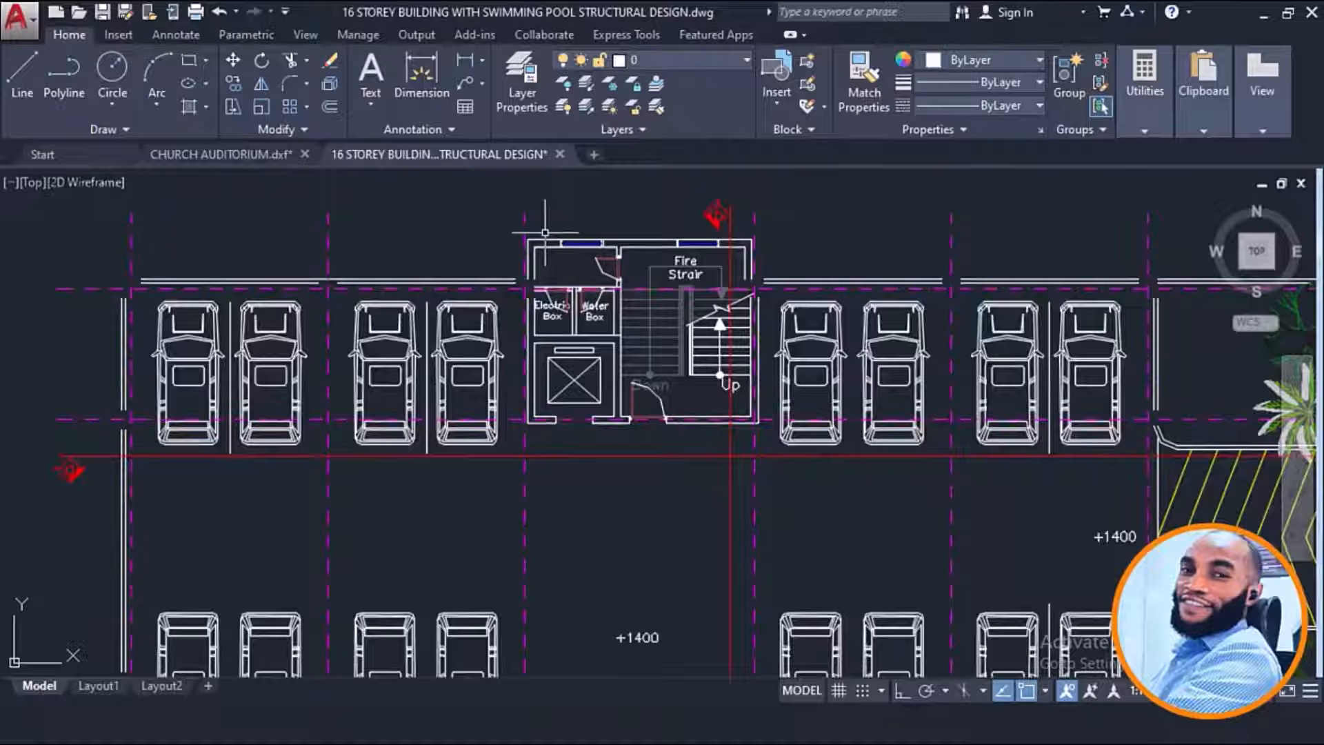
pyautogui.scroll(-2, 538, 200)
pyautogui.scroll(2, 869, 189)
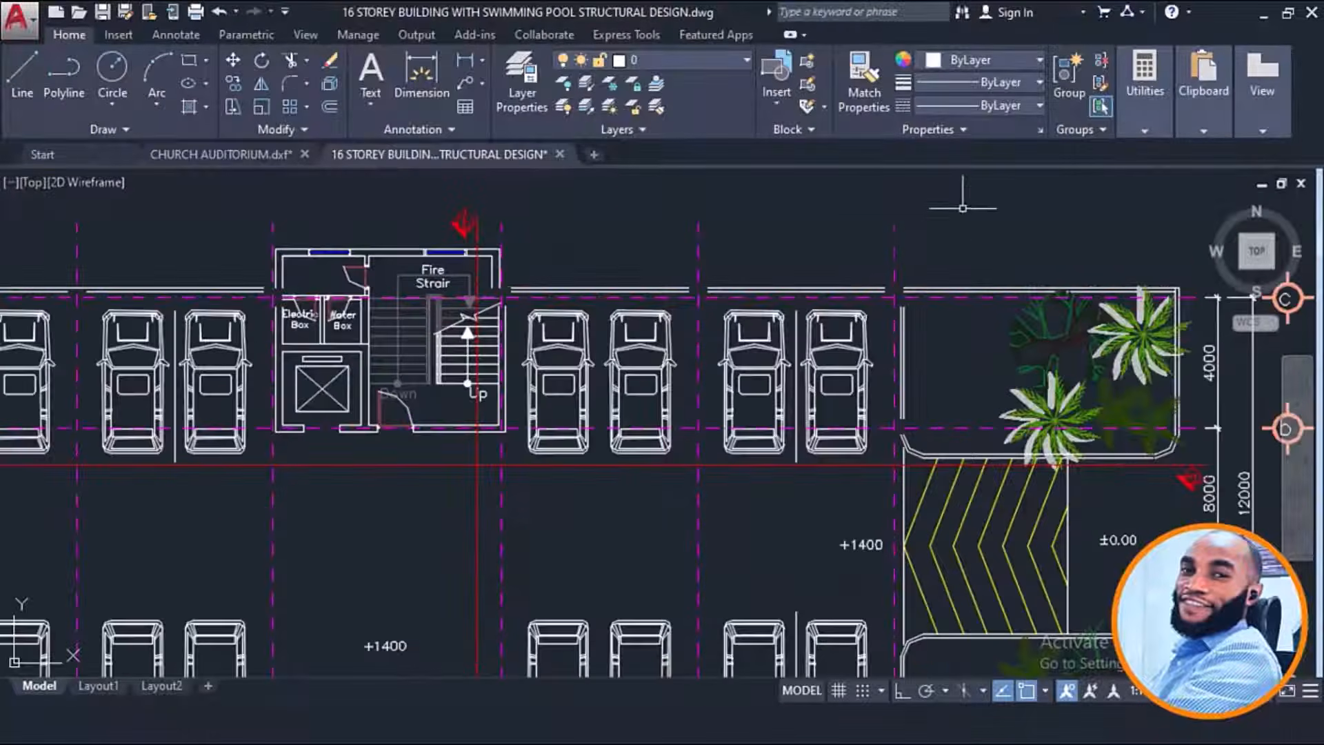
# Step: Select the vertical gridline on axis 6 of the ground floor plan to check its properties, and clear the selection
pyautogui.click(963, 209)
pyautogui.click(833, 247)
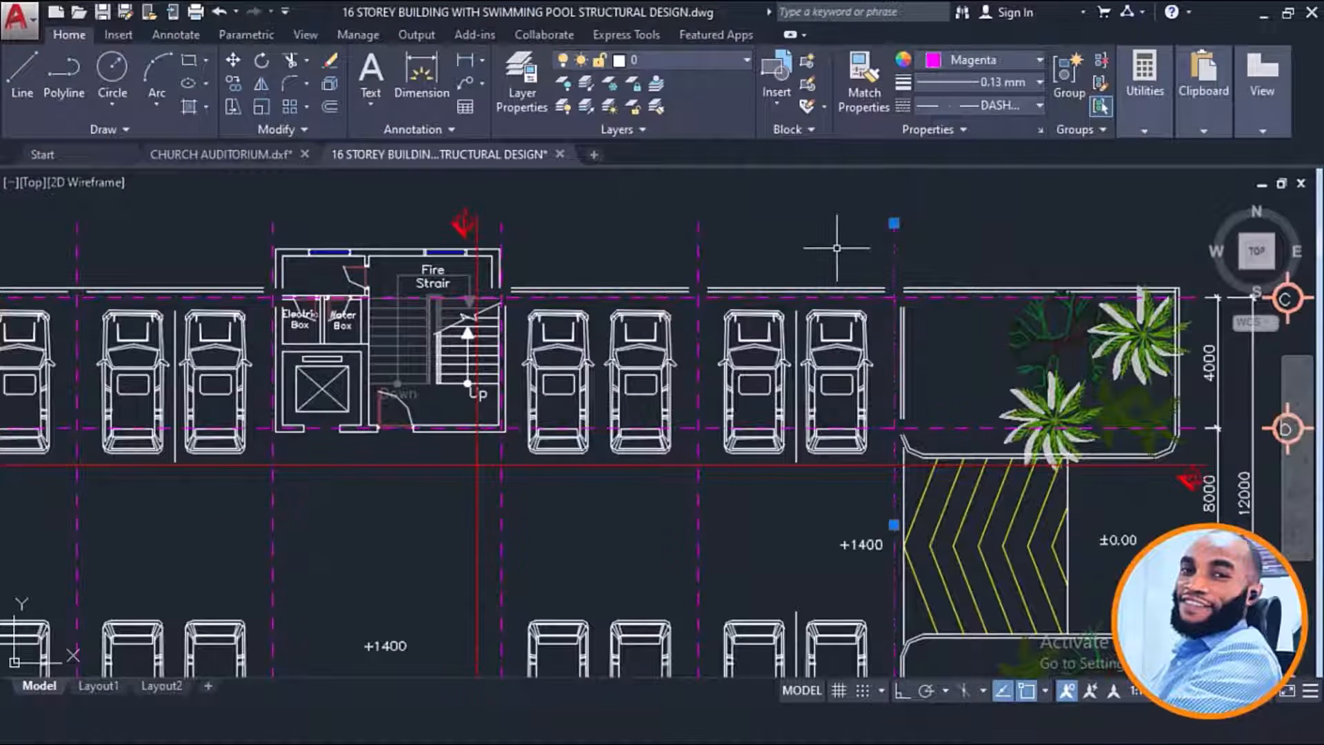
pyautogui.scroll(-2, 836, 247)
pyautogui.press('Escape')
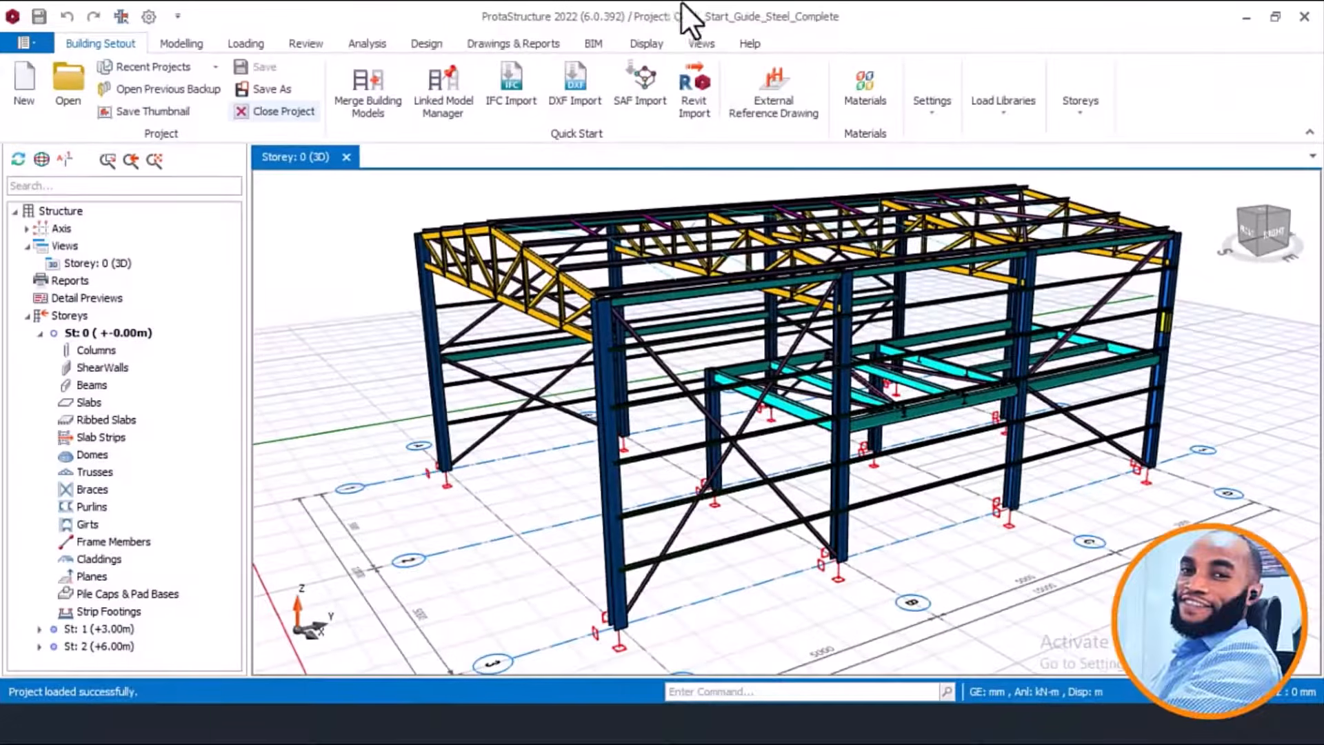
# Step: Switch from ProtaStructure back to the 16-storey building drawing in AutoCAD and review the first and second floor plans
pyautogui.click(1246, 17)
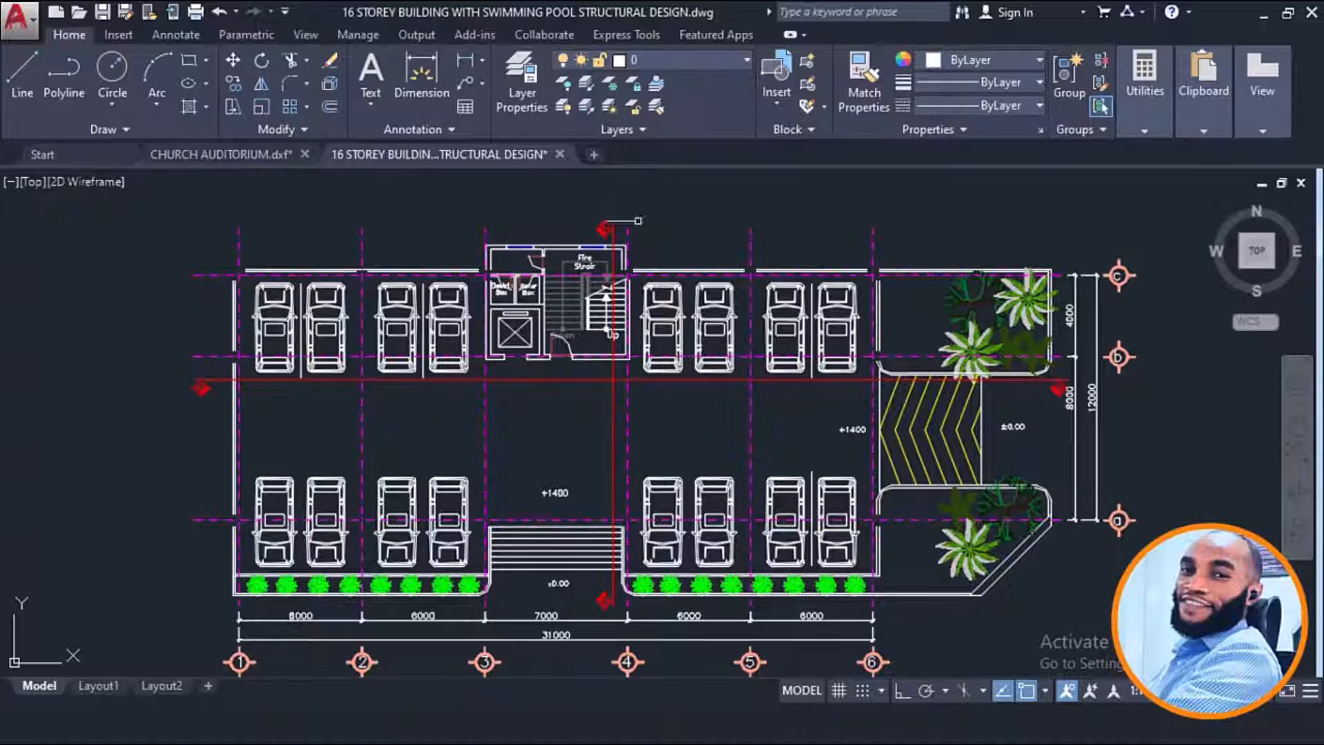
pyautogui.scroll(-4, 861, 282)
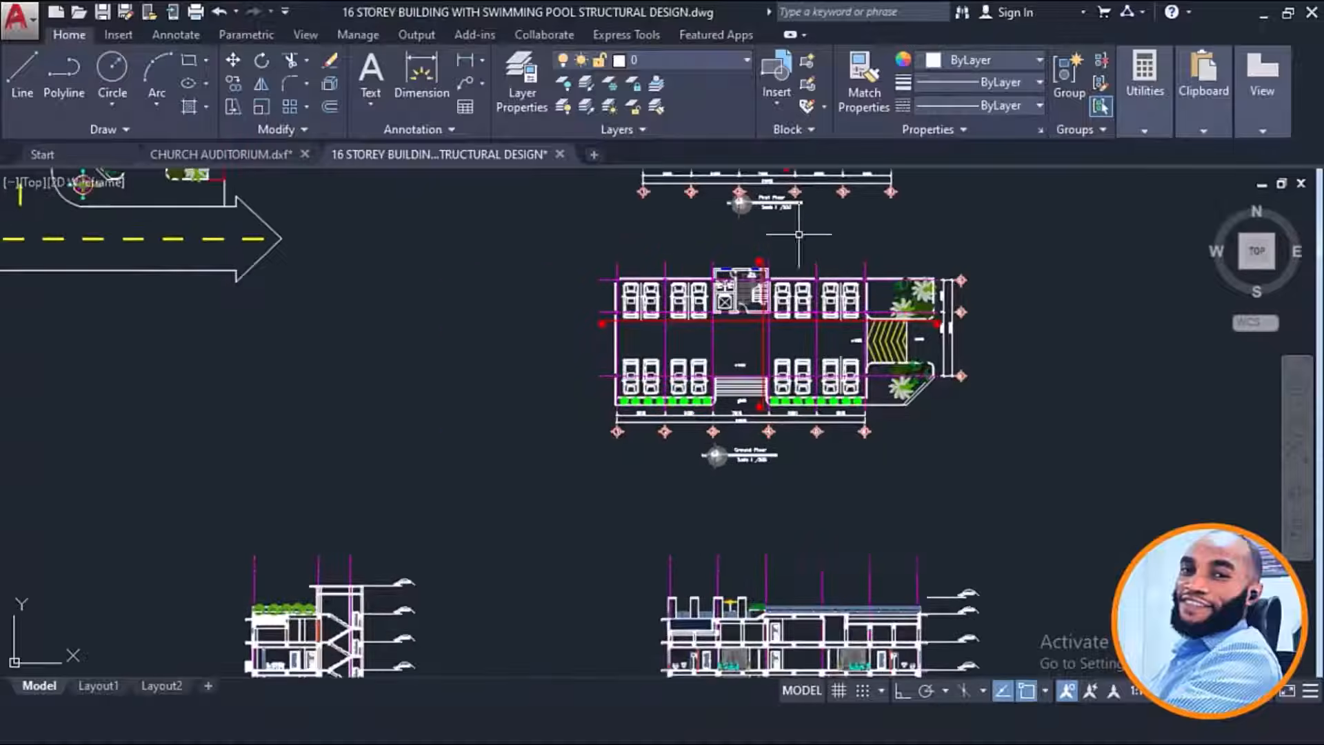
pyautogui.moveTo(800, 235); pyautogui.dragTo(748, 494, button='middle')
pyautogui.scroll(2, 715, 386)
pyautogui.moveTo(712, 357); pyautogui.dragTo(711, 503, button='middle')
pyautogui.scroll(-2, 711, 503)
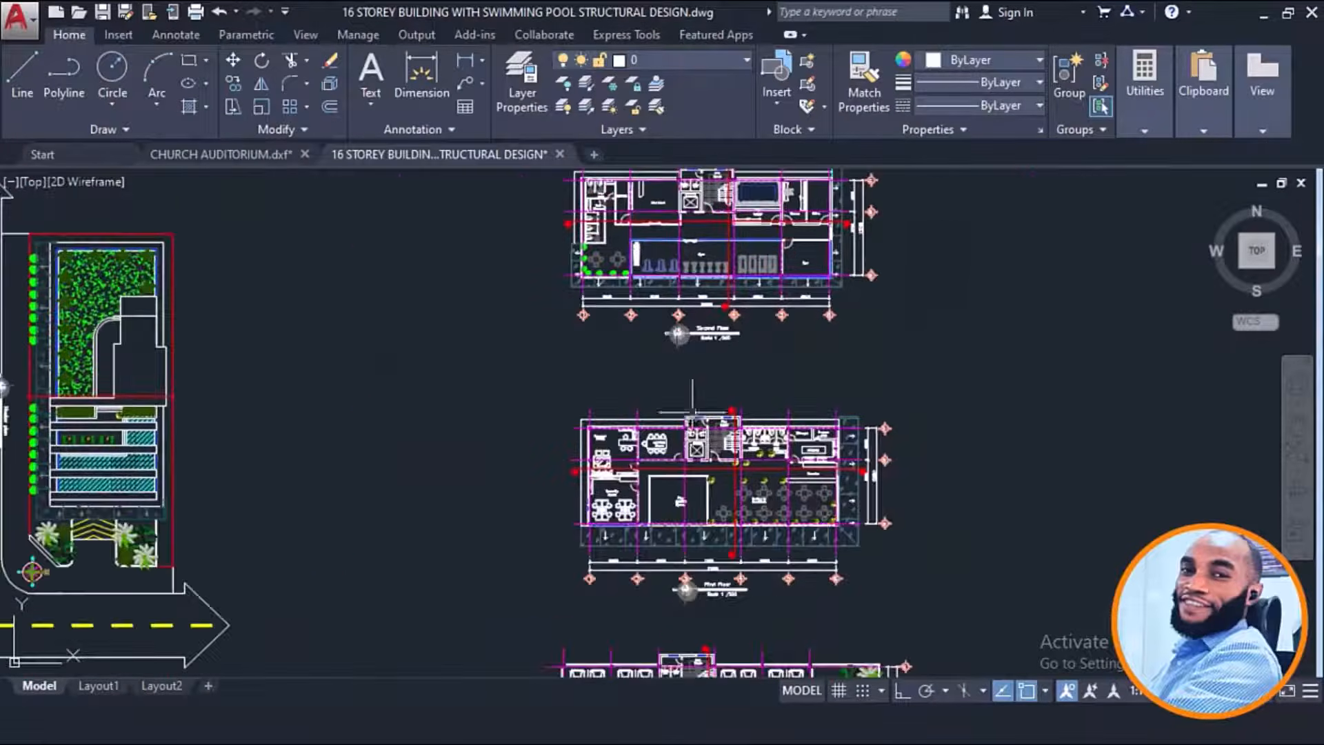
pyautogui.moveTo(693, 413); pyautogui.dragTo(692, 557, button='middle')
pyautogui.scroll(3, 690, 372)
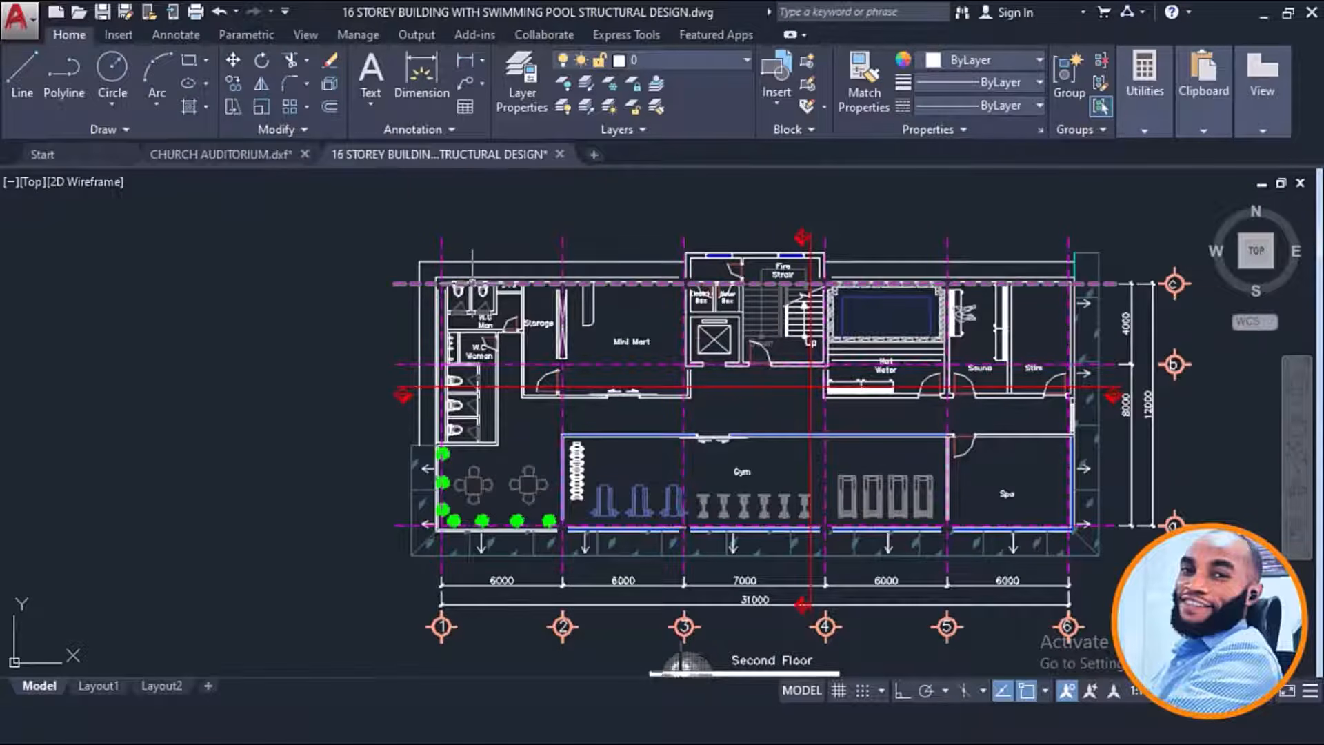
pyautogui.scroll(2, 461, 274)
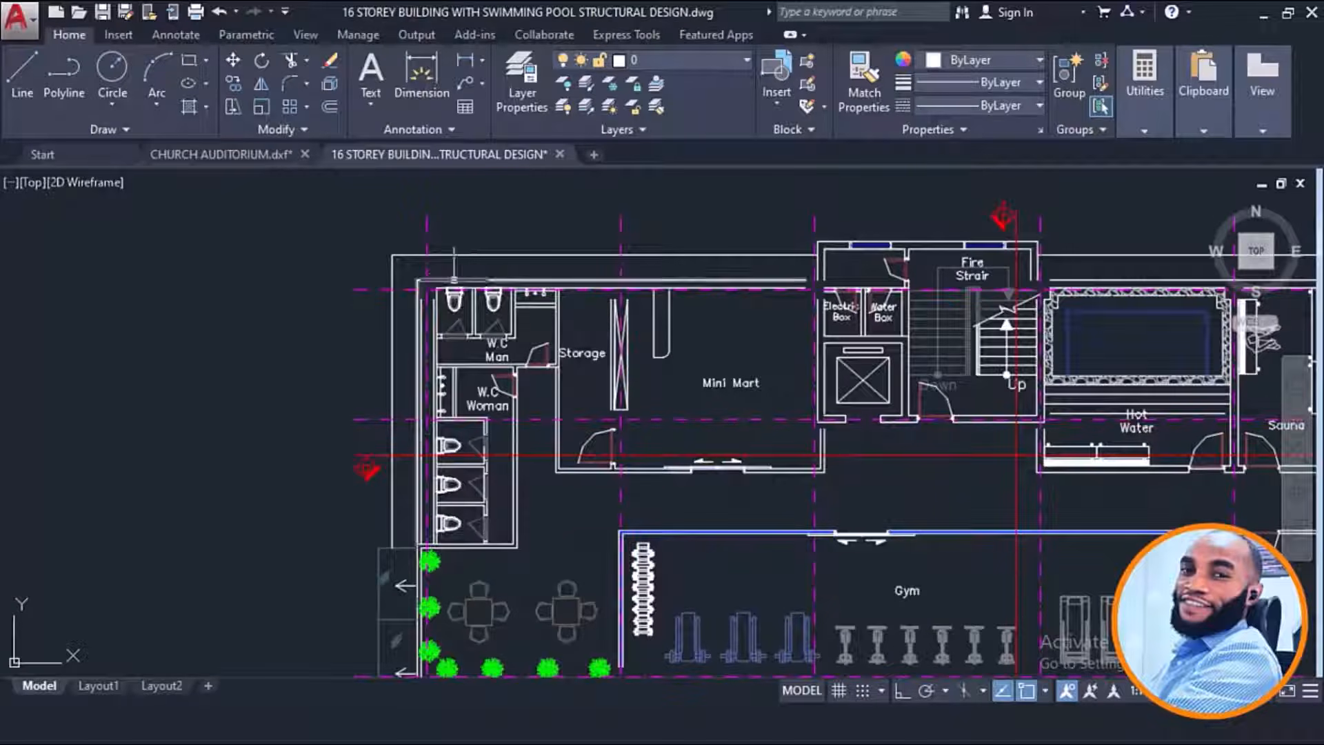
pyautogui.scroll(-4, 690, 382)
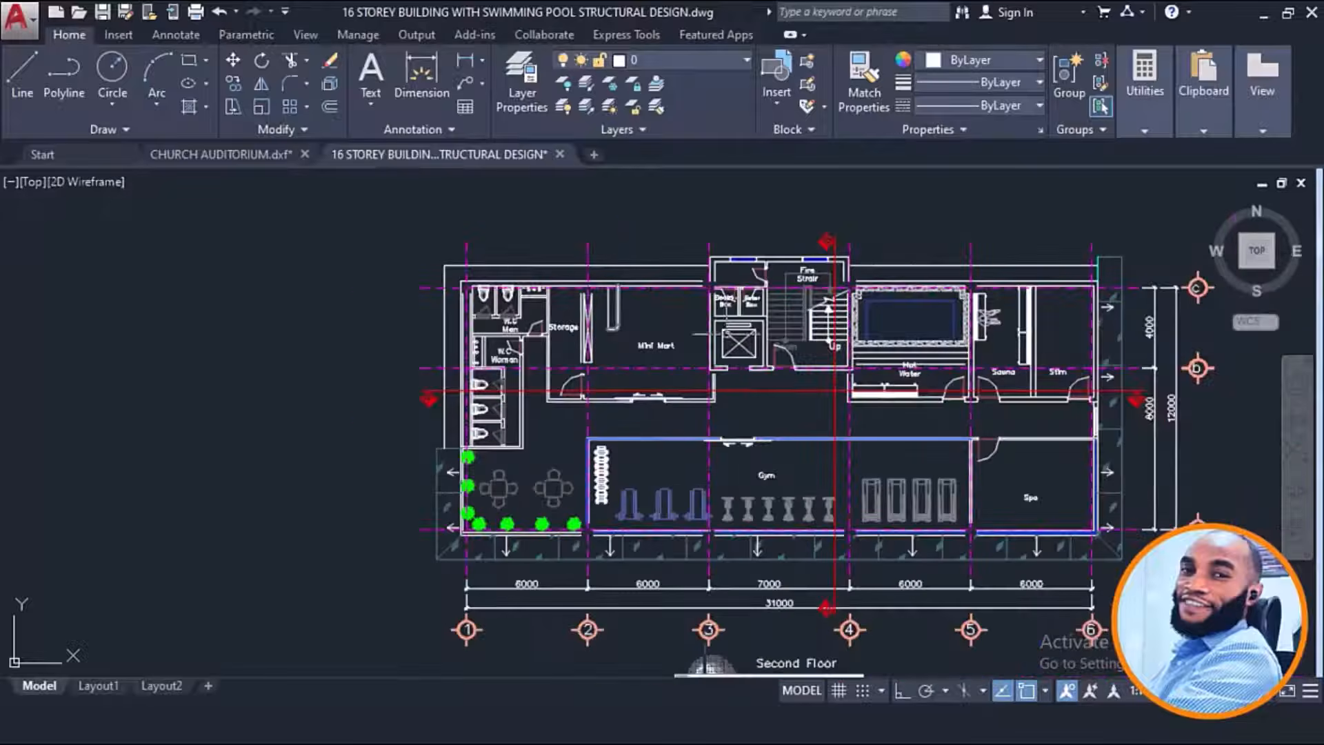
# Step: Regenerate the drawing display around the hot water room and sauna doors on the second floor plan
pyautogui.scroll(6, 903, 424)
pyautogui.scroll(4, 909, 412)
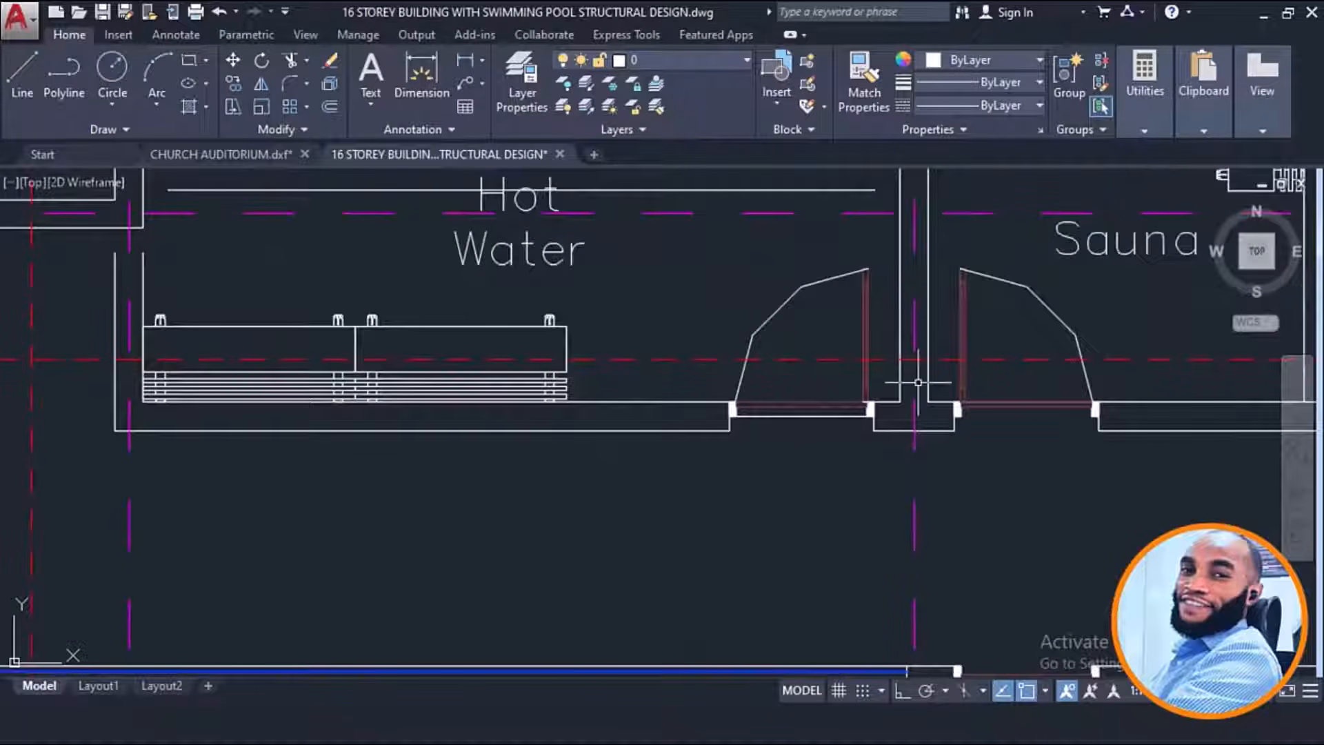
pyautogui.scroll(-2, 918, 382)
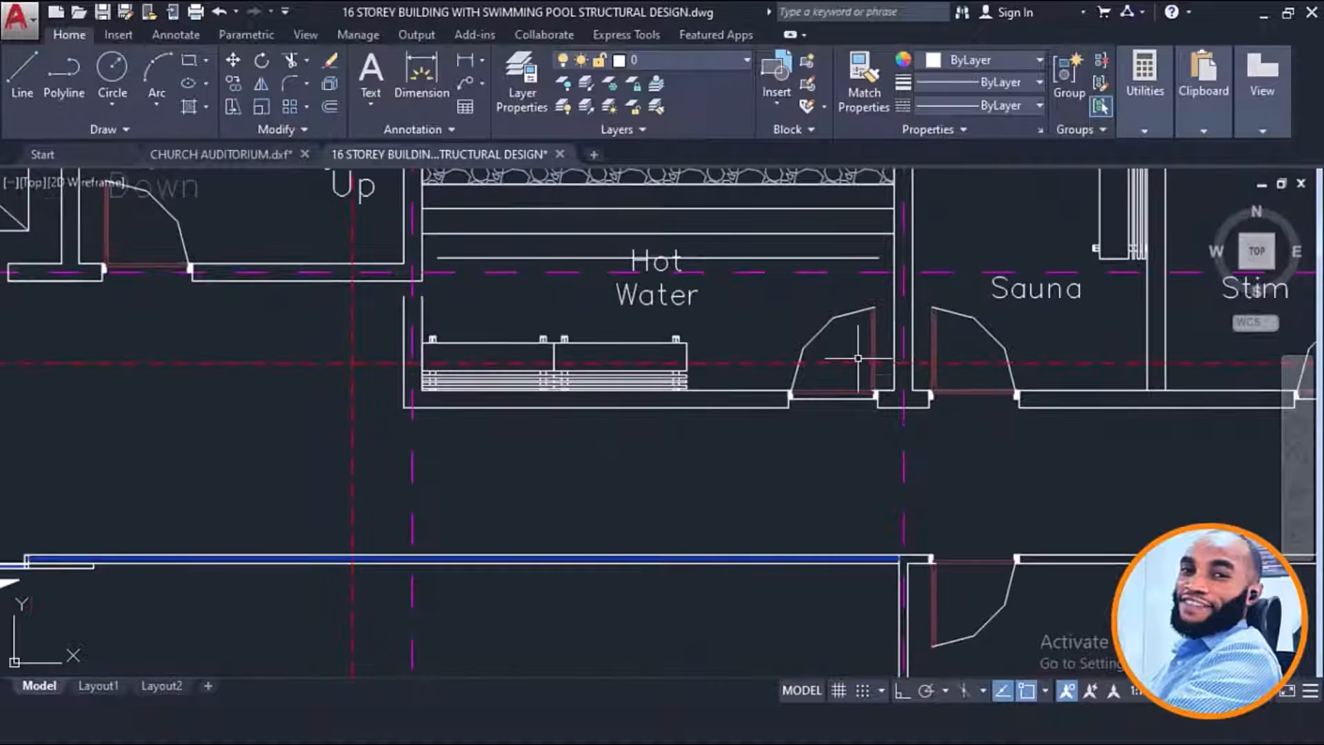
pyautogui.write('RE')
pyautogui.press('Return')
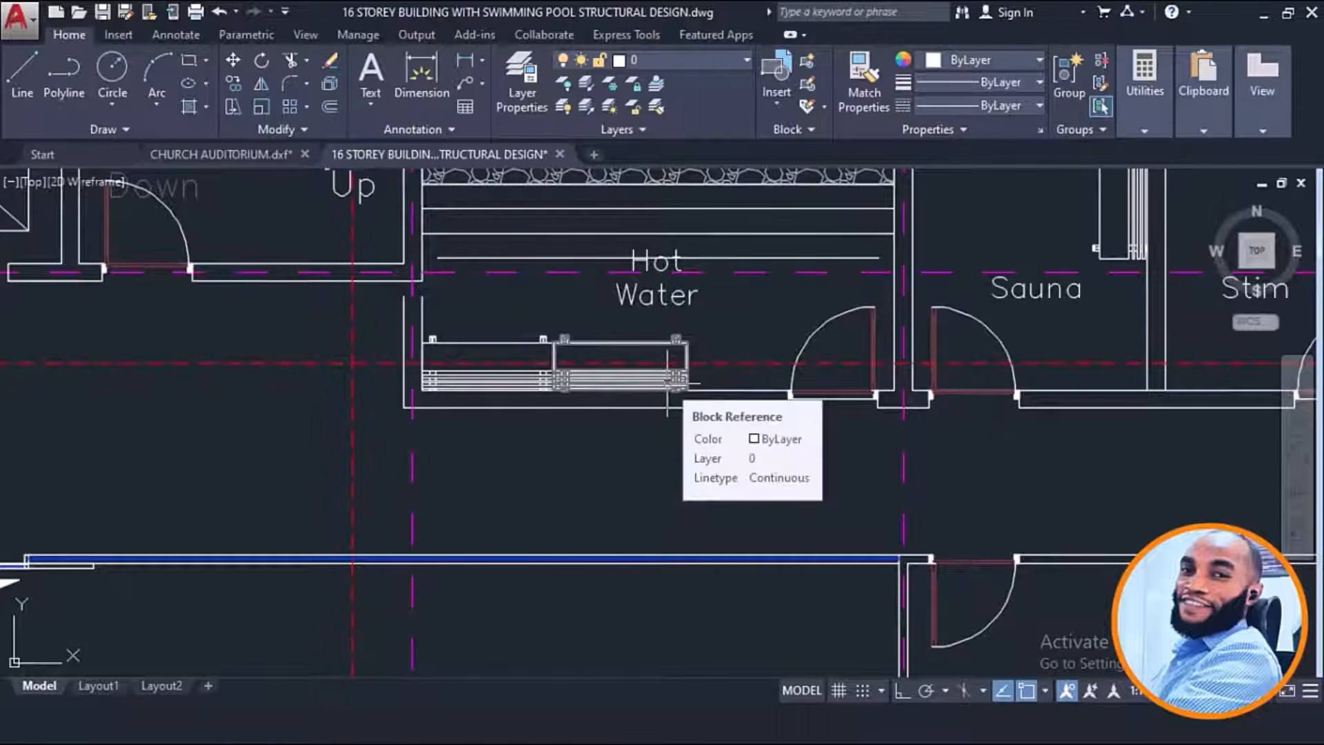
# Step: Examine the second floor plan's room arrangement around the hot water room, mini mart, gym, spa and stair core
pyautogui.scroll(-1, 667, 385)
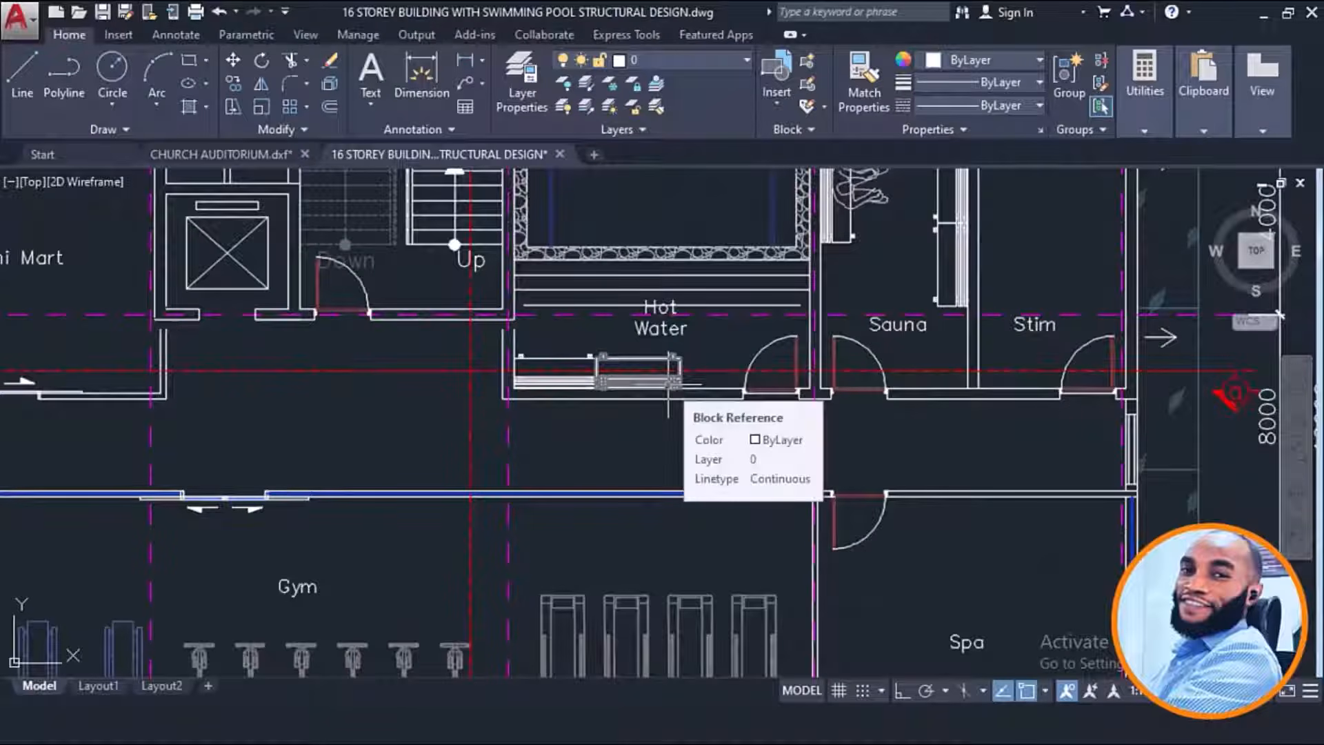
pyautogui.scroll(-3, 668, 384)
pyautogui.scroll(3, 527, 332)
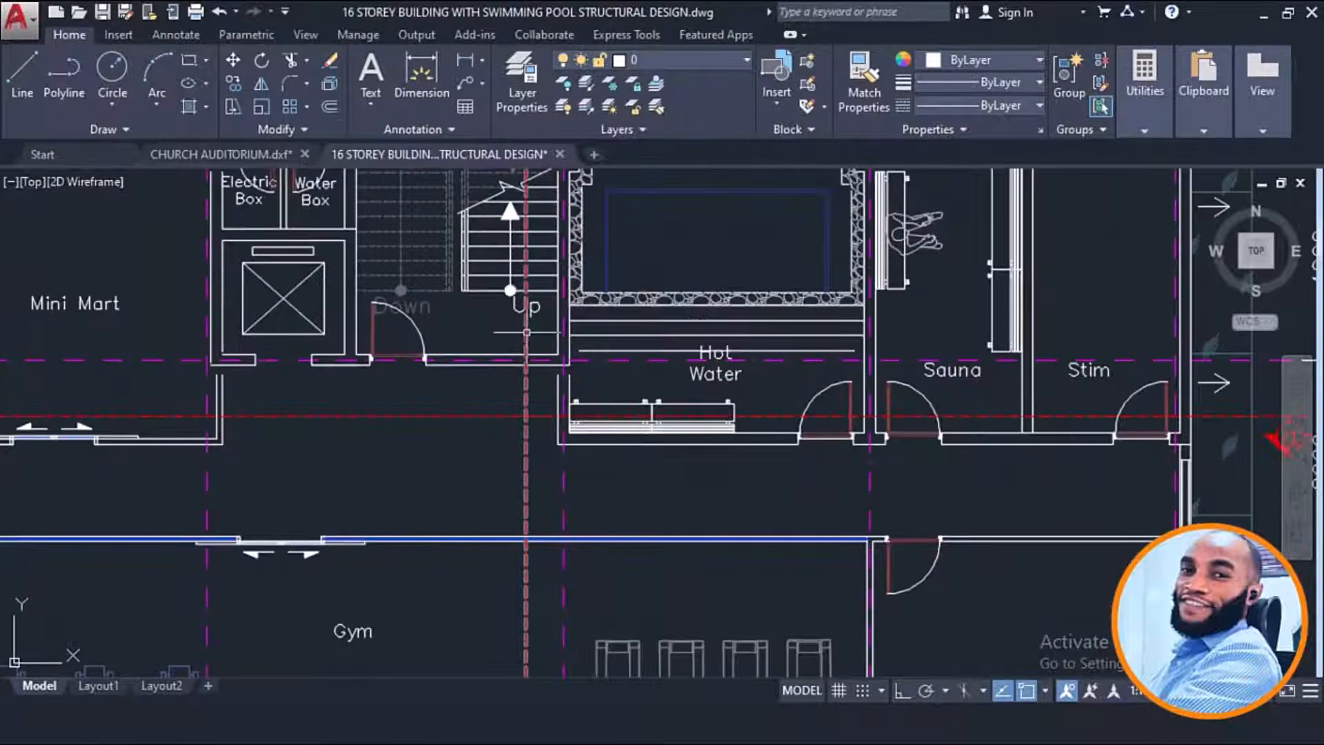
pyautogui.moveTo(527, 332)
pyautogui.mouseDown(button='middle')
pyautogui.moveTo(613, 327)
pyautogui.moveTo(665, 306)
pyautogui.mouseUp(button='middle')
pyautogui.scroll(-1, 665, 306)
pyautogui.scroll(1, 418, 383)
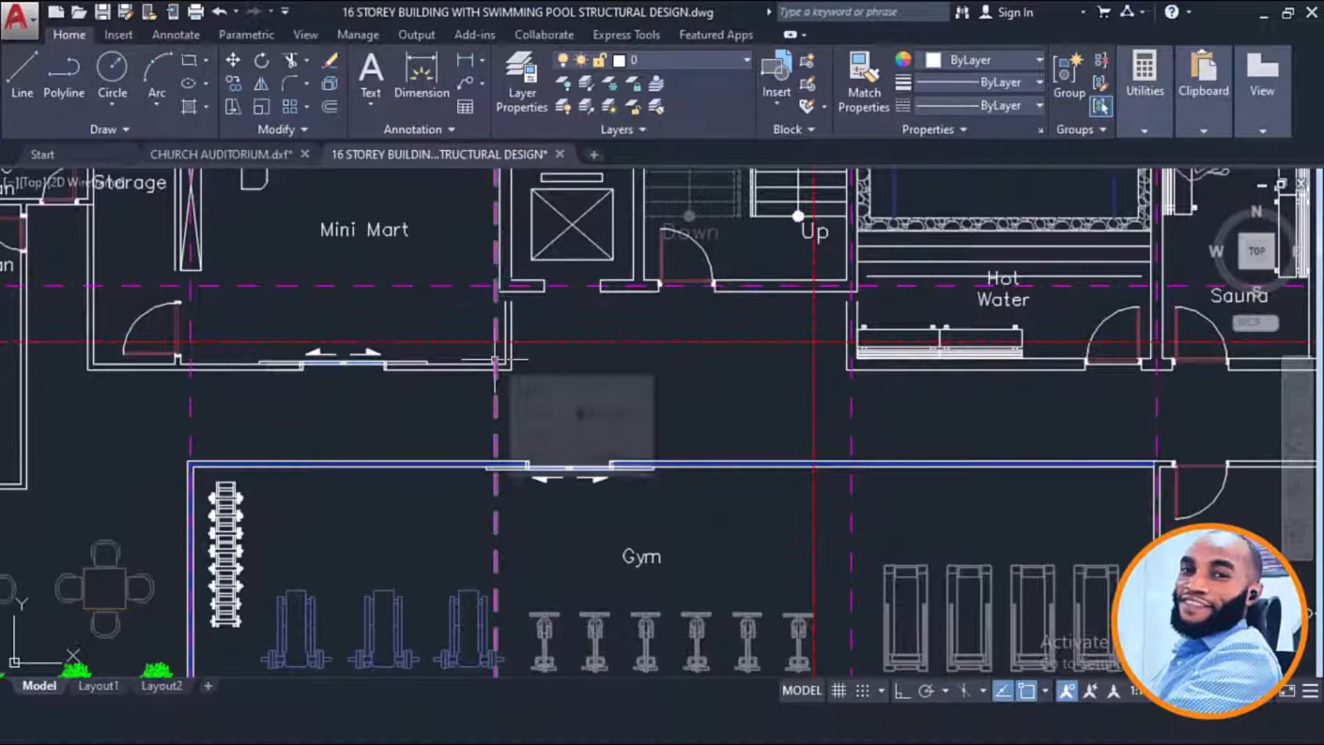
pyautogui.scroll(-2, 495, 359)
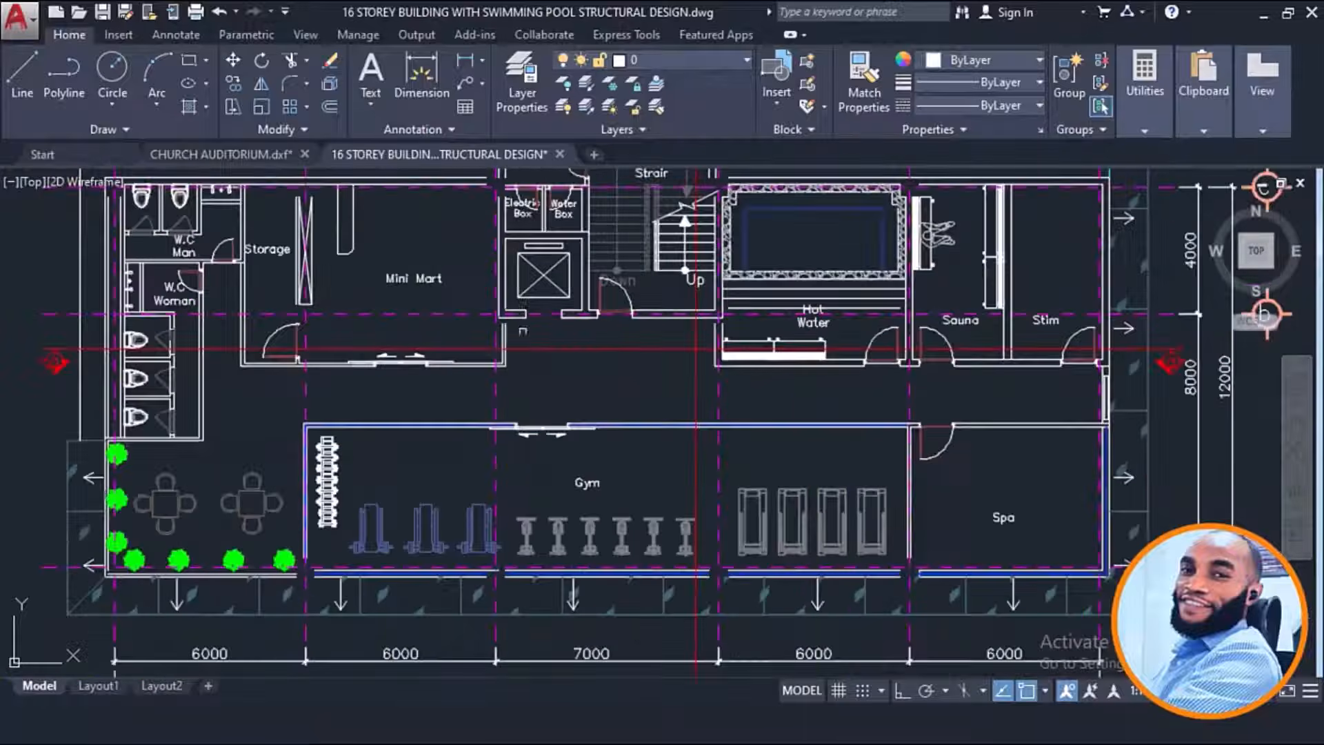
pyautogui.scroll(1, 607, 309)
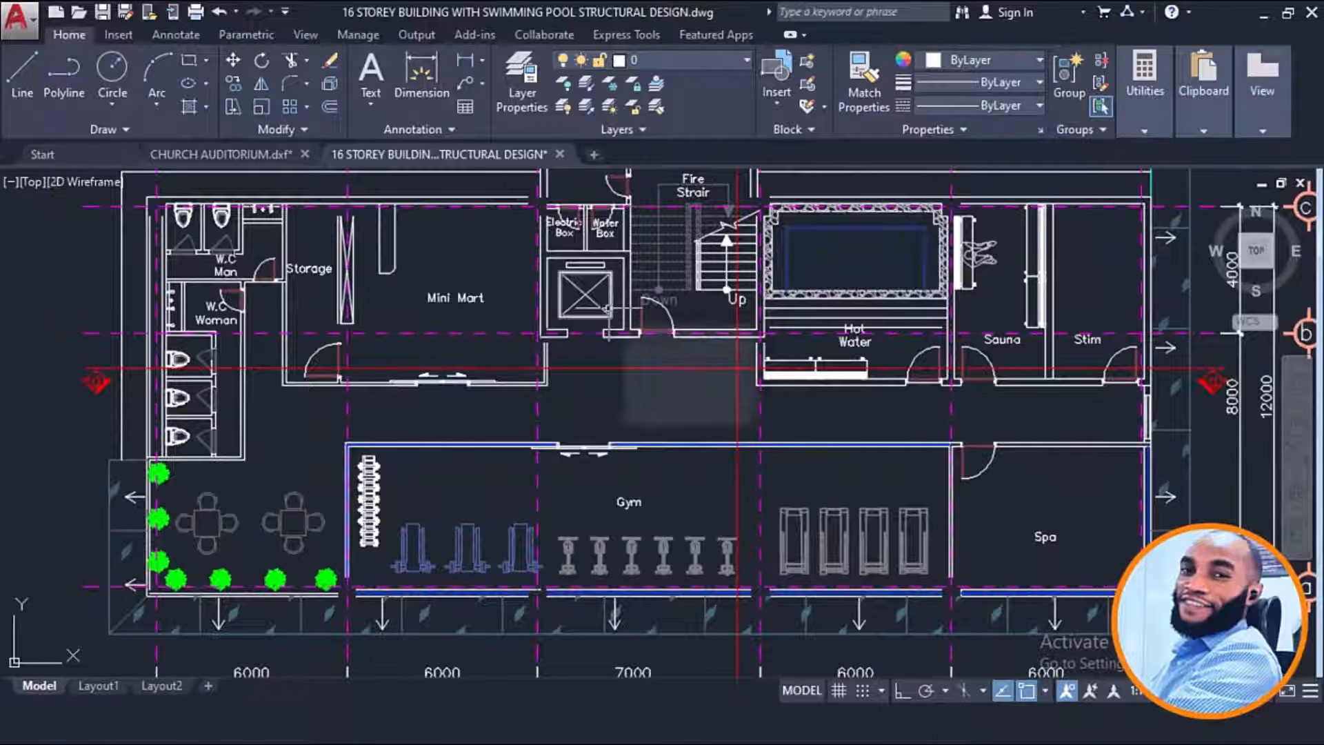
# Step: Make the COLUMN layer current and change the current layer to GRID
pyautogui.click(661, 58)
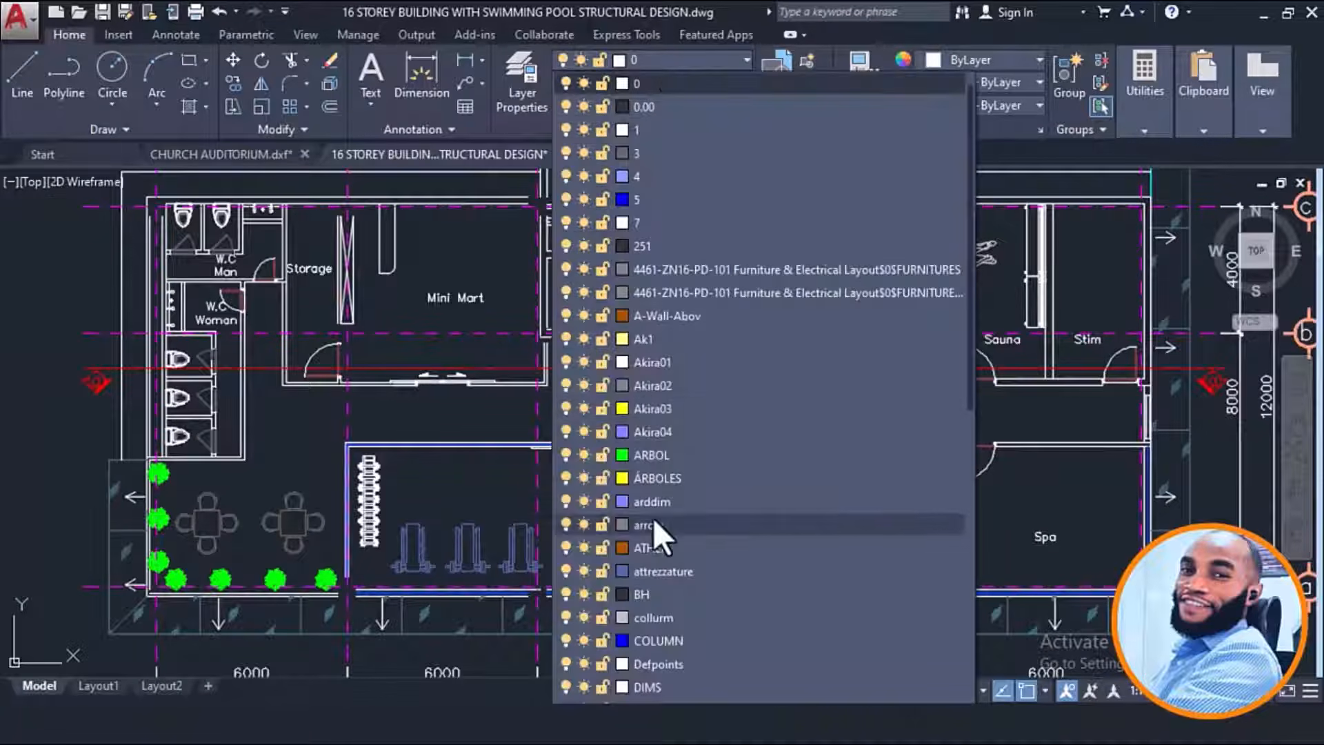
pyautogui.click(672, 643)
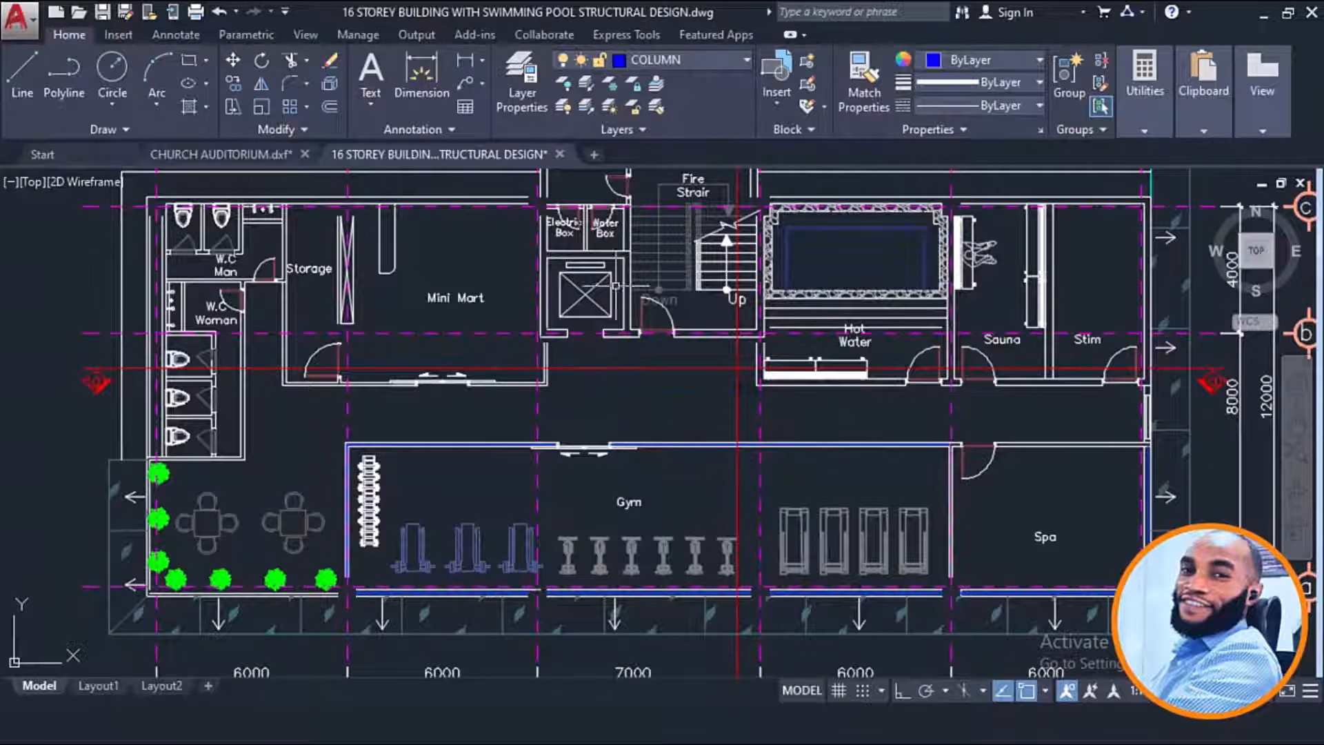
pyautogui.click(654, 69)
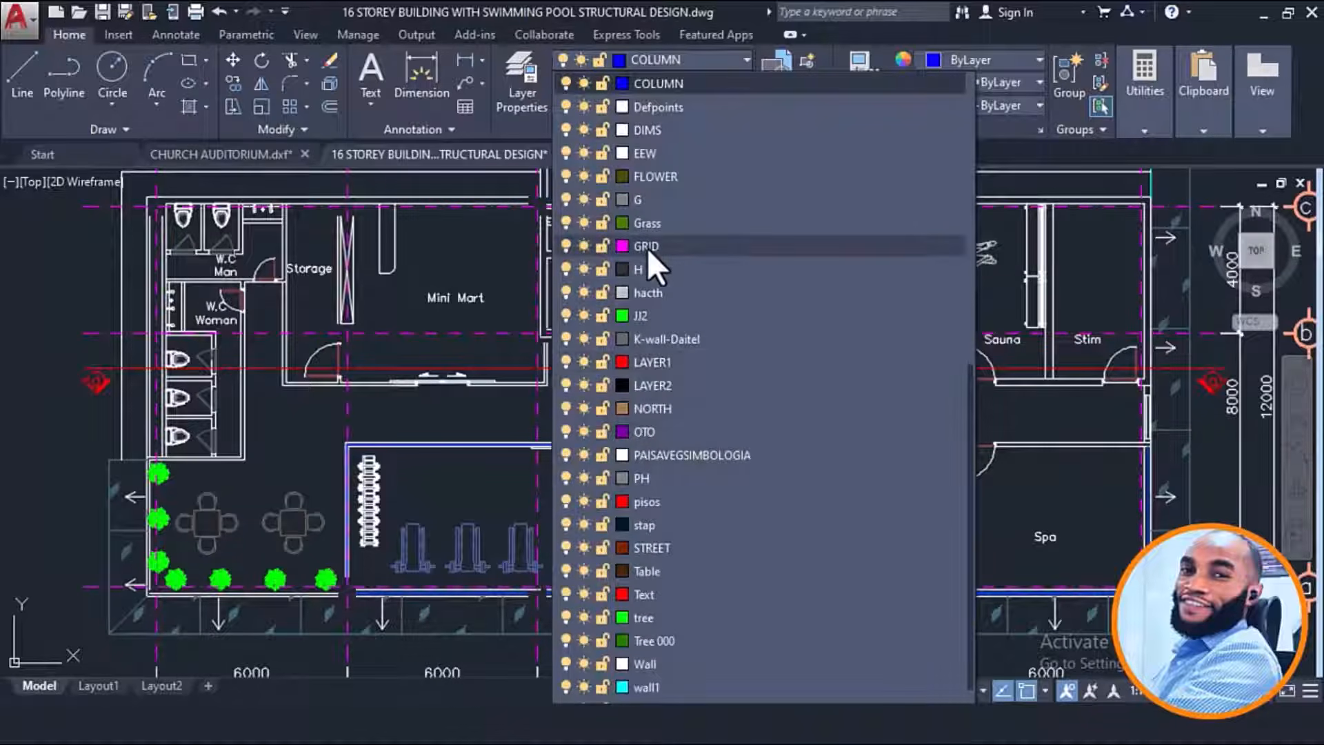
pyautogui.click(647, 246)
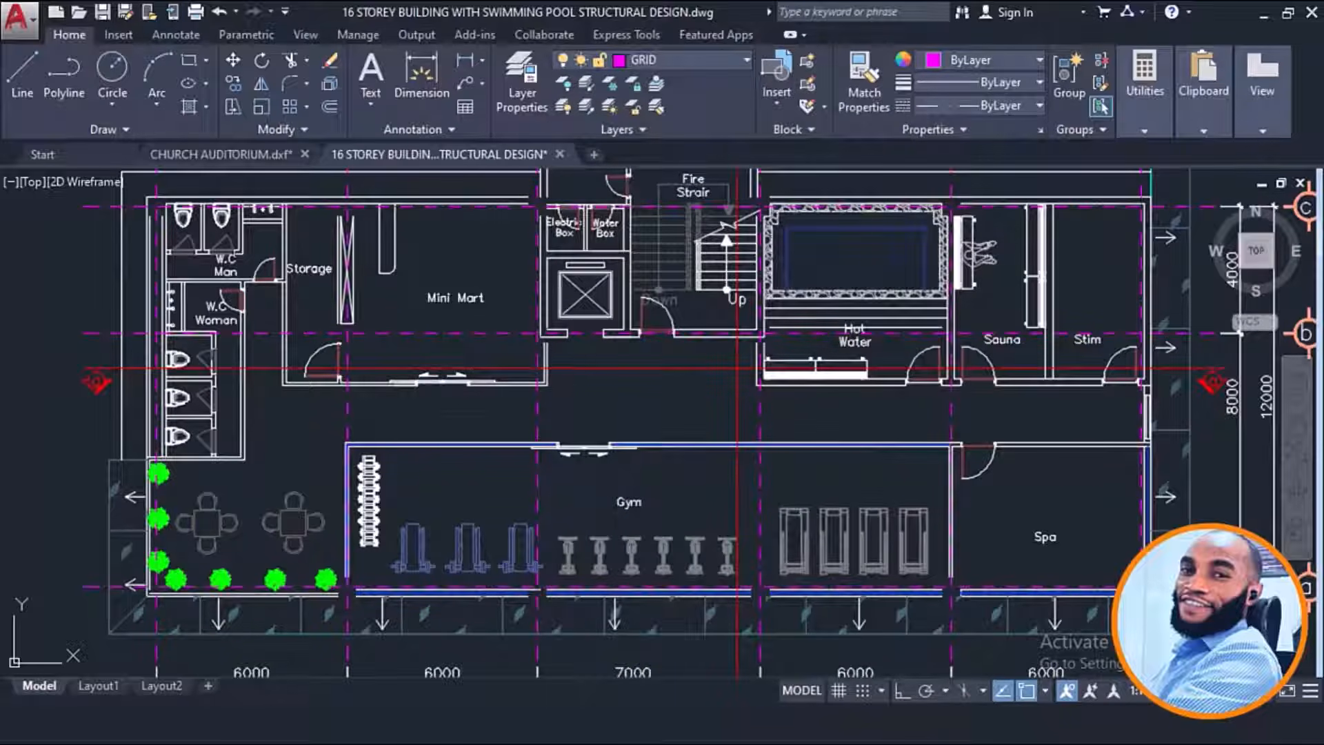
# Step: Select grid line 3 on the second floor plan with all similar grid lines and assign them to the GRID layer
pyautogui.click(557, 400)
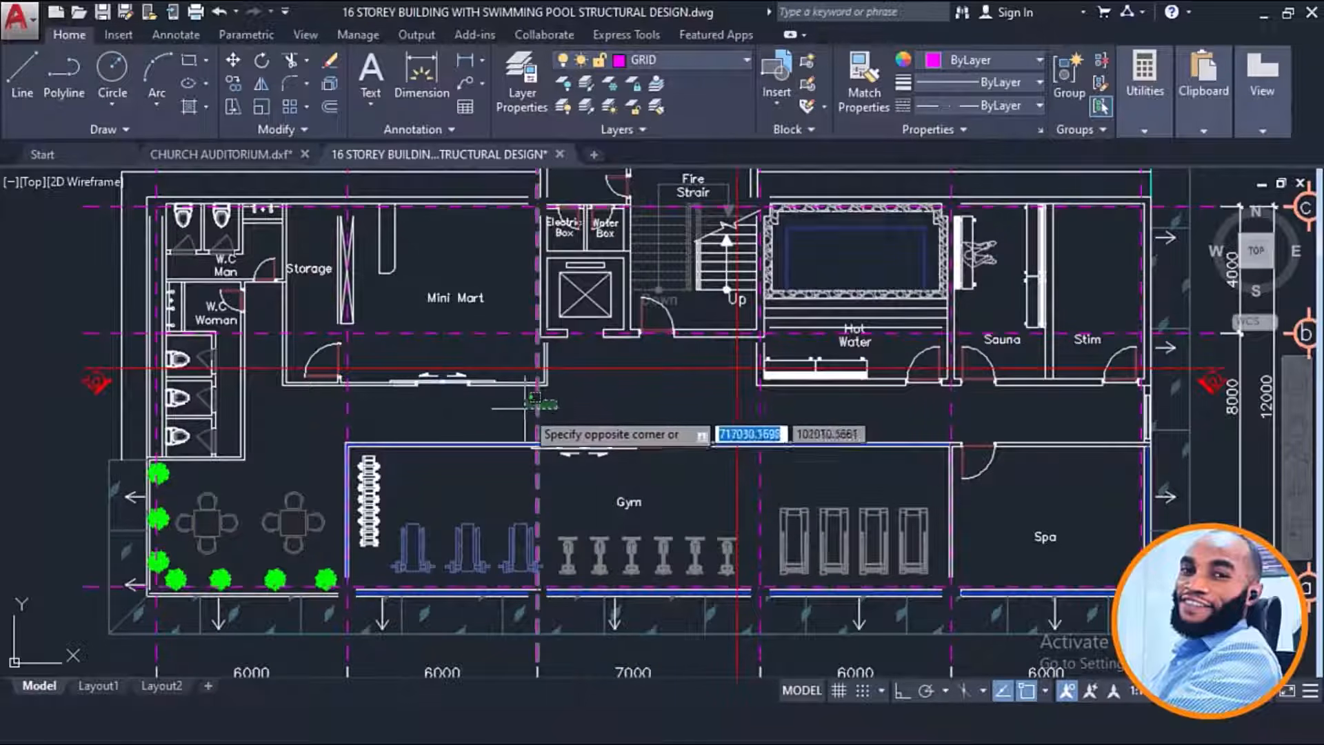
pyautogui.click(511, 386)
pyautogui.scroll(-2, 593, 393)
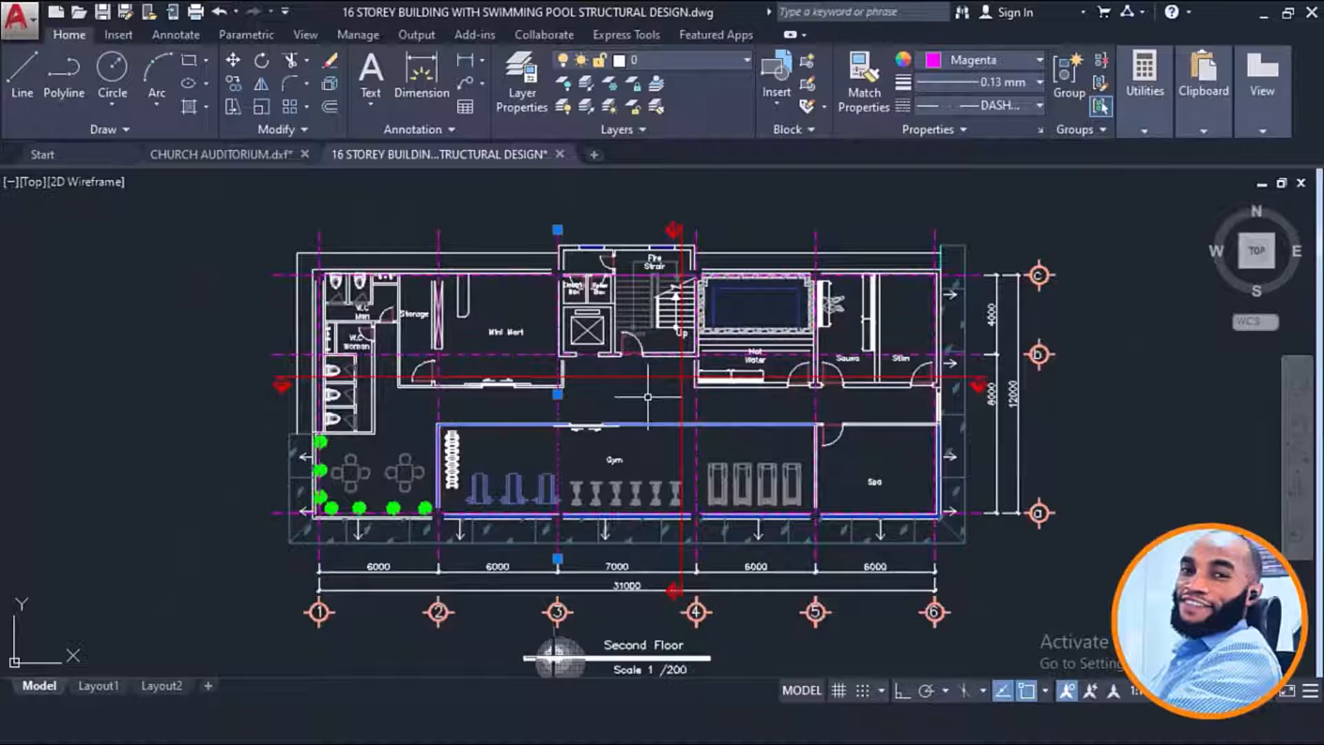
pyautogui.rightClick(765, 191)
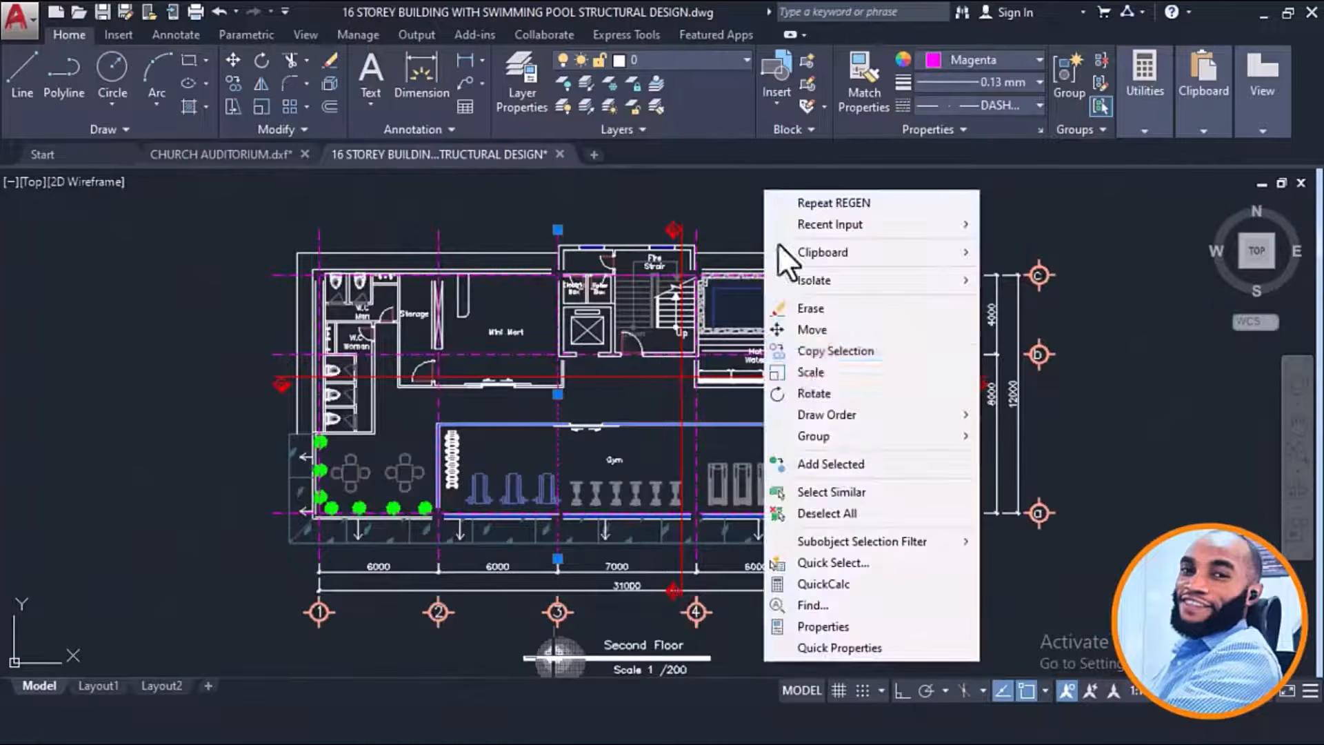
pyautogui.click(826, 488)
pyautogui.scroll(-3, 726, 458)
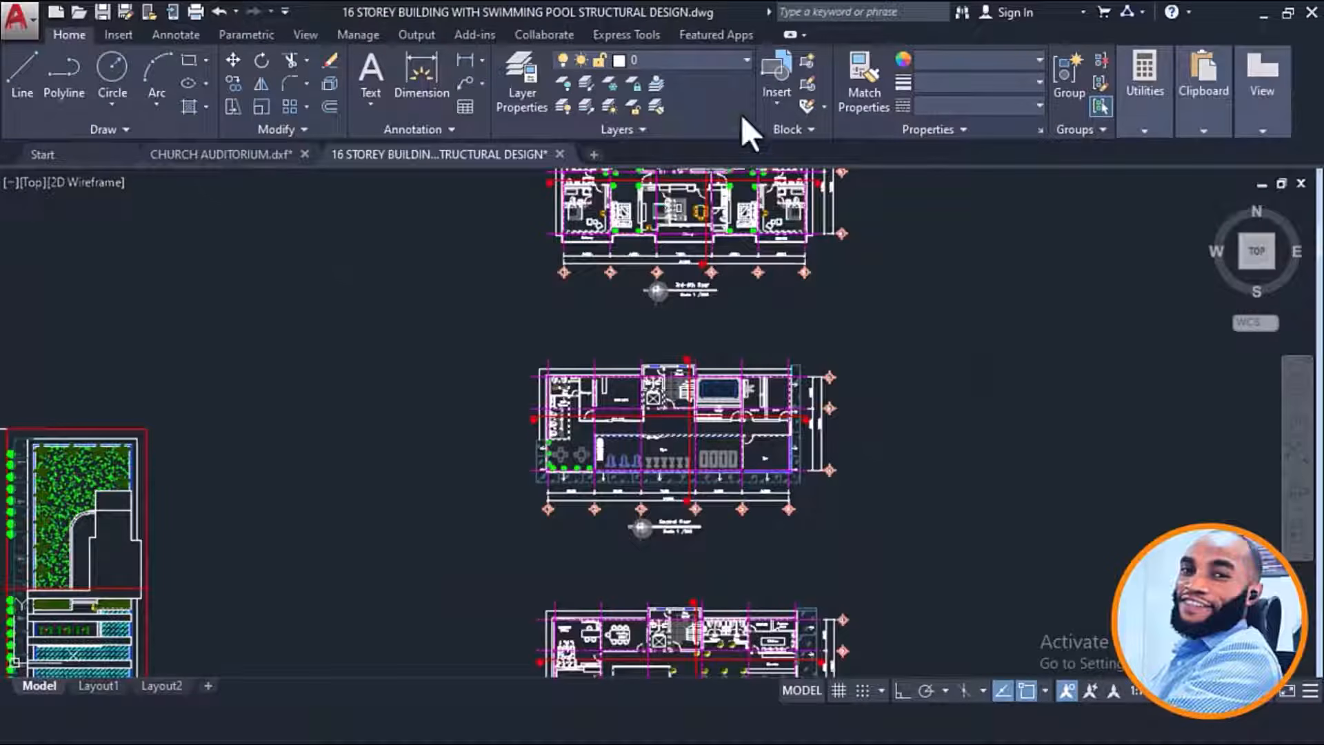
pyautogui.click(661, 59)
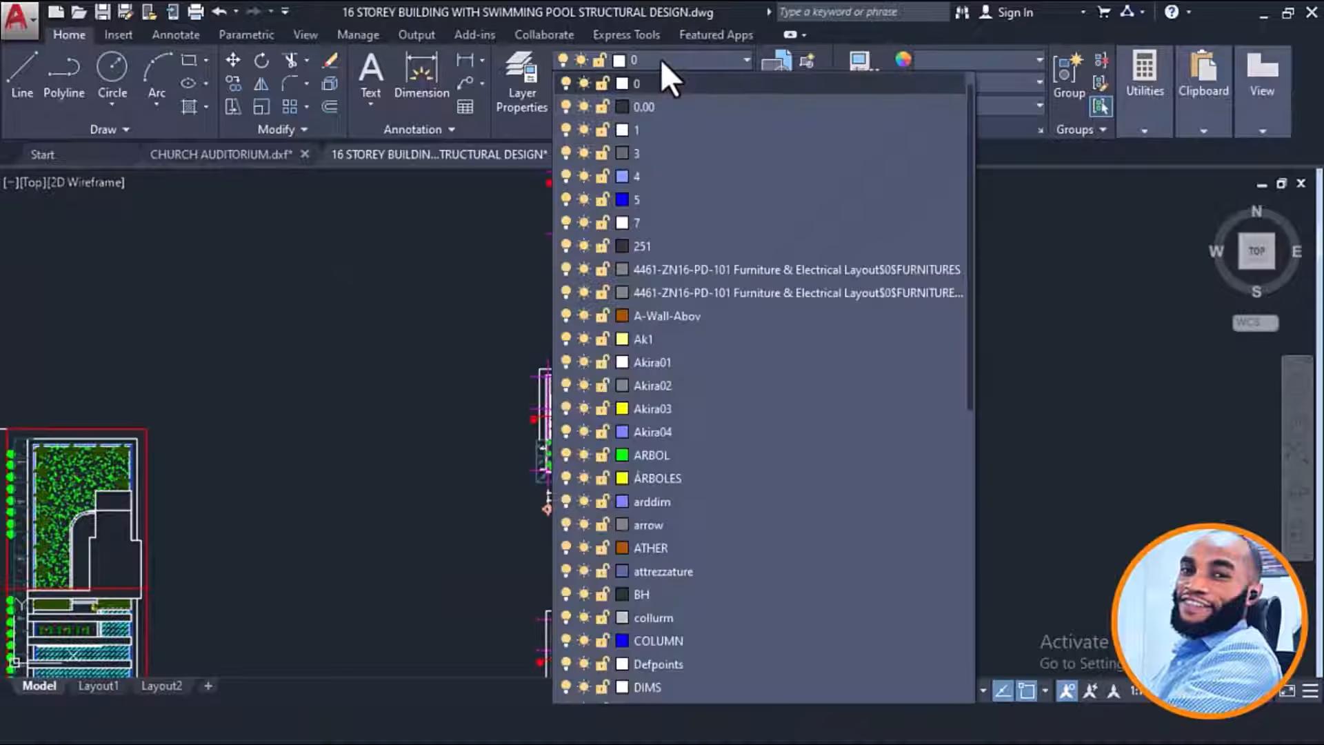
pyautogui.scroll(-1, 658, 98)
pyautogui.scroll(-3, 668, 345)
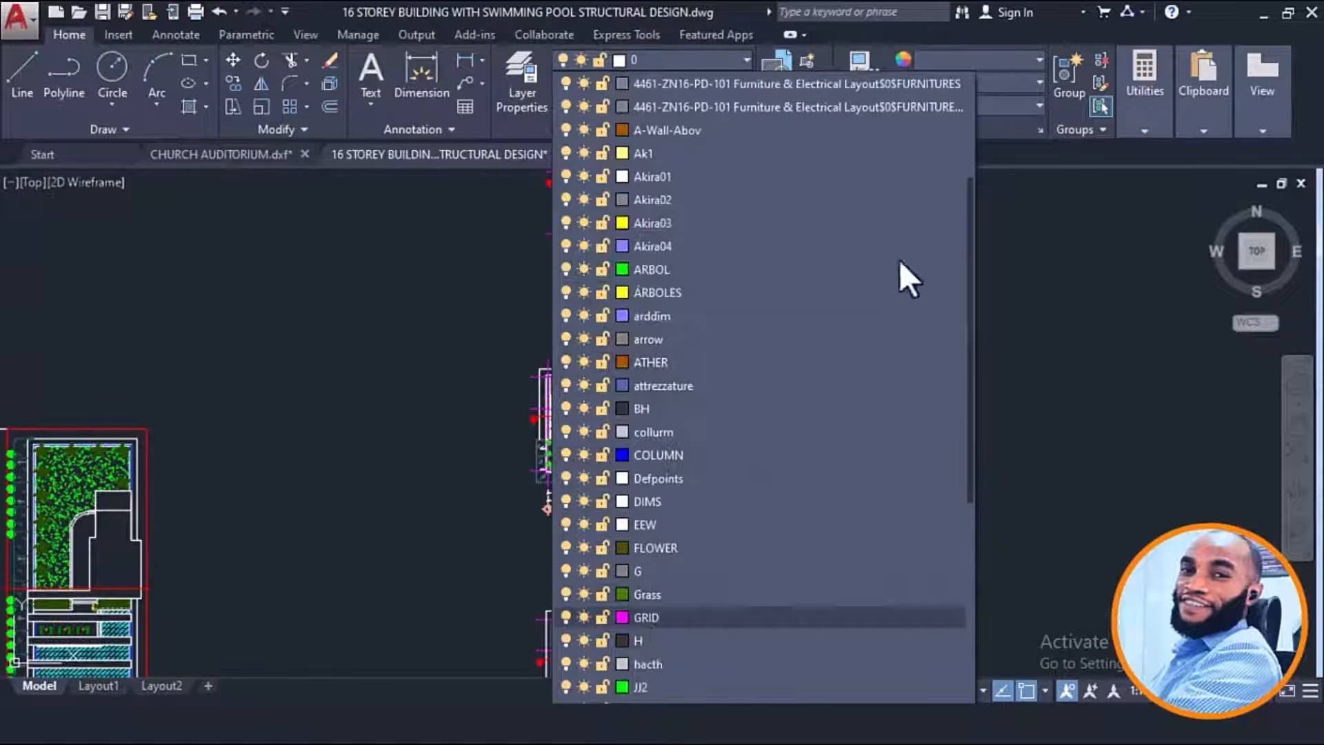
# Step: Set the colour, lineweight and linetype of the selected grid lines to ByLayer
pyautogui.click(1000, 62)
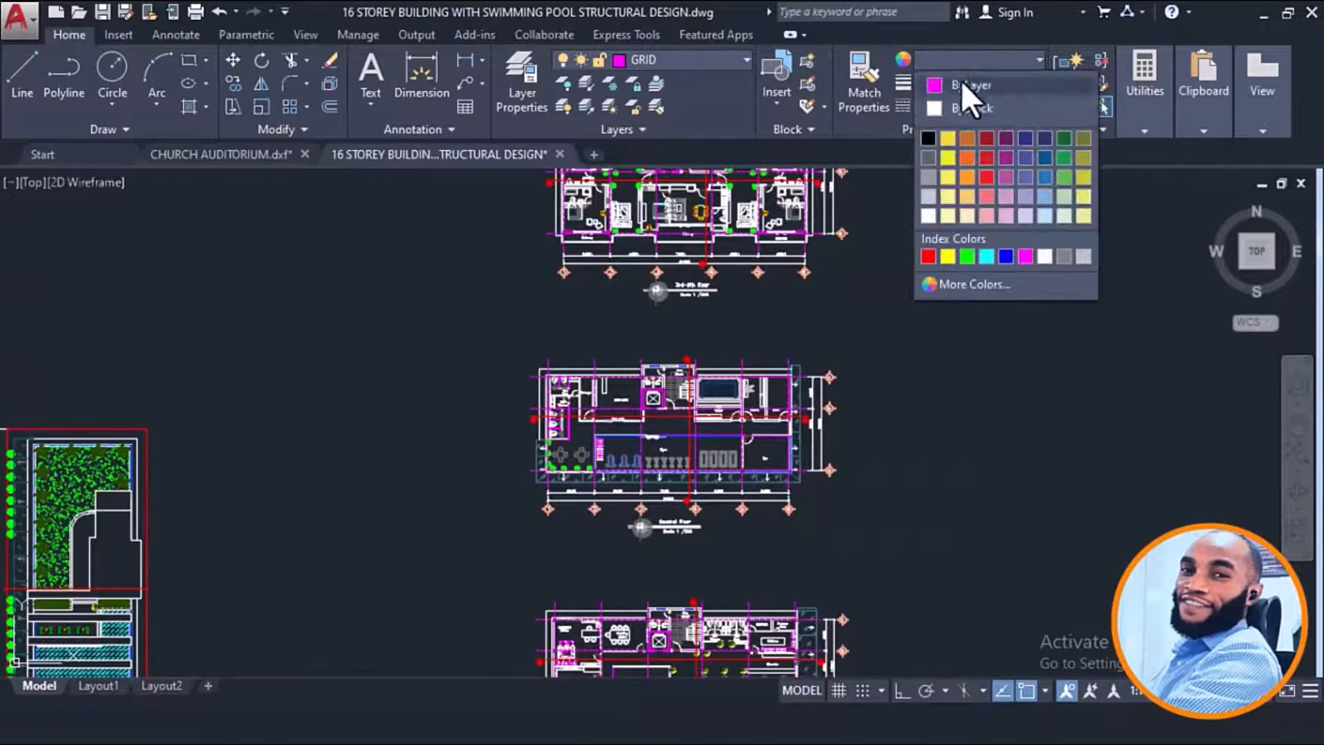
pyautogui.click(980, 88)
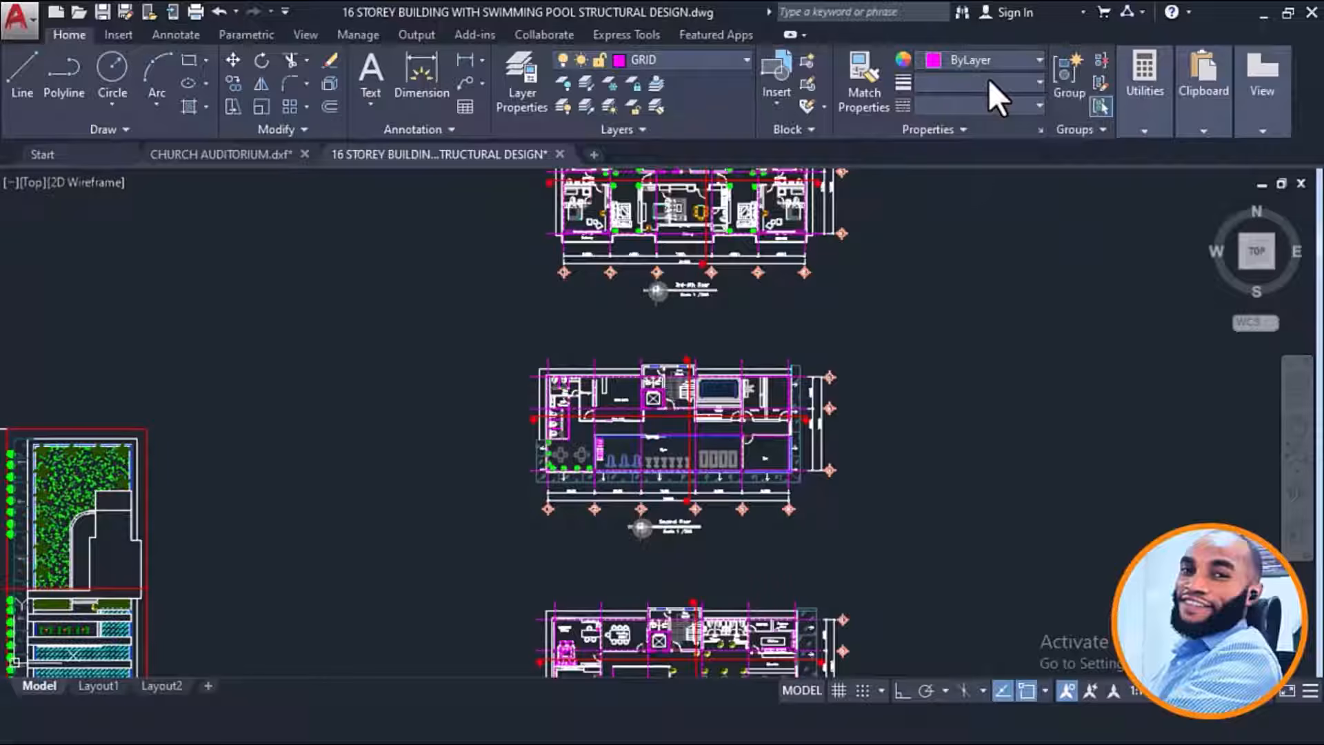
pyautogui.click(987, 80)
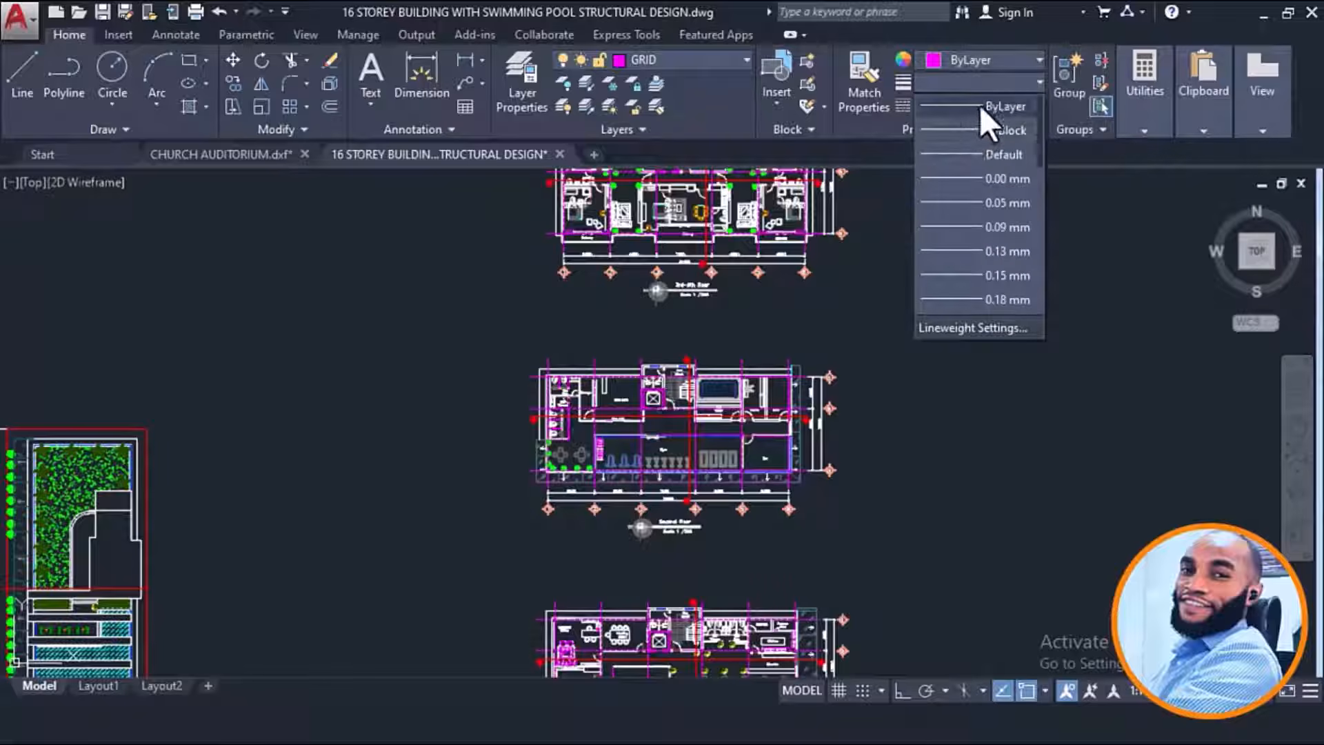
pyautogui.click(990, 106)
pyautogui.click(992, 105)
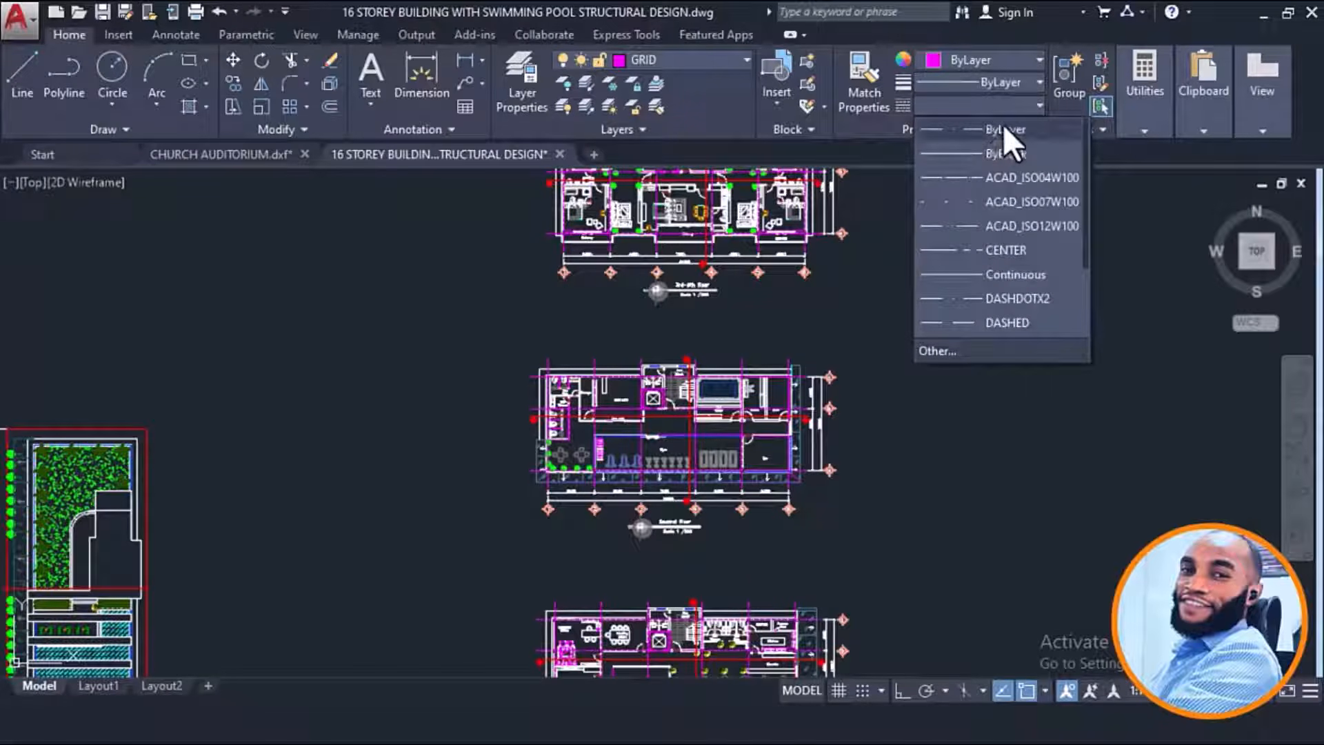
pyautogui.click(1001, 129)
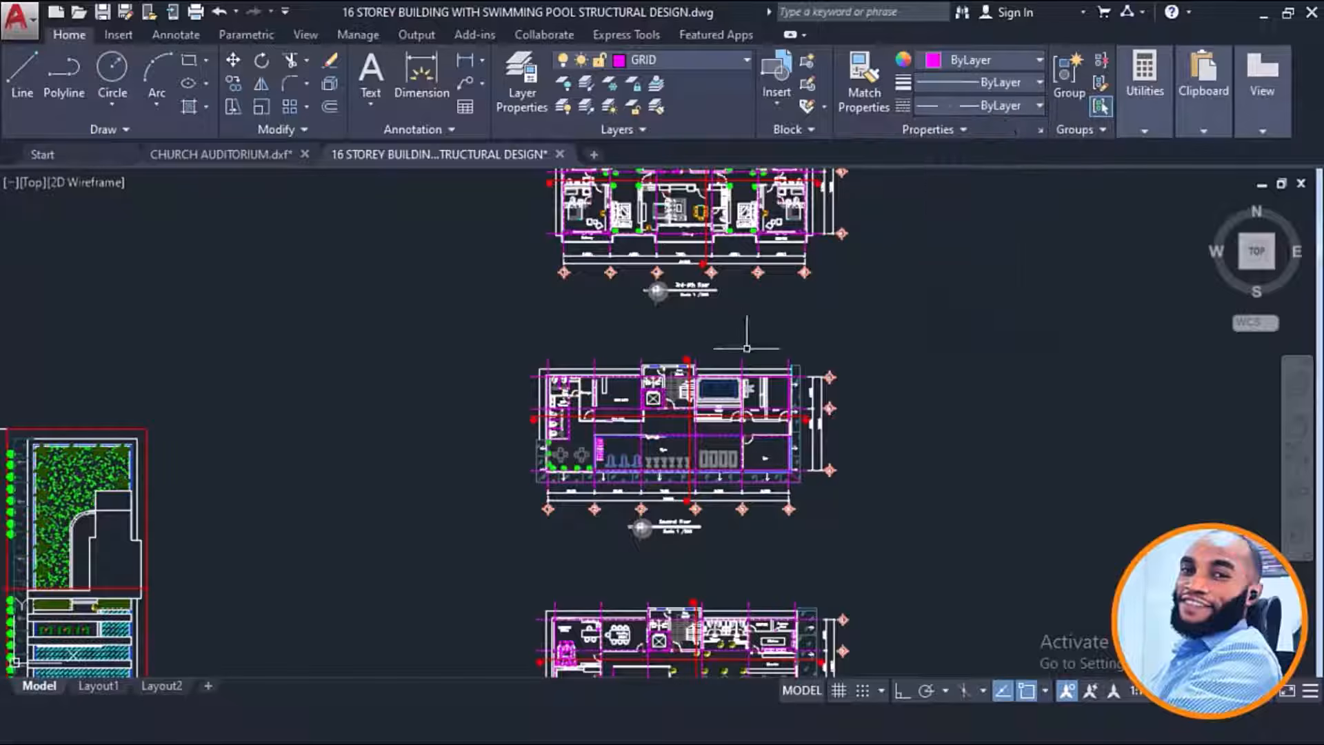
# Step: Check the layer and object properties of grid line 3 on the second floor plan
pyautogui.scroll(3, 631, 448)
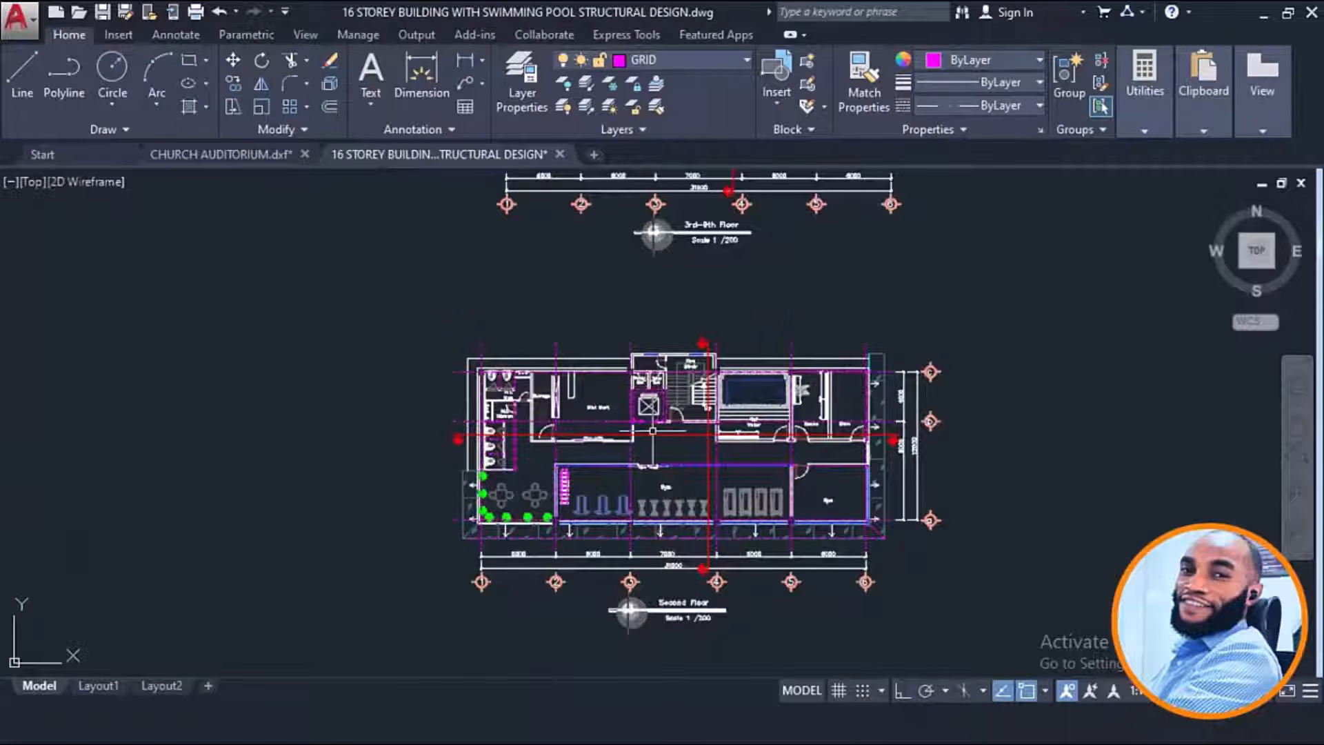
pyautogui.scroll(1, 635, 452)
pyautogui.click(636, 452)
pyautogui.click(613, 458)
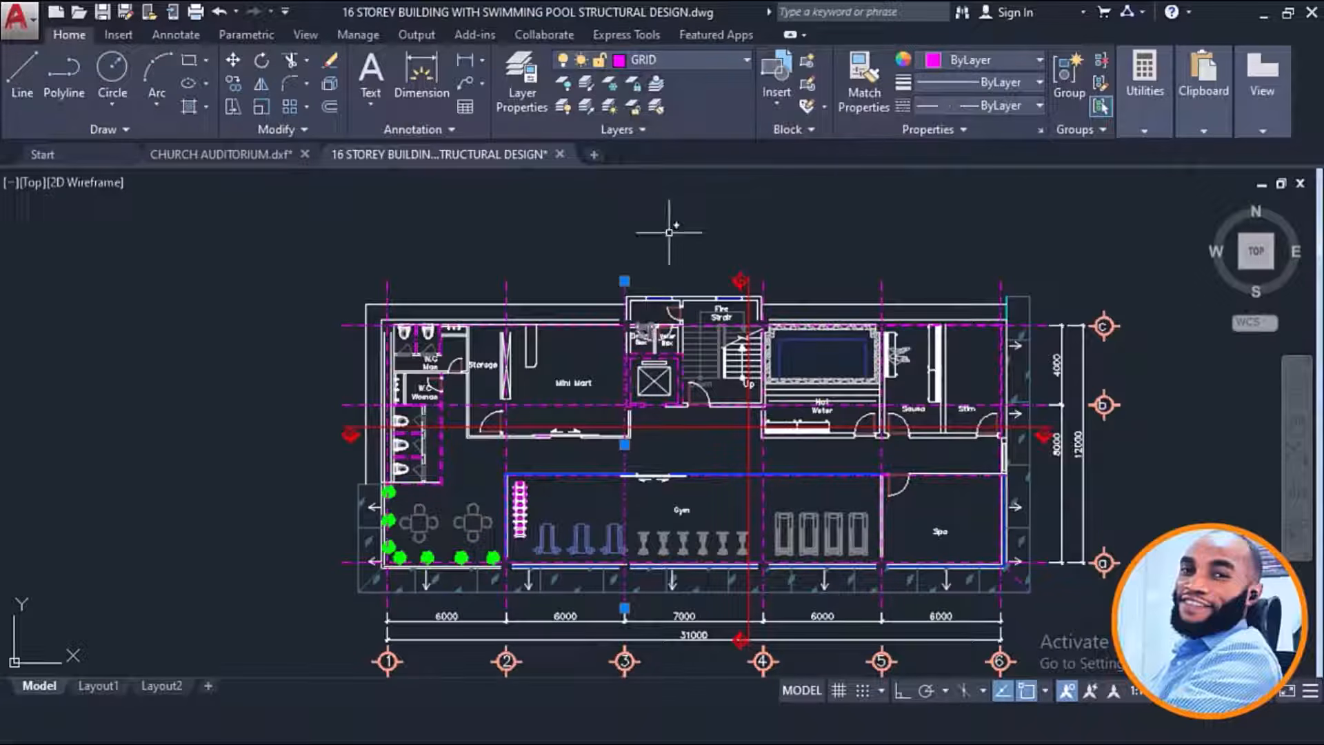
pyautogui.press('Escape')
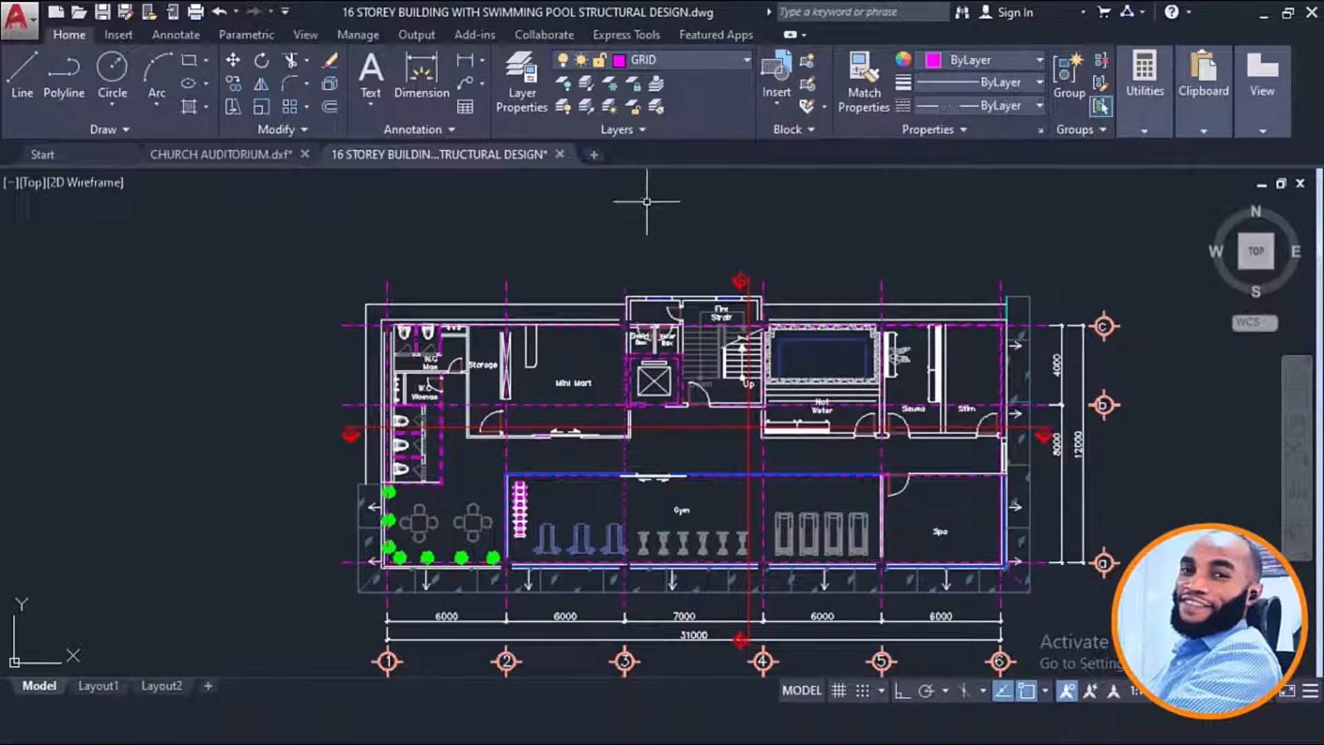
# Step: Make COLUMN the current layer
pyautogui.click(685, 58)
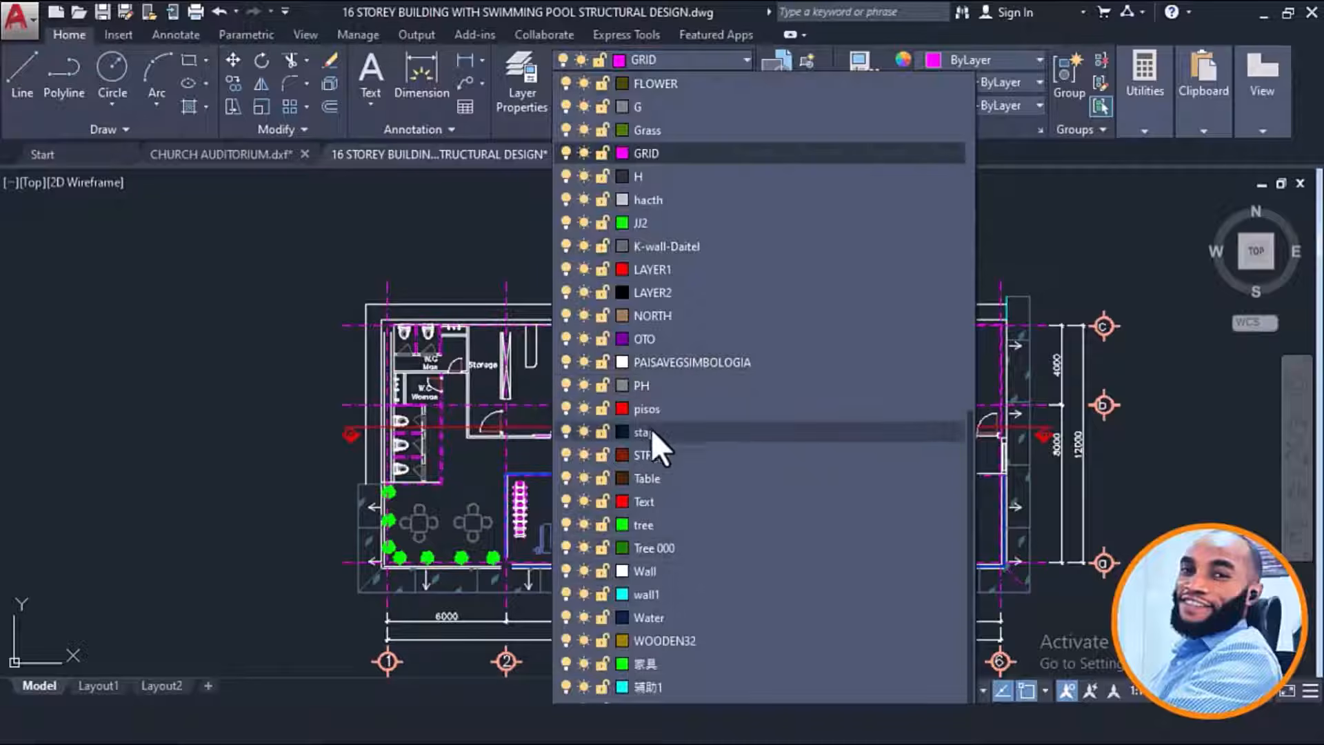
pyautogui.scroll(2, 656, 483)
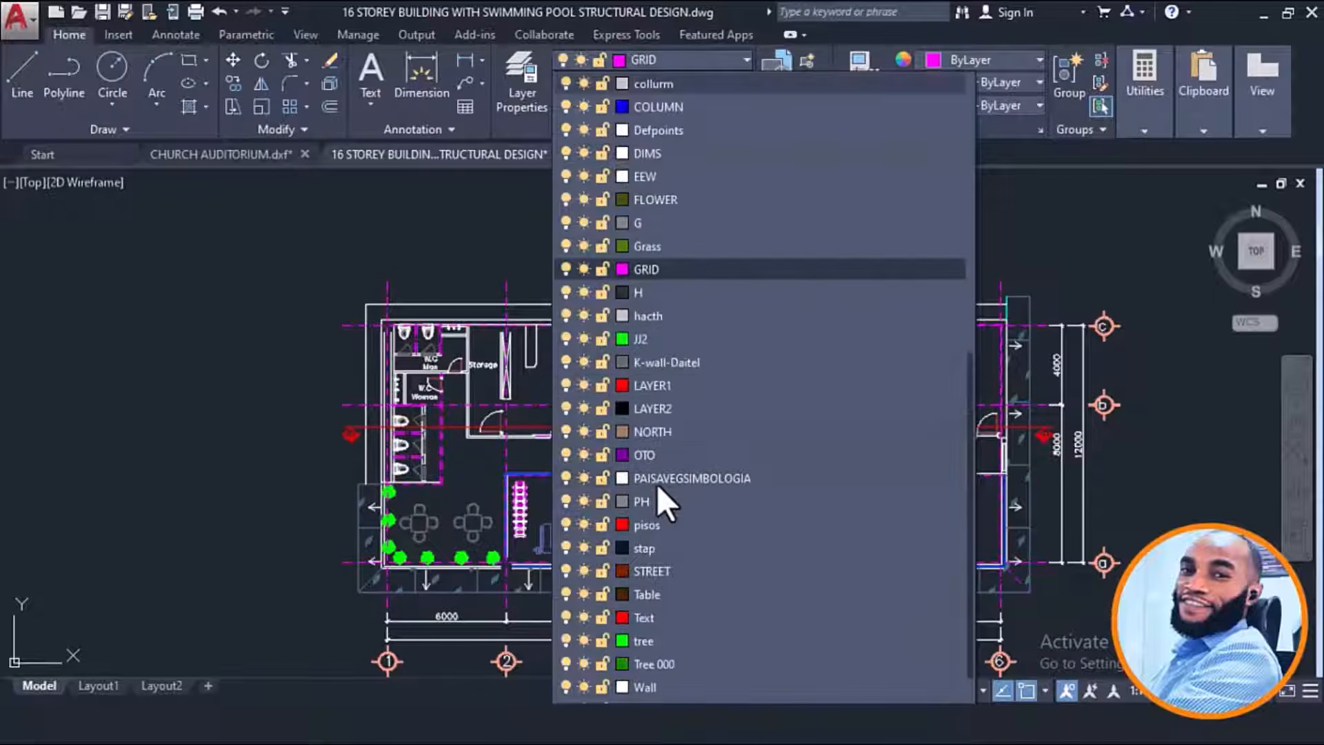
pyautogui.click(659, 108)
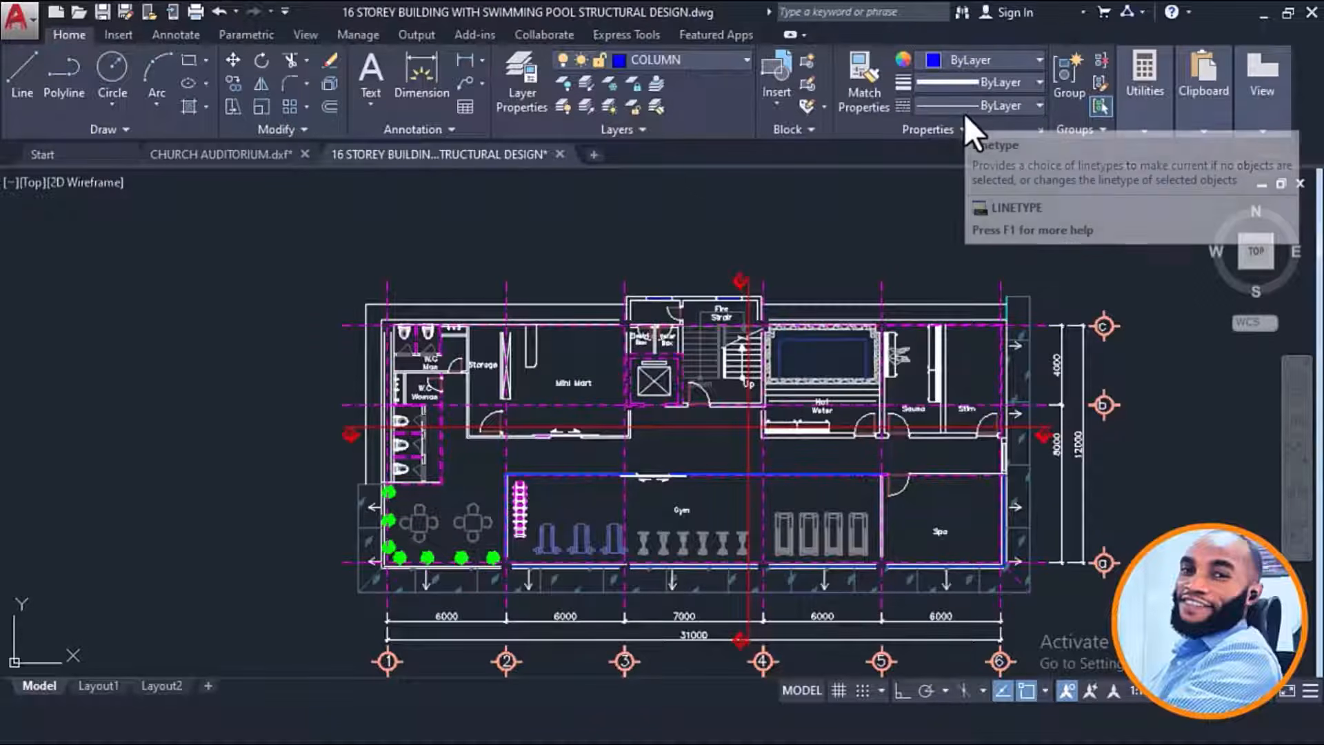
# Step: Draw a 600 by 600 column rectangle in the empty space beside the second floor plan's grid line 1
pyautogui.moveTo(408, 306); pyautogui.dragTo(545, 313, button='middle')
pyautogui.moveTo(511, 248); pyautogui.dragTo(540, 255, button='middle')
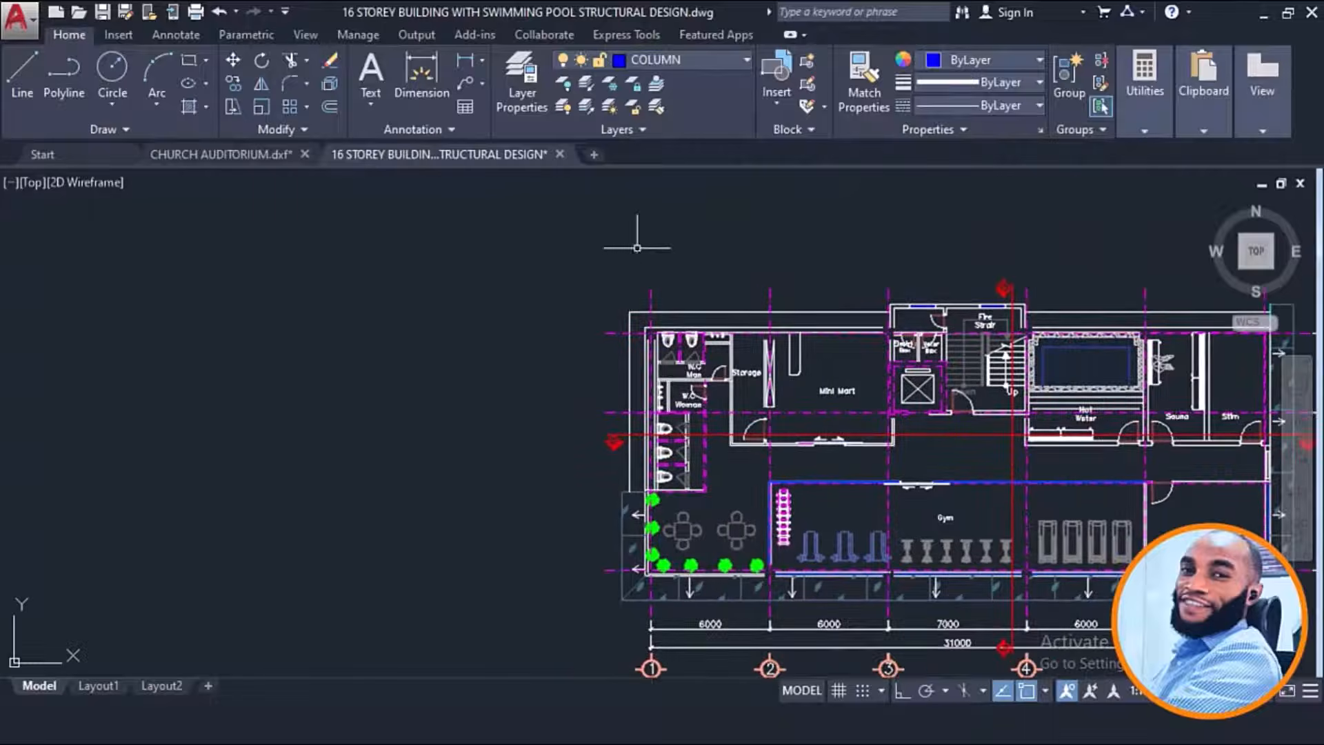
pyautogui.scroll(4, 630, 287)
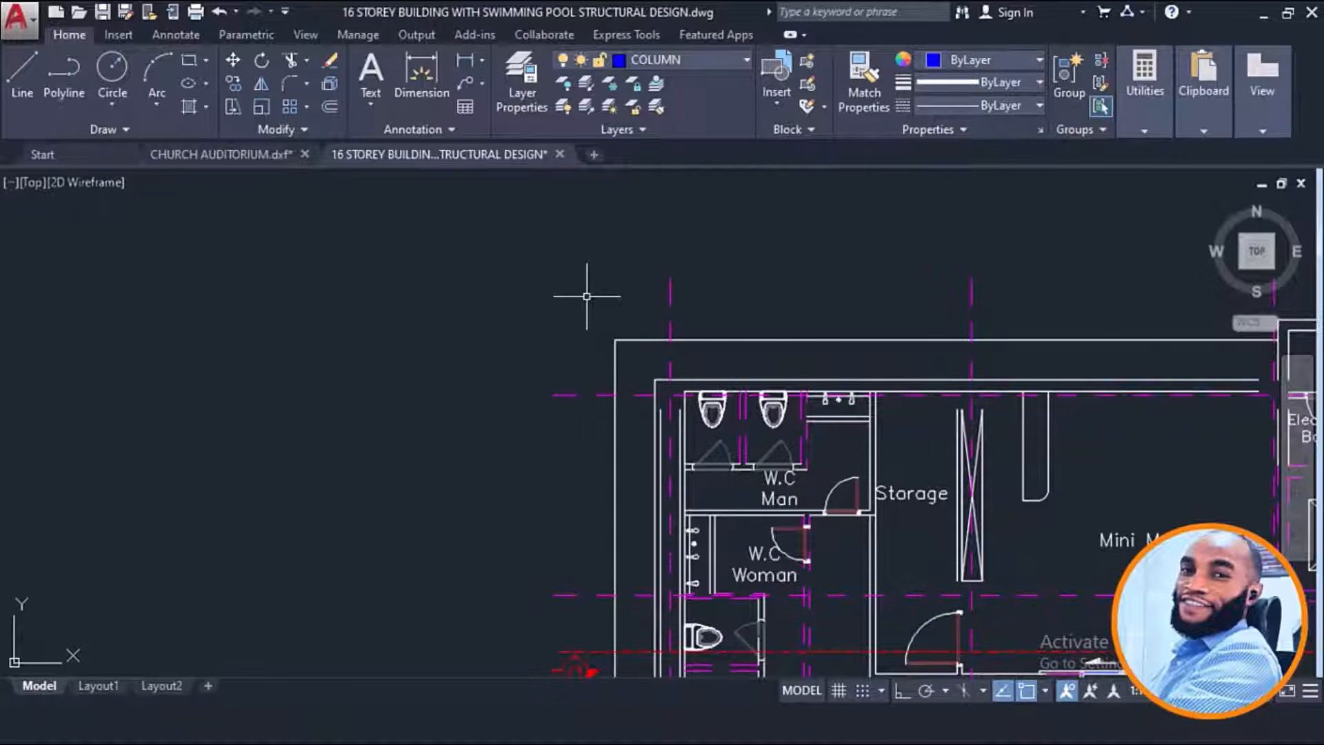
pyautogui.scroll(-3, 590, 290)
pyautogui.scroll(-2, 587, 296)
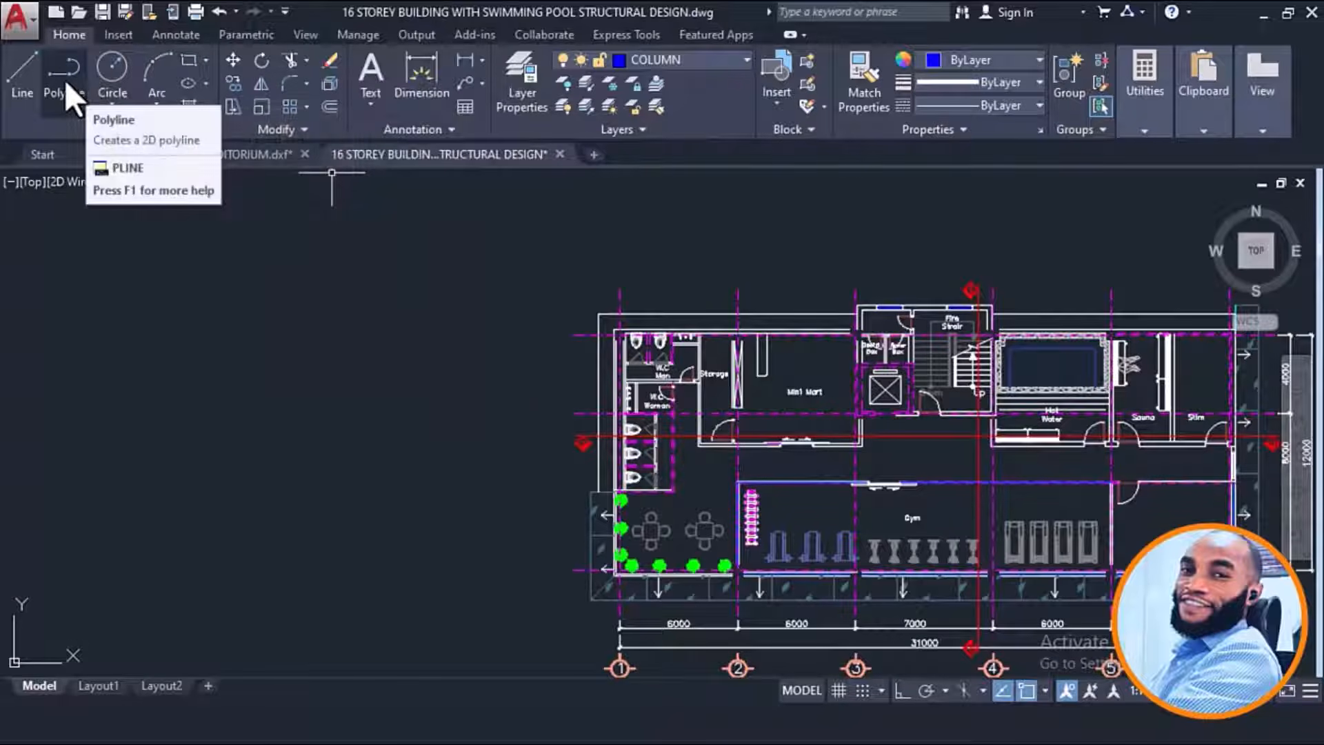
pyautogui.click(179, 58)
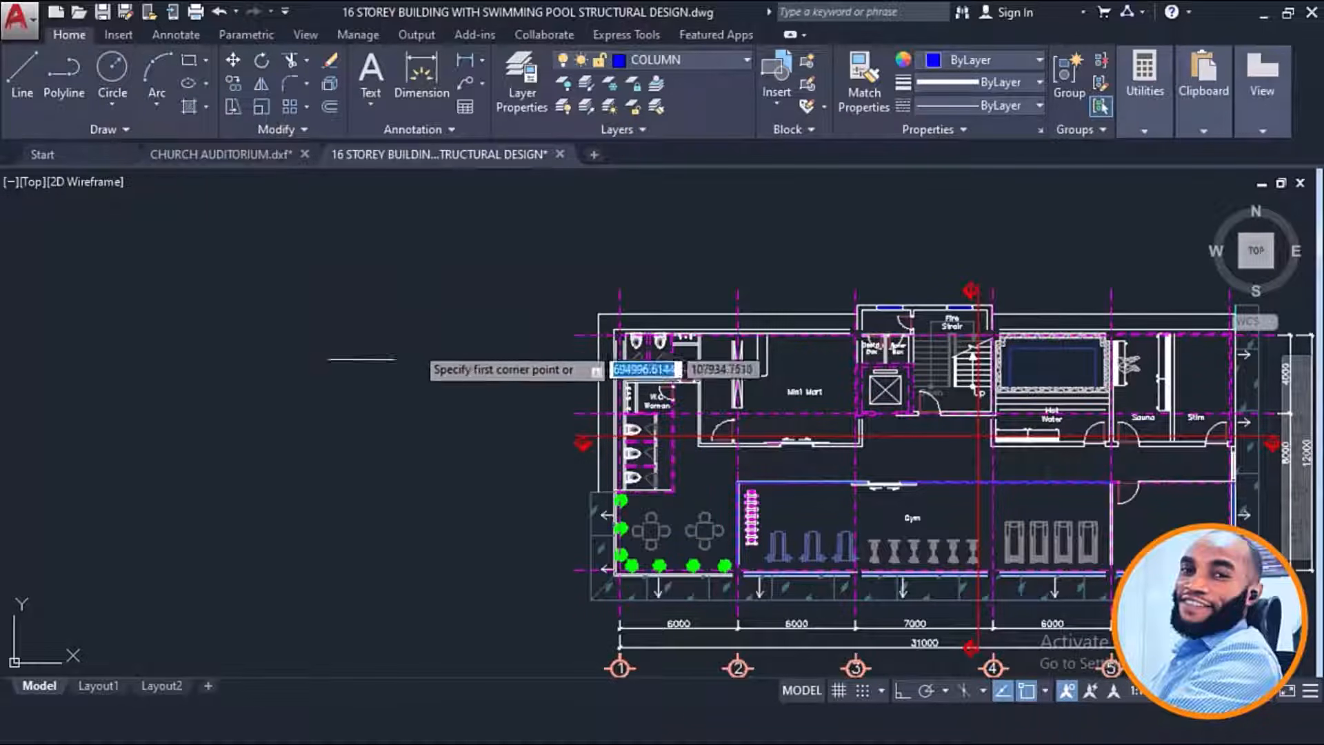
pyautogui.click(195, 271)
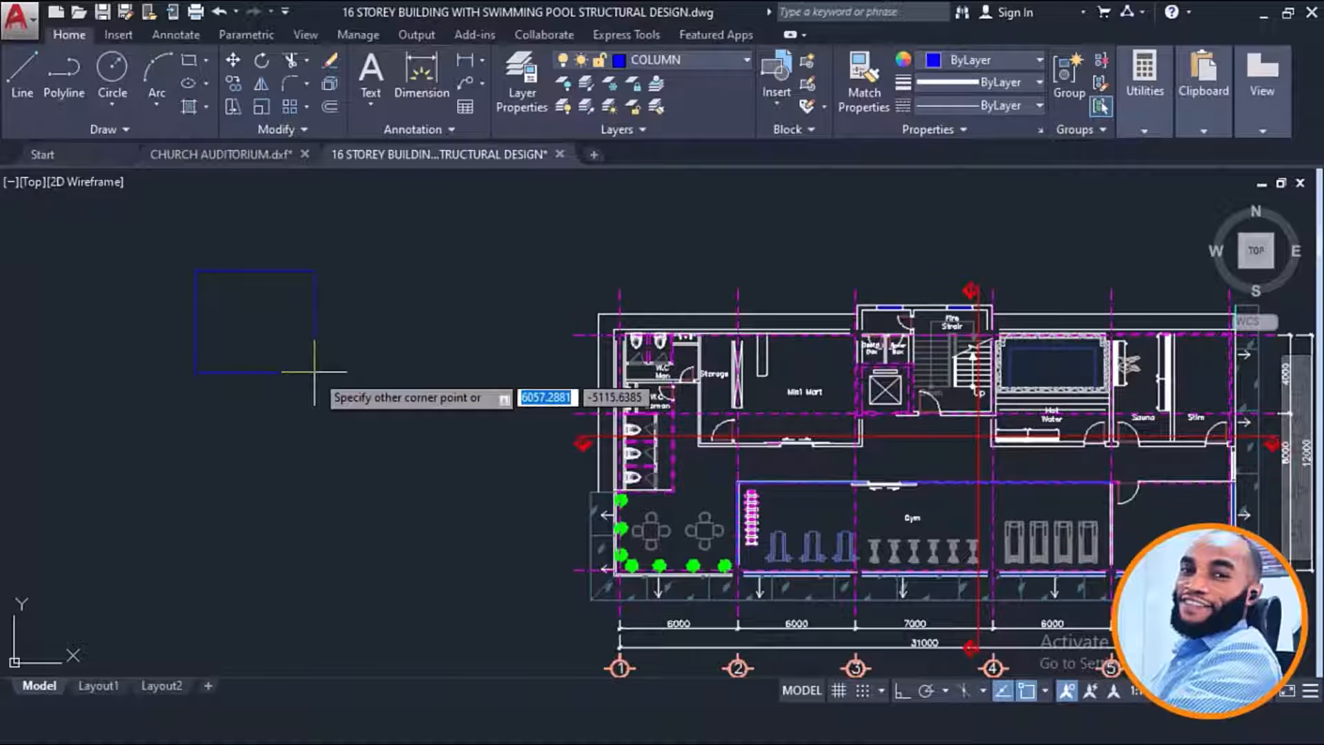
pyautogui.write('600')
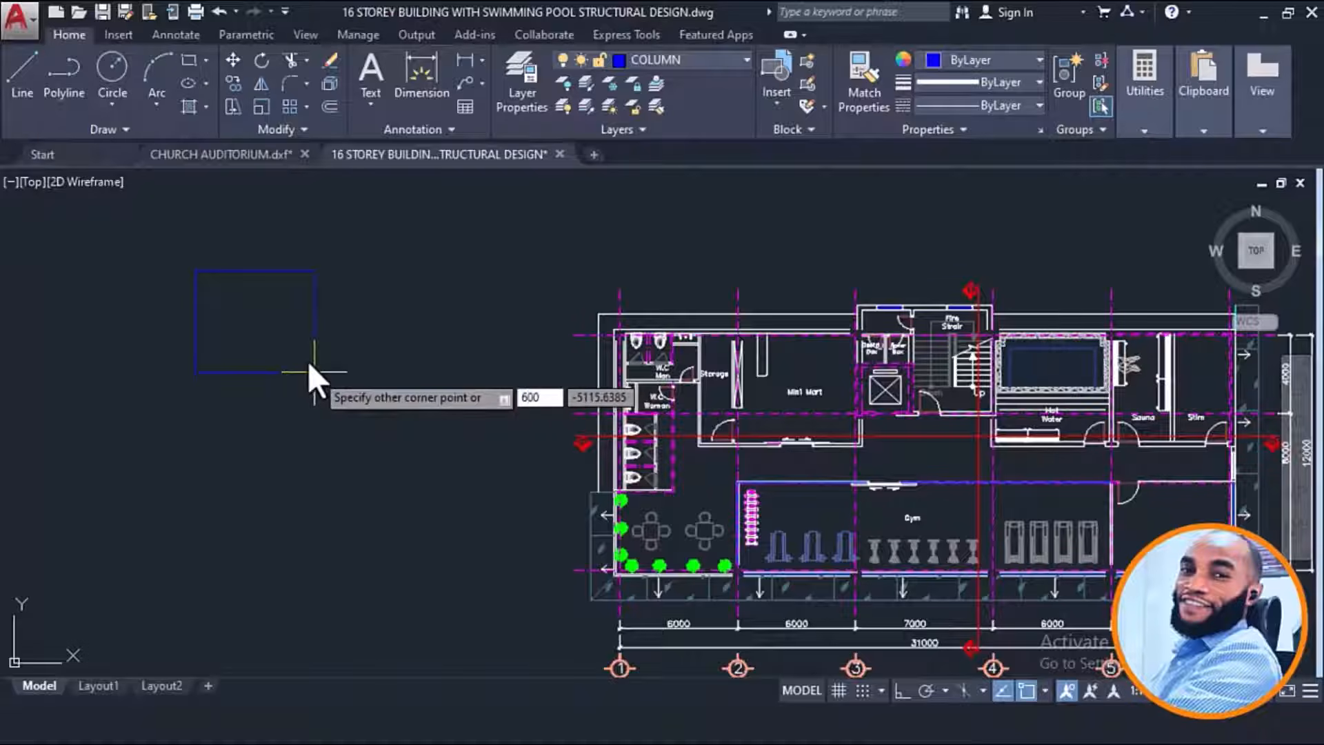
pyautogui.press('Tab')
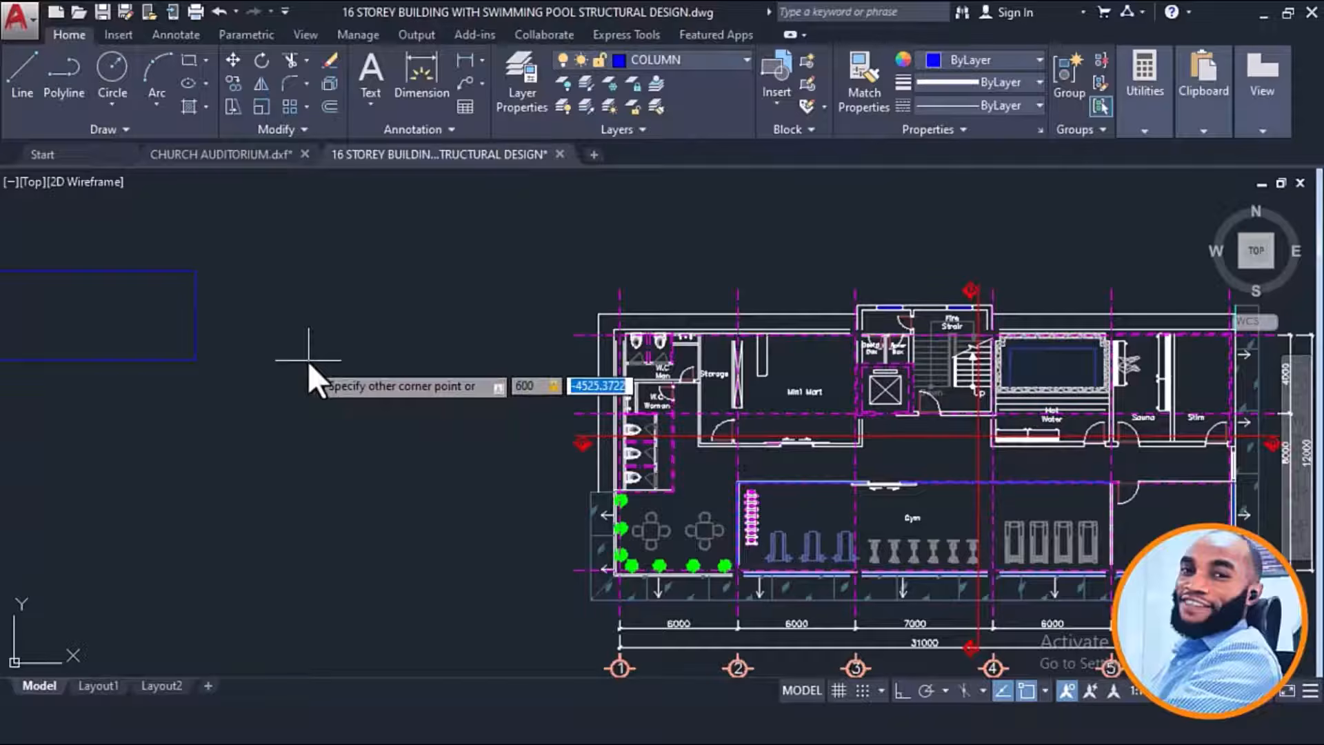
pyautogui.write('600')
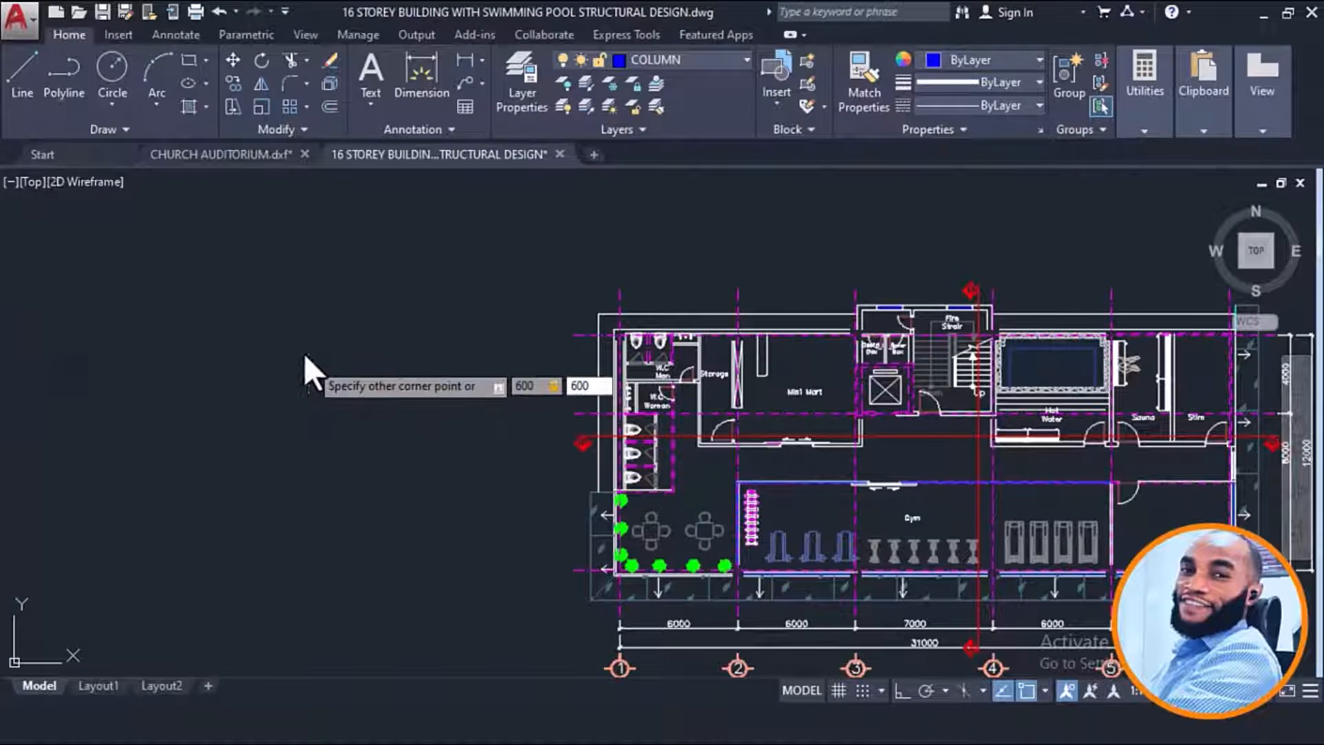
pyautogui.press('Return')
# Step: Add linear dimensions to the right side and the upper edge of the column rectangle
pyautogui.scroll(5, 186, 257)
pyautogui.scroll(4, 228, 279)
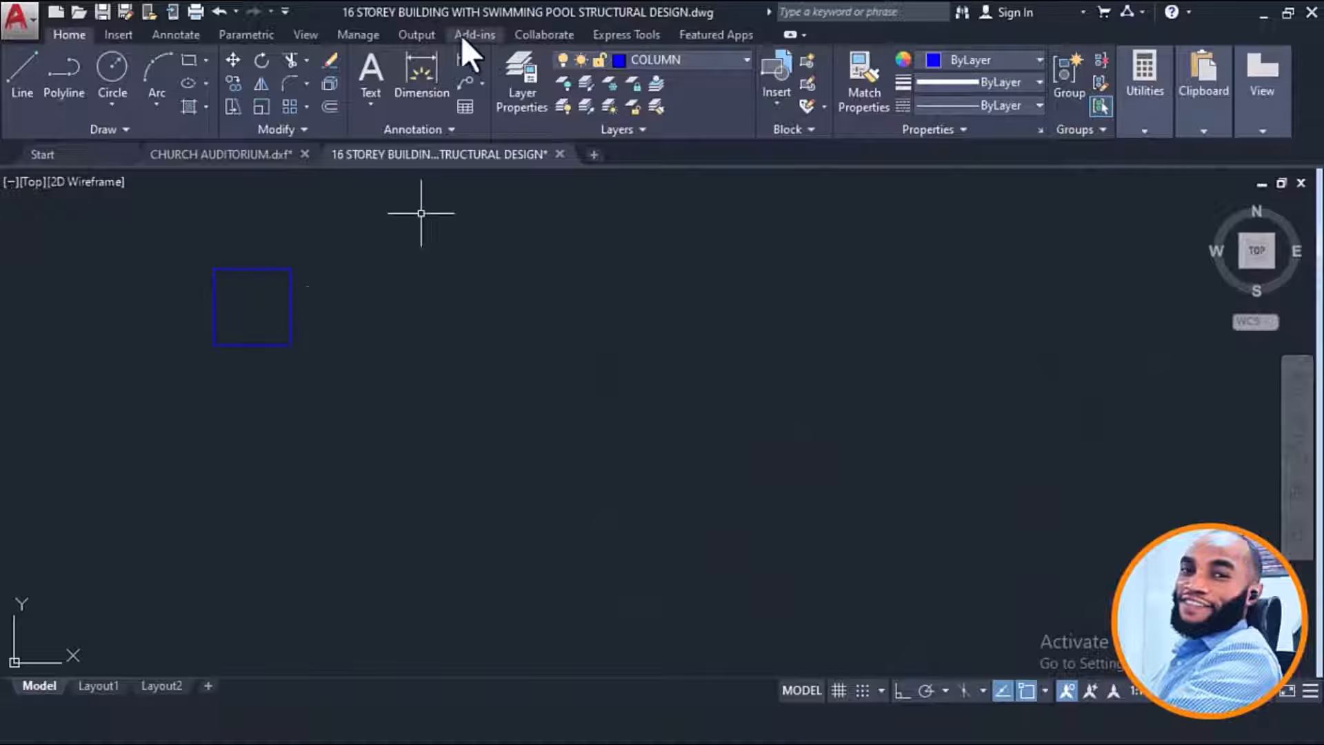
pyautogui.click(463, 59)
pyautogui.click(290, 269)
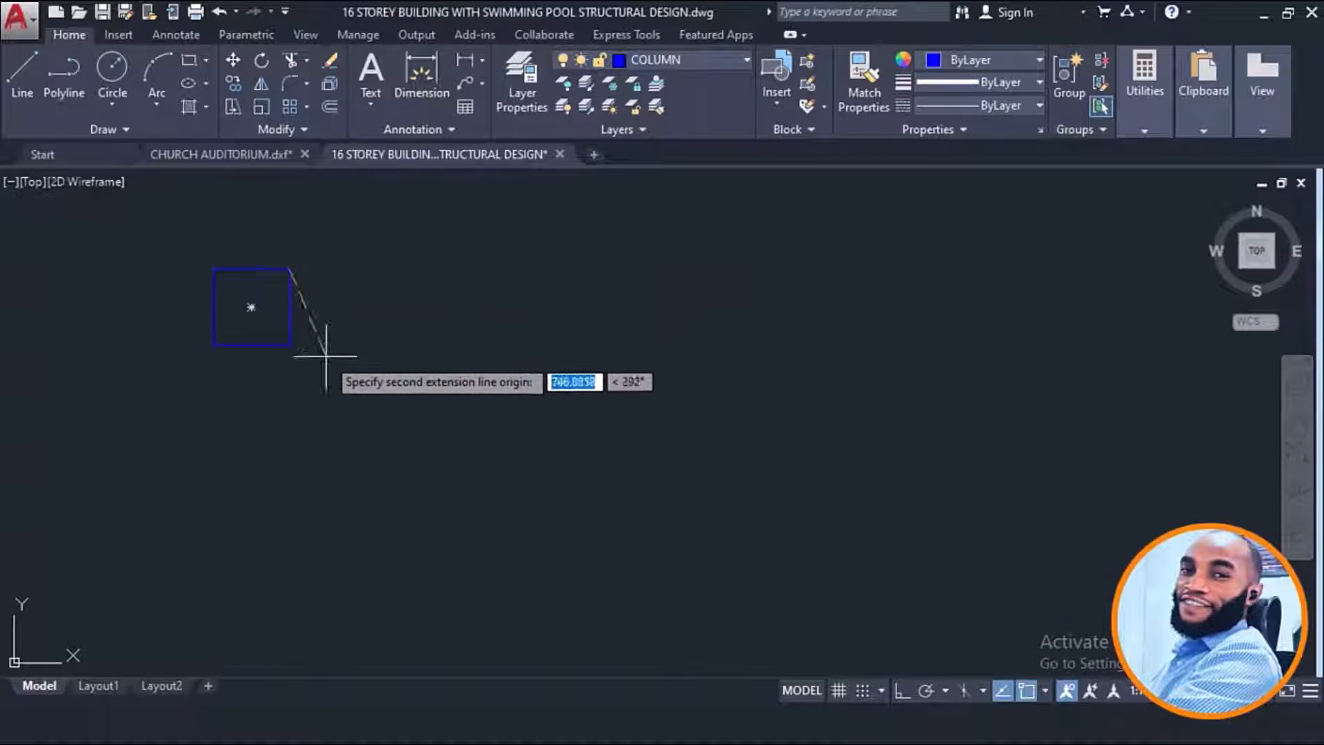
pyautogui.click(290, 346)
pyautogui.click(365, 325)
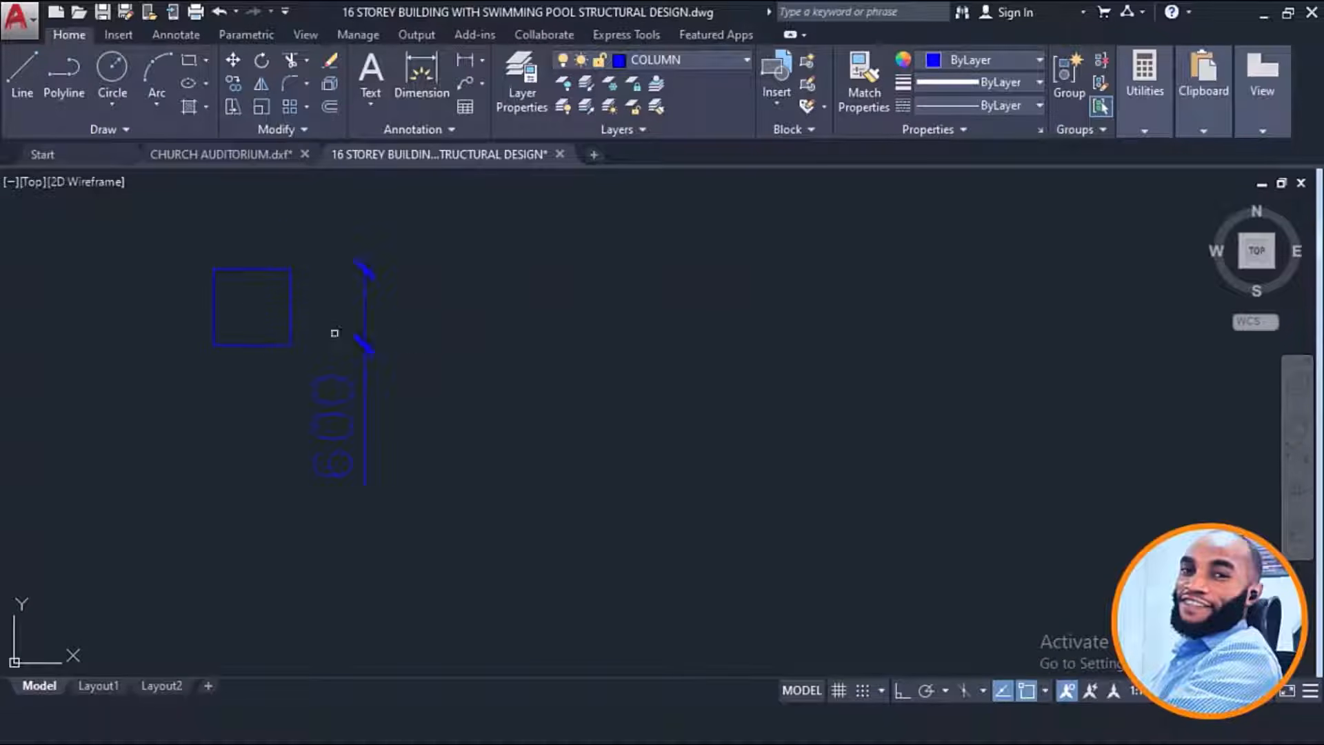
pyautogui.press('Return')
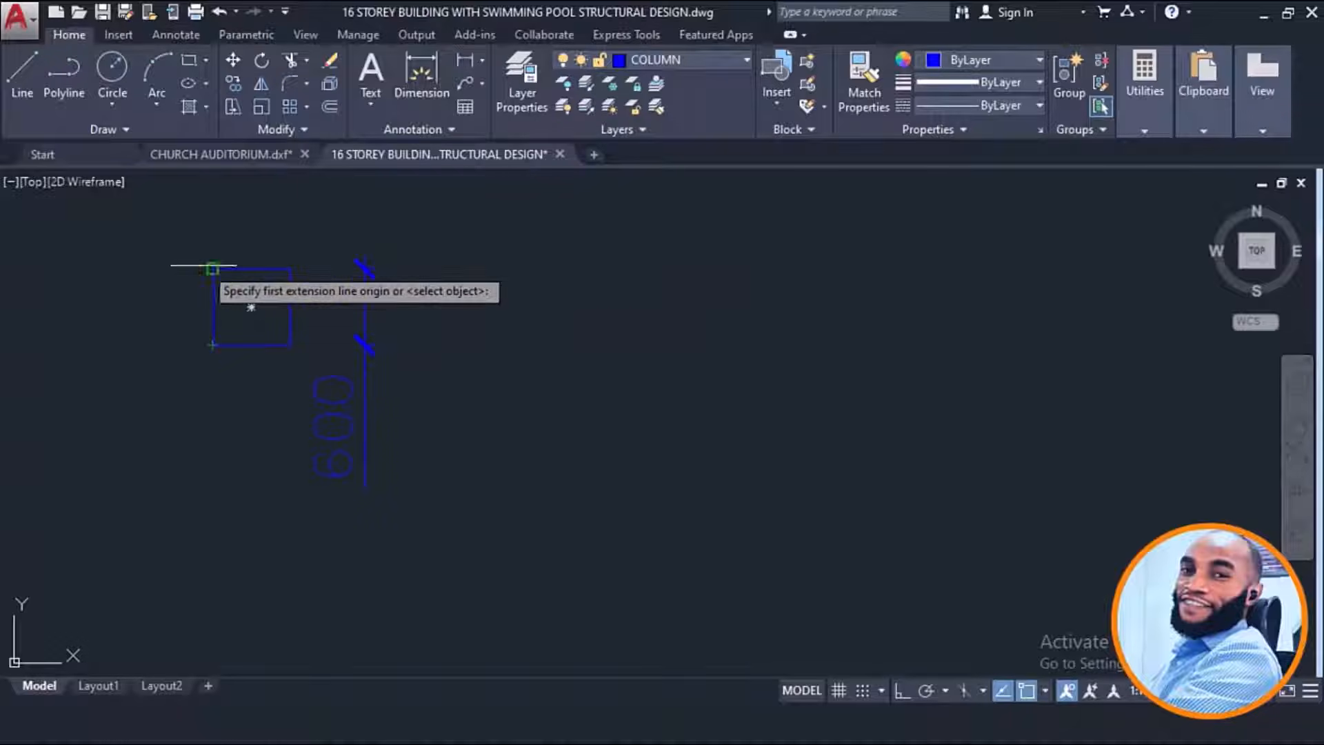
pyautogui.click(213, 268)
pyautogui.click(290, 268)
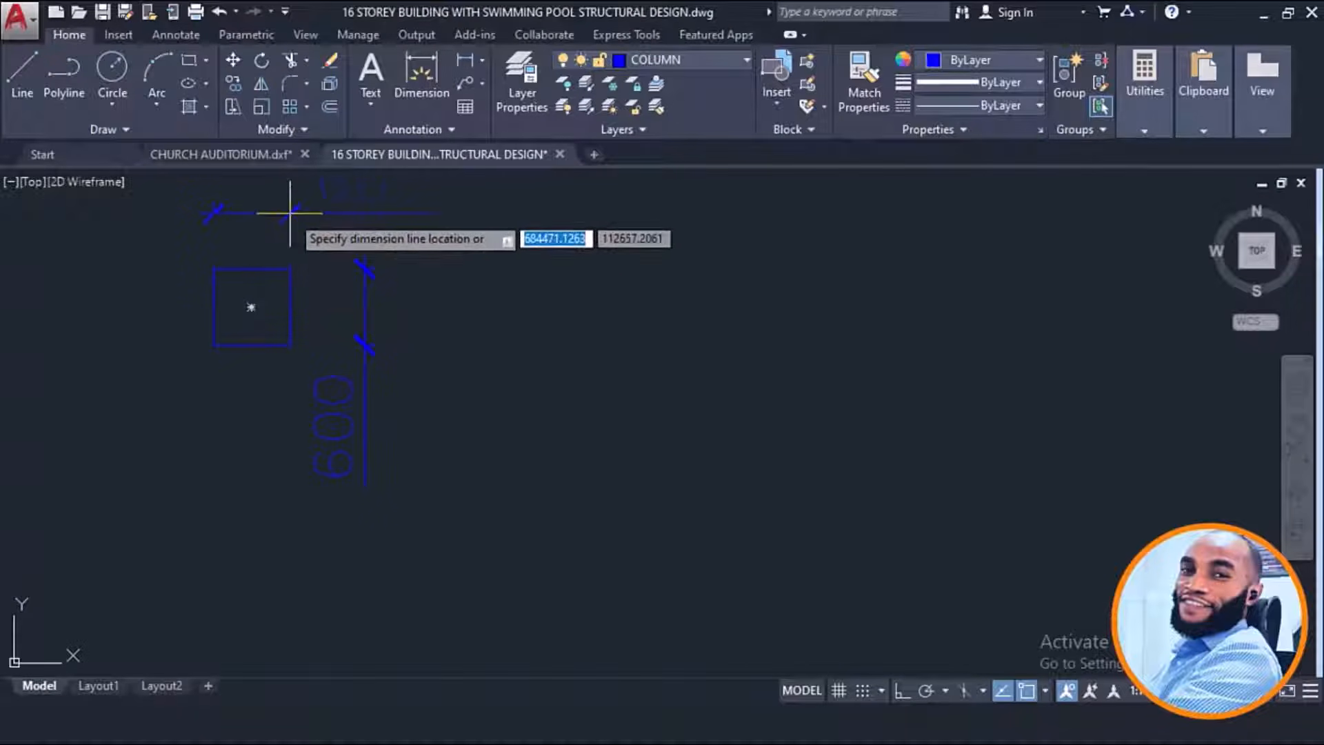
pyautogui.click(293, 214)
# Step: Erase both linear dimensions from the column rectangle
pyautogui.scroll(-3, 381, 272)
pyautogui.click(398, 262)
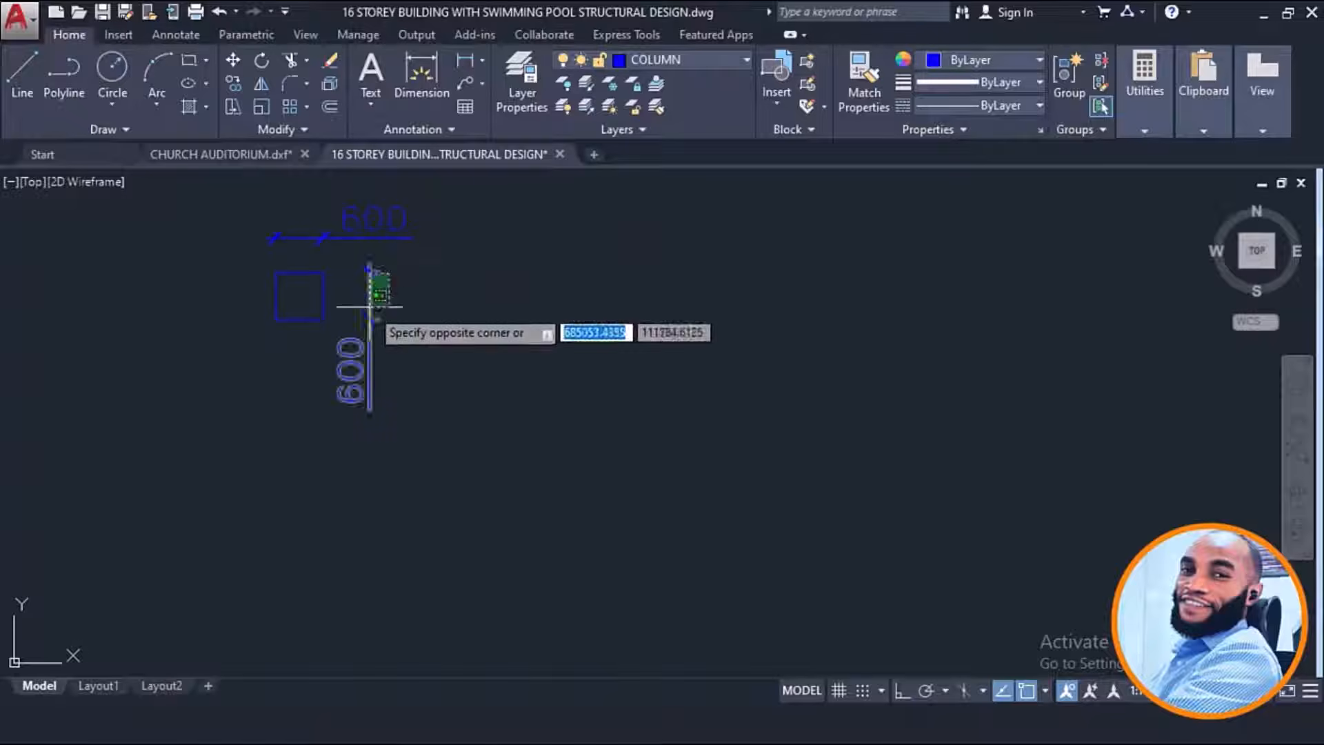
pyautogui.click(353, 305)
pyautogui.click(404, 249)
pyautogui.click(390, 217)
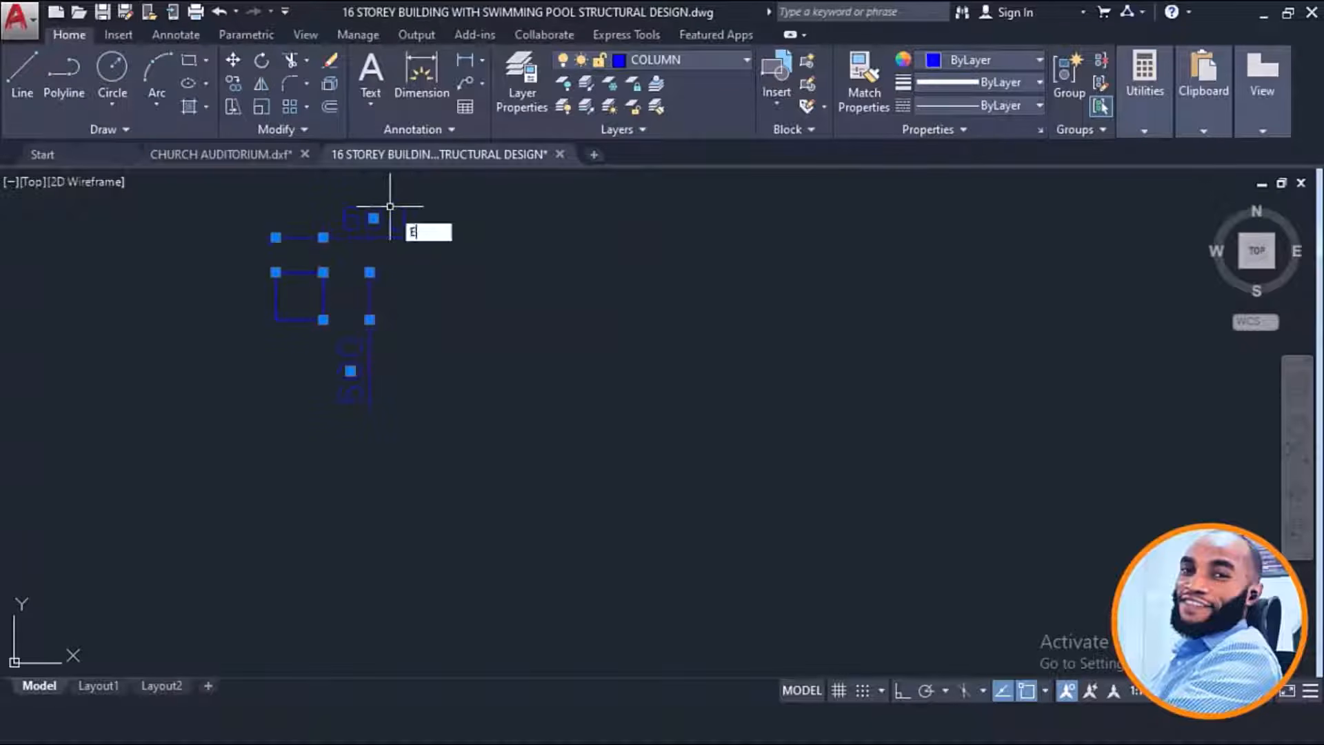
pyautogui.press('Delete')
pyautogui.scroll(-5, 366, 225)
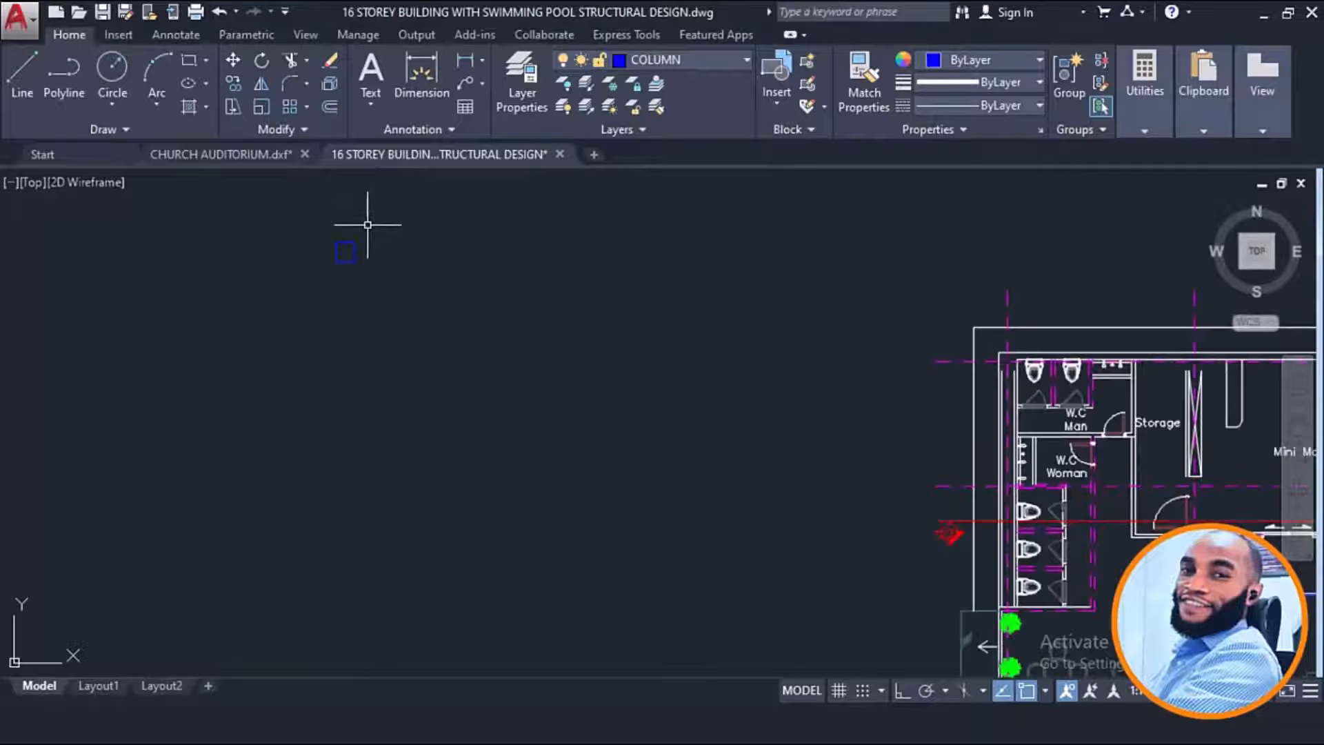
pyautogui.scroll(-2, 366, 225)
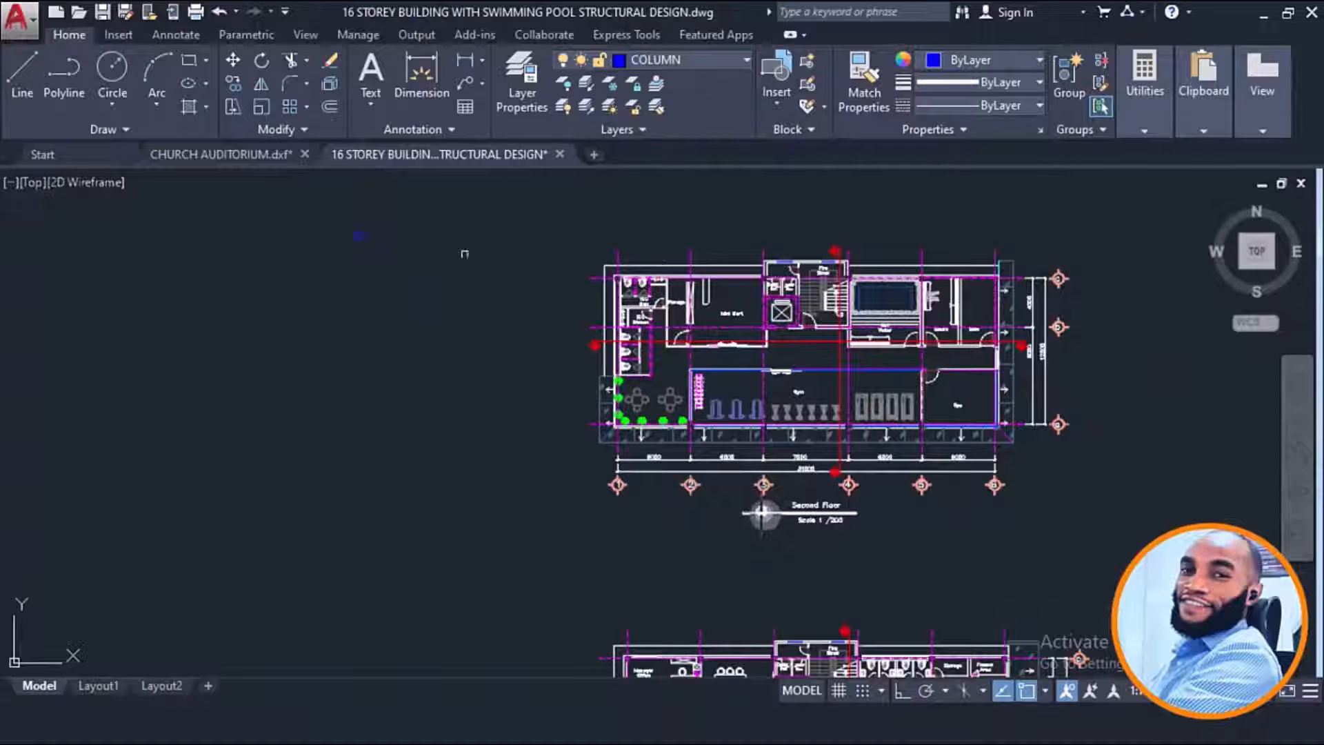
pyautogui.hotkey('alt', 'Tab')
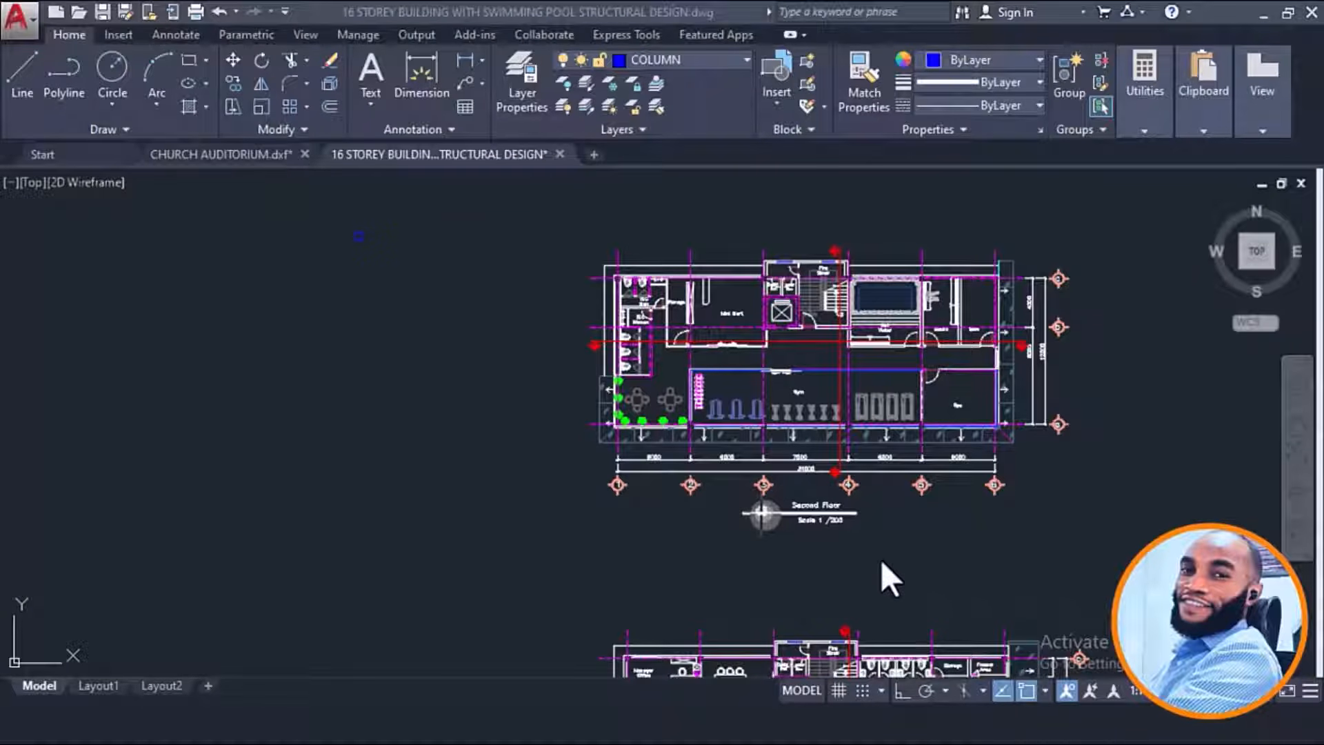
# Step: Turn on lineweight display in the Lineweight Settings so the column outline shows its thickness
pyautogui.click(380, 481)
pyautogui.scroll(5, 350, 210)
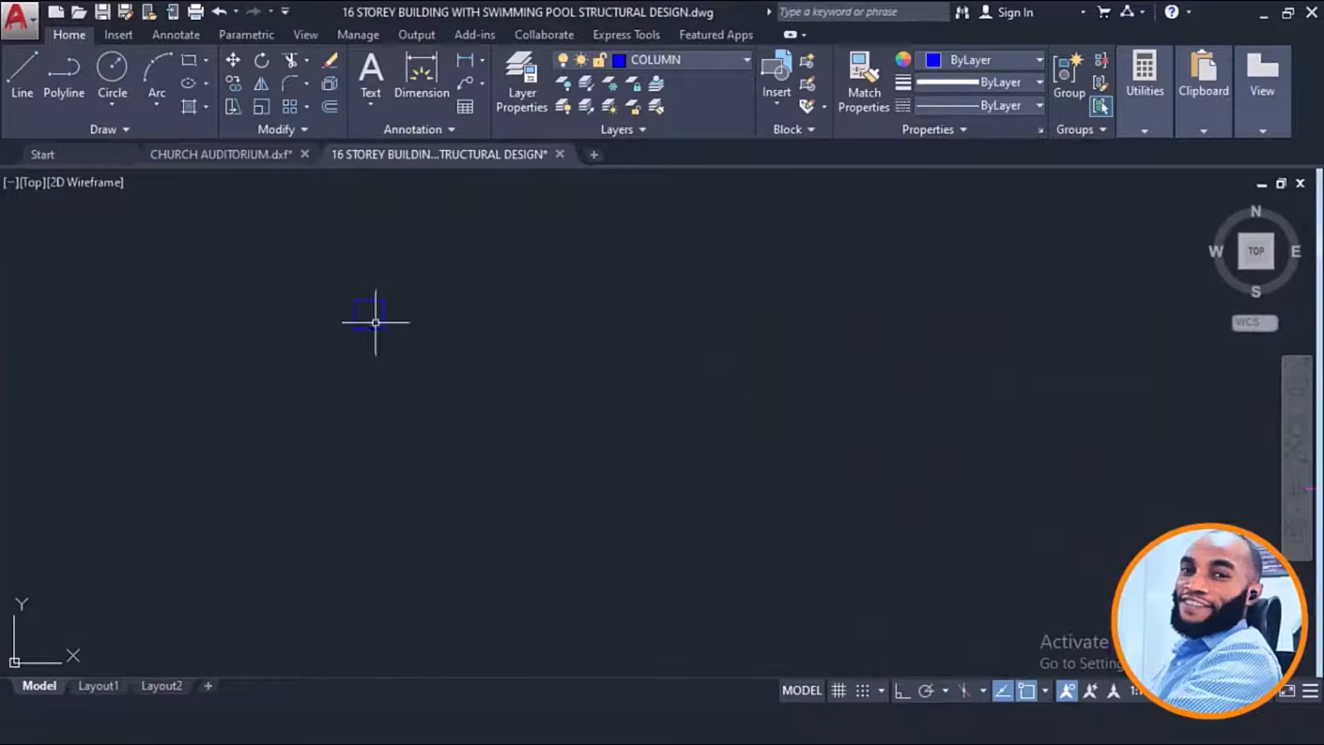
pyautogui.write('LW')
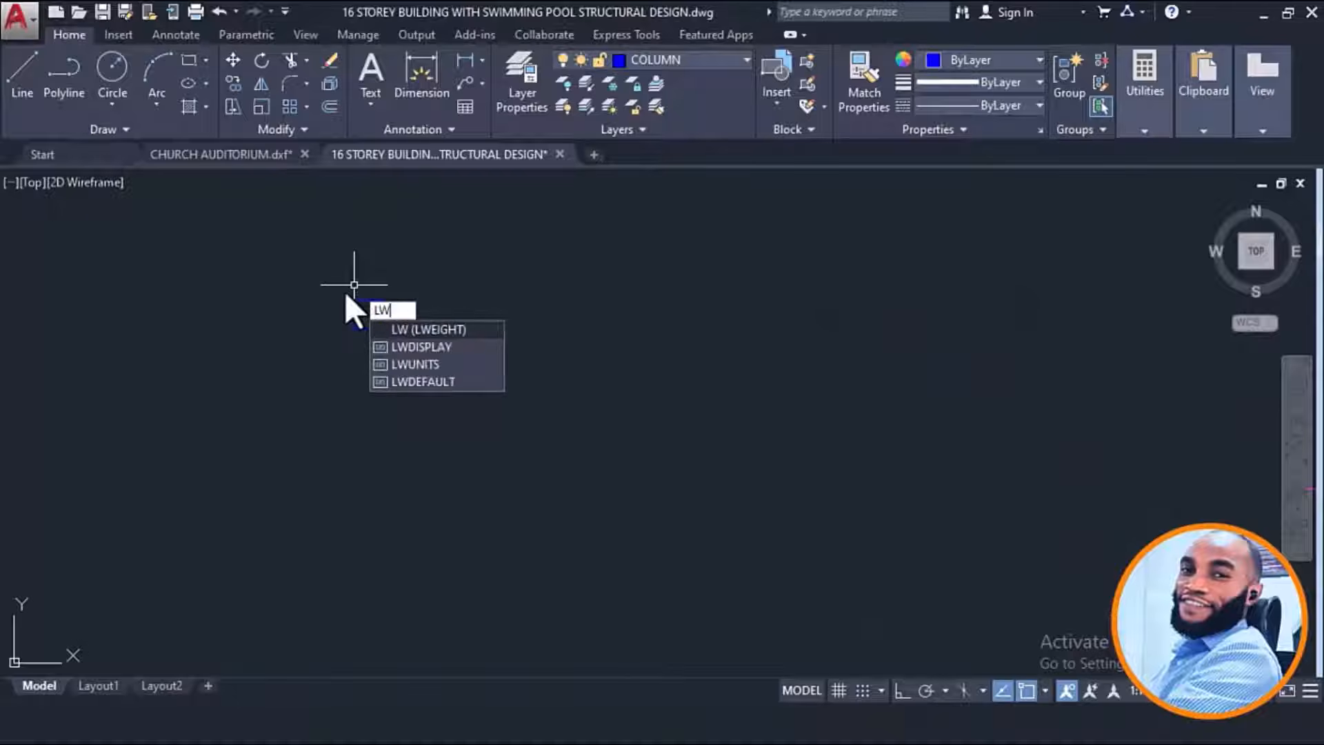
pyautogui.press('Return')
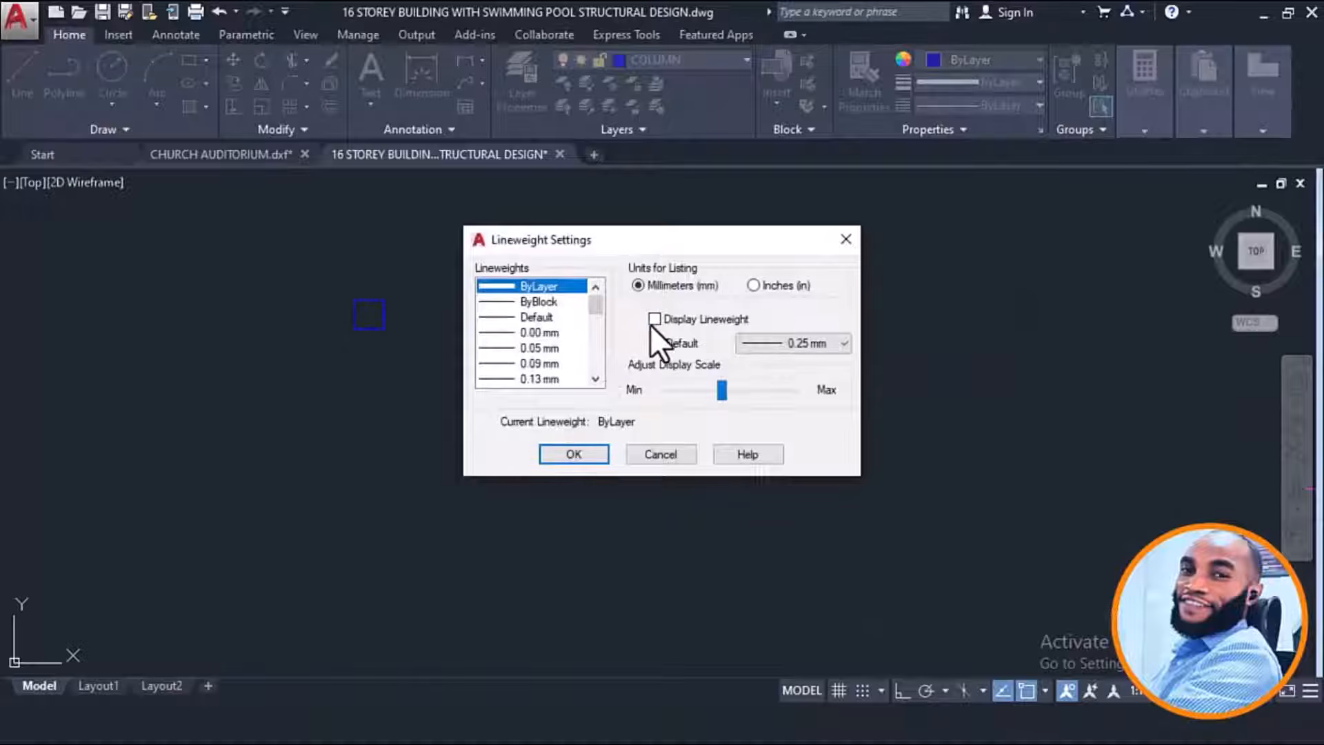
pyautogui.click(579, 453)
pyautogui.scroll(-5, 393, 276)
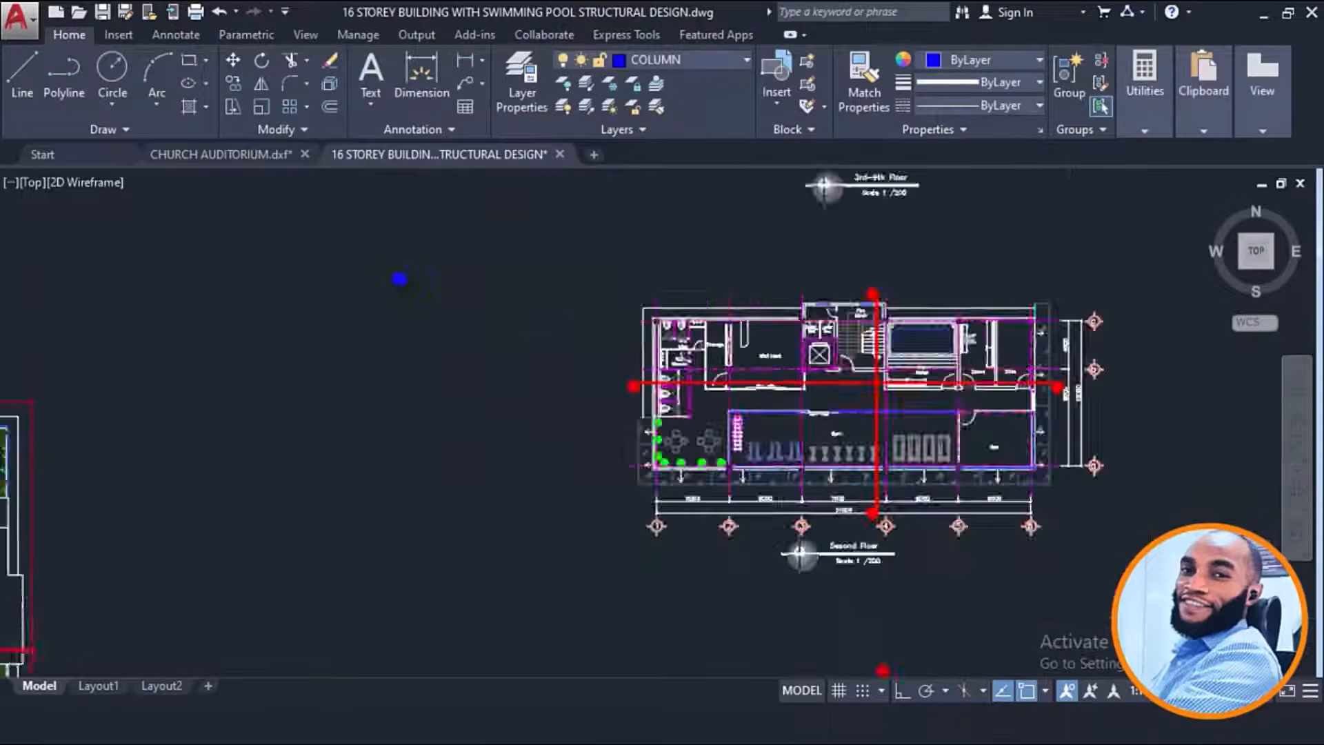
# Step: Move the column rectangle close to the upper end of grid line 1 on the second floor plan
pyautogui.scroll(-2, 416, 260)
pyautogui.click(418, 258)
pyautogui.click(378, 296)
pyautogui.write('co')
pyautogui.press('Return')
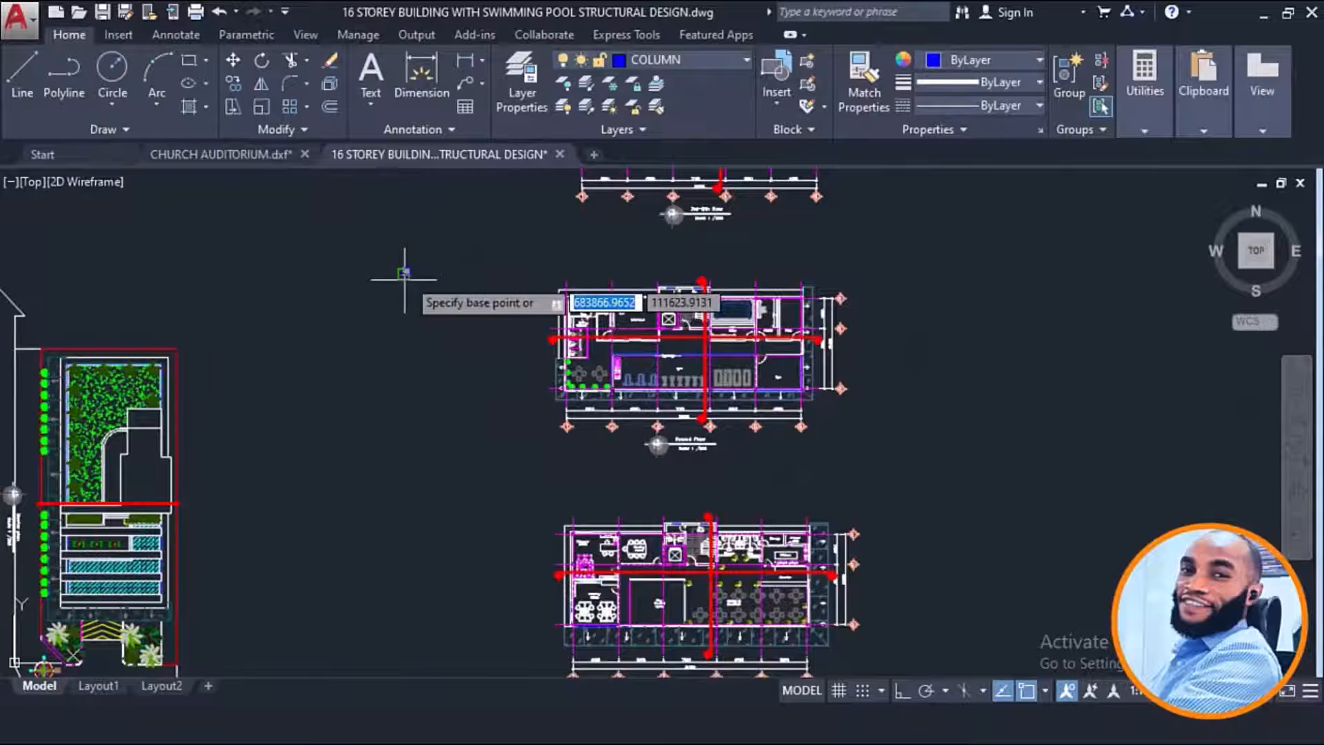
pyautogui.click(404, 273)
pyautogui.scroll(2, 551, 289)
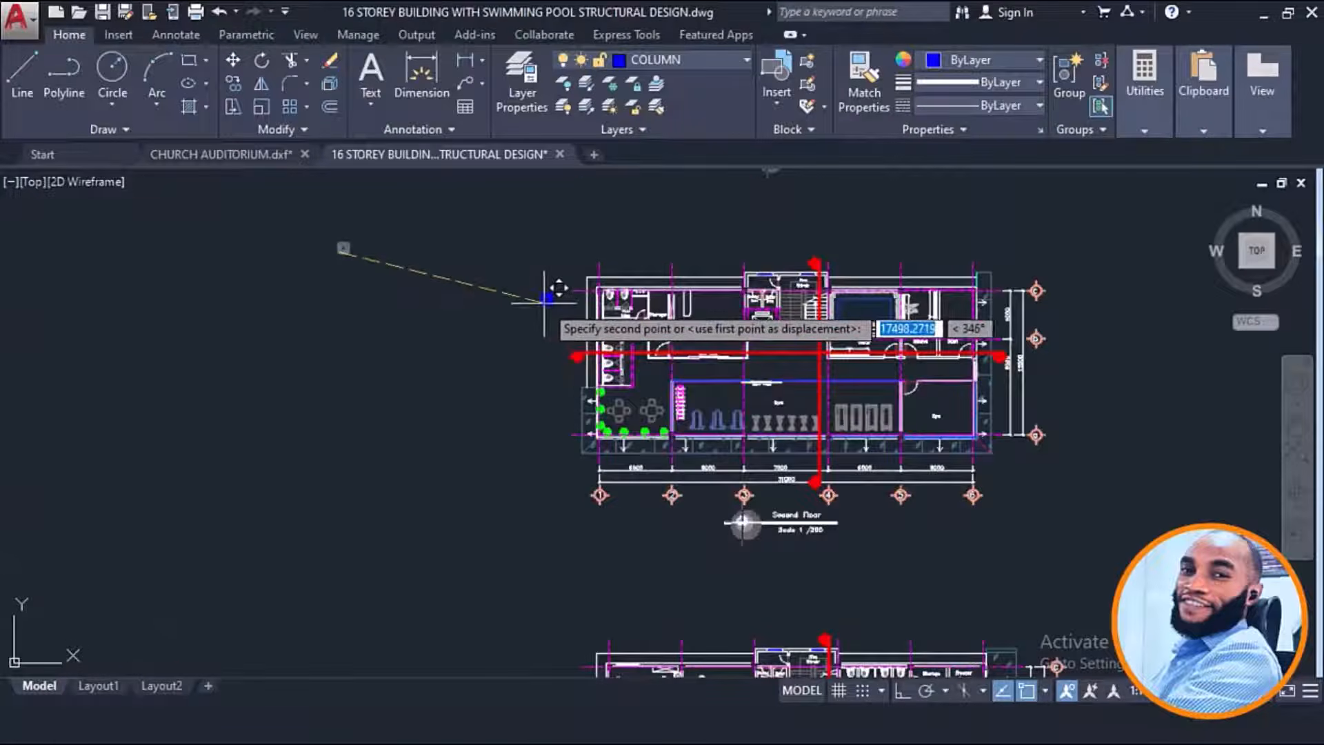
pyautogui.scroll(1, 555, 290)
pyautogui.click(552, 287)
pyautogui.scroll(3, 542, 281)
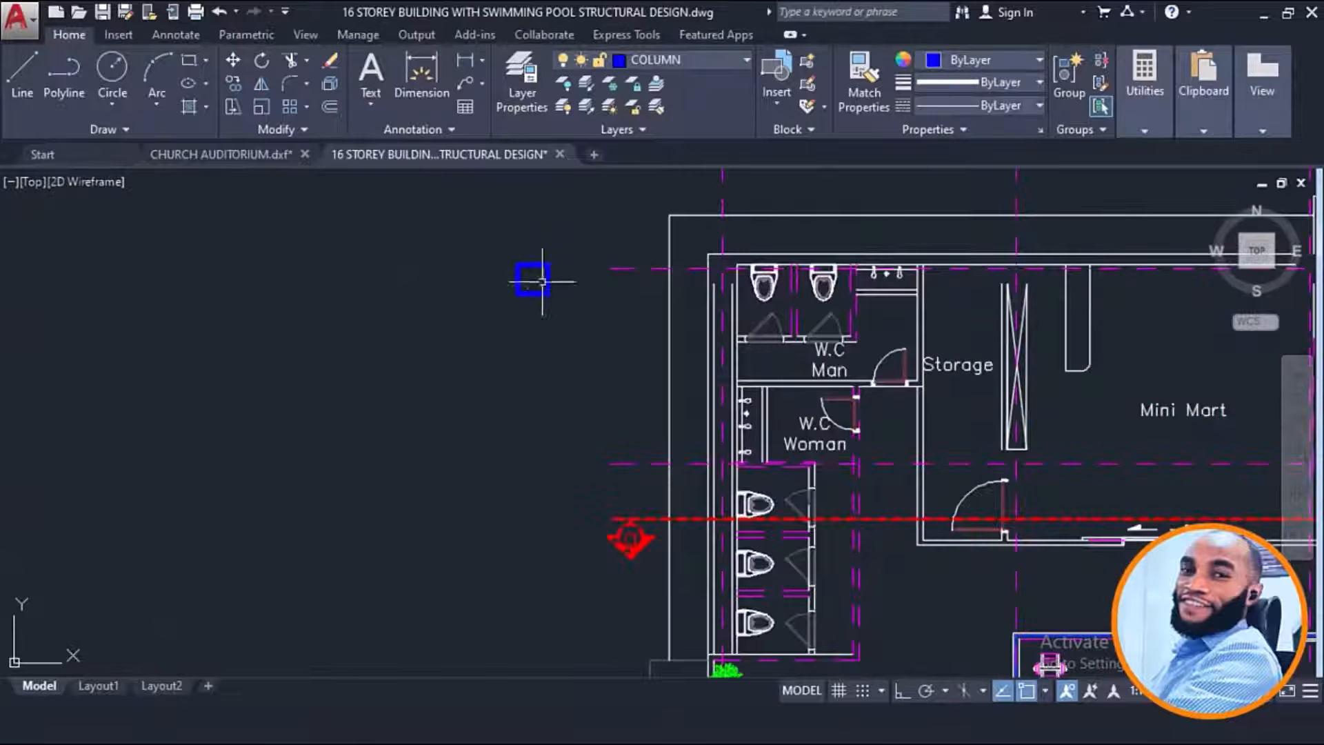
# Step: Move the column by its centre onto the intersection of grid lines 1 and C on the second floor plan
pyautogui.click(554, 255)
pyautogui.click(481, 328)
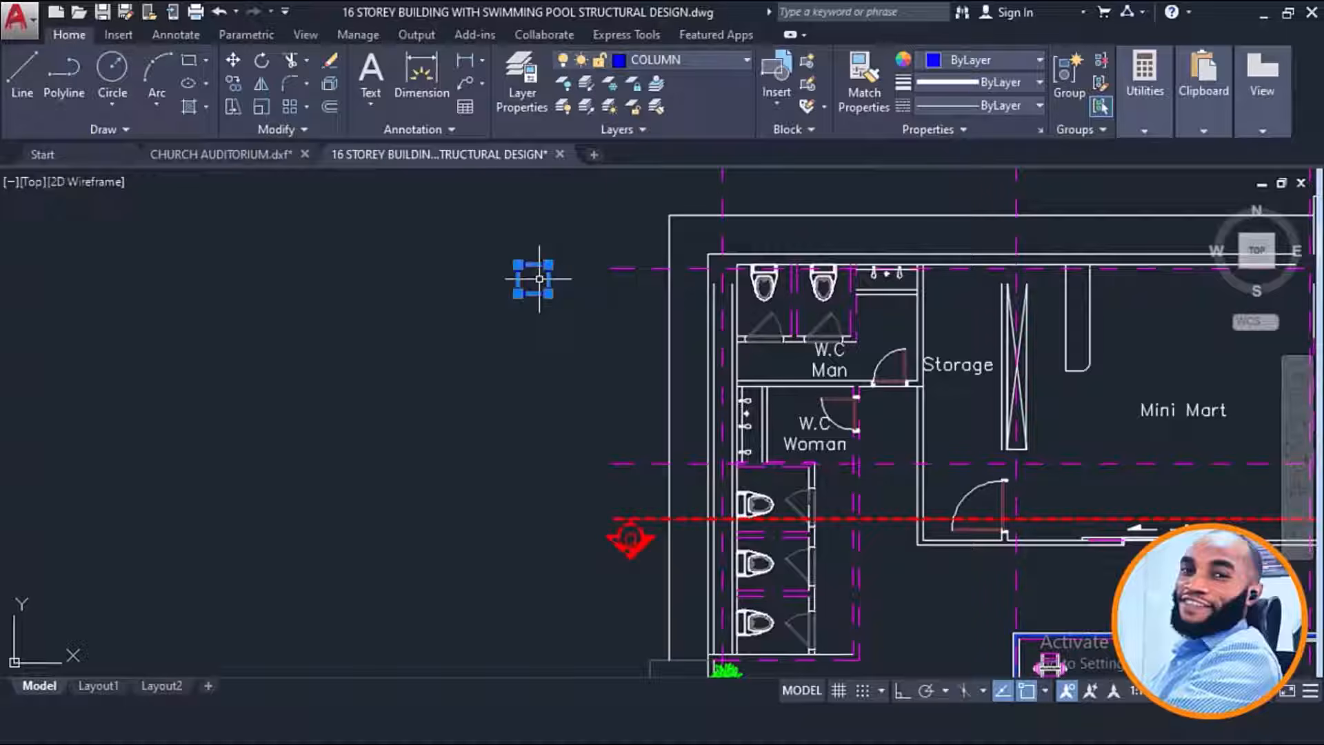
pyautogui.press('Return')
pyautogui.scroll(2, 520, 285)
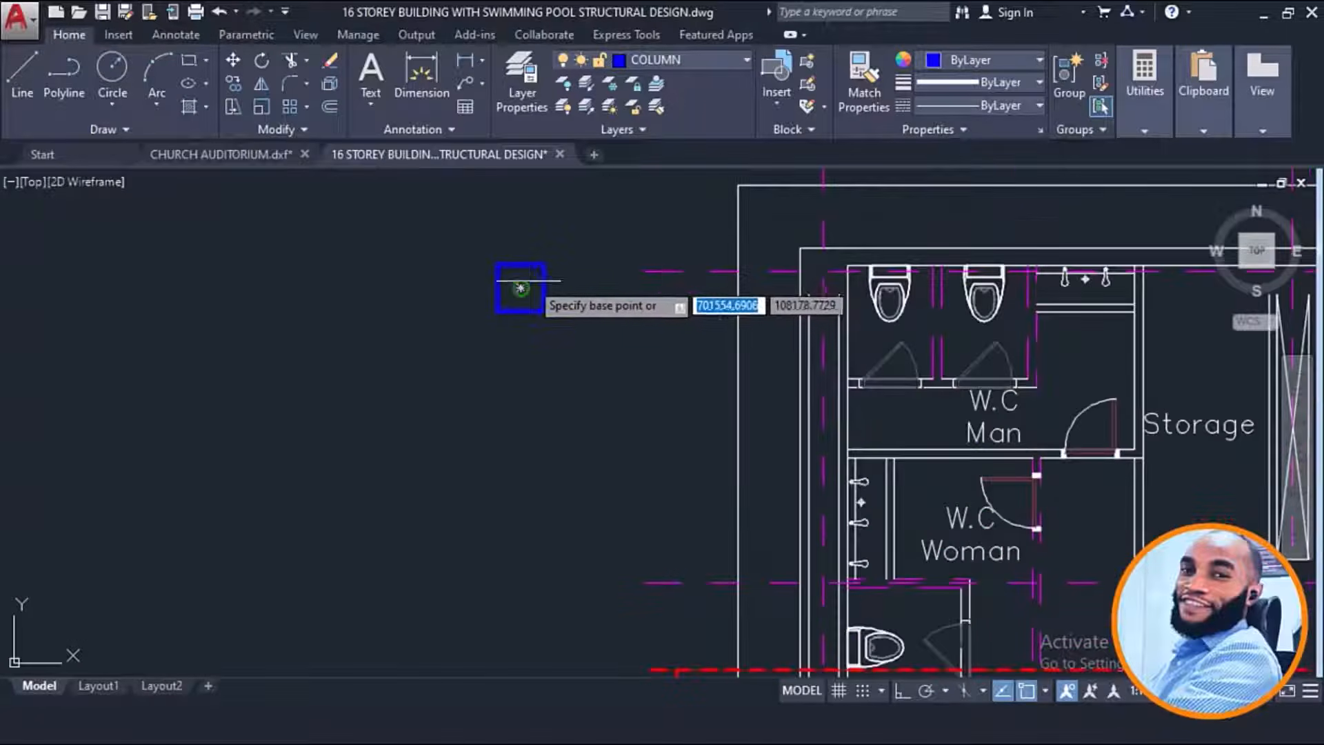
pyautogui.scroll(4, 521, 286)
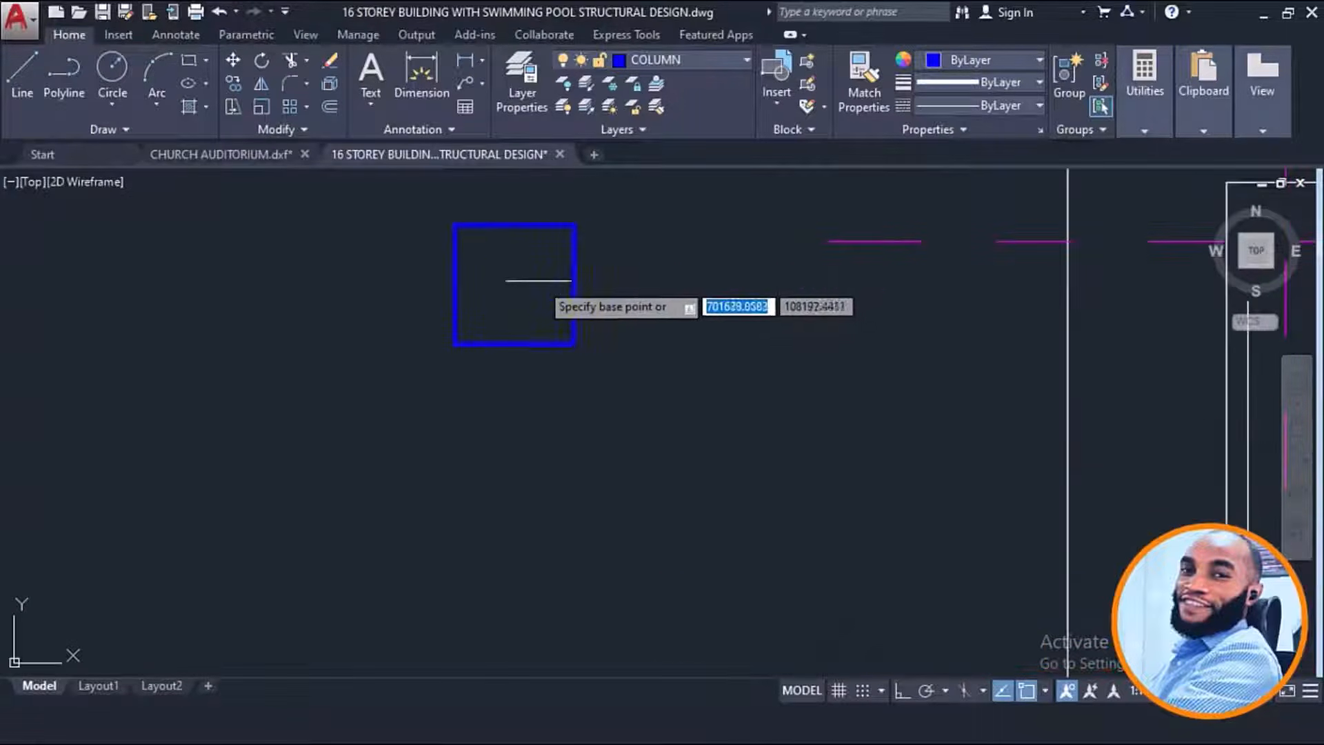
pyautogui.click(516, 287)
pyautogui.scroll(-4, 287, 312)
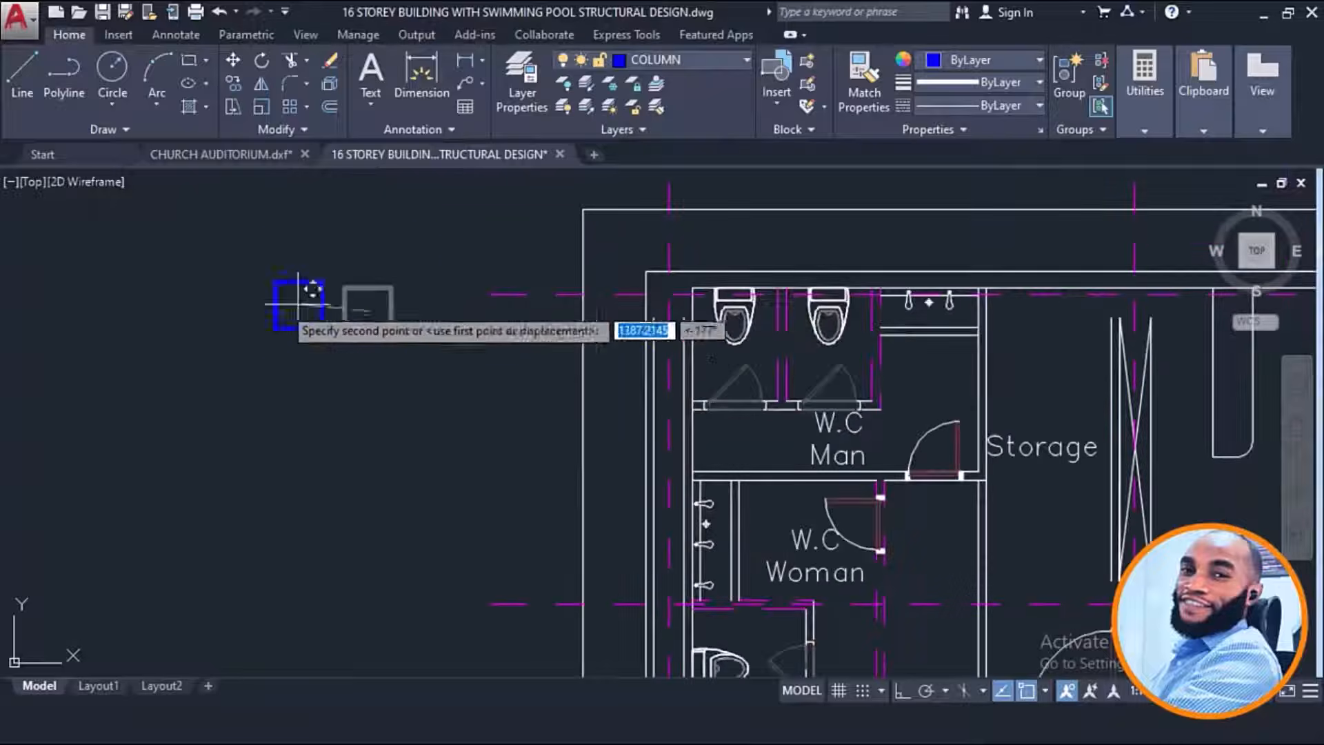
pyautogui.scroll(4, 675, 271)
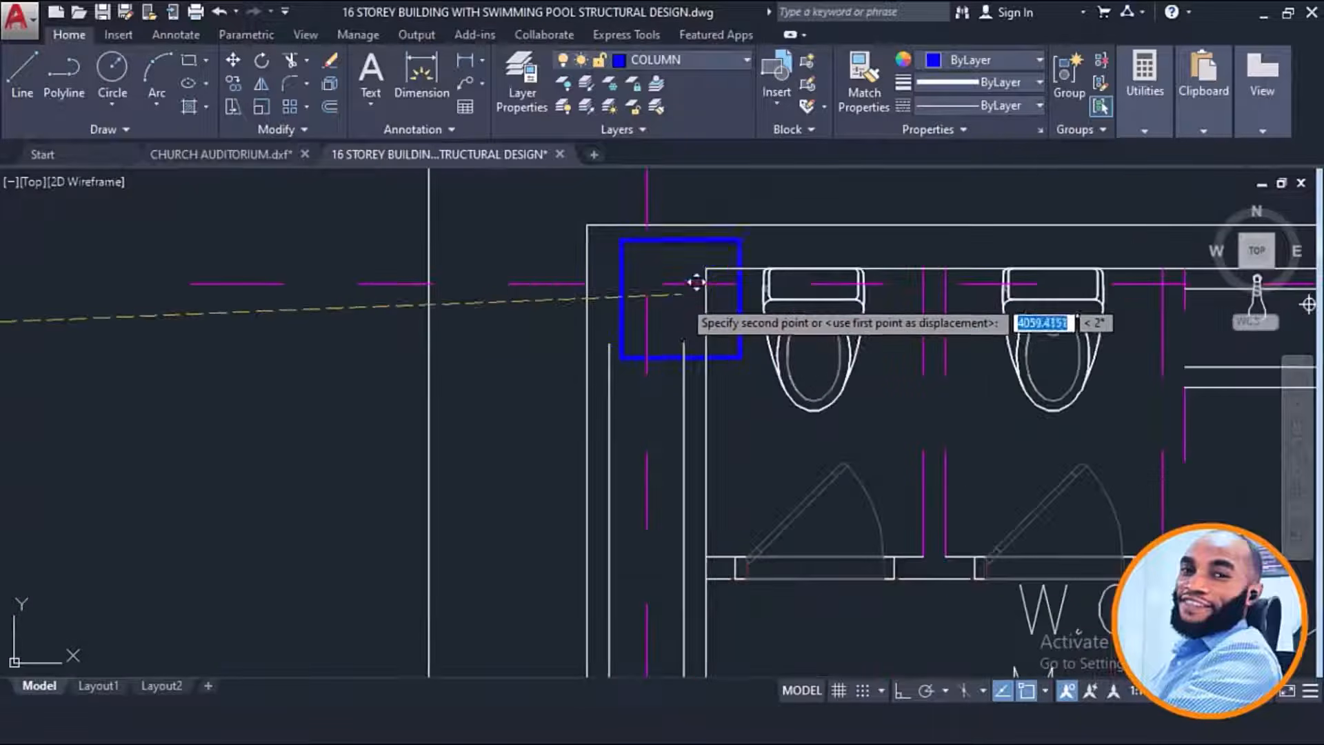
pyautogui.click(645, 282)
pyautogui.scroll(-4, 657, 291)
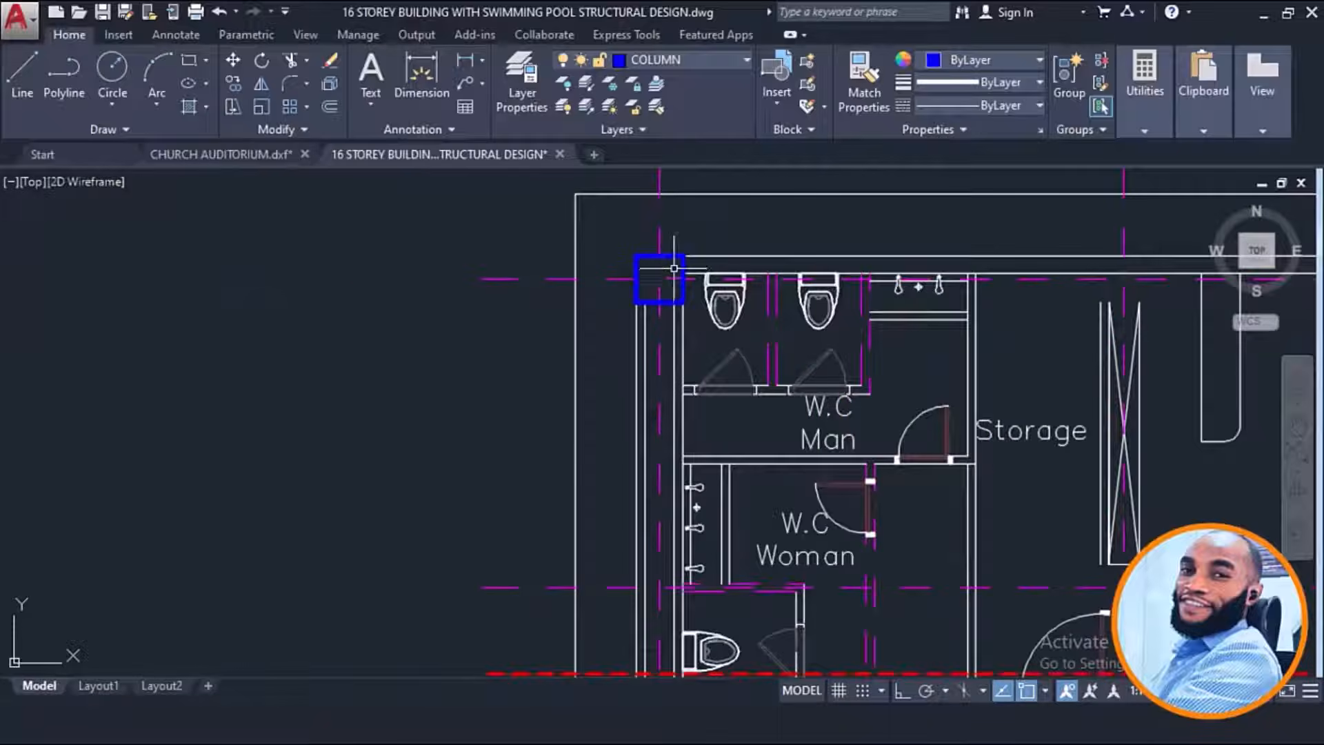
# Step: Copy the corner column by its centre along grid line C to the intersections with grid lines 2 and 3
pyautogui.scroll(2, 673, 269)
pyautogui.scroll(-2, 683, 266)
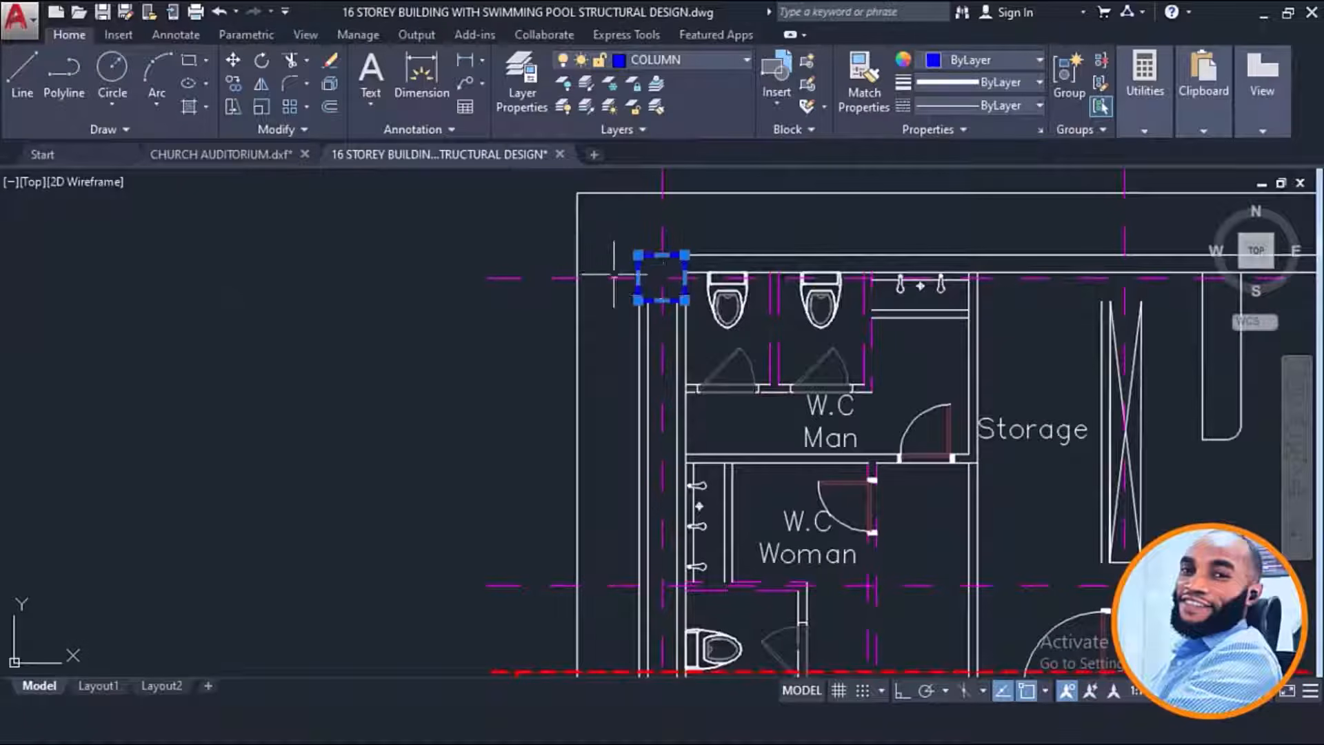
pyautogui.scroll(-3, 490, 304)
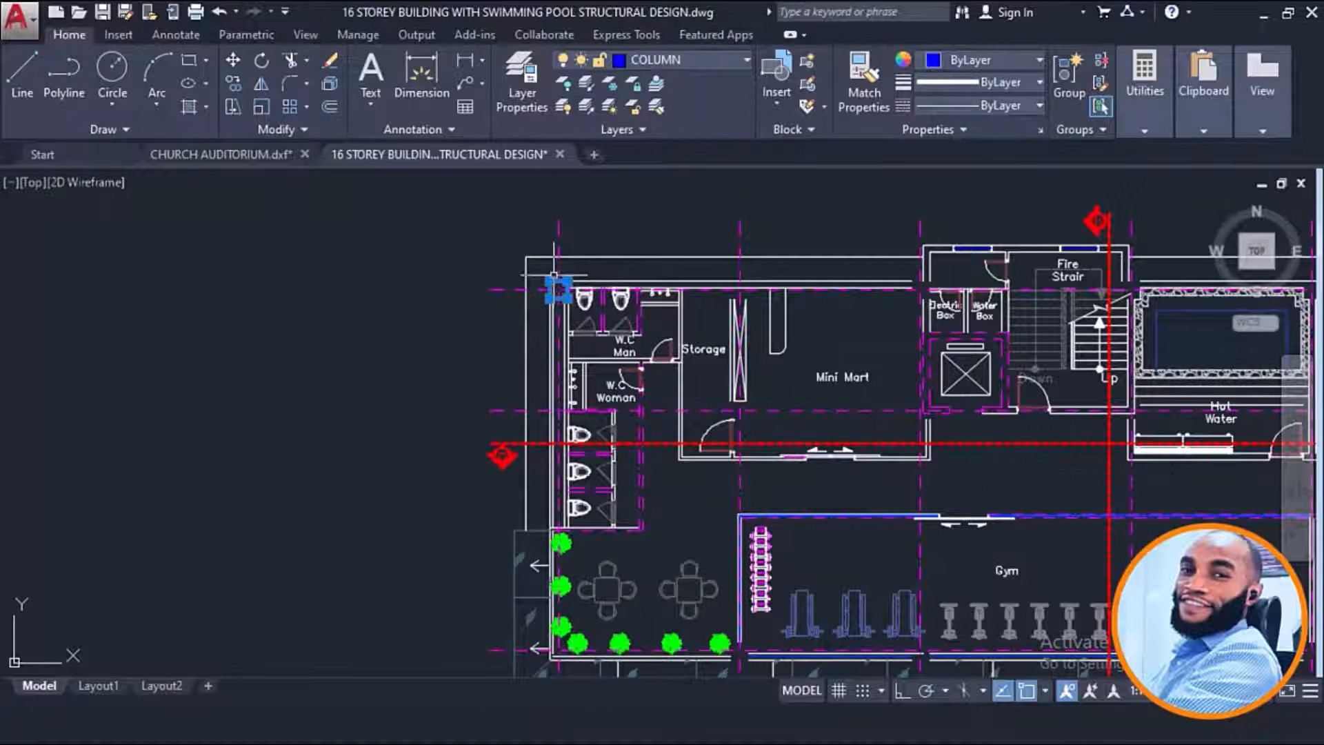
pyautogui.write('o')
pyautogui.press('Return')
pyautogui.scroll(4, 557, 283)
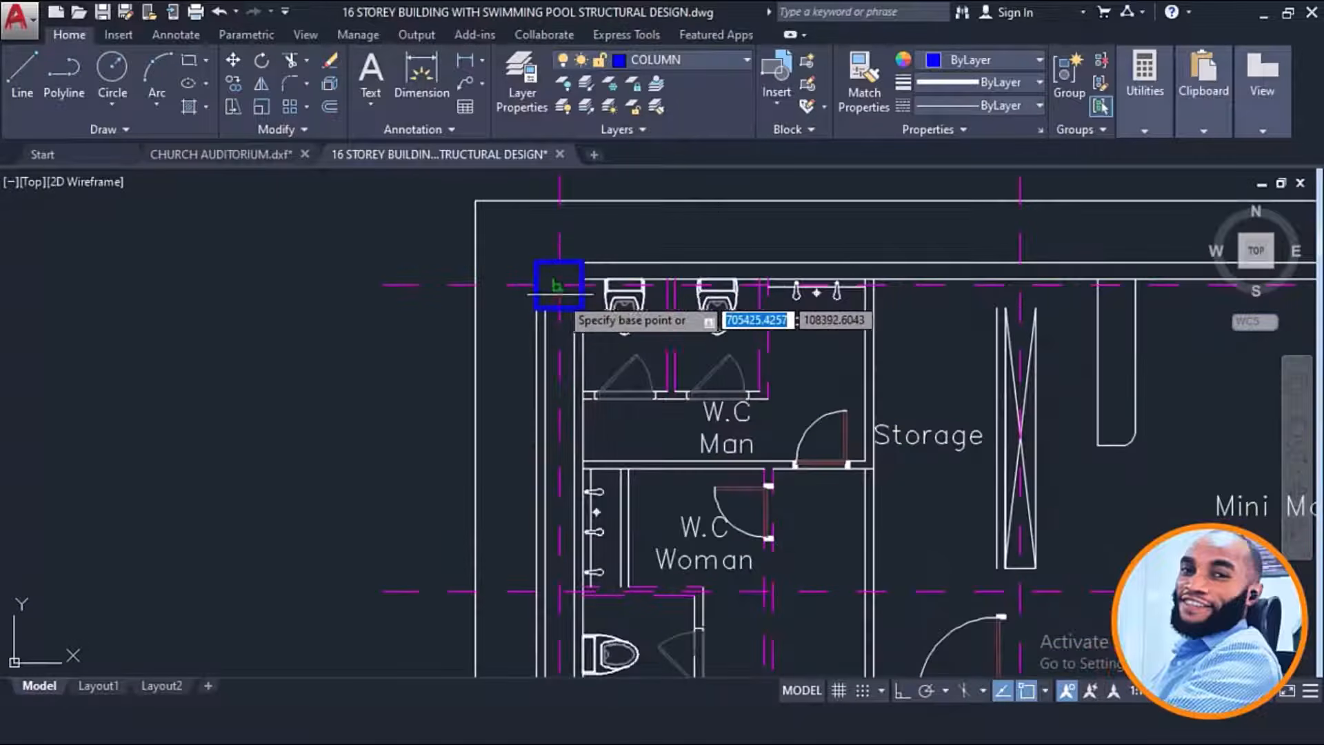
pyautogui.scroll(-2, 422, 289)
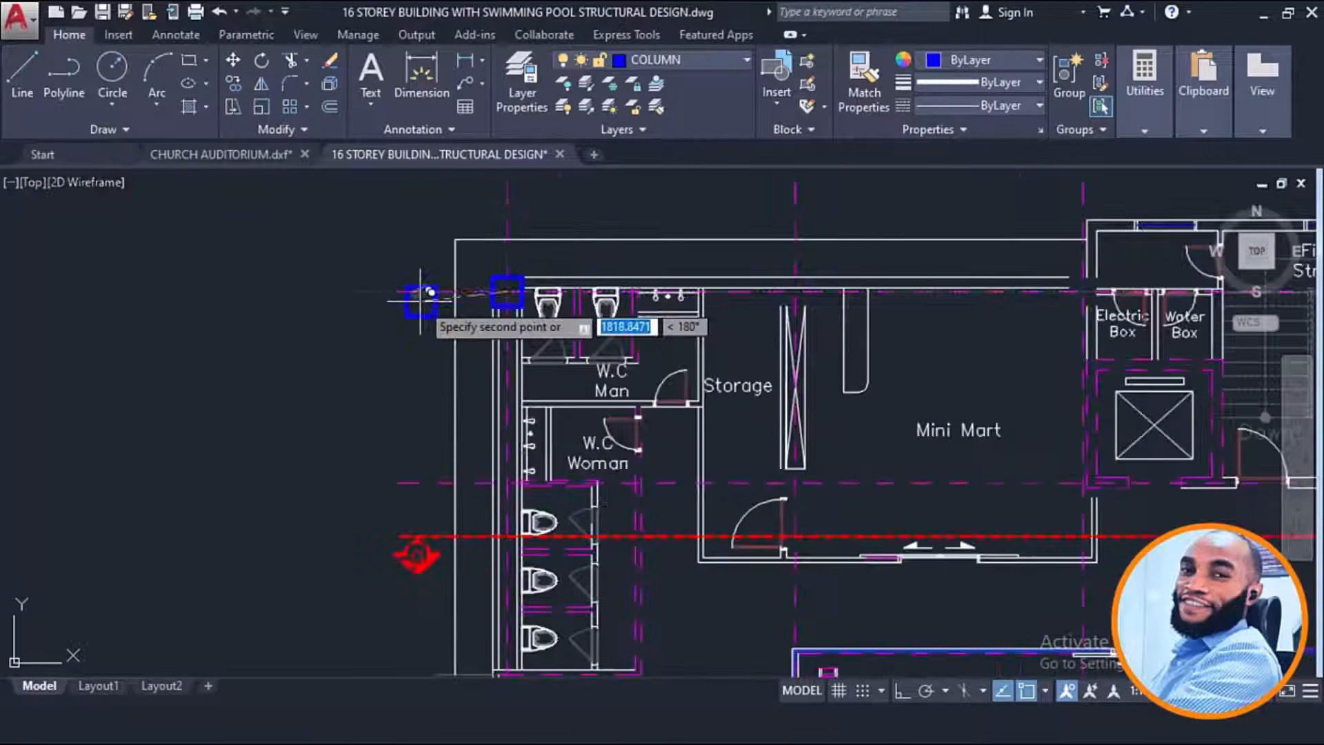
pyautogui.scroll(2, 842, 294)
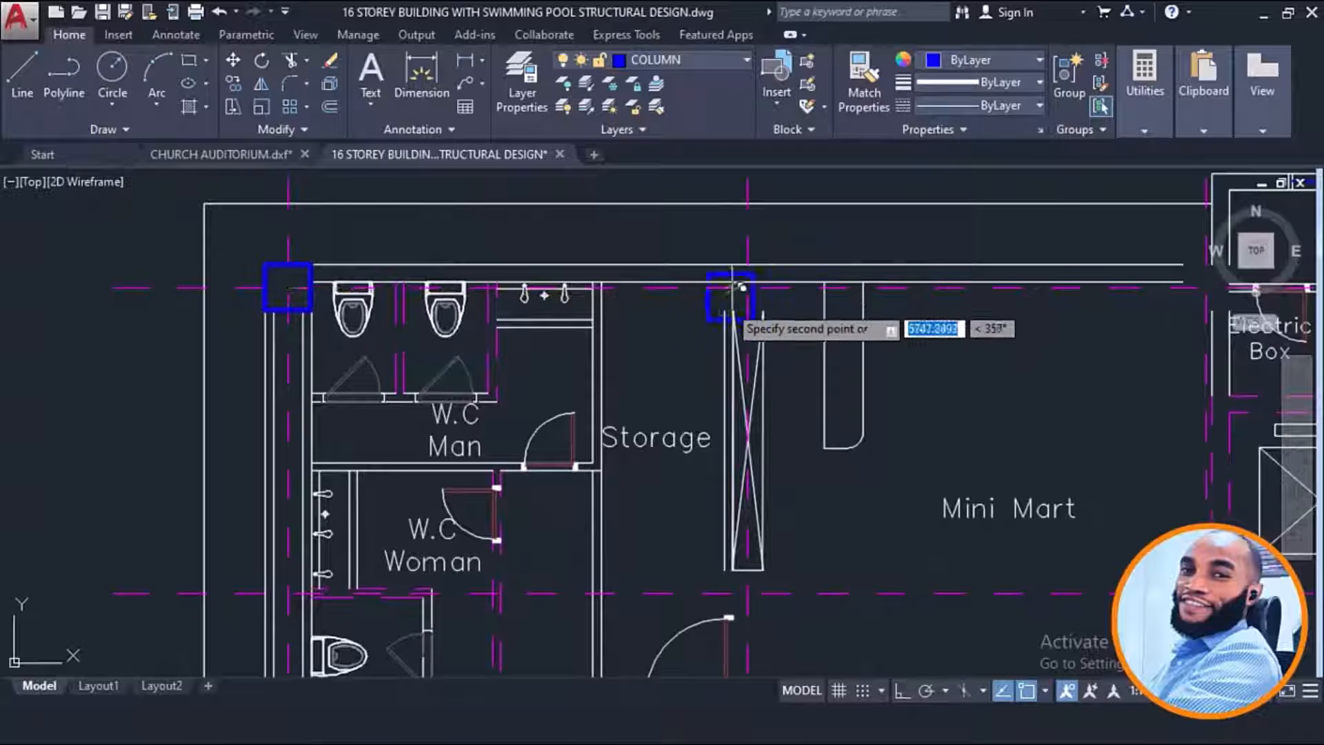
pyautogui.scroll(2, 750, 283)
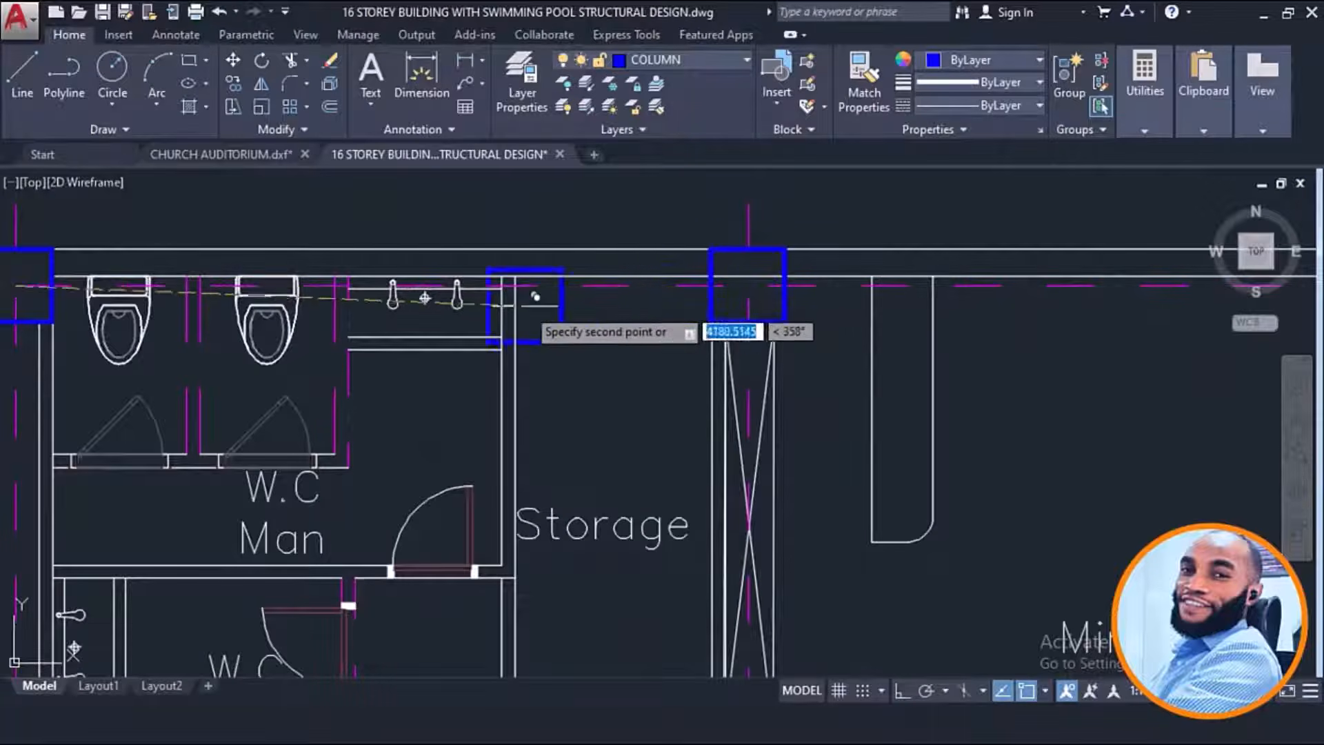
pyautogui.scroll(-3, 532, 286)
pyautogui.scroll(2, 897, 295)
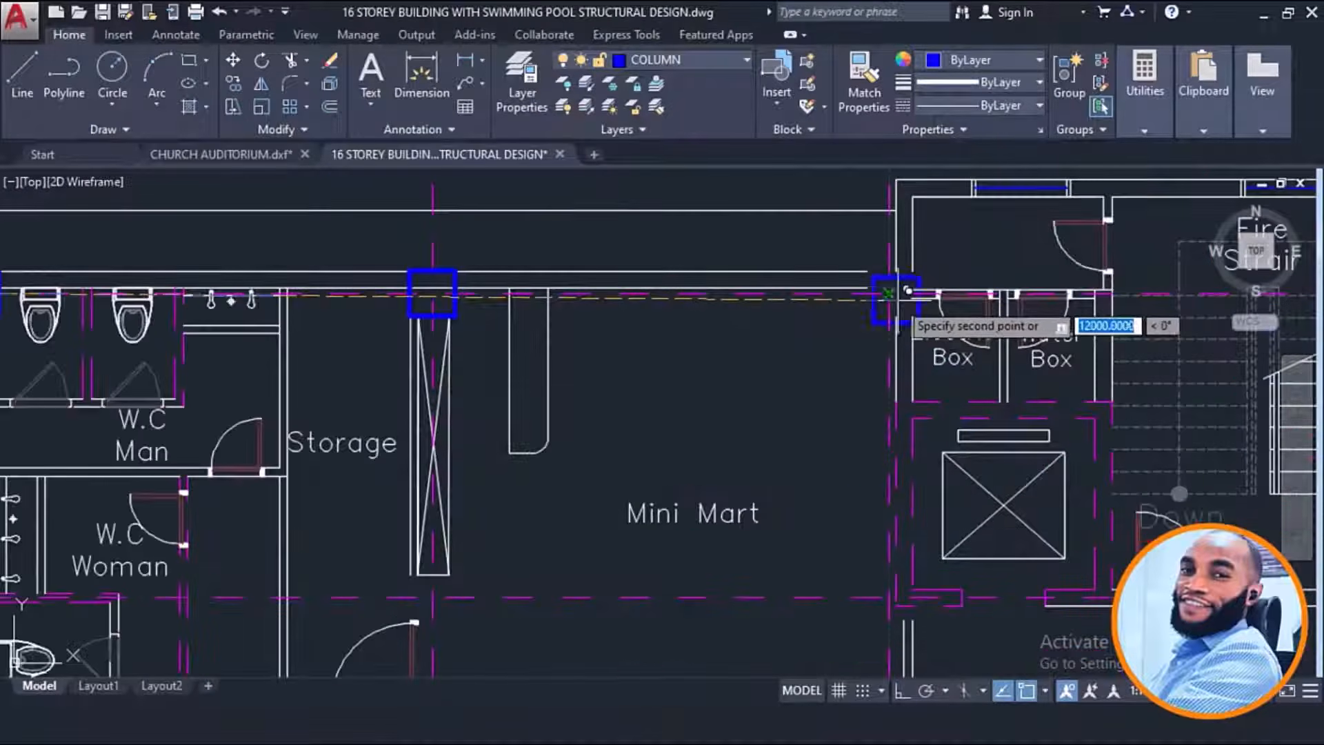
# Step: Place further column copies along grid line C at grid lines 4, 5 and 6, finishing the Copy command
pyautogui.scroll(-3, 592, 282)
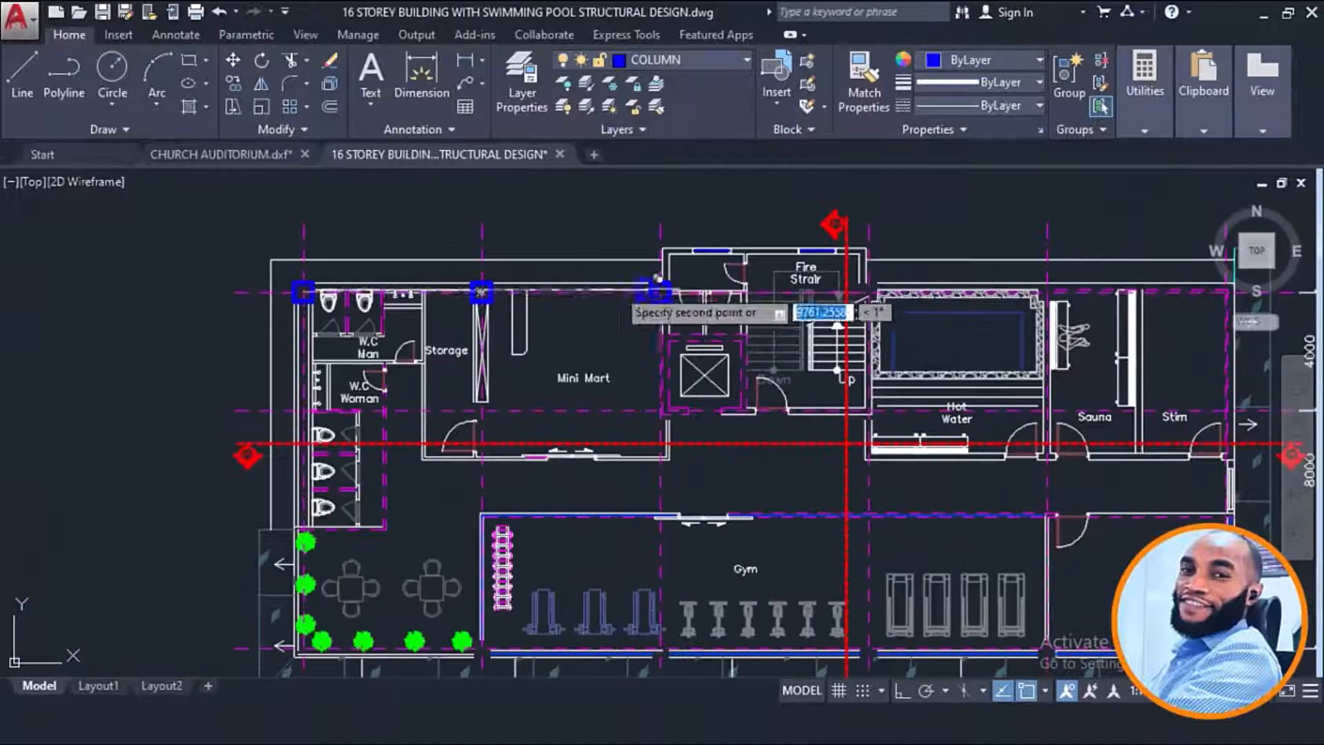
pyautogui.scroll(4, 856, 294)
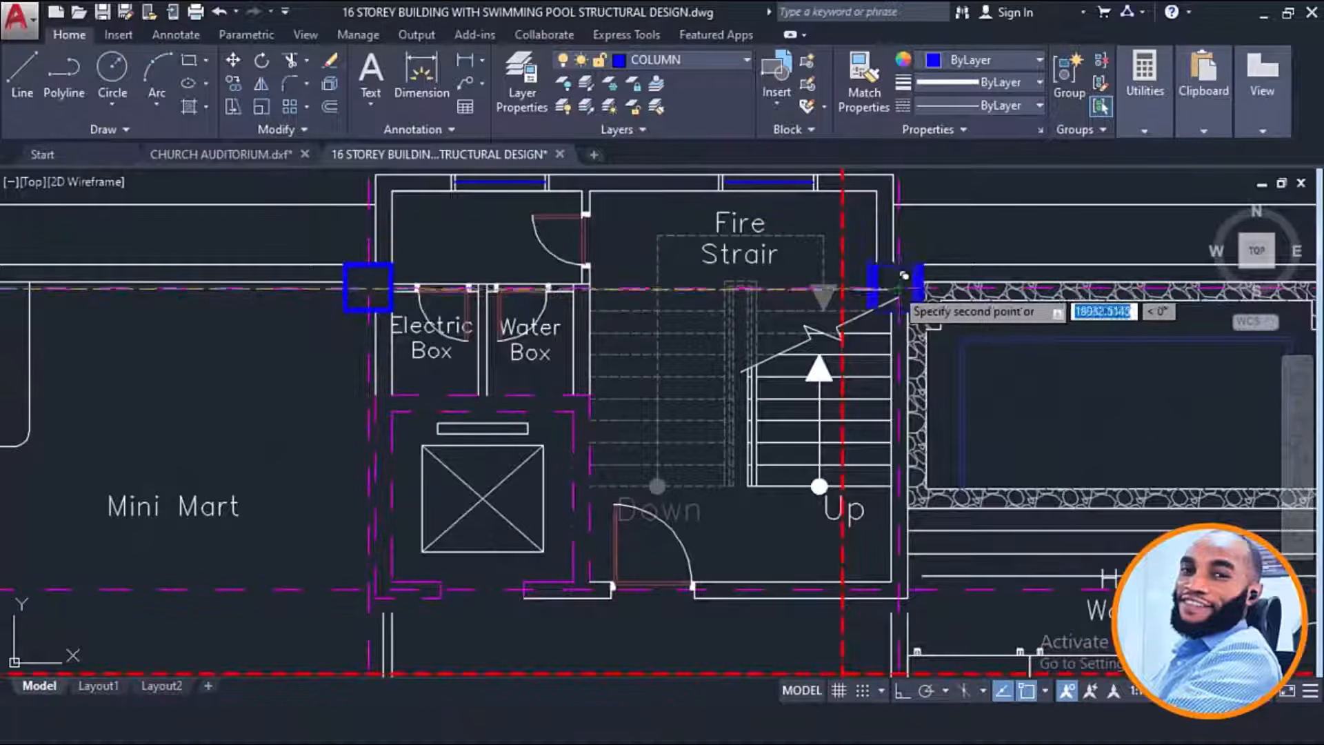
pyautogui.click(900, 281)
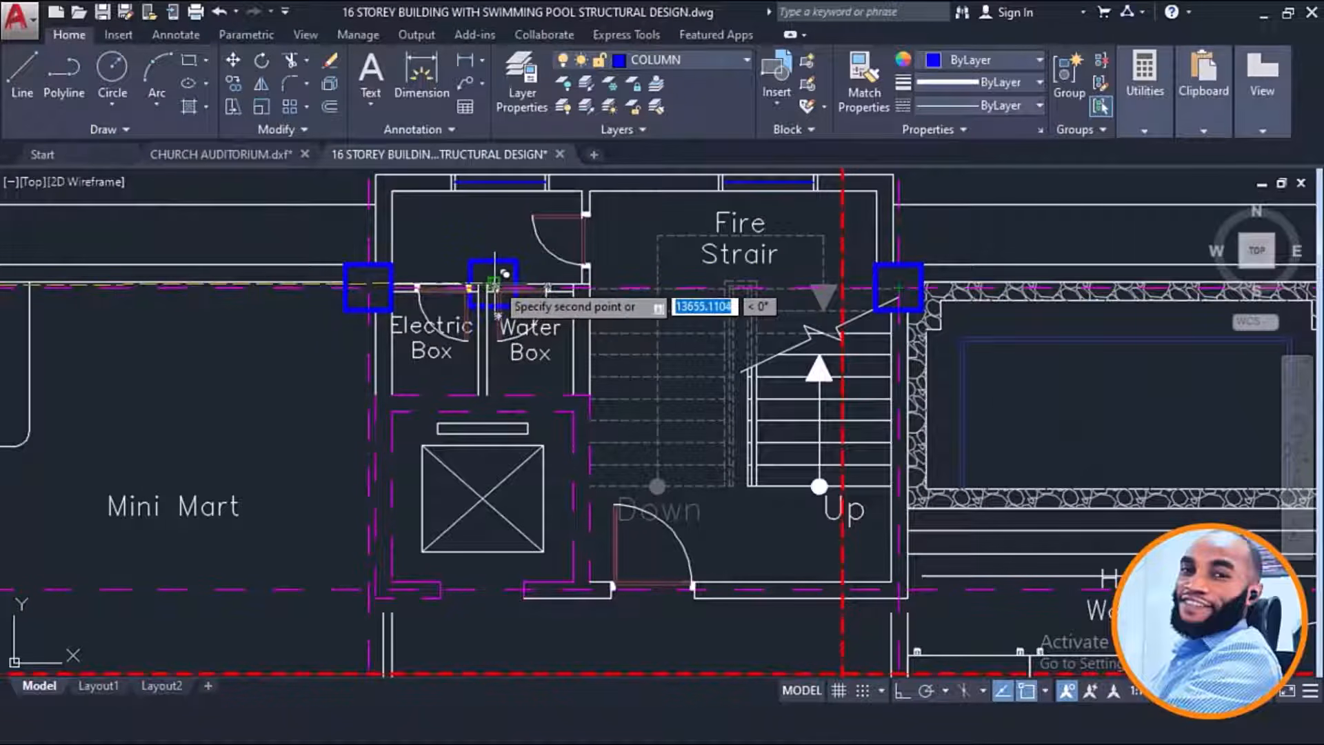
pyautogui.scroll(-4, 492, 283)
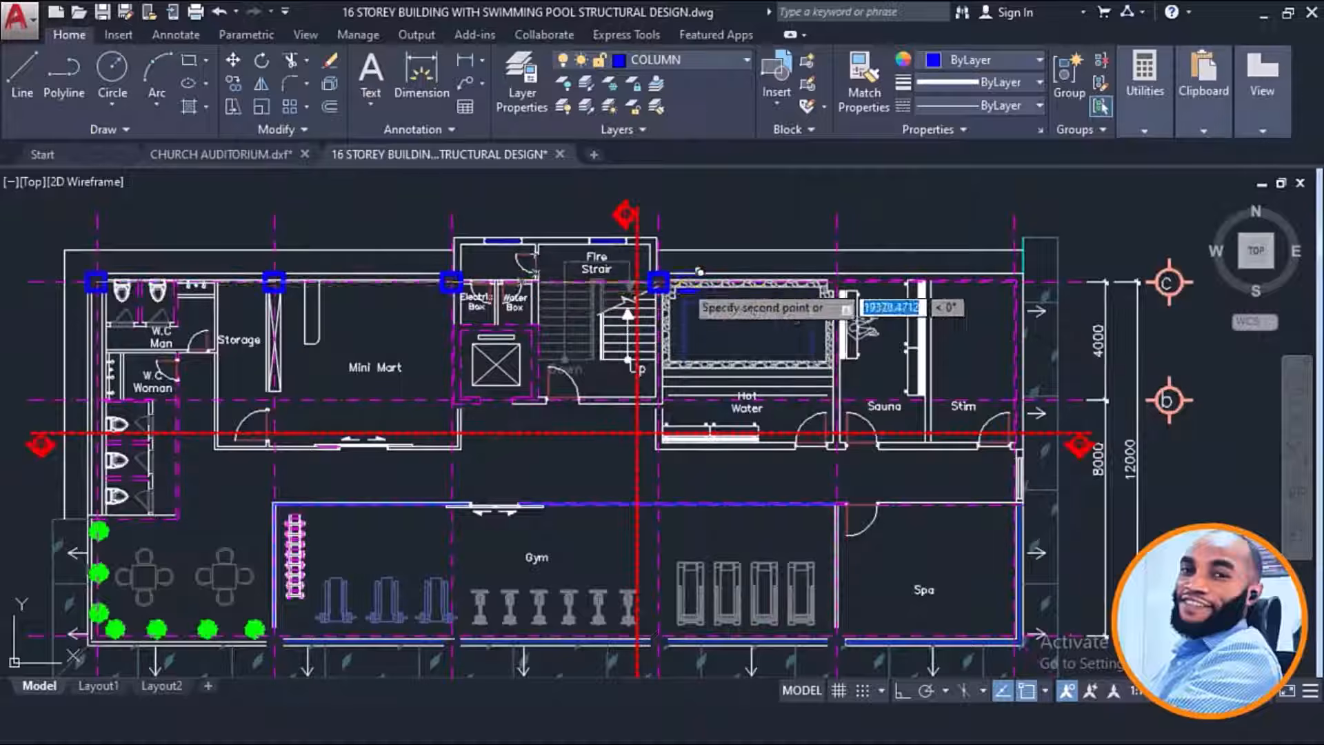
pyautogui.scroll(4, 838, 282)
pyautogui.scroll(4, 837, 282)
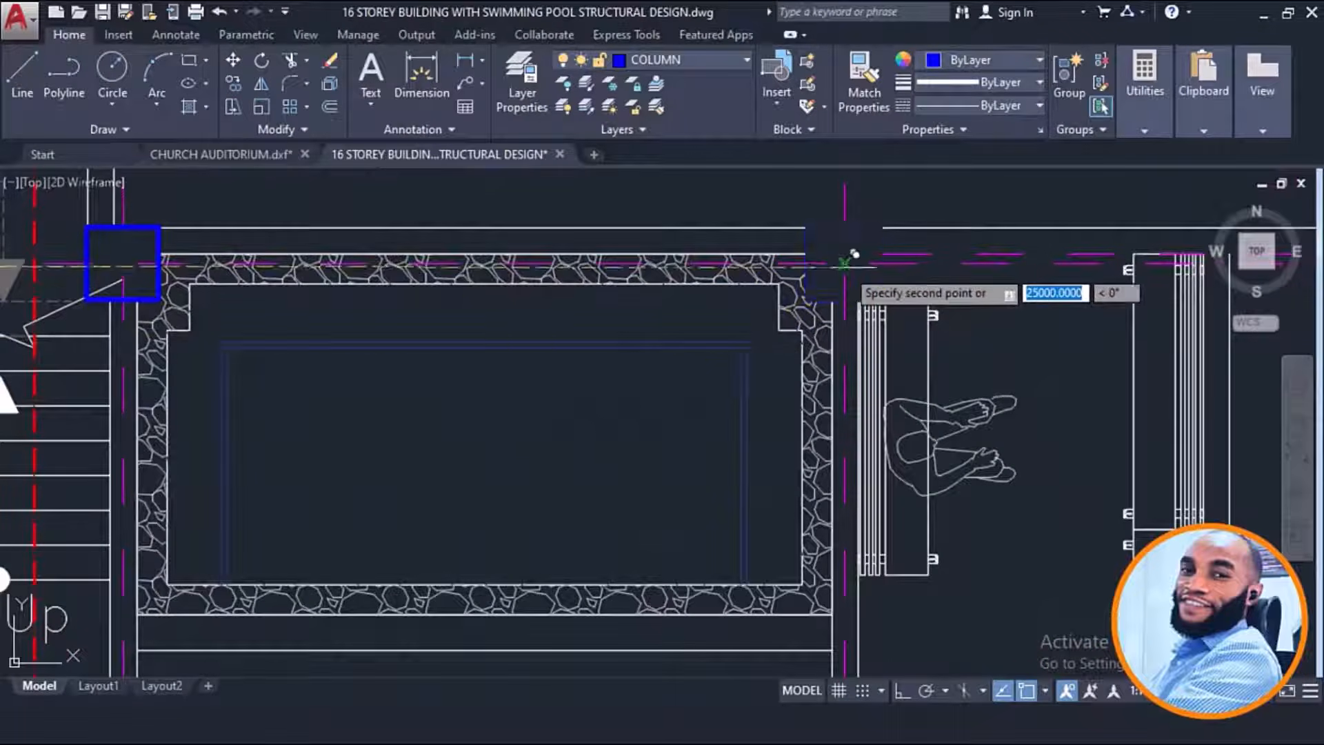
pyautogui.scroll(-4, 483, 352)
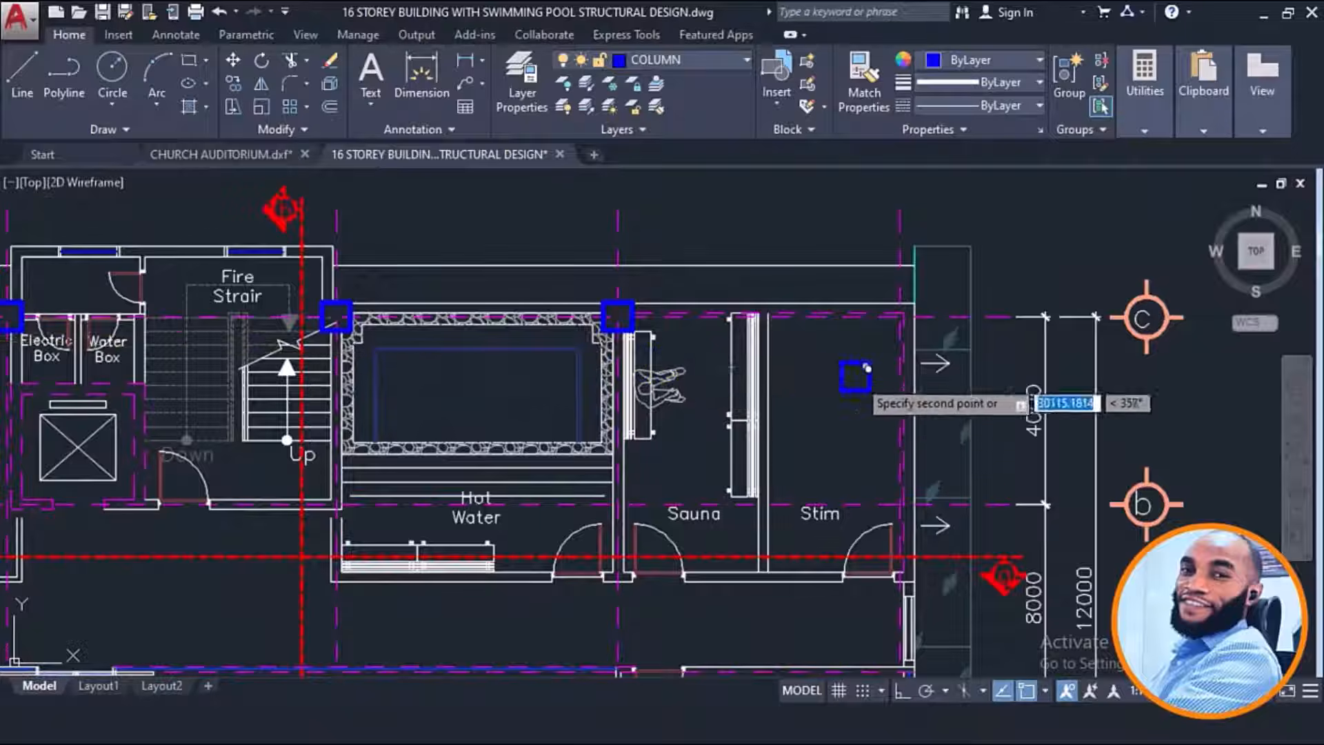
pyautogui.scroll(4, 897, 293)
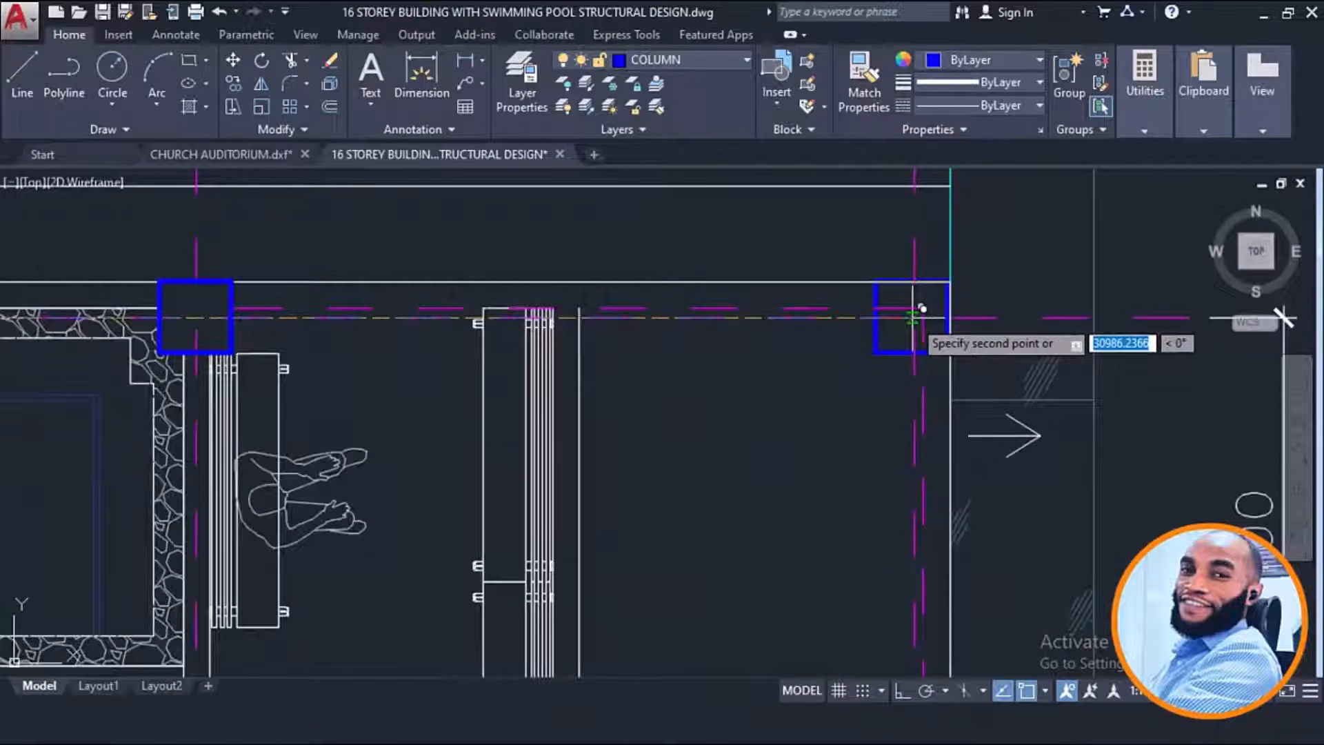
pyautogui.click(912, 315)
pyautogui.press('Return')
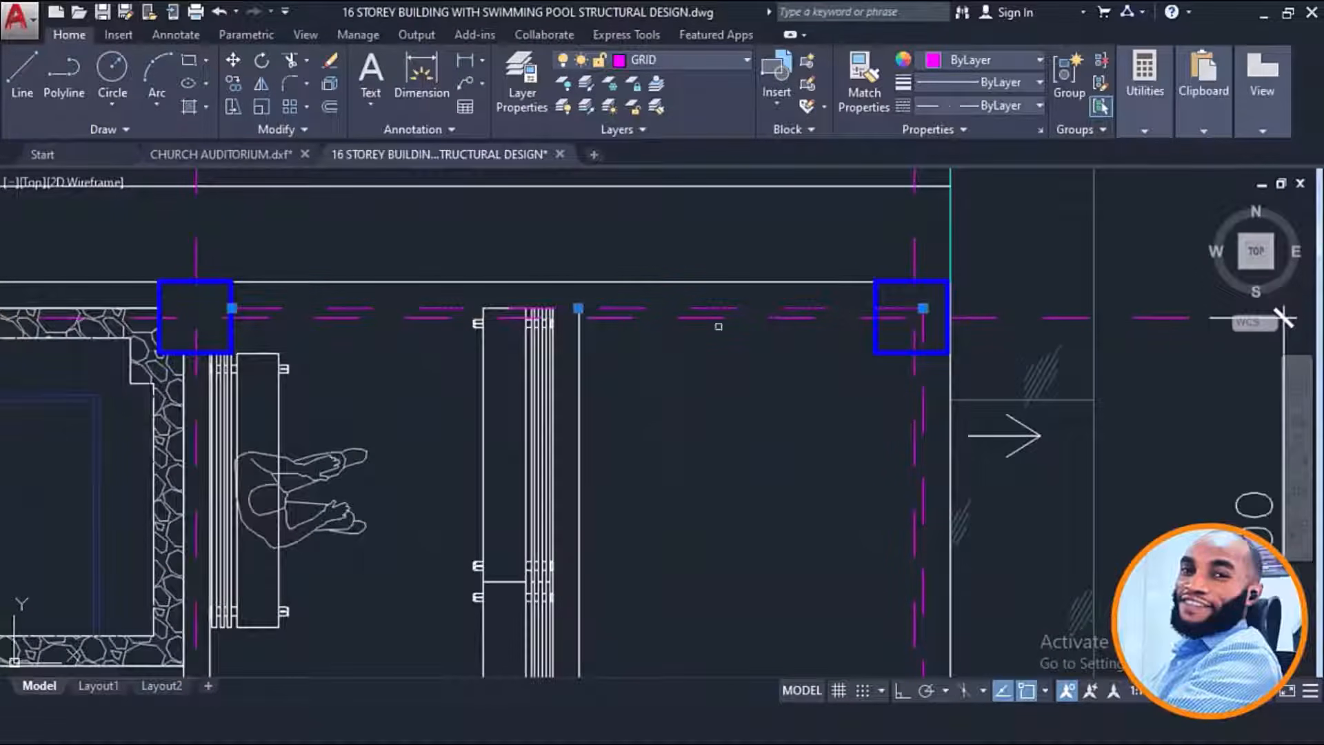
# Step: Erase the stray GRID-layer lines running beside grid lines C and 6 around the Sauna and Stim rooms
pyautogui.scroll(-2, 810, 276)
pyautogui.scroll(2, 880, 366)
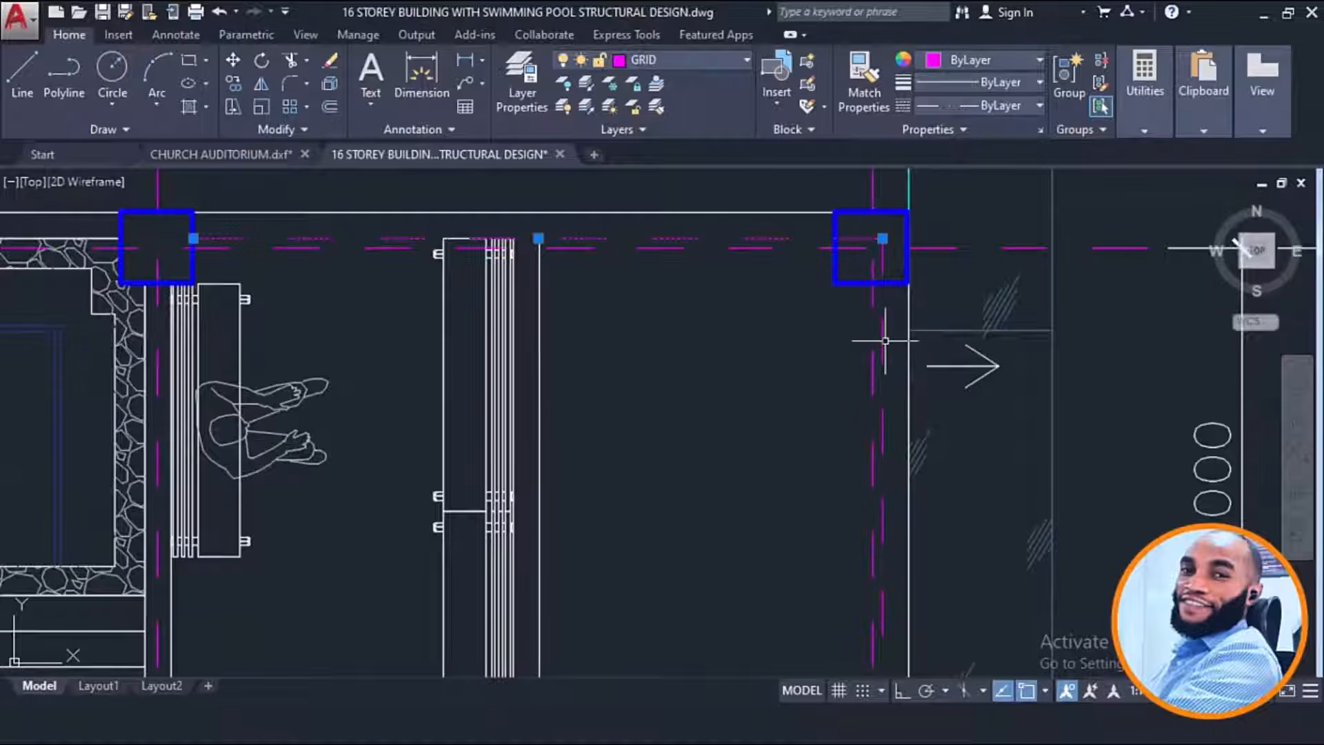
pyautogui.scroll(-5, 837, 231)
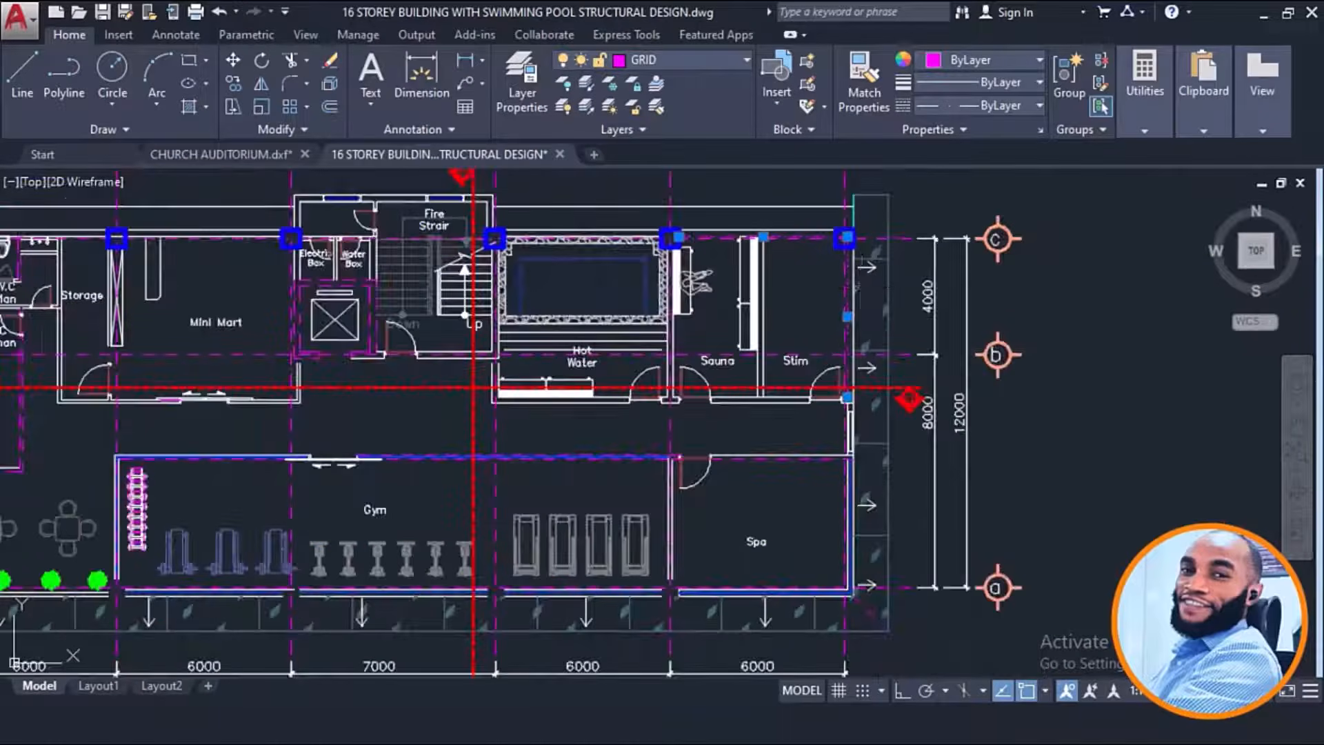
pyautogui.scroll(3, 849, 249)
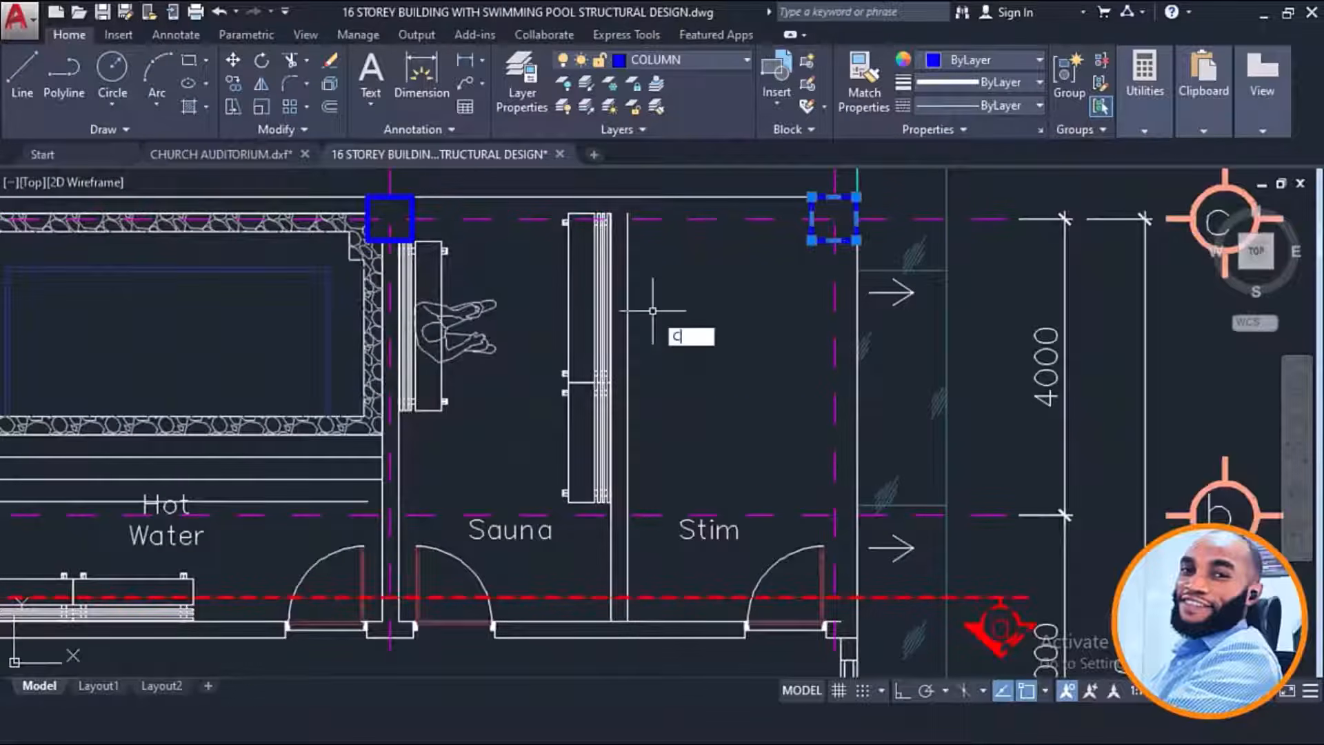
pyautogui.write('o')
pyautogui.press('Return')
pyautogui.scroll(-8, 689, 304)
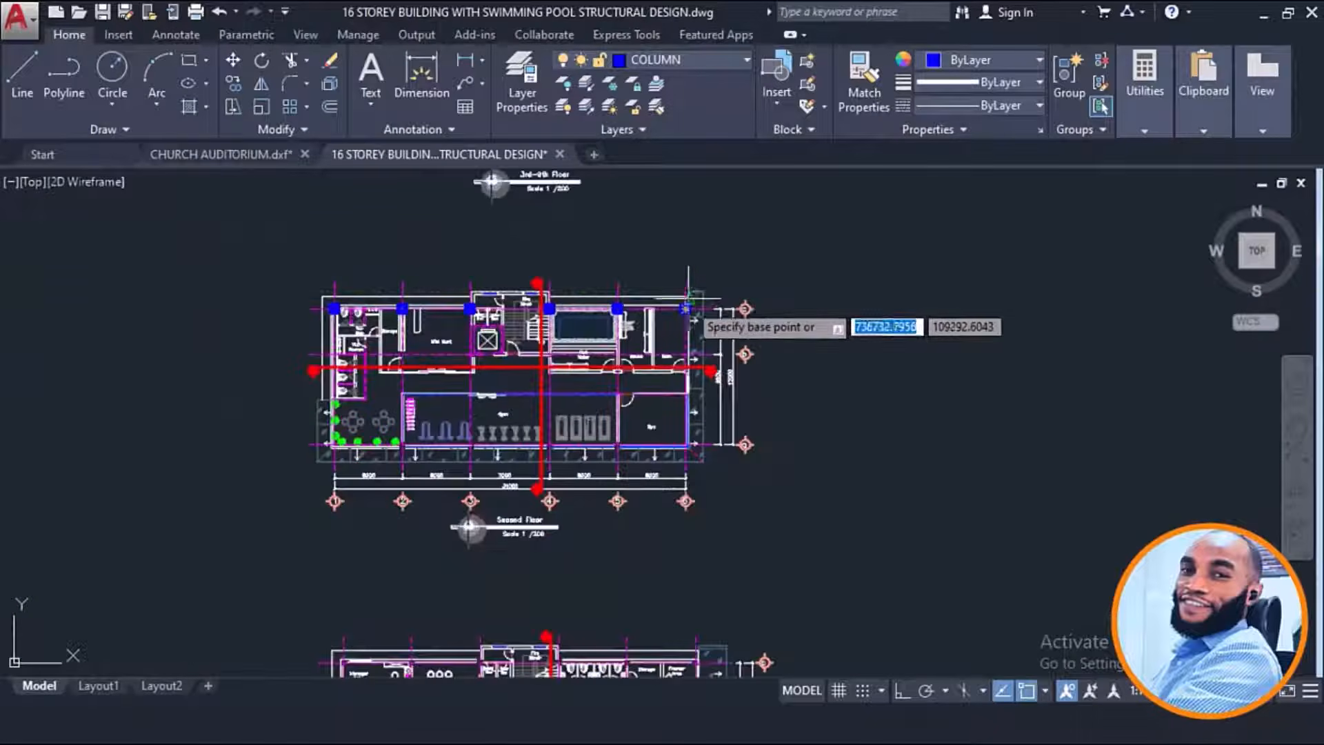
pyautogui.press('Escape')
# Step: Compare the second floor plan with the first floor and ground floor plans below it
pyautogui.moveTo(608, 403); pyautogui.dragTo(670, 339, button='middle')
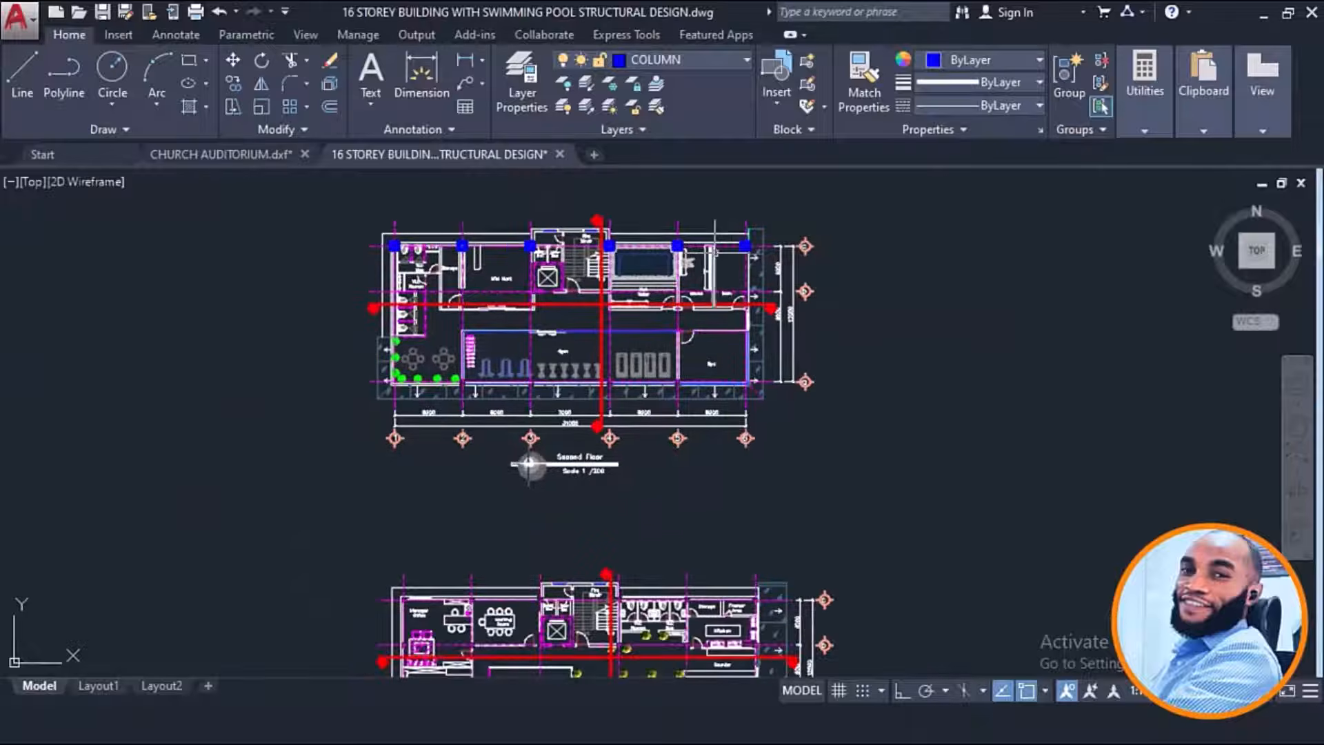
pyautogui.scroll(-2, 697, 246)
pyautogui.moveTo(632, 428)
pyautogui.mouseDown(button='middle')
pyautogui.moveTo(620, 296)
pyautogui.moveTo(615, 359)
pyautogui.mouseUp(button='middle')
pyautogui.scroll(-2, 614, 297)
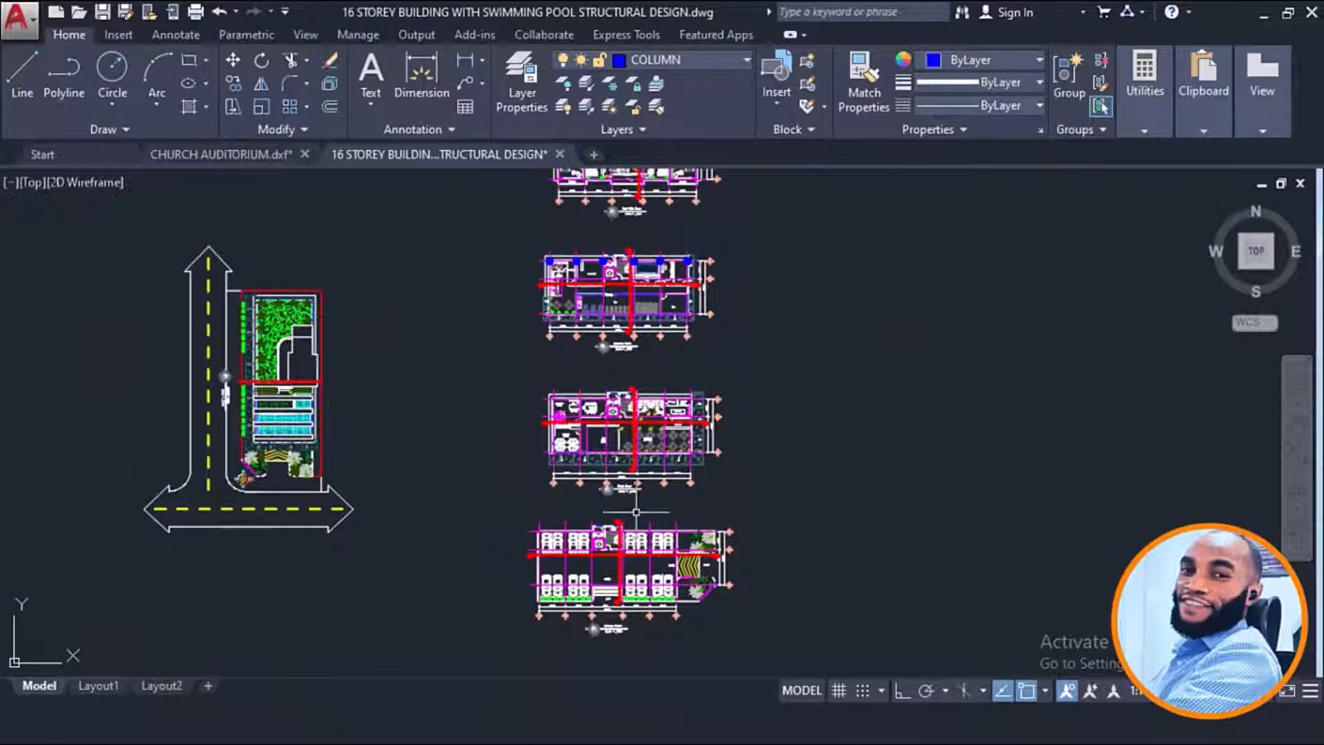
pyautogui.scroll(6, 641, 580)
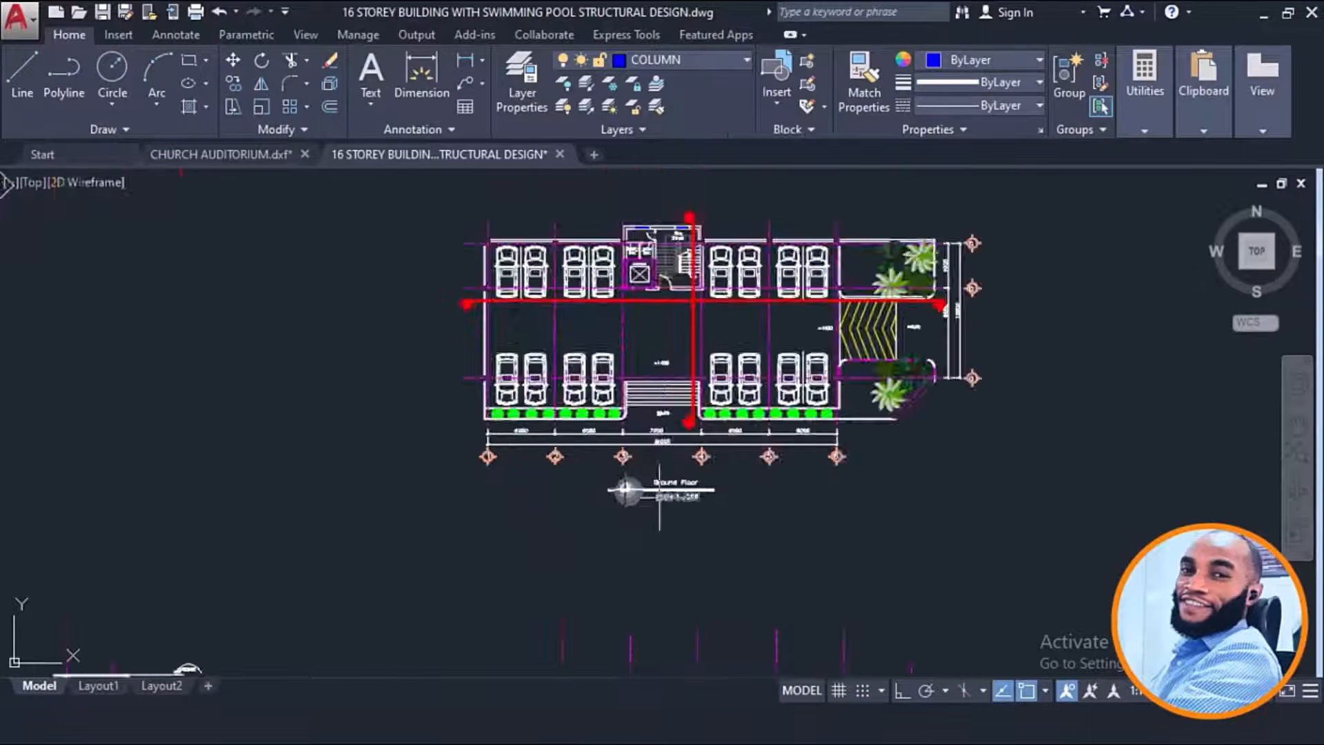
pyautogui.scroll(-5, 677, 476)
pyautogui.scroll(3, 642, 560)
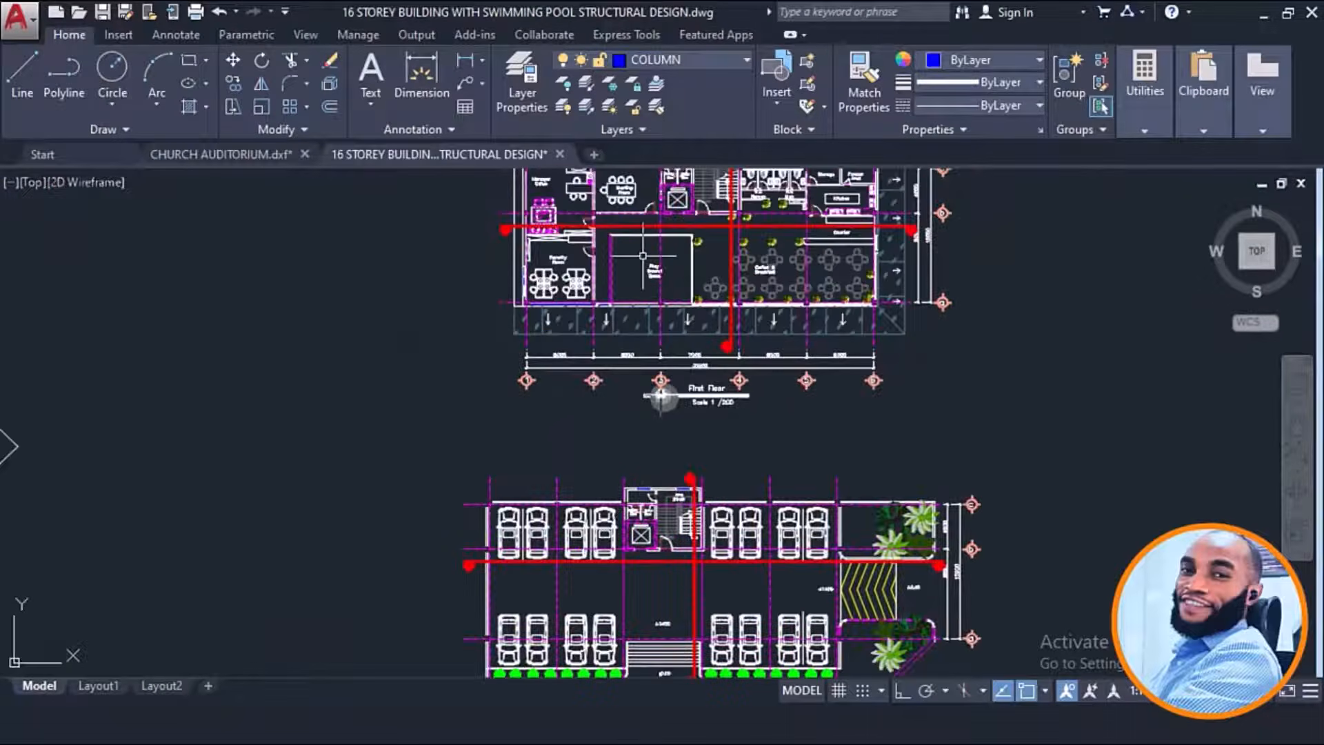
pyautogui.moveTo(642, 256); pyautogui.dragTo(614, 327, button='middle')
pyautogui.scroll(-1, 593, 519)
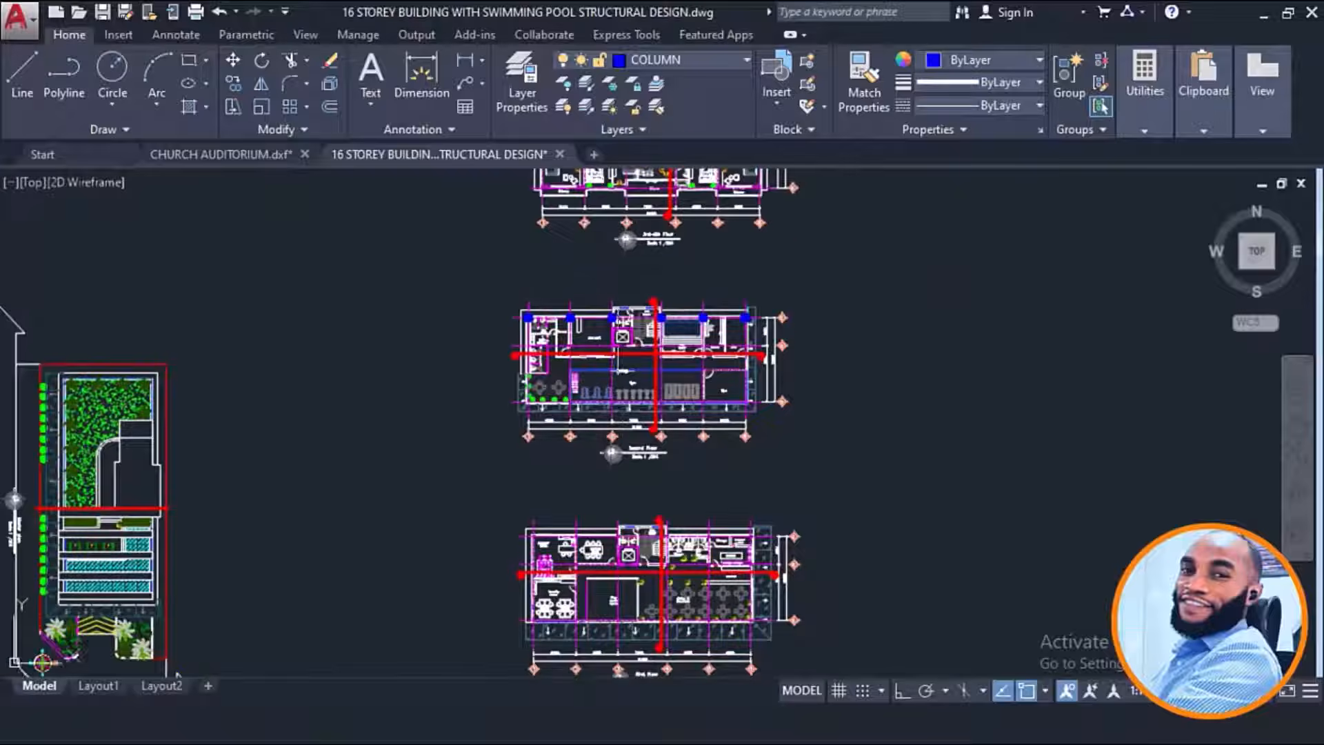
pyautogui.scroll(1, 614, 327)
pyautogui.scroll(2, 609, 320)
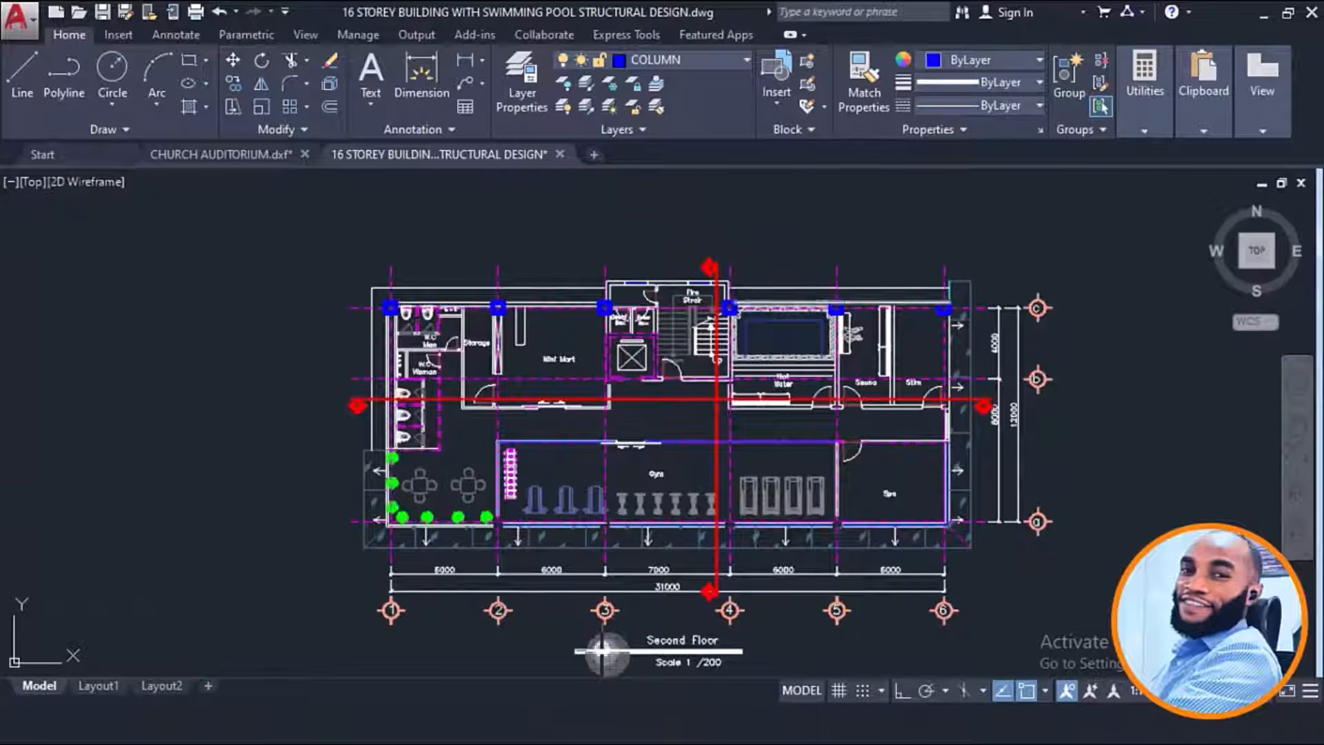
# Step: Select all similar columns on the second floor and move them by the first column's centre to grid intersection 1-C on the ground floor plan
pyautogui.scroll(3, 401, 303)
pyautogui.click(381, 299)
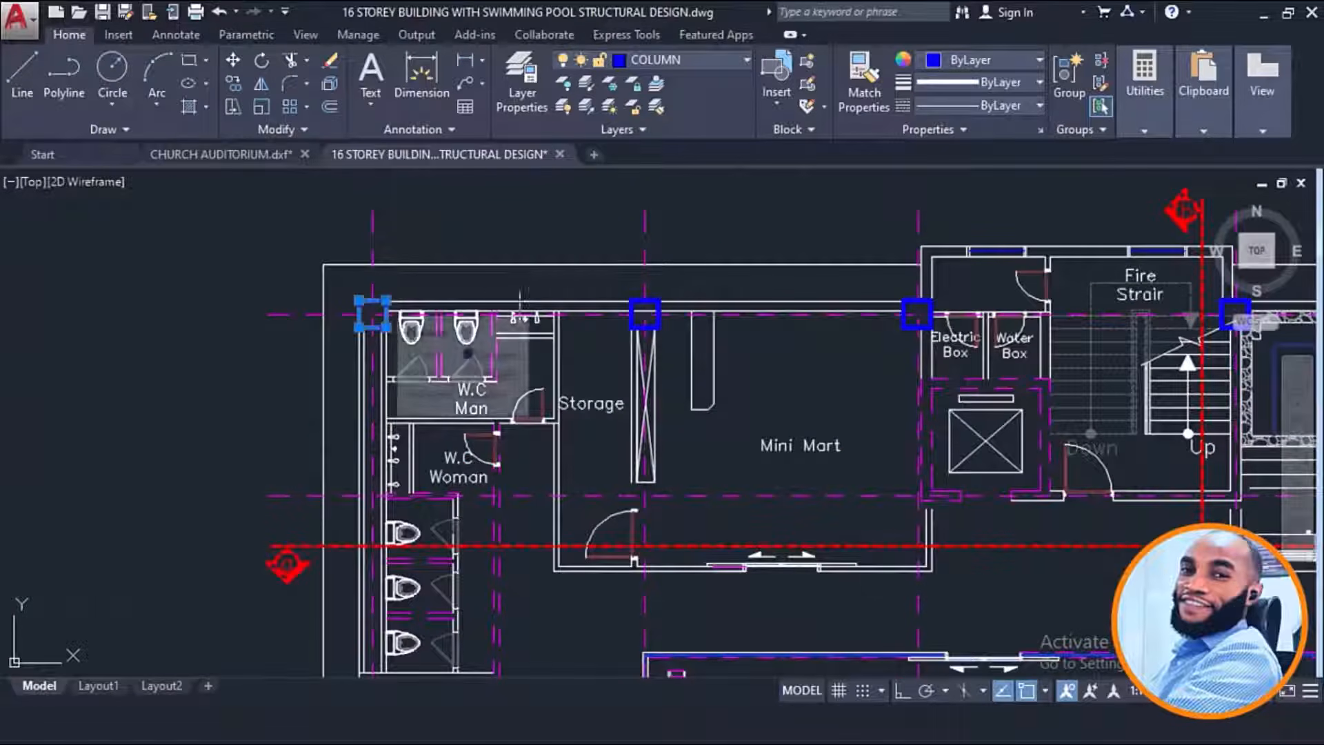
pyautogui.rightClick(565, 235)
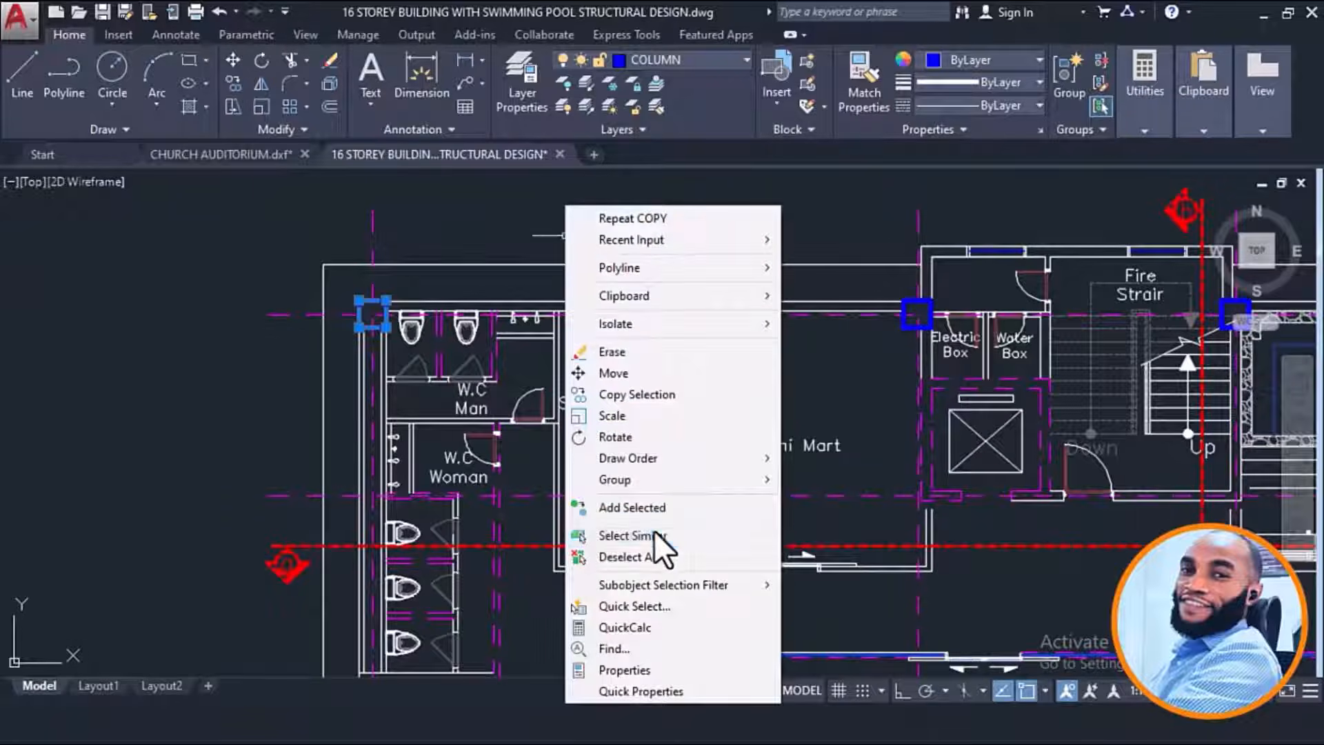
pyautogui.click(627, 536)
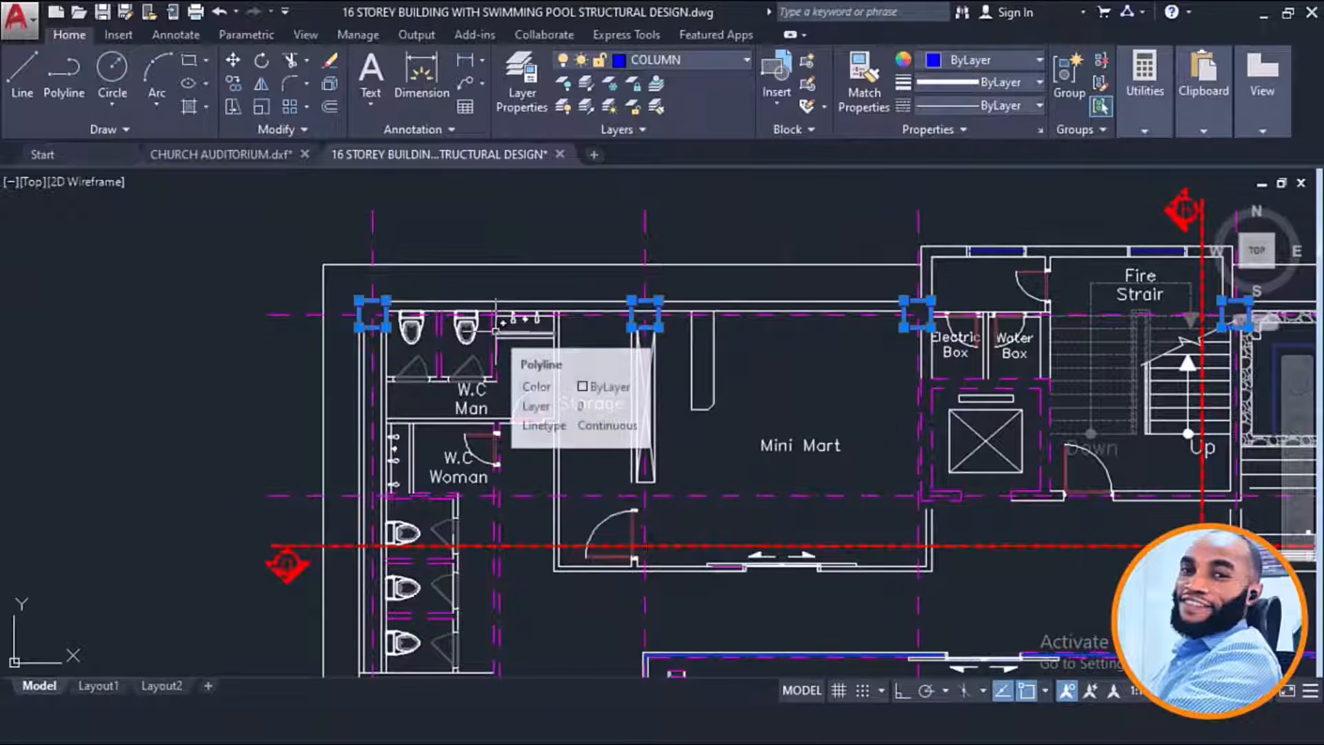
pyautogui.write('co')
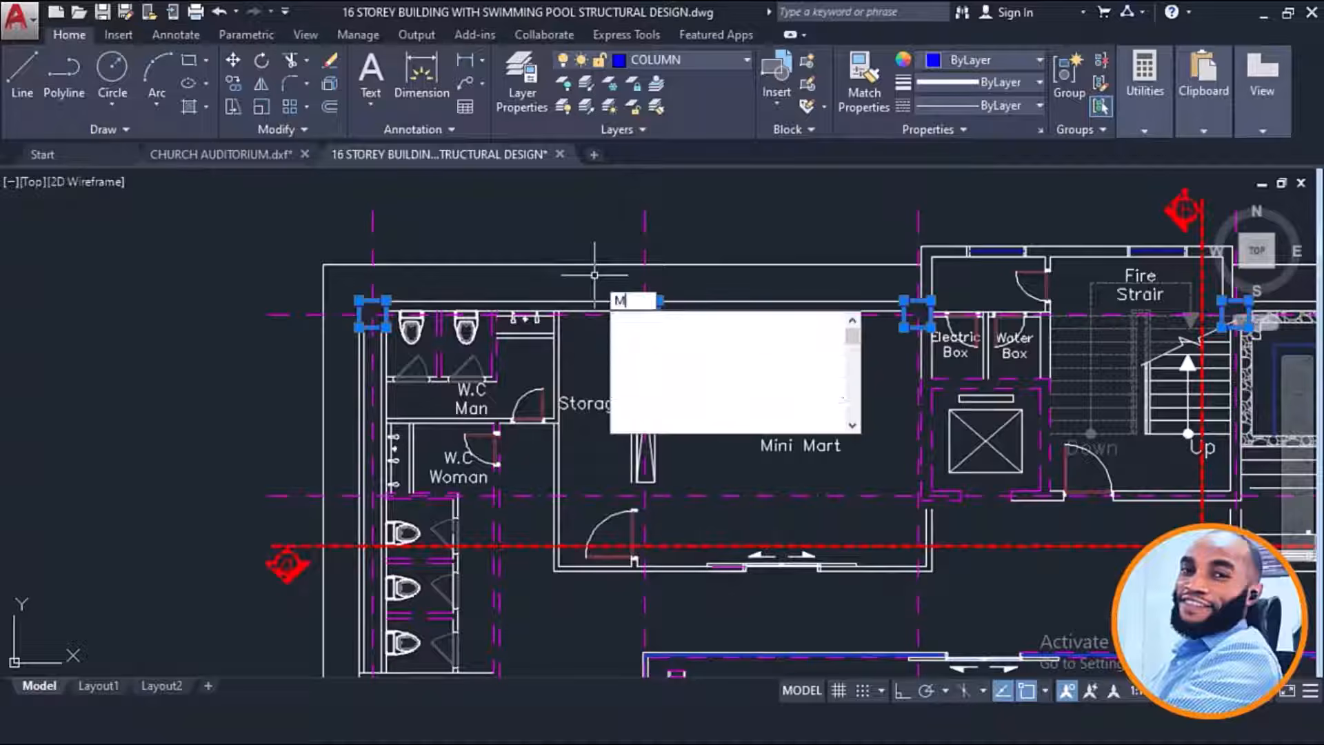
pyautogui.press('space')
pyautogui.scroll(2, 395, 320)
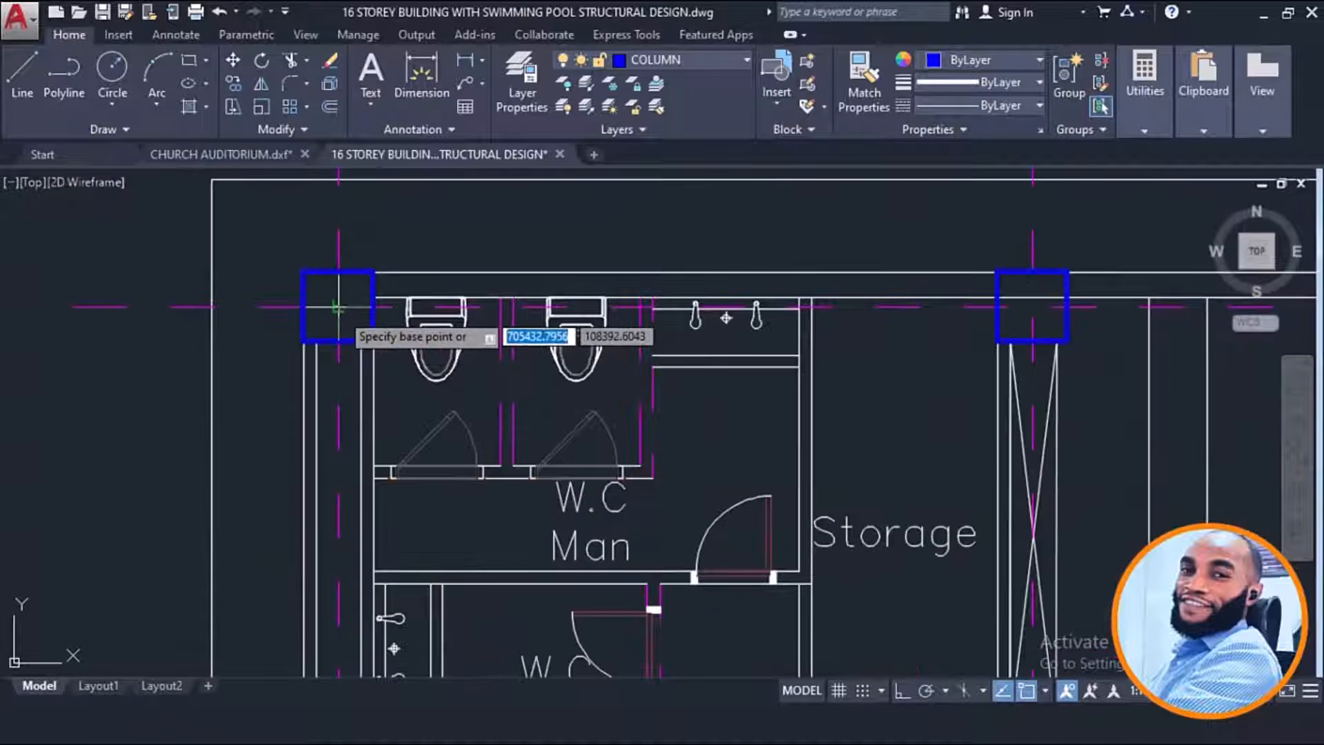
pyautogui.click(356, 323)
pyautogui.scroll(-5, 355, 323)
pyautogui.scroll(-2, 494, 240)
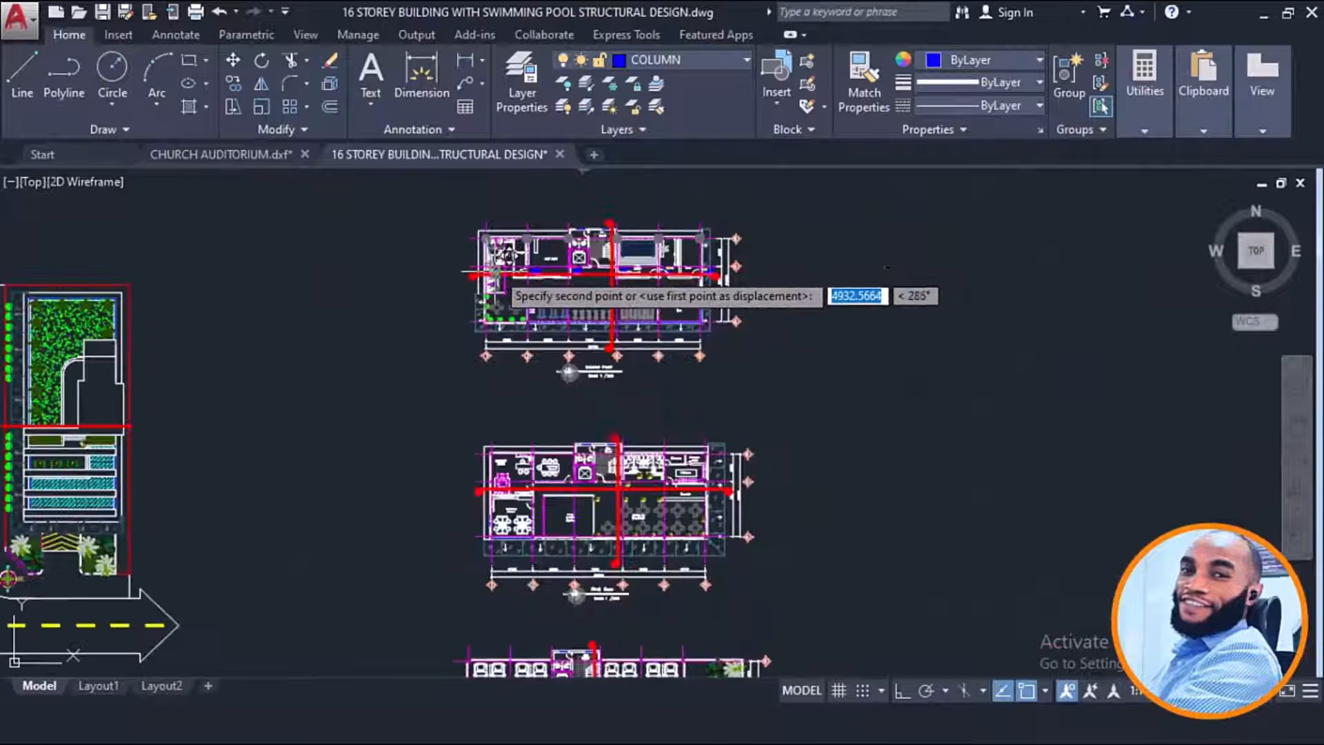
pyautogui.scroll(4, 503, 572)
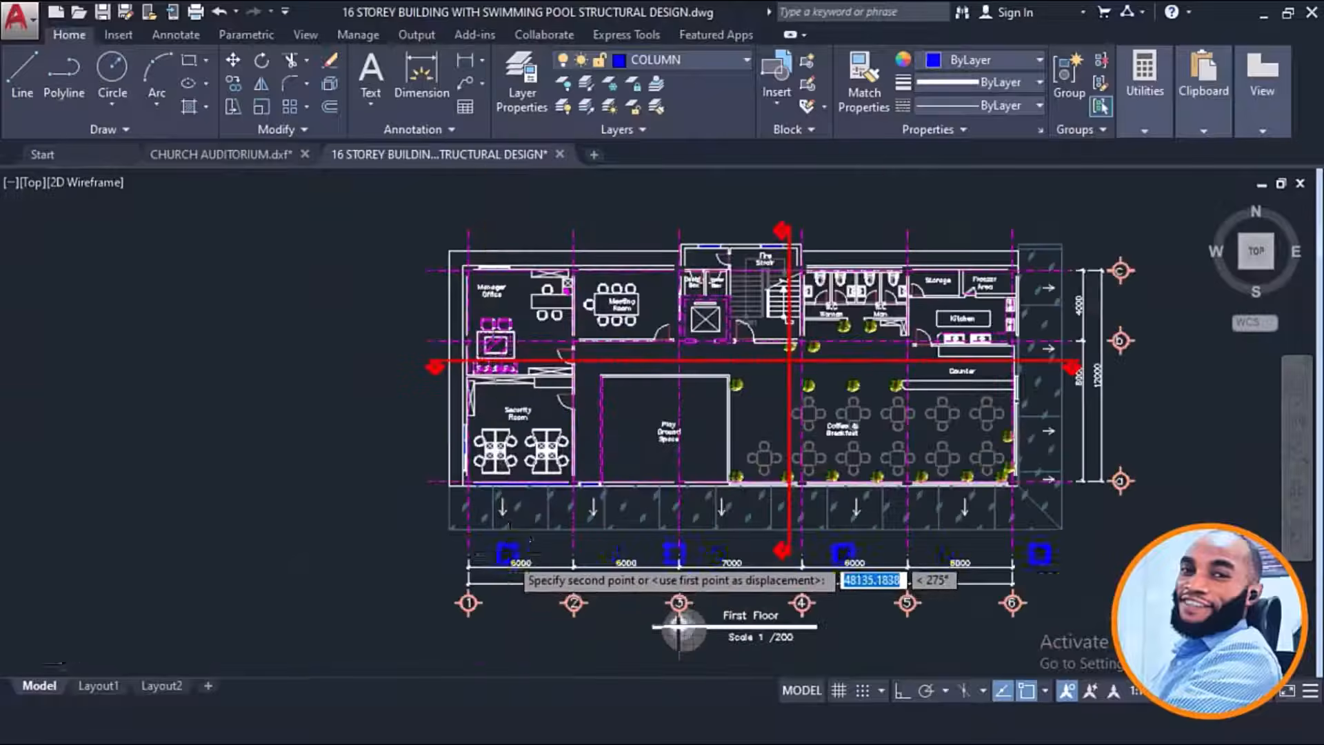
pyautogui.scroll(2, 519, 551)
pyautogui.scroll(-6, 502, 238)
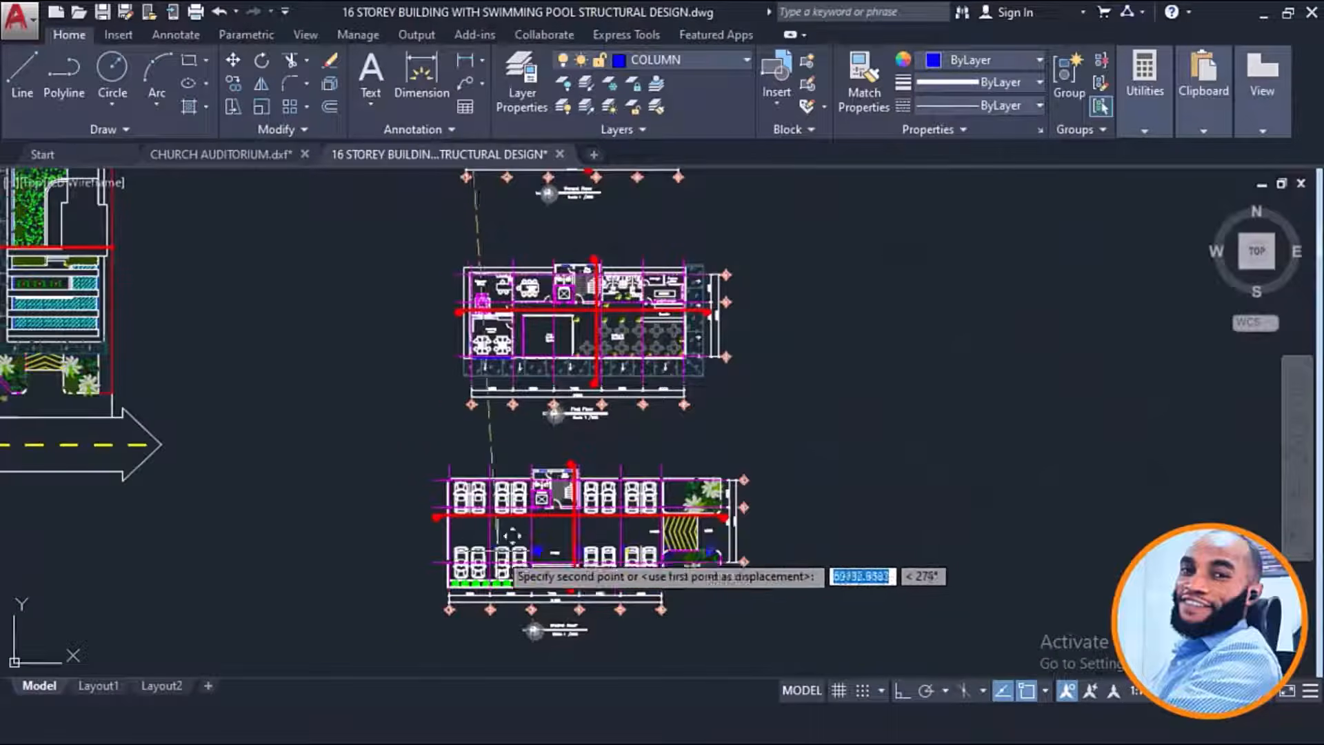
pyautogui.scroll(4, 441, 583)
pyautogui.scroll(5, 425, 286)
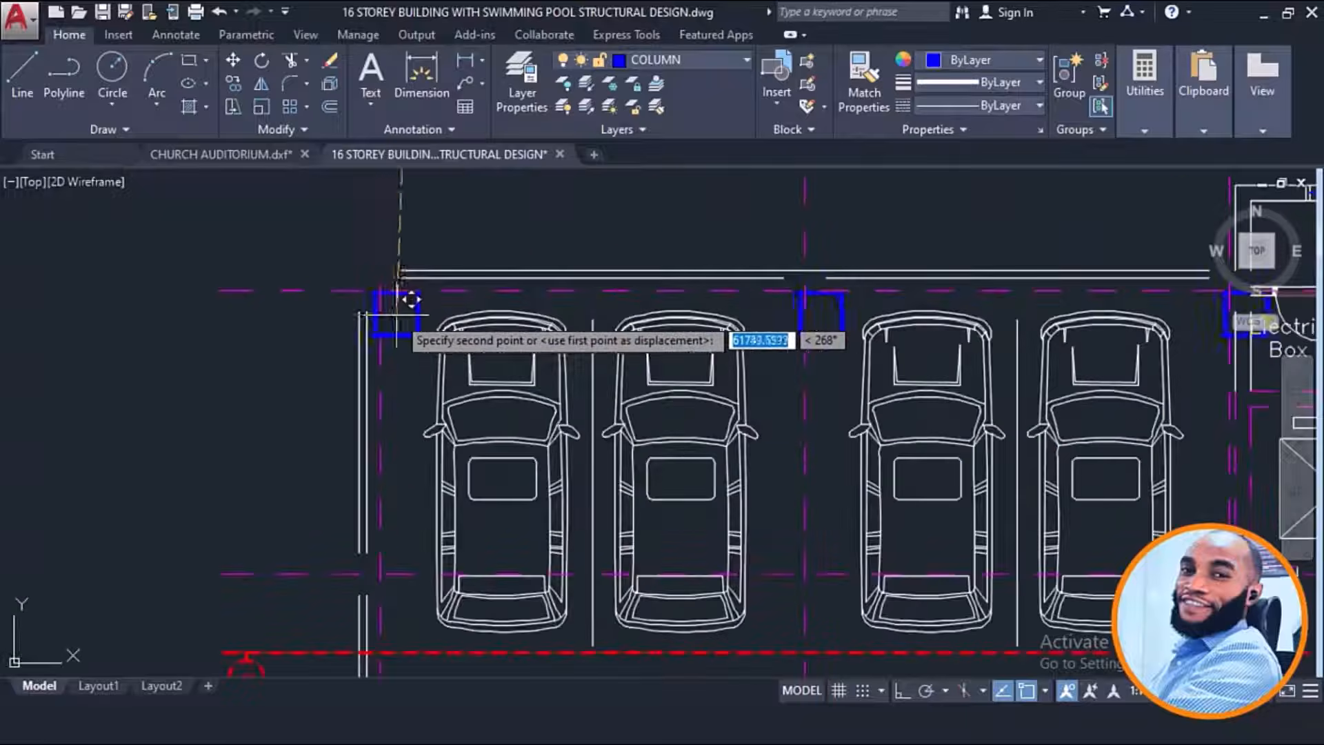
pyautogui.scroll(-5, 384, 220)
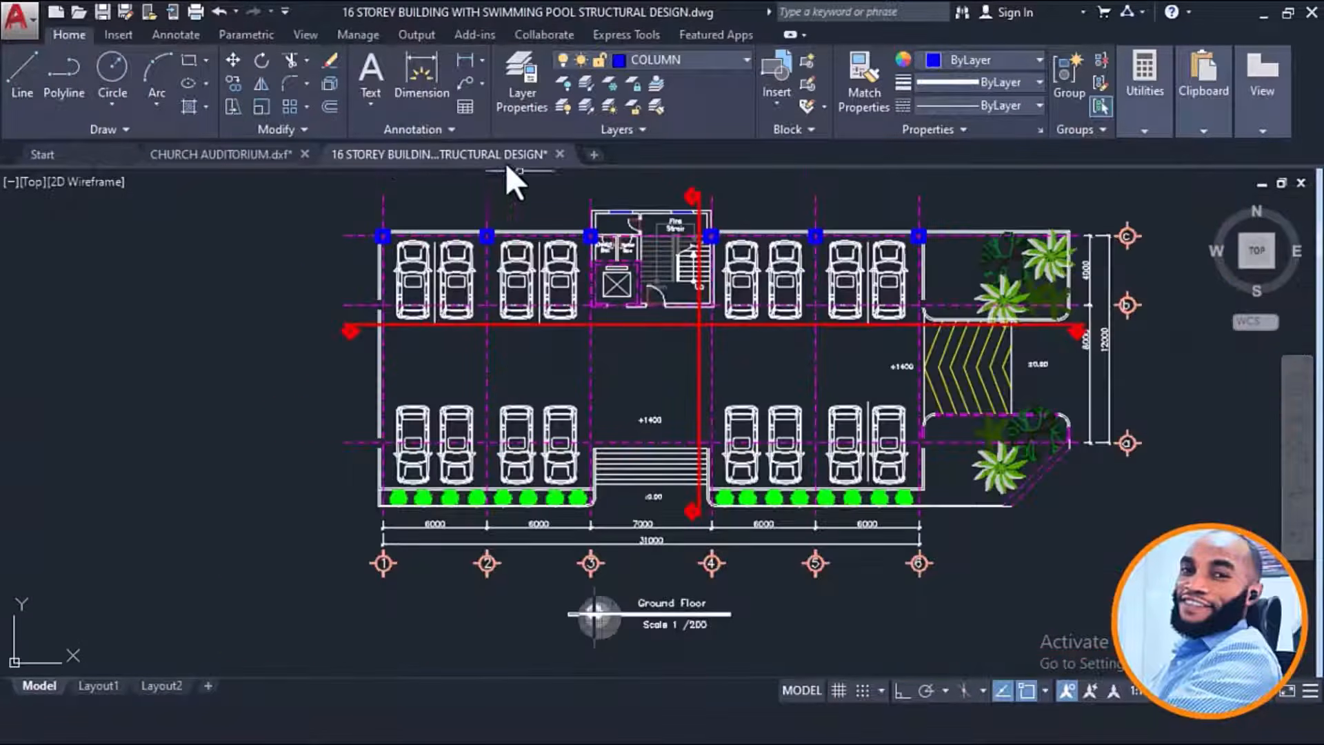
pyautogui.moveTo(645, 432); pyautogui.dragTo(635, 348, button='middle')
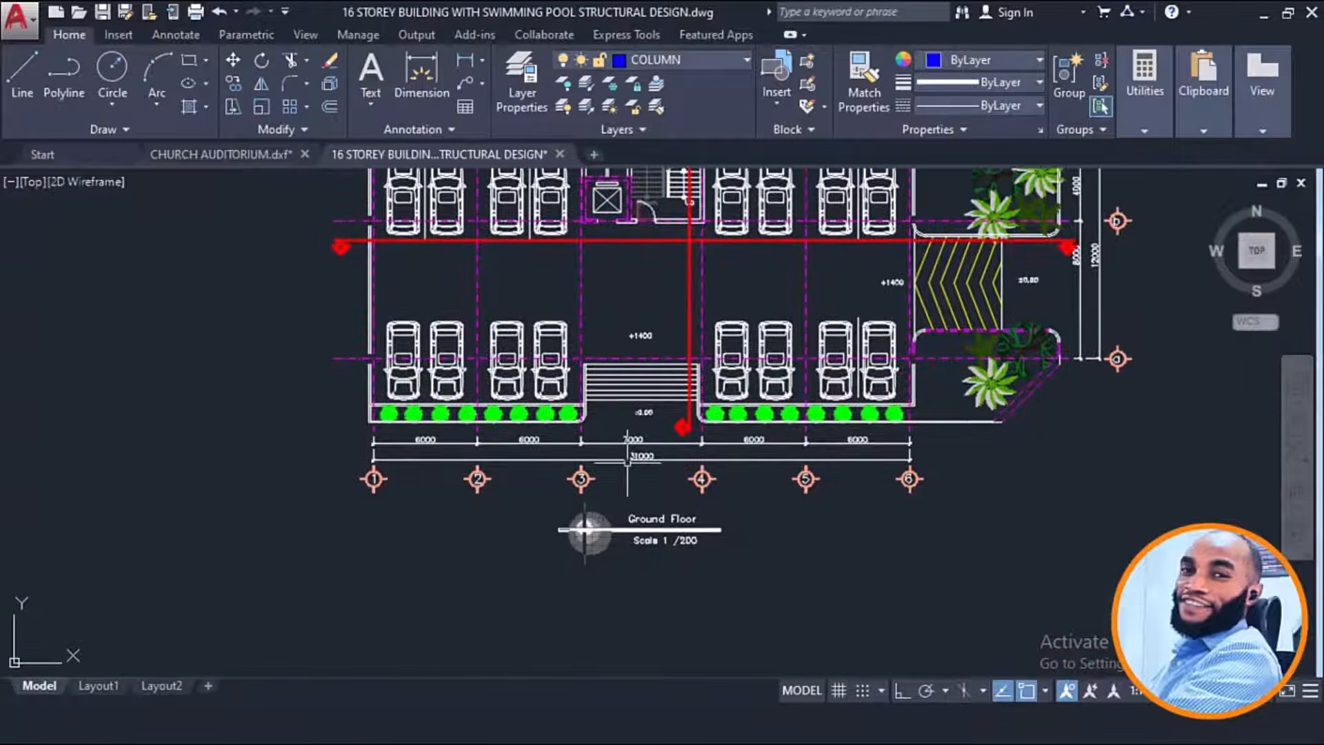
pyautogui.scroll(-2, 627, 460)
pyautogui.moveTo(621, 281); pyautogui.dragTo(641, 402, button='middle')
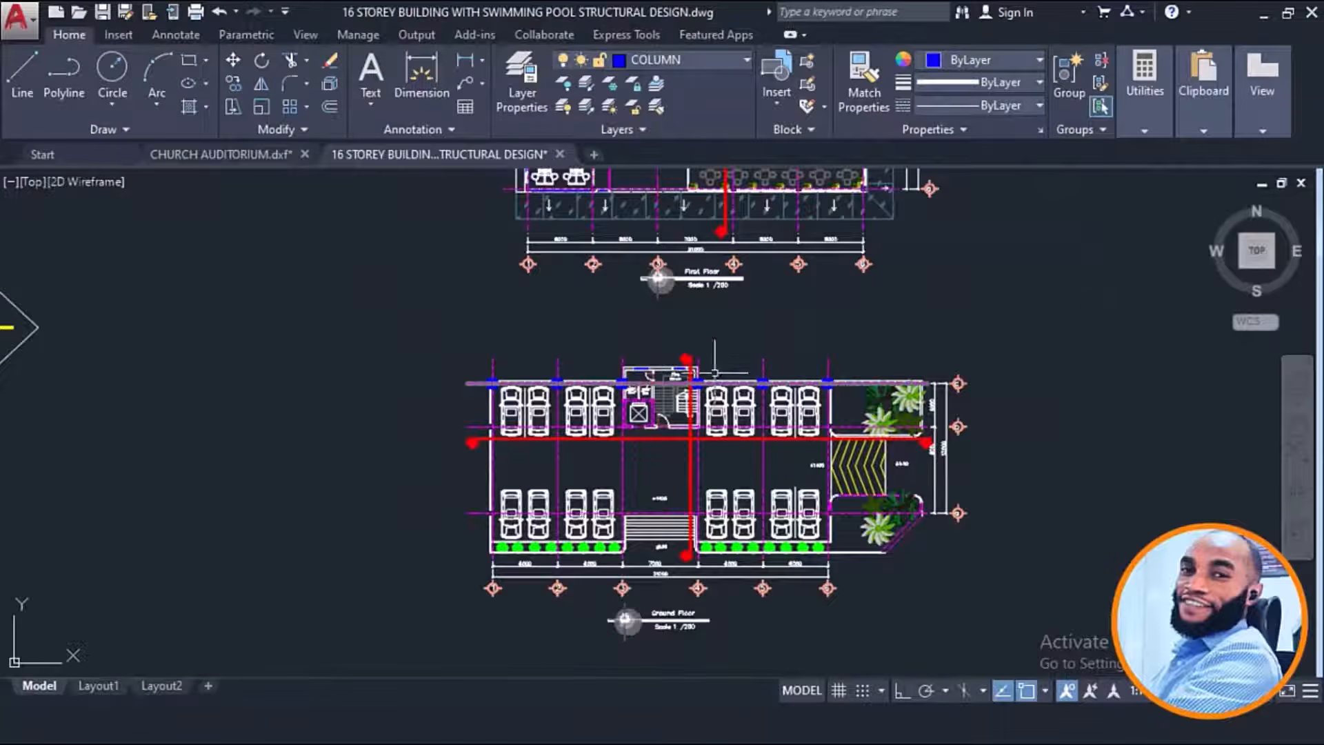
pyautogui.scroll(8, 714, 373)
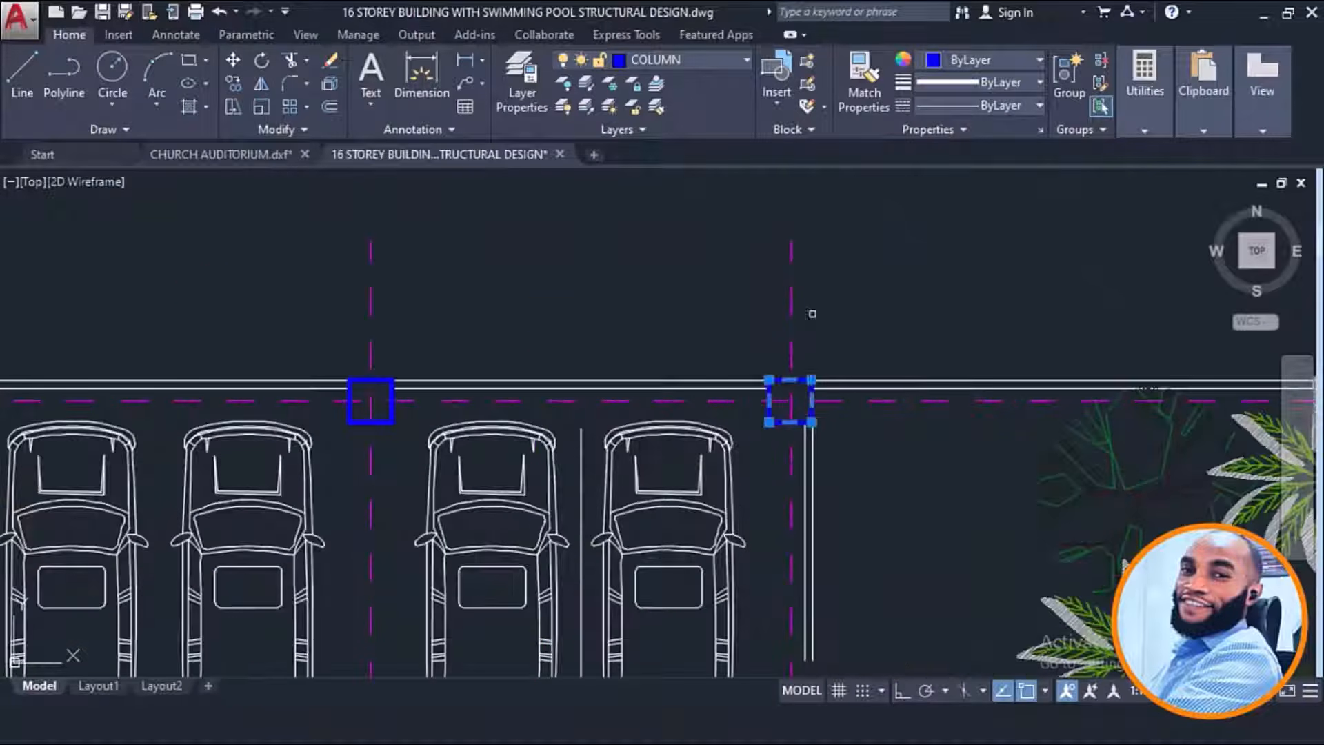
pyautogui.press('Return')
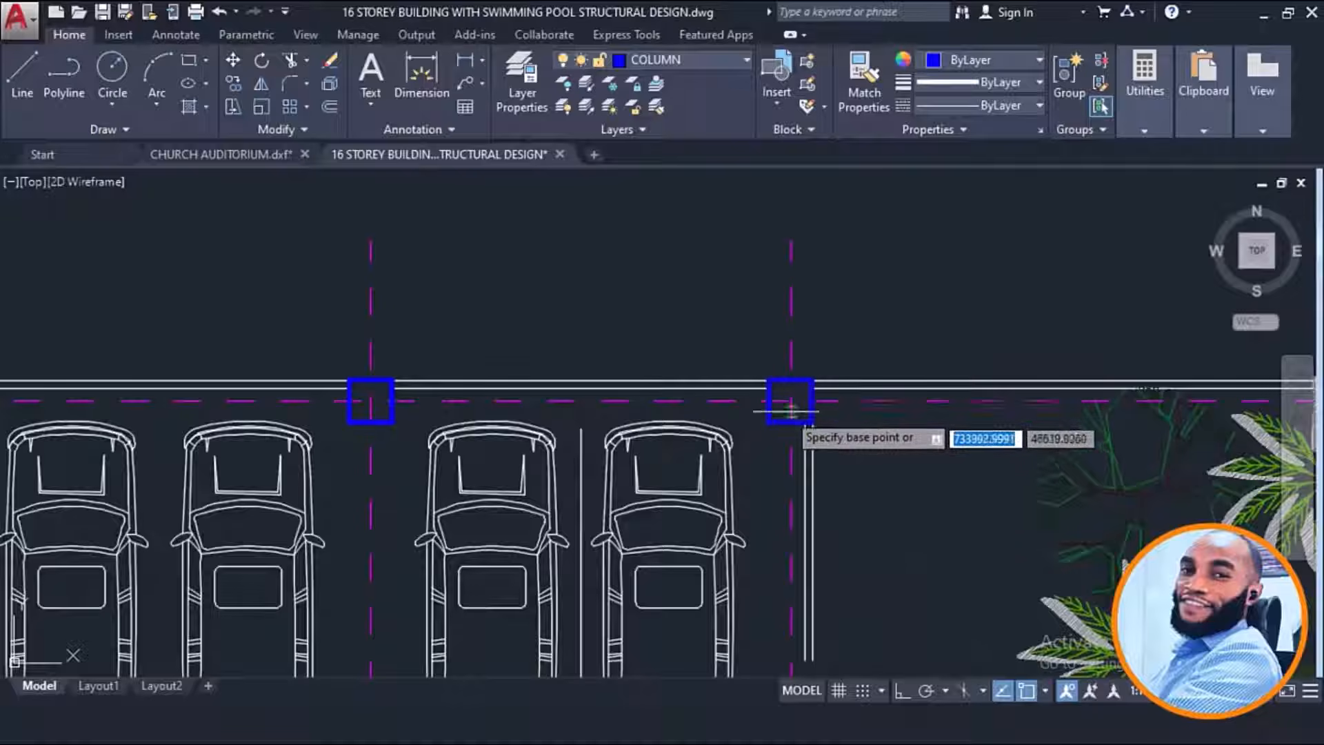
pyautogui.scroll(2, 790, 403)
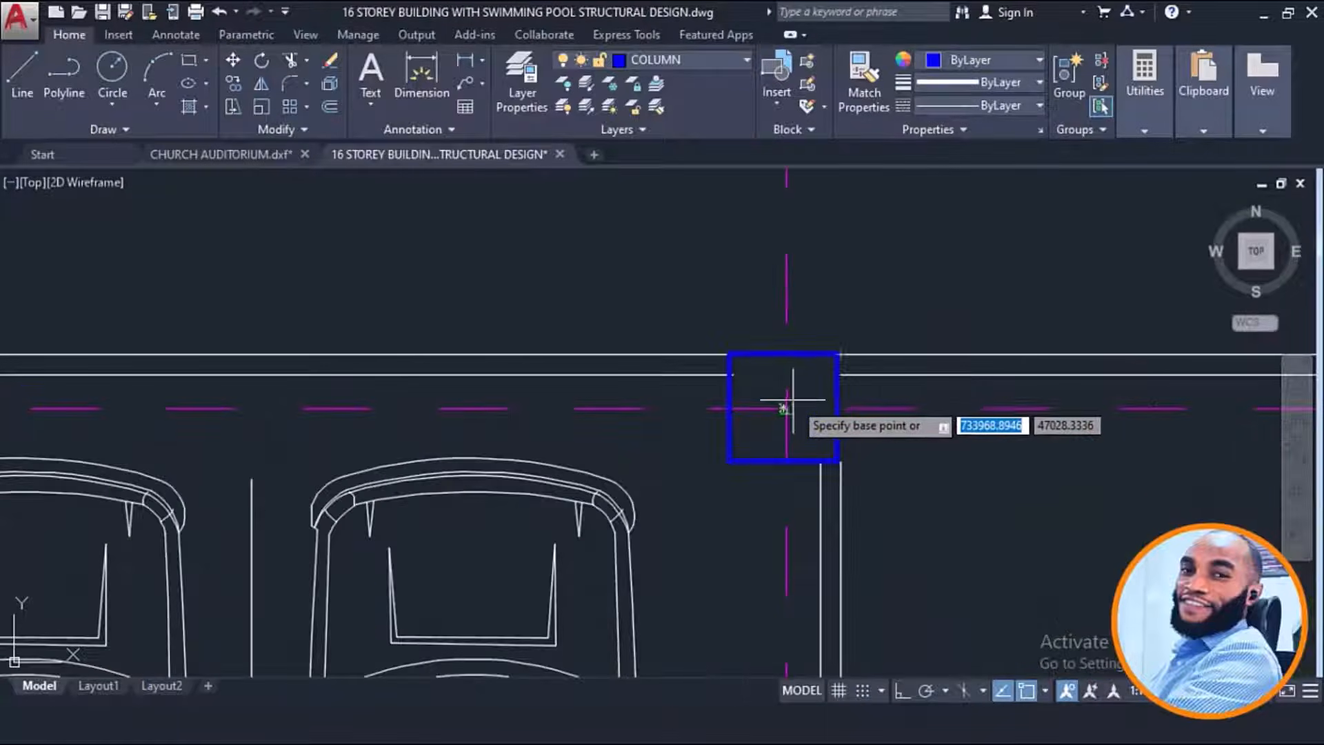
pyautogui.scroll(4, 821, 369)
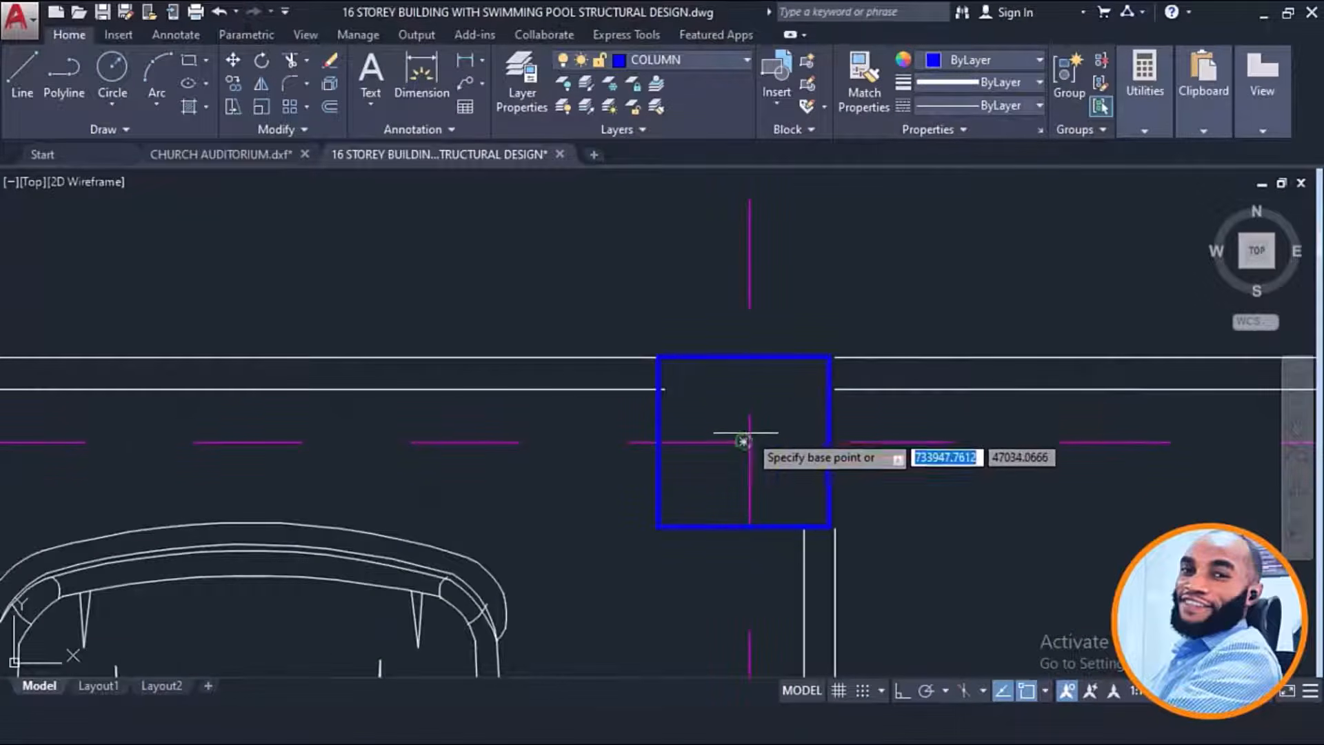
pyautogui.scroll(-5, 759, 373)
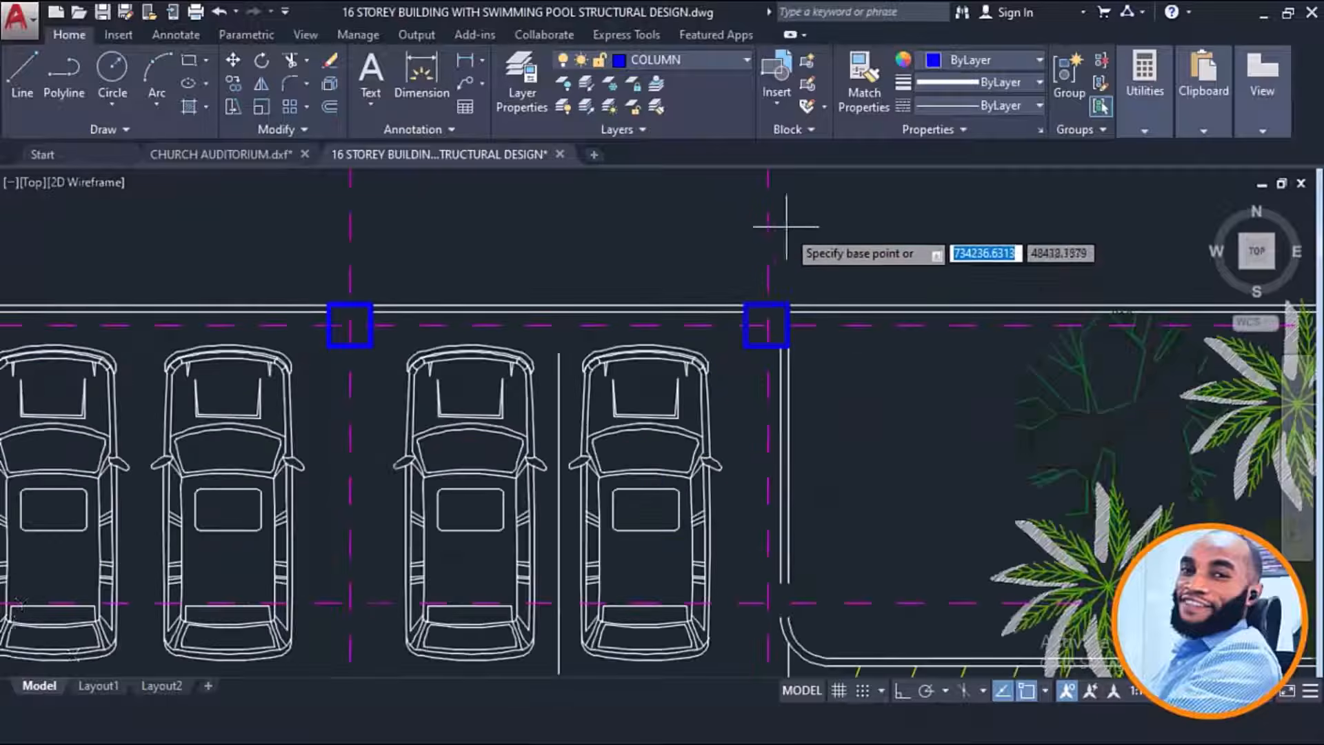
pyautogui.scroll(5, 783, 228)
pyautogui.scroll(-4, 791, 256)
pyautogui.scroll(2, 766, 482)
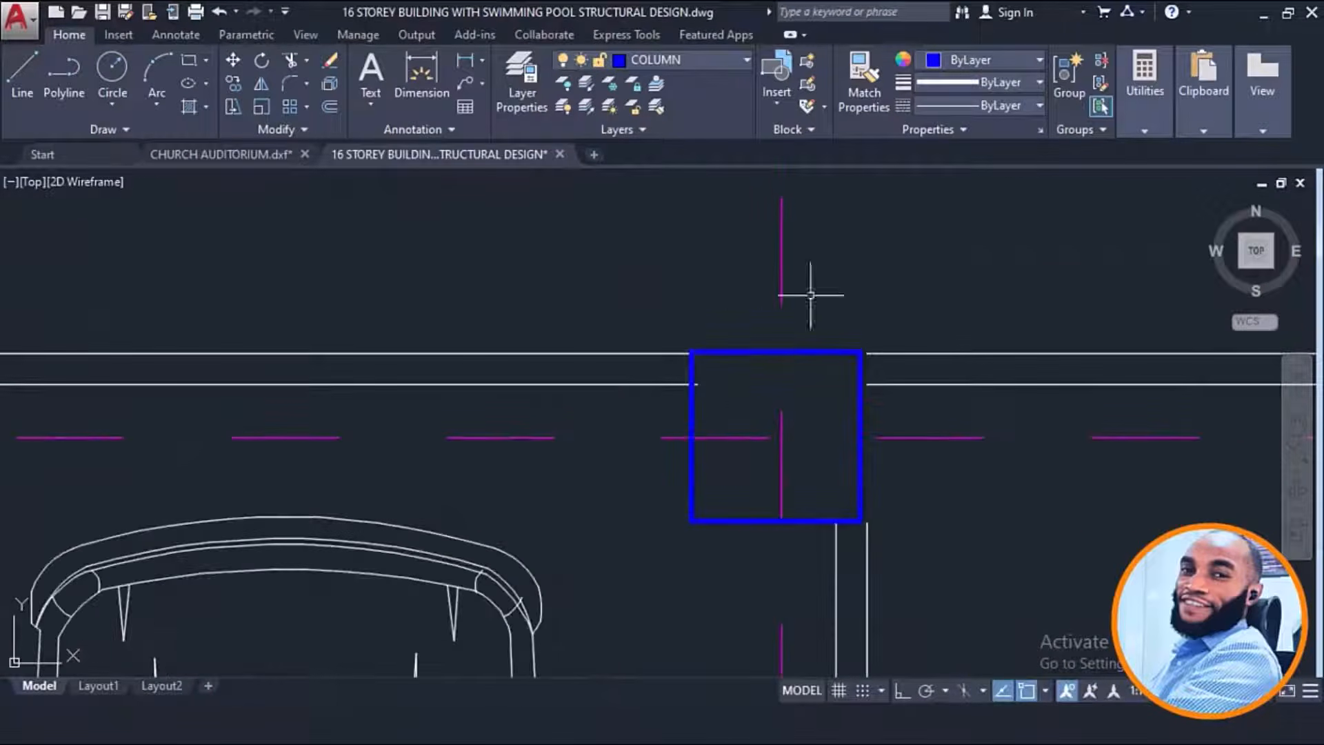
pyautogui.press('Escape')
# Step: Move vertical grid line 6 on the ground floor so it passes through the centre of the column at grid line C
pyautogui.press('Return')
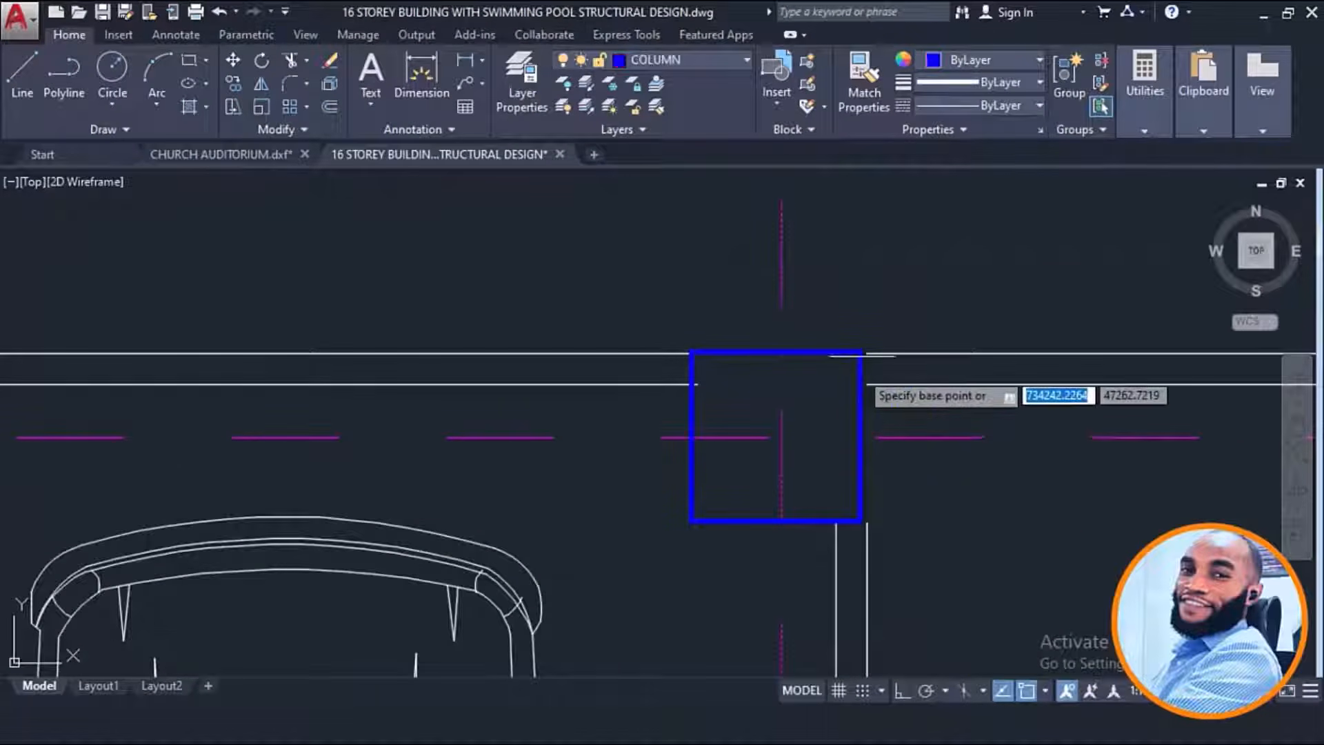
pyautogui.scroll(2, 787, 436)
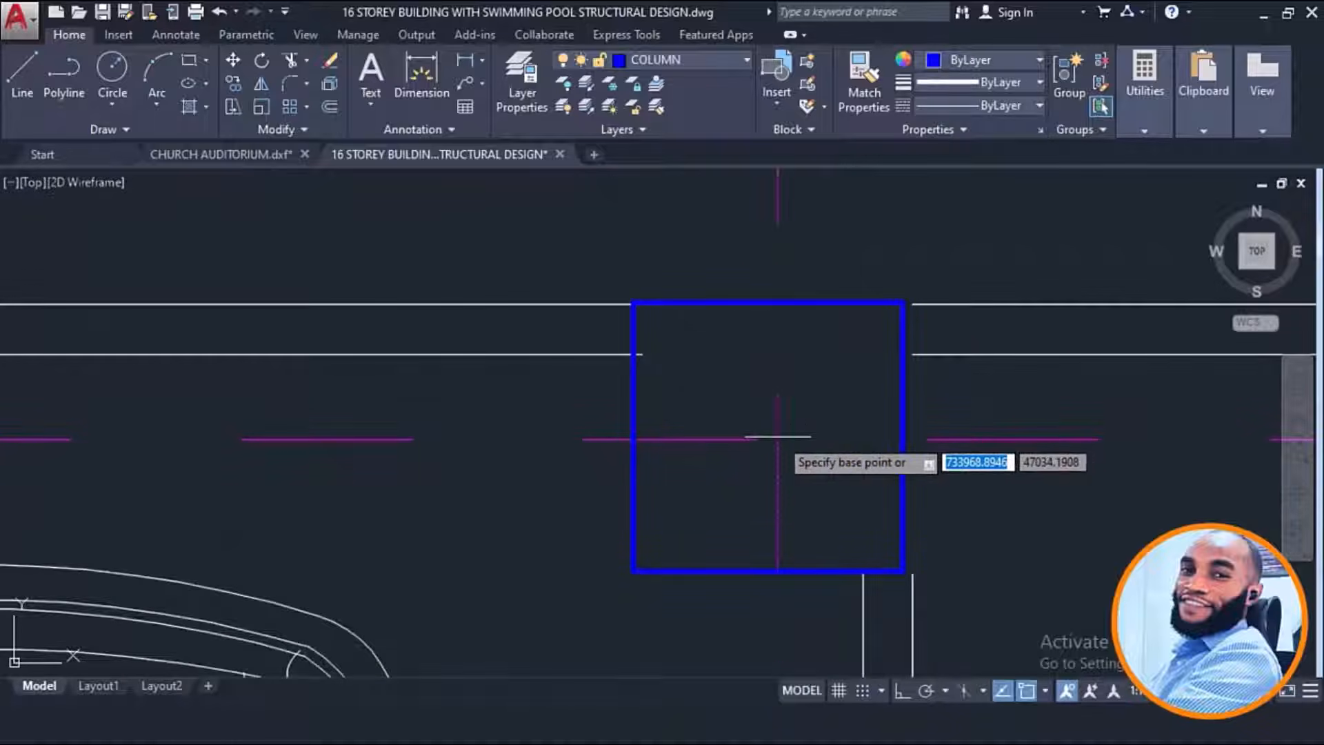
pyautogui.click(780, 439)
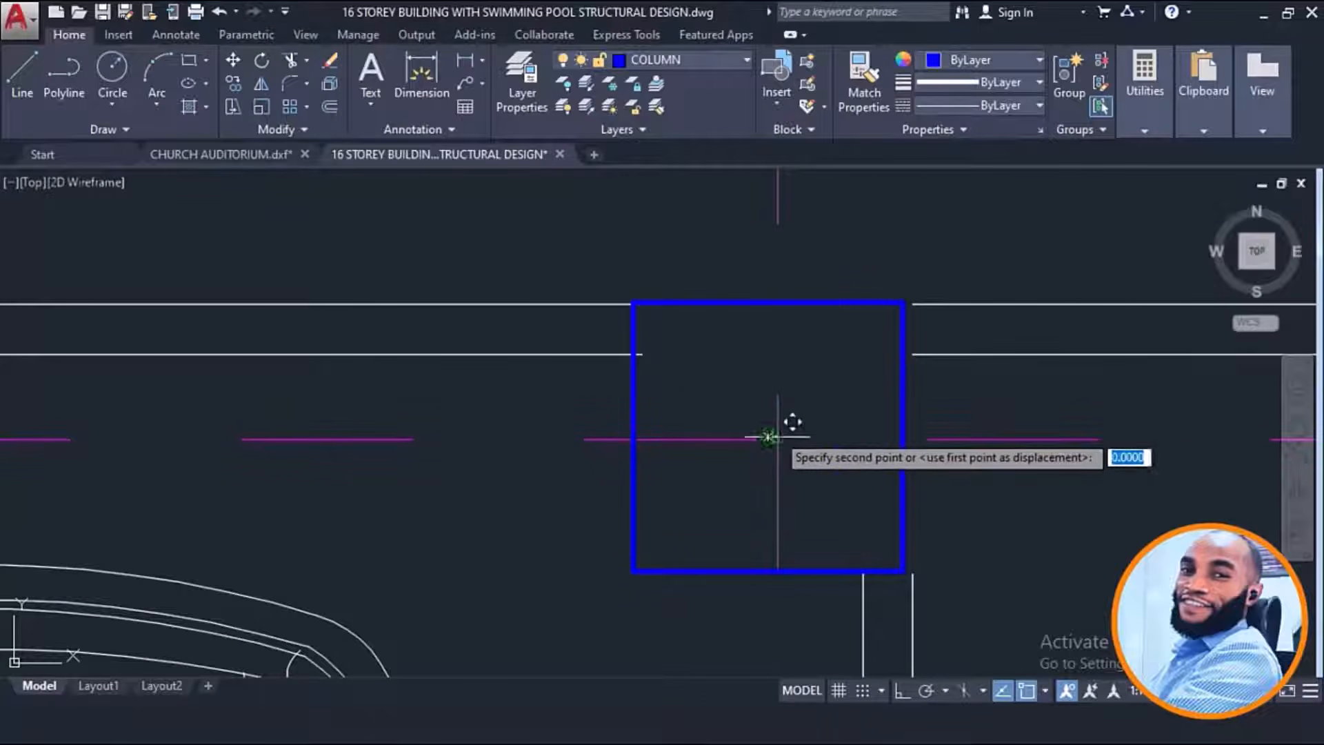
pyautogui.click(776, 438)
pyautogui.scroll(-3, 834, 276)
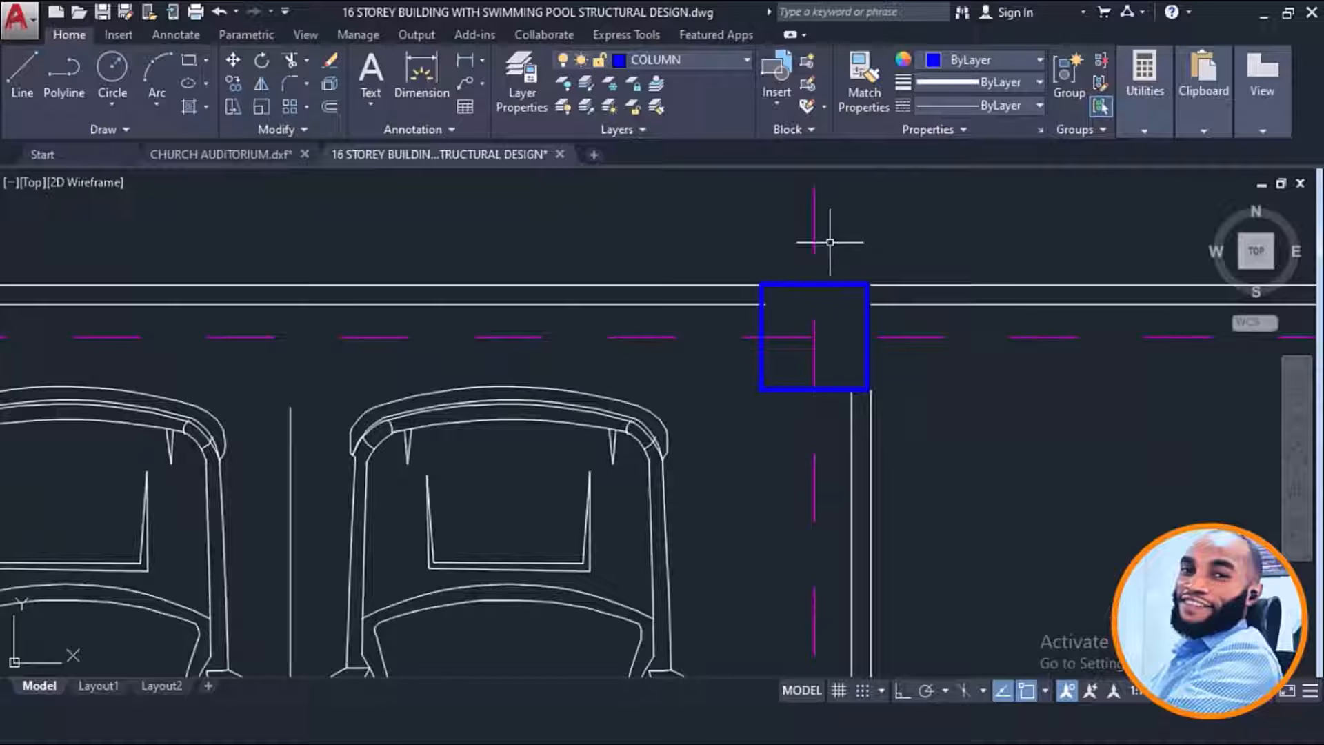
# Step: Copy the ground floor column at grid lines 6 and C by its centre to the intersection of grid lines 6 and B
pyautogui.click(830, 286)
pyautogui.press('Escape')
pyautogui.write('co')
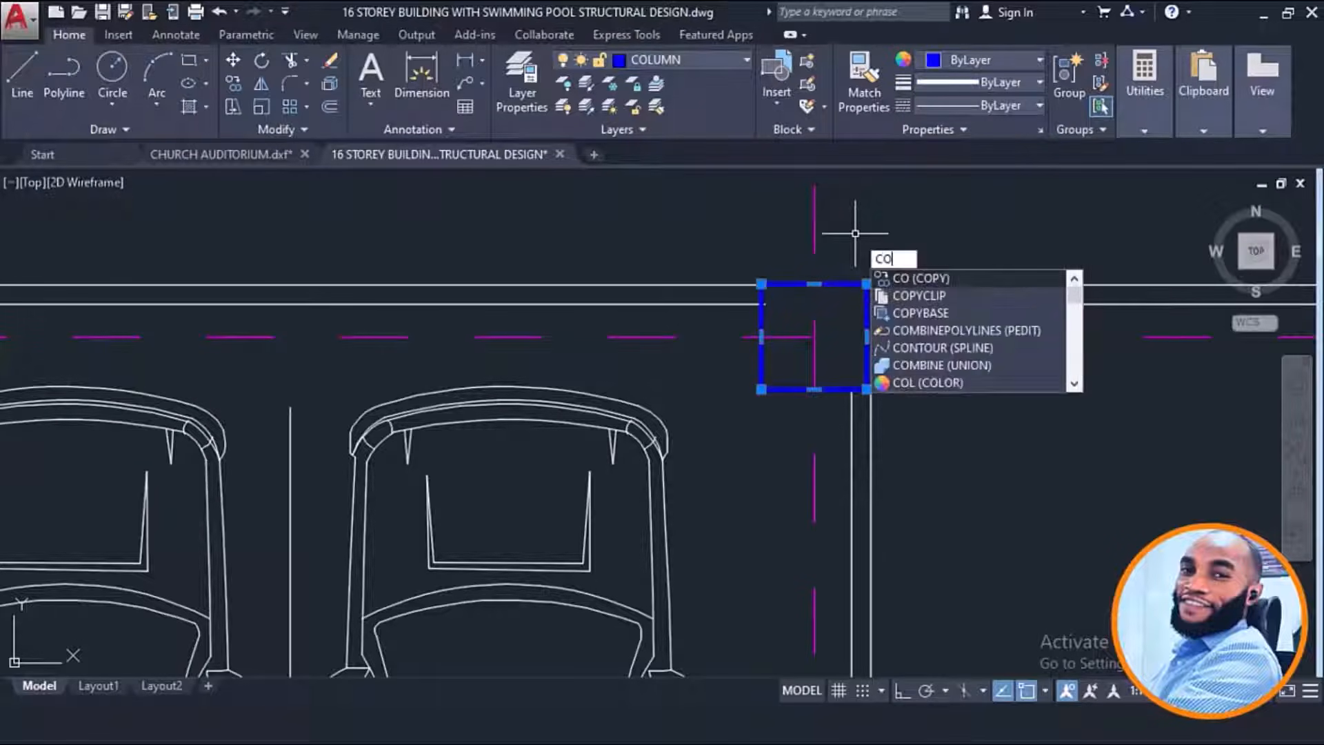
pyautogui.press('Return')
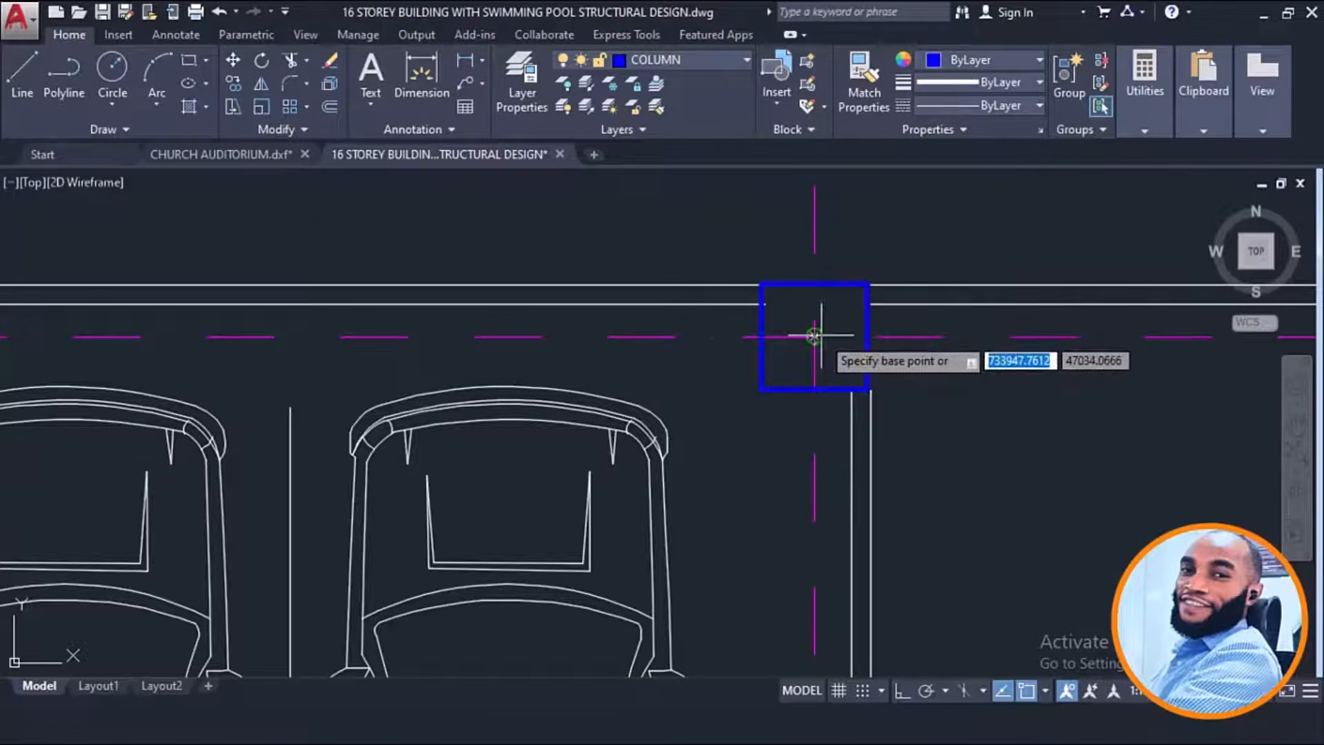
pyautogui.scroll(-5, 817, 200)
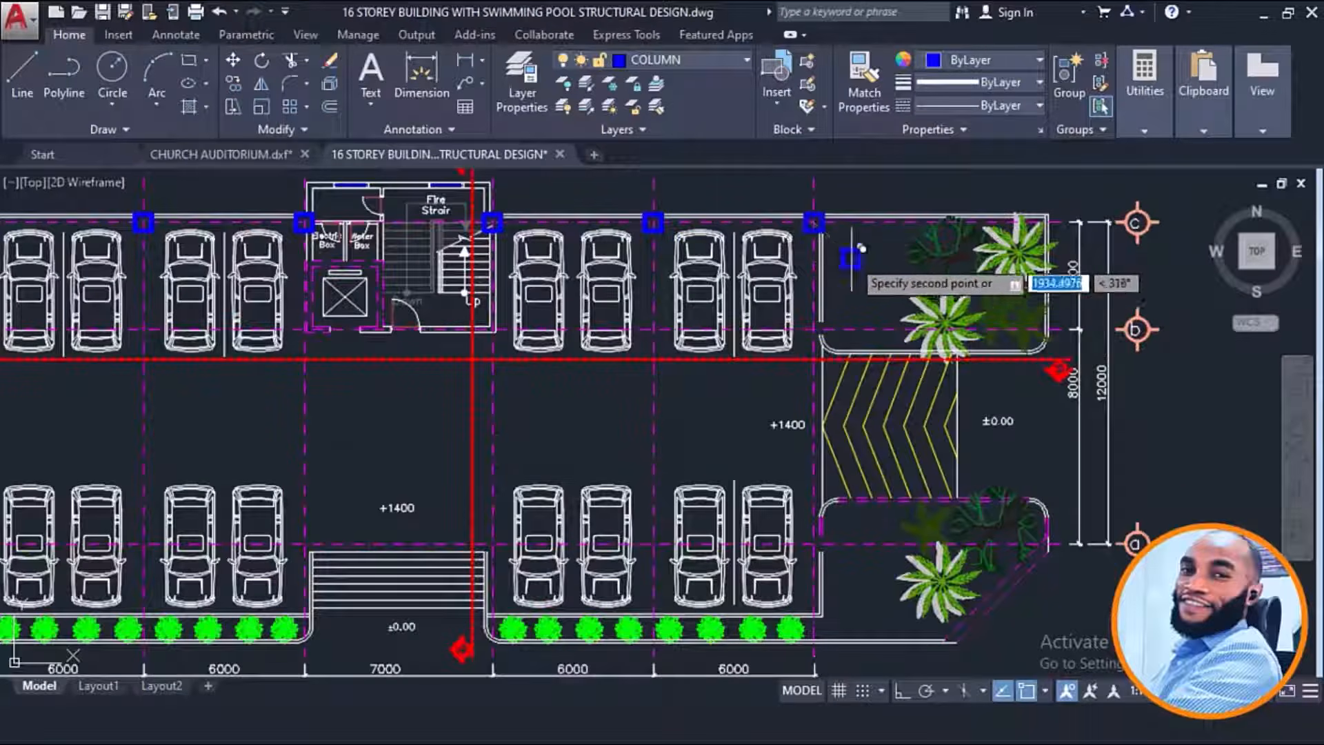
pyautogui.scroll(5, 838, 267)
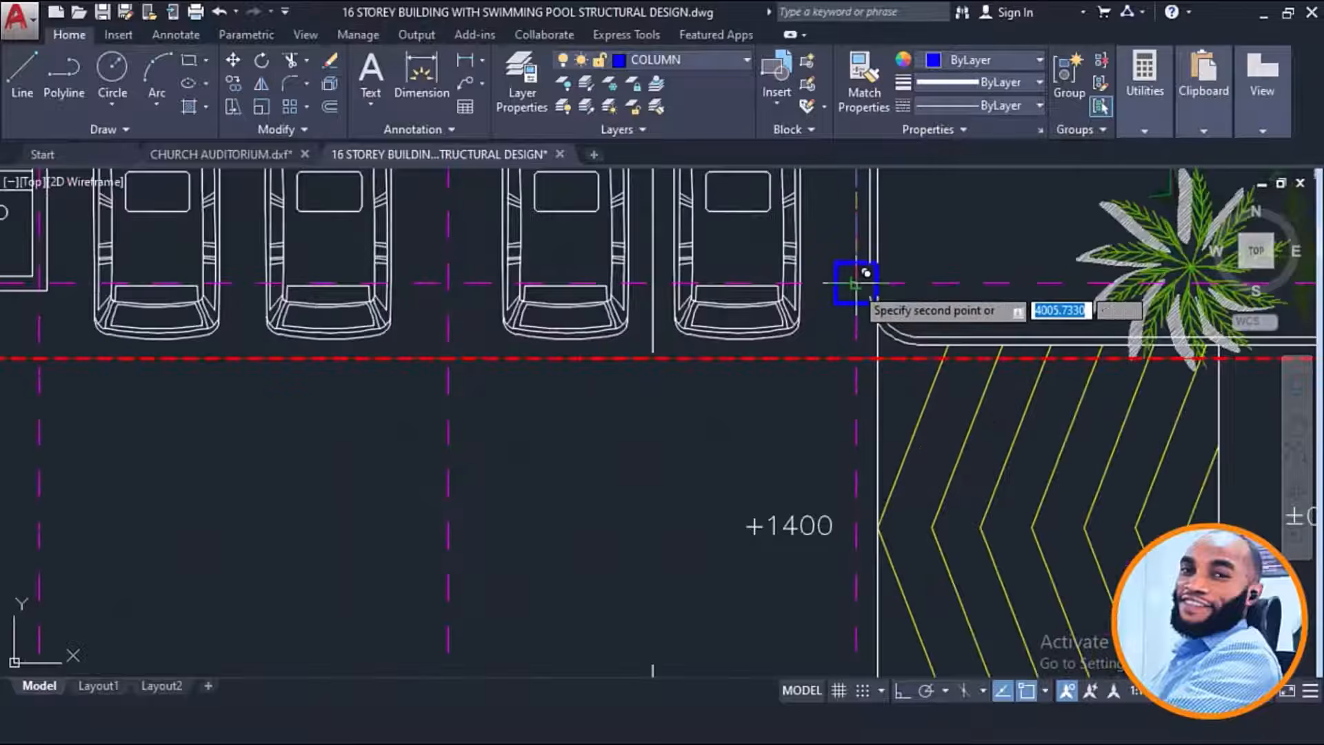
# Step: Place further column copies along ground floor grid line B at the intersections with grid lines 5 and 4
pyautogui.scroll(-3, 855, 283)
pyautogui.scroll(5, 612, 273)
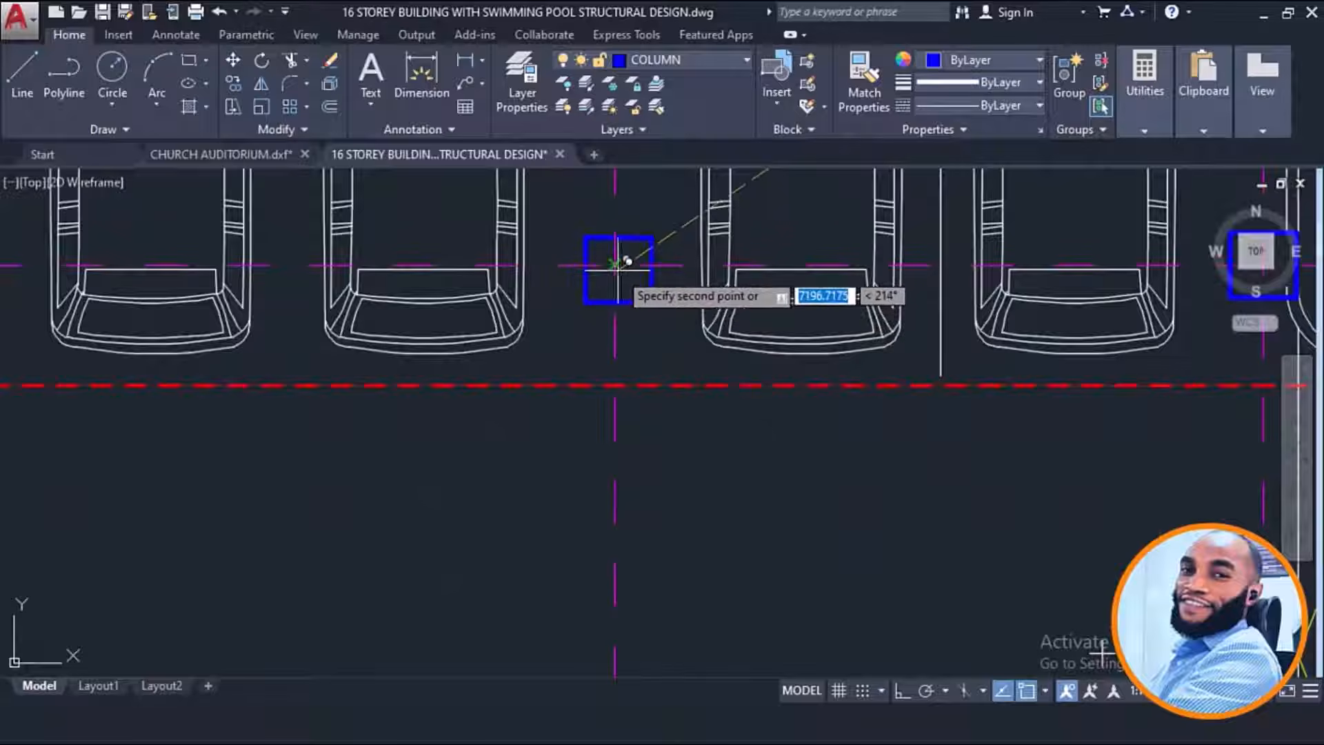
pyautogui.scroll(-4, 828, 282)
pyautogui.scroll(5, 641, 321)
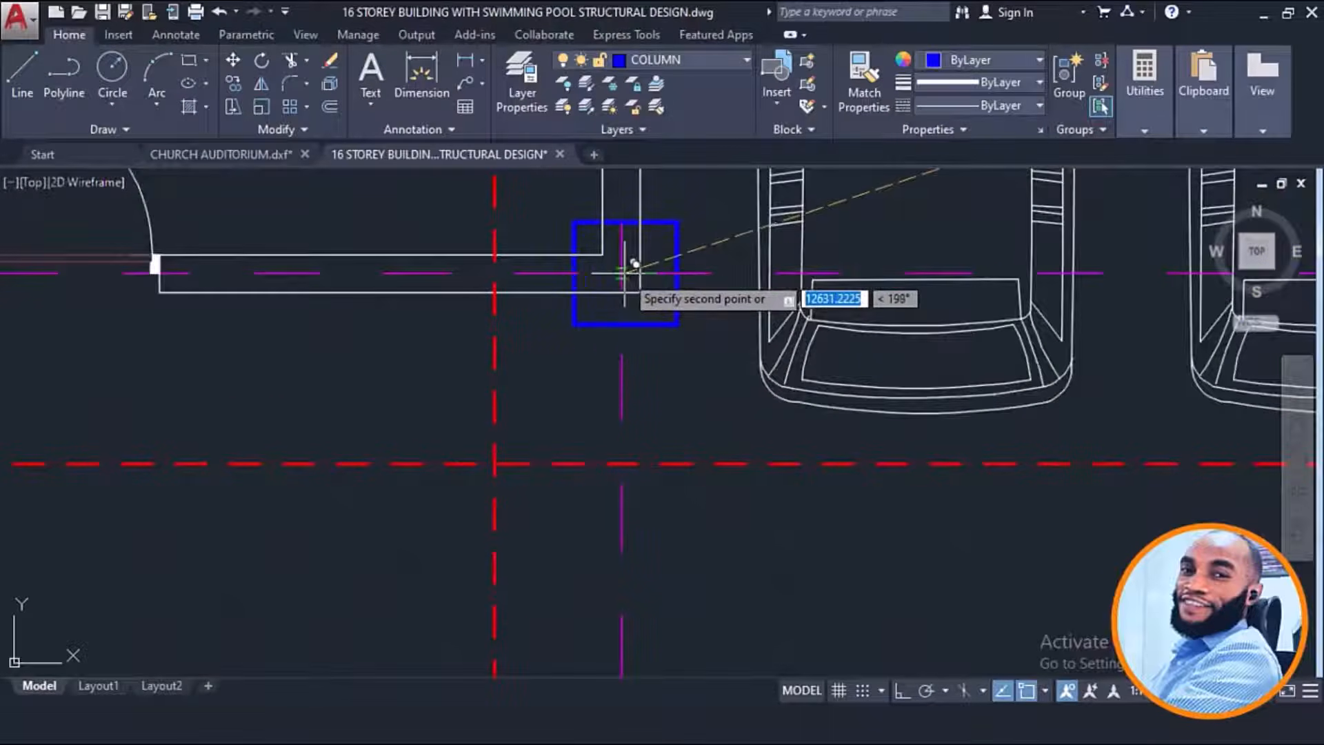
pyautogui.scroll(-4, 624, 274)
pyautogui.scroll(1, 544, 293)
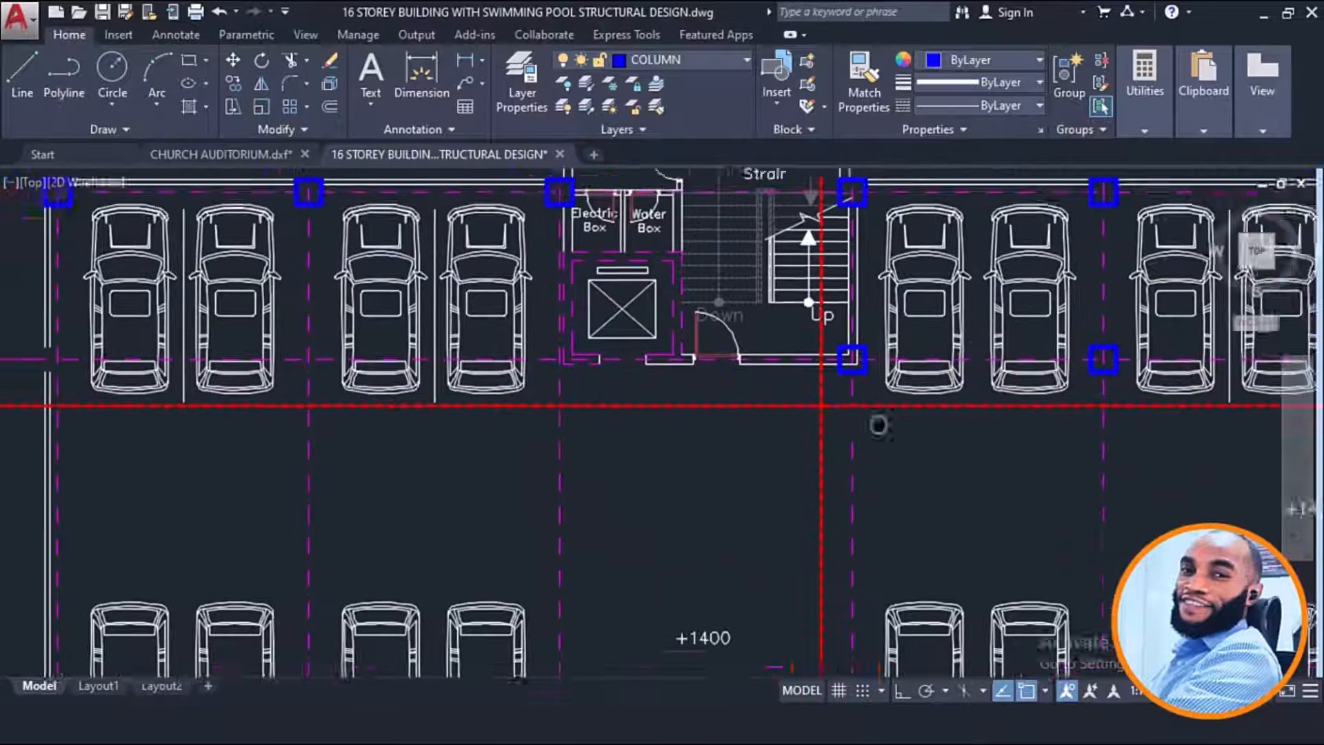
# Step: Copy the ground floor column at grid lines 4 and B by its centre to the intersection of grid lines 3 and B
pyautogui.moveTo(878, 425); pyautogui.dragTo(902, 431, button='middle')
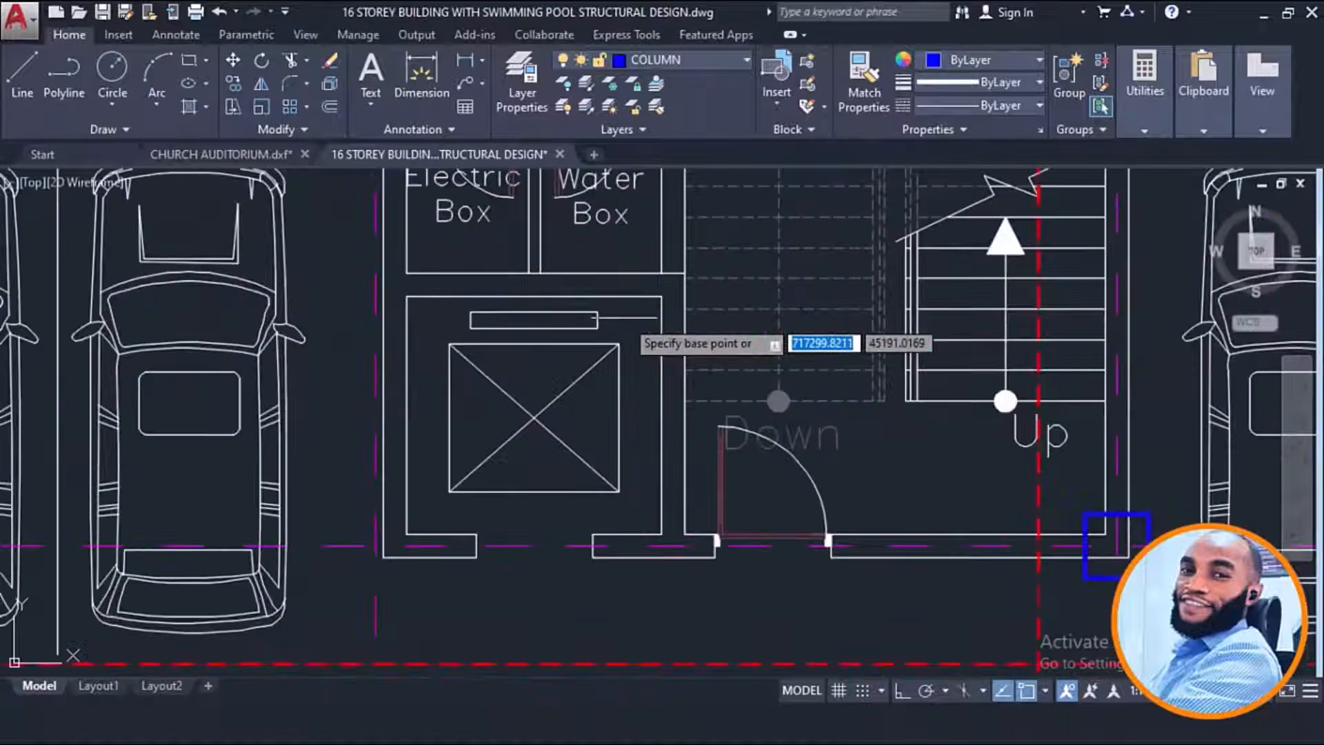
pyautogui.scroll(1, 632, 318)
pyautogui.scroll(-3, 486, 310)
pyautogui.scroll(2, 767, 419)
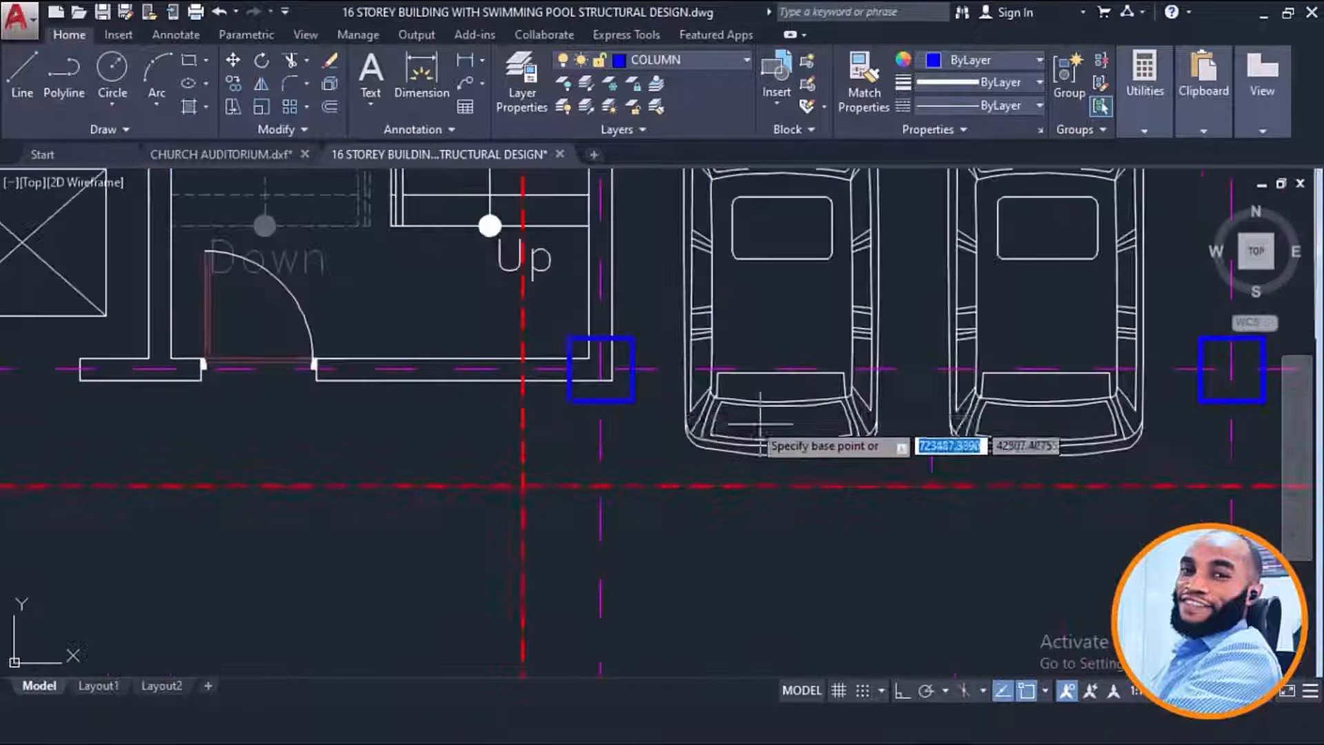
pyautogui.scroll(2, 569, 362)
pyautogui.scroll(-5, 690, 331)
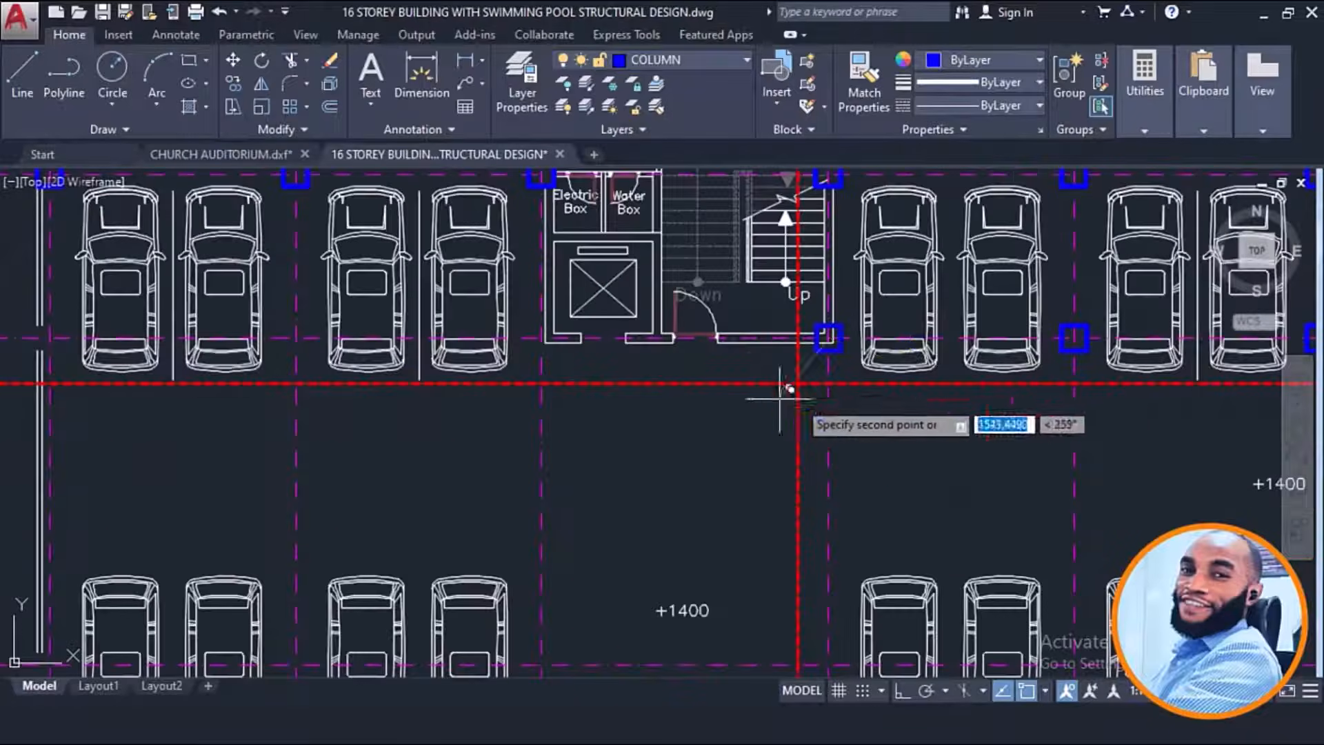
pyautogui.scroll(5, 579, 378)
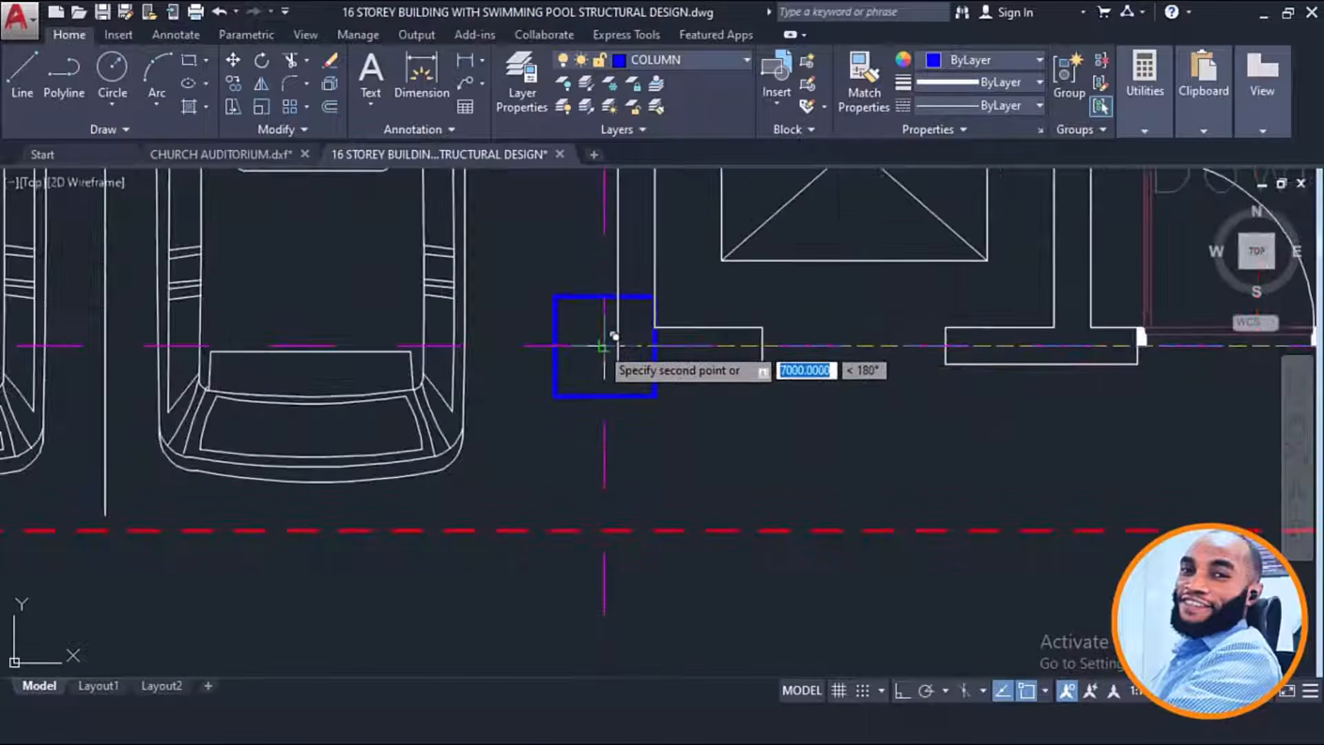
pyautogui.click(604, 346)
# Step: Place further column copies along ground floor grid line B at the intersections with grid lines 2 and 1
pyautogui.scroll(-4, 595, 461)
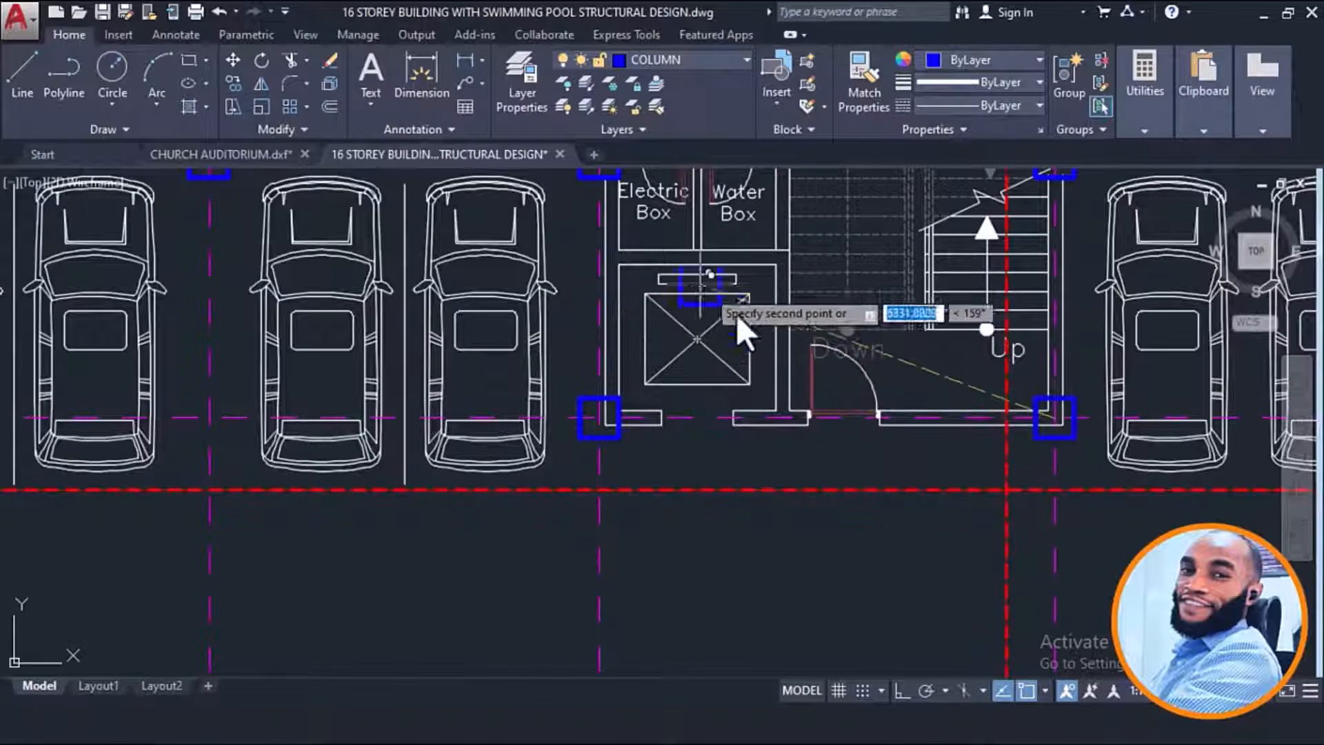
pyautogui.scroll(2, 737, 304)
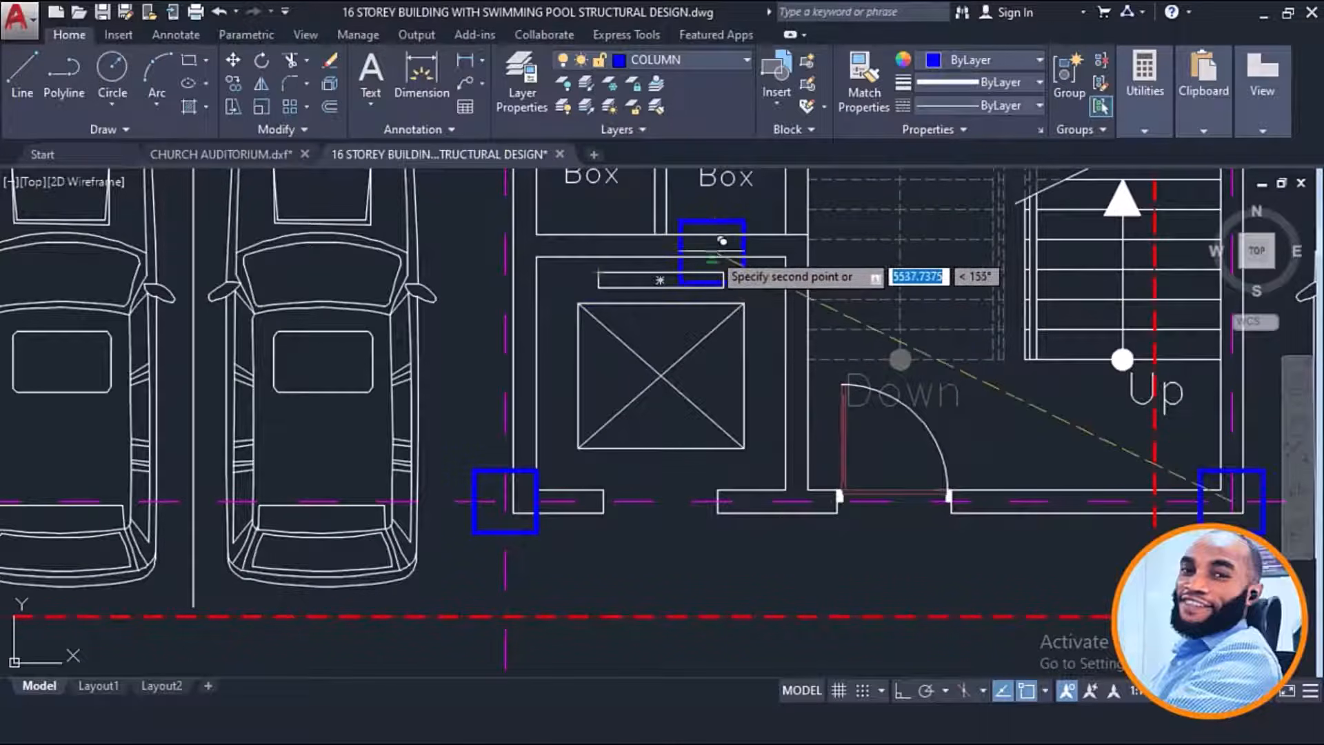
pyautogui.moveTo(713, 241); pyautogui.dragTo(714, 333, button='middle')
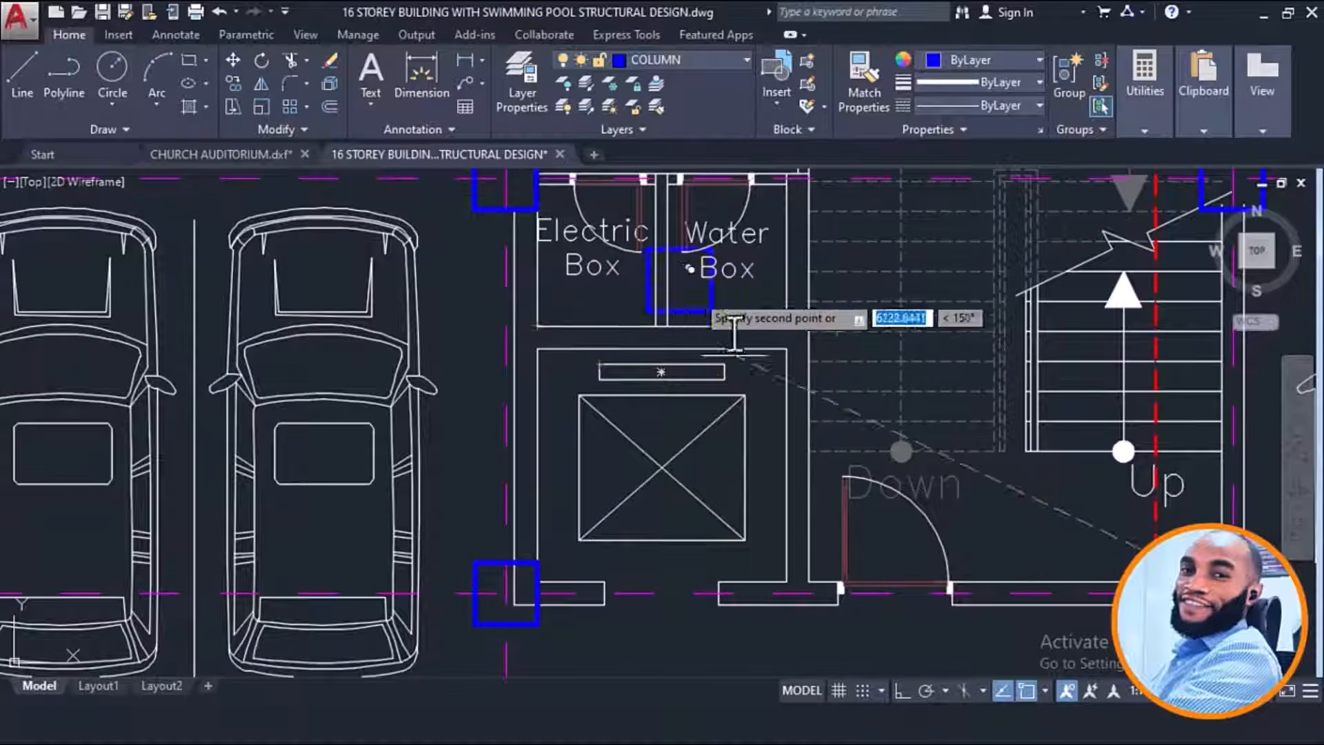
pyautogui.moveTo(754, 540)
pyautogui.mouseDown(button='middle')
pyautogui.moveTo(719, 340)
pyautogui.moveTo(762, 532)
pyautogui.mouseUp(button='middle')
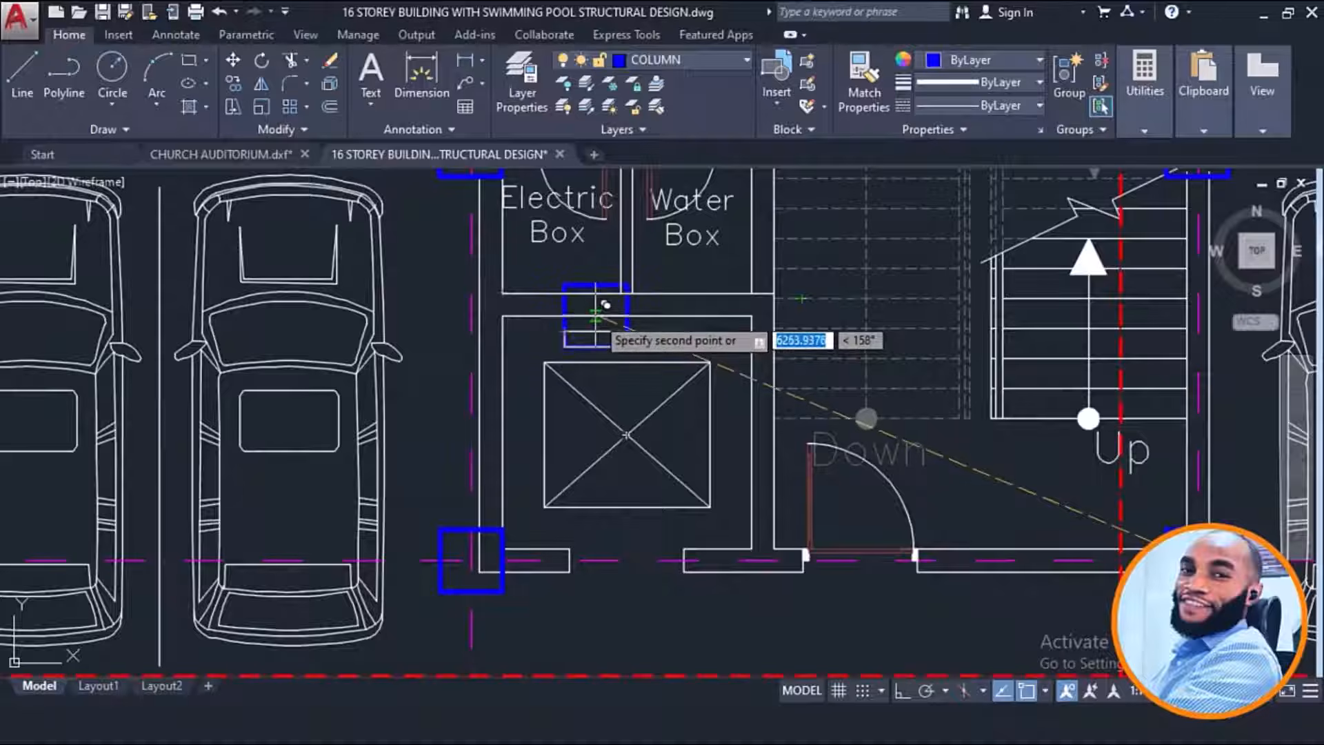
pyautogui.scroll(-3, 585, 289)
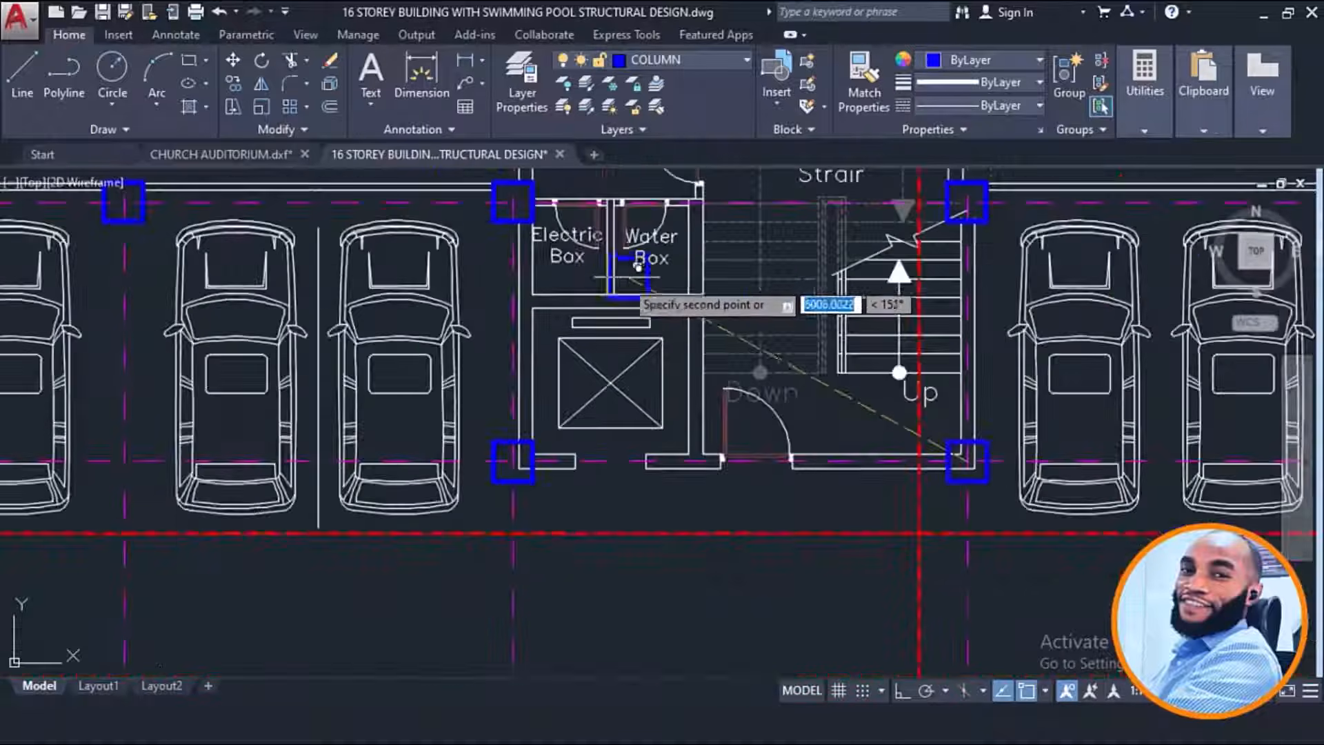
pyautogui.scroll(-2, 586, 289)
pyautogui.moveTo(555, 335); pyautogui.dragTo(633, 291, button='middle')
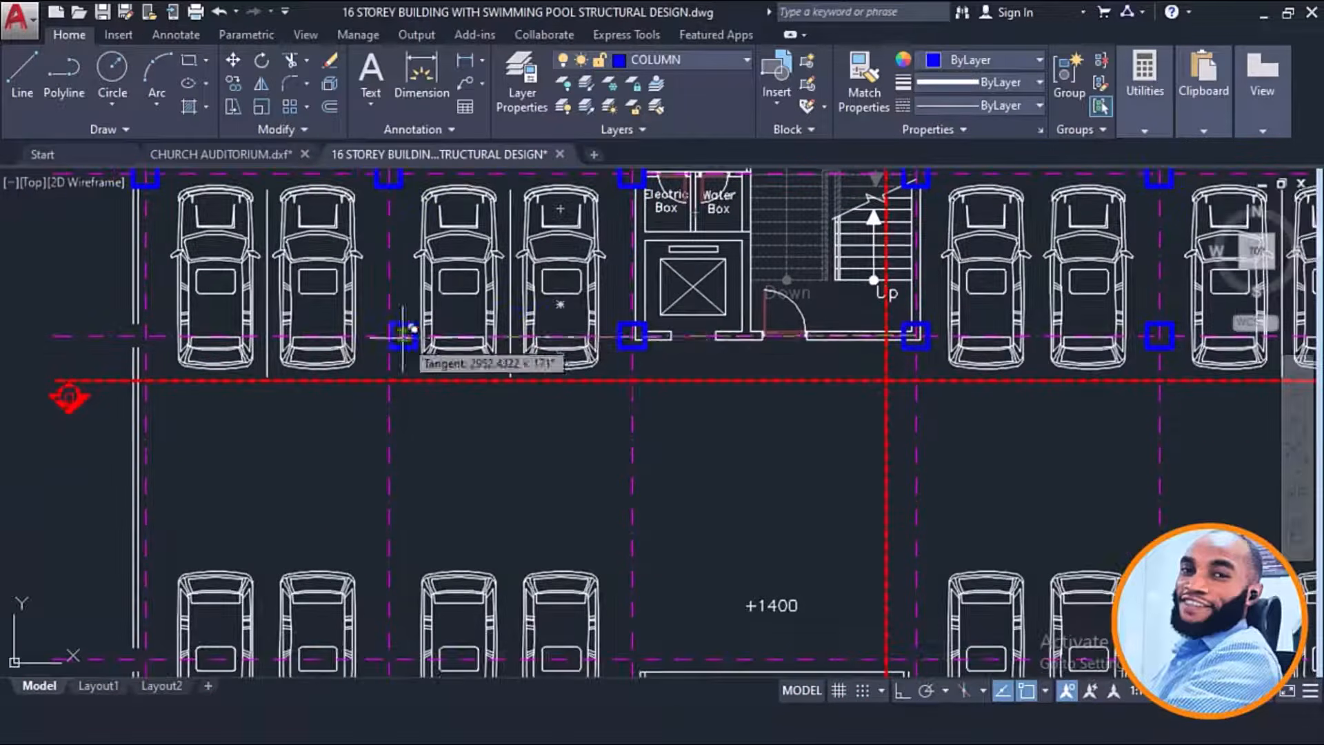
pyautogui.scroll(2, 392, 336)
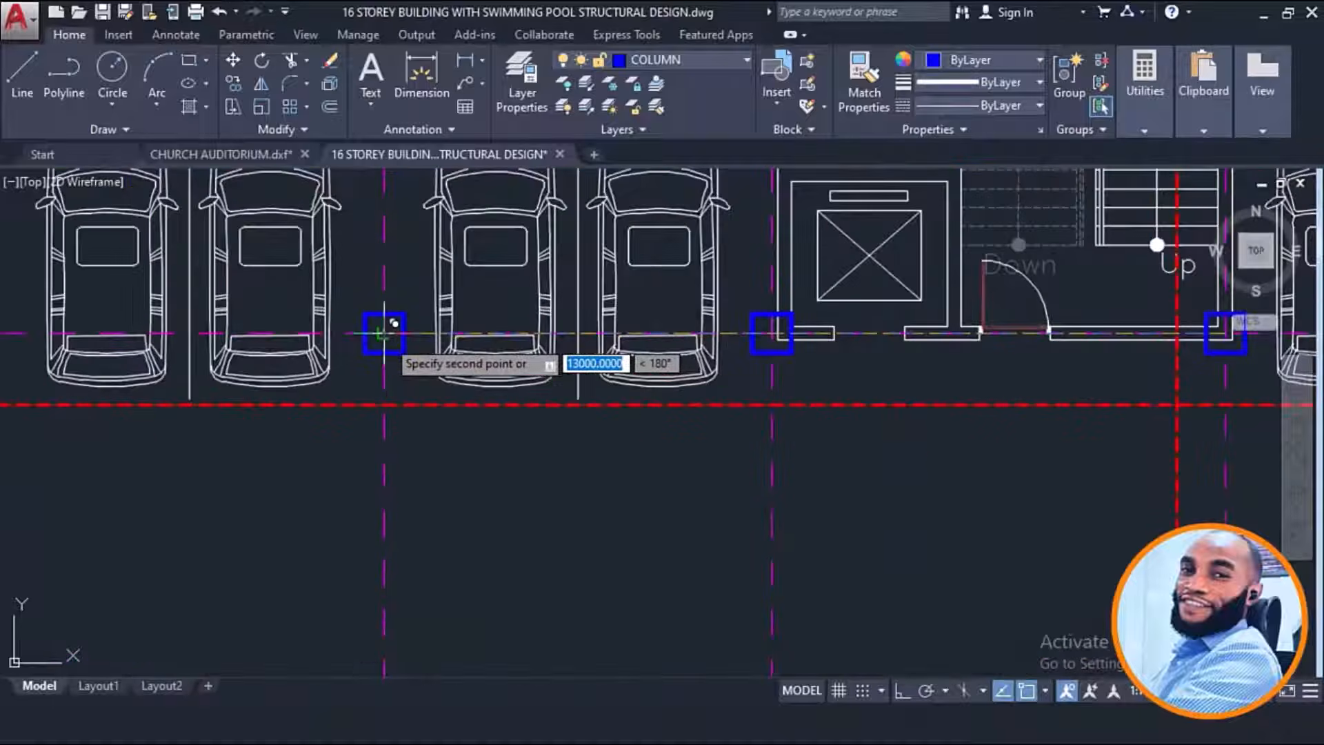
pyautogui.scroll(-3, 437, 319)
pyautogui.scroll(3, 379, 307)
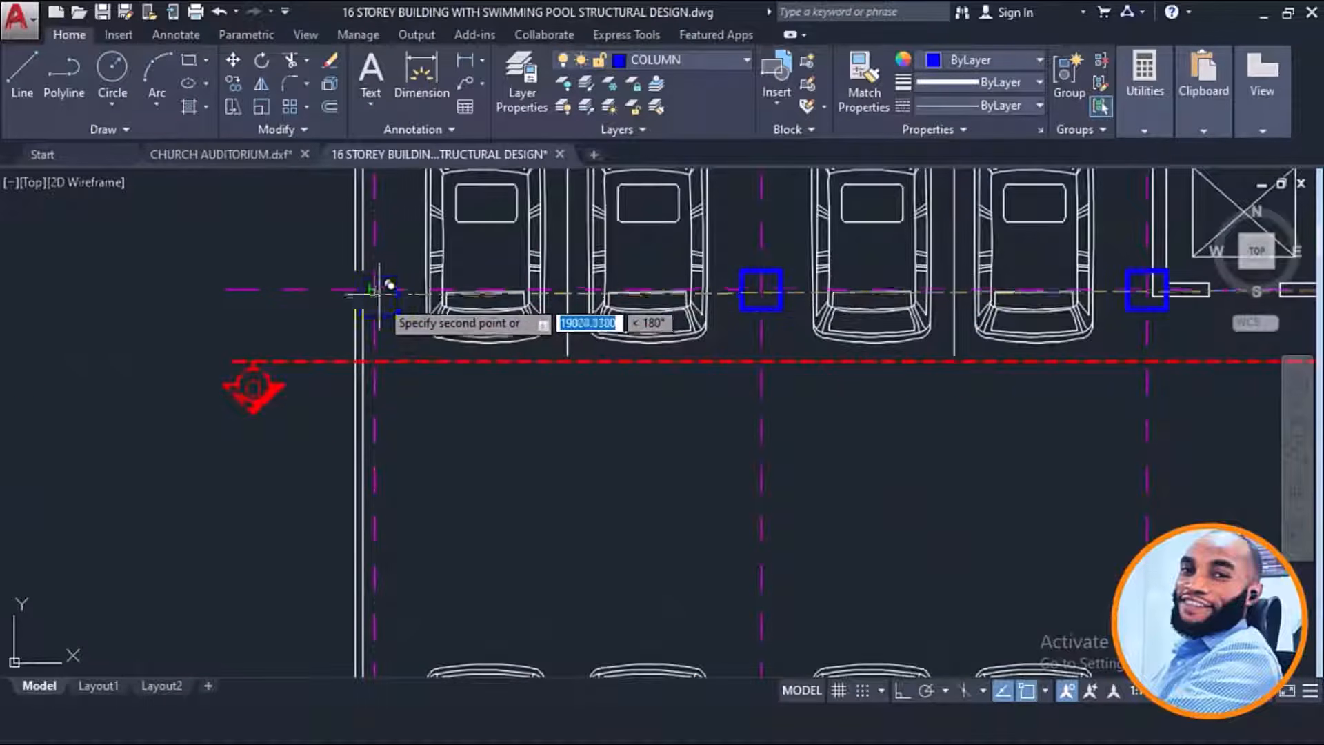
# Step: Place column copies along ground floor grid line A at the intersections with grid lines 1, 2 and 3
pyautogui.scroll(-3, 373, 290)
pyautogui.scroll(3, 382, 345)
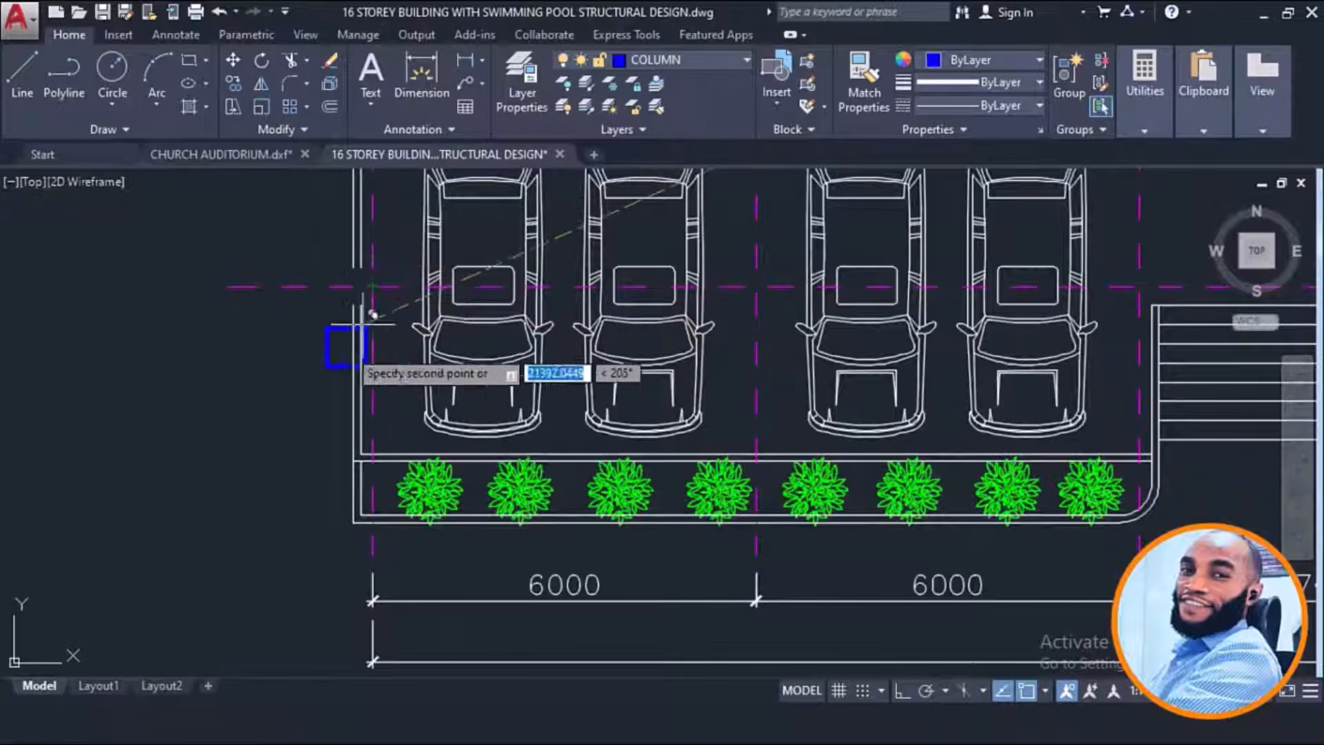
pyautogui.scroll(-3, 331, 406)
pyautogui.scroll(2, 440, 373)
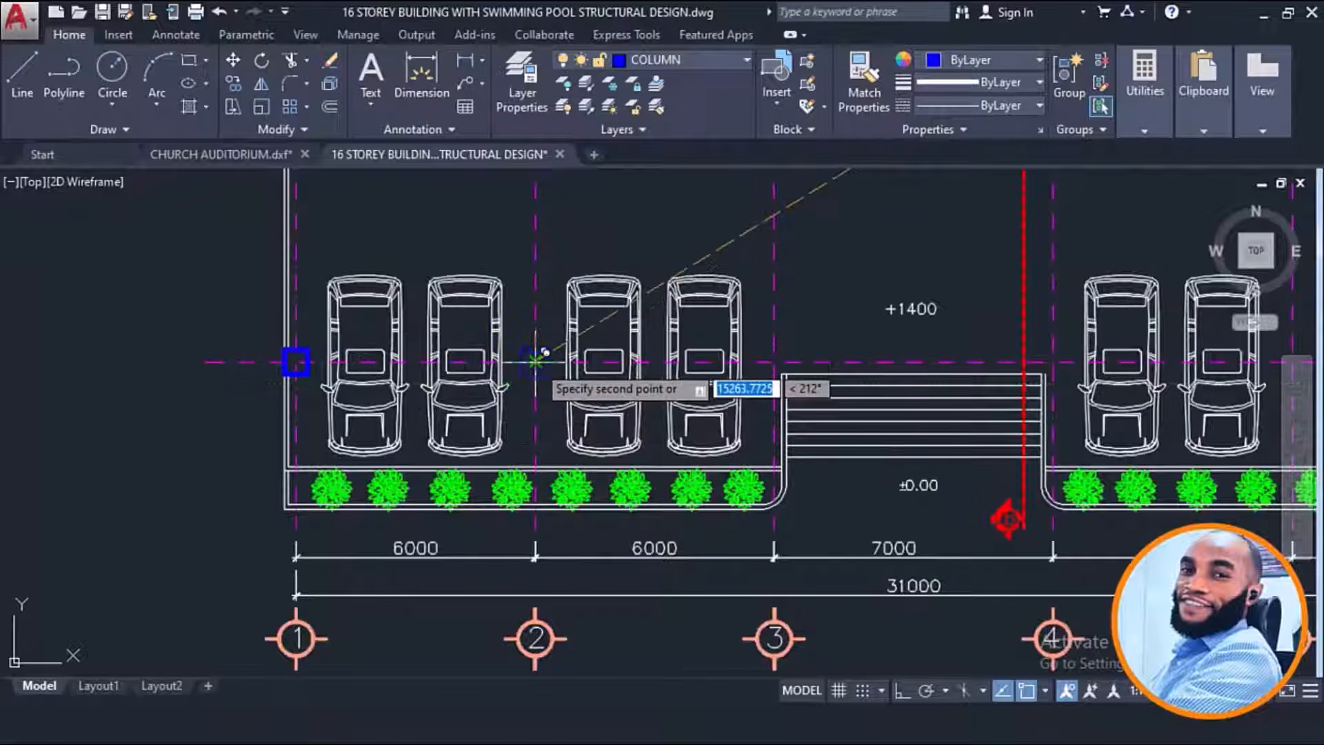
pyautogui.scroll(-4, 413, 438)
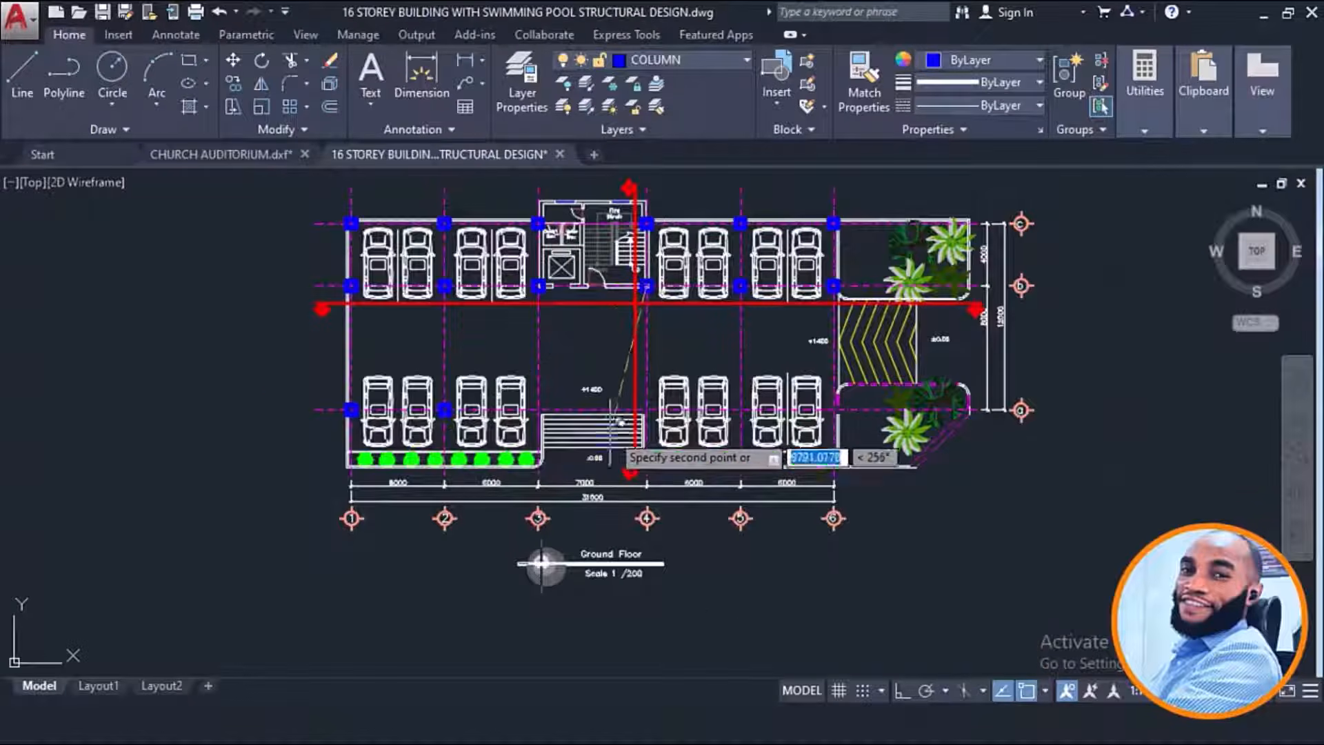
pyautogui.scroll(2, 612, 406)
pyautogui.scroll(2, 503, 413)
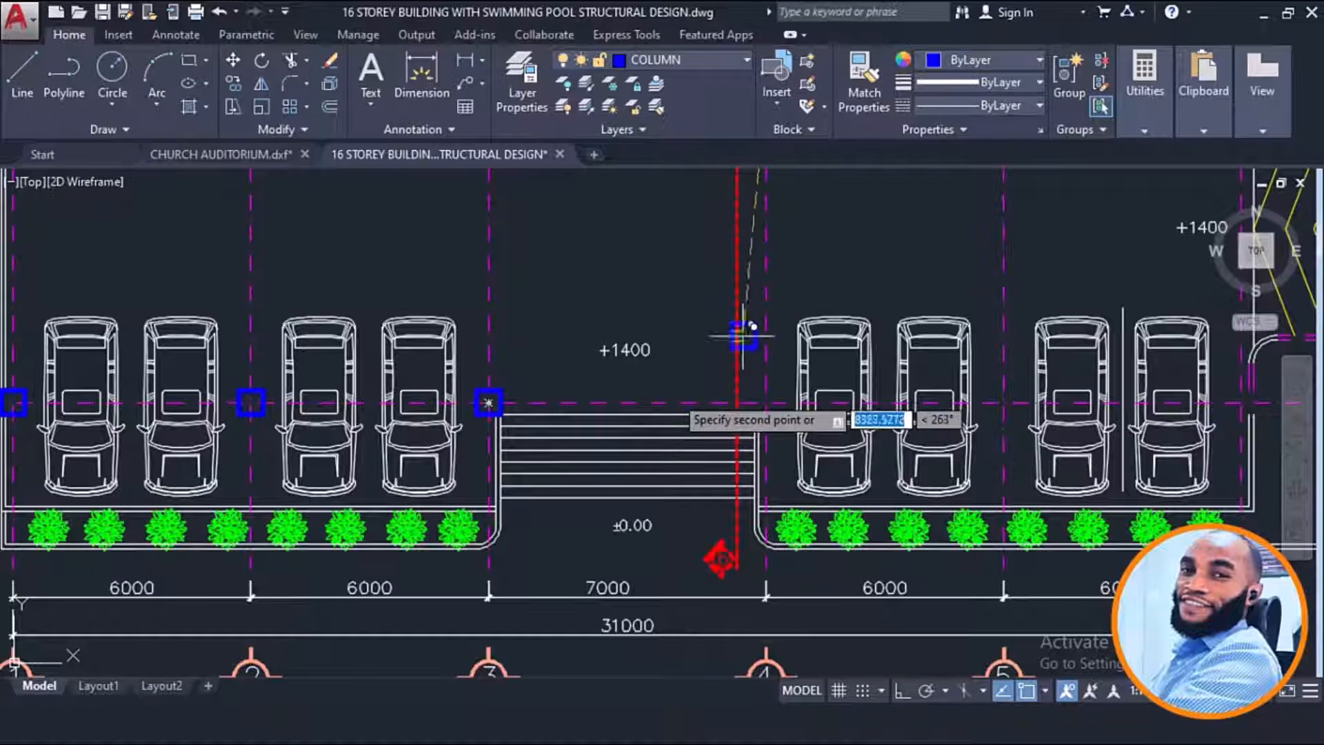
# Step: Place column copies along grid line A at the intersections with grid lines 4, 5 and 6, and finish copying
pyautogui.scroll(2, 785, 413)
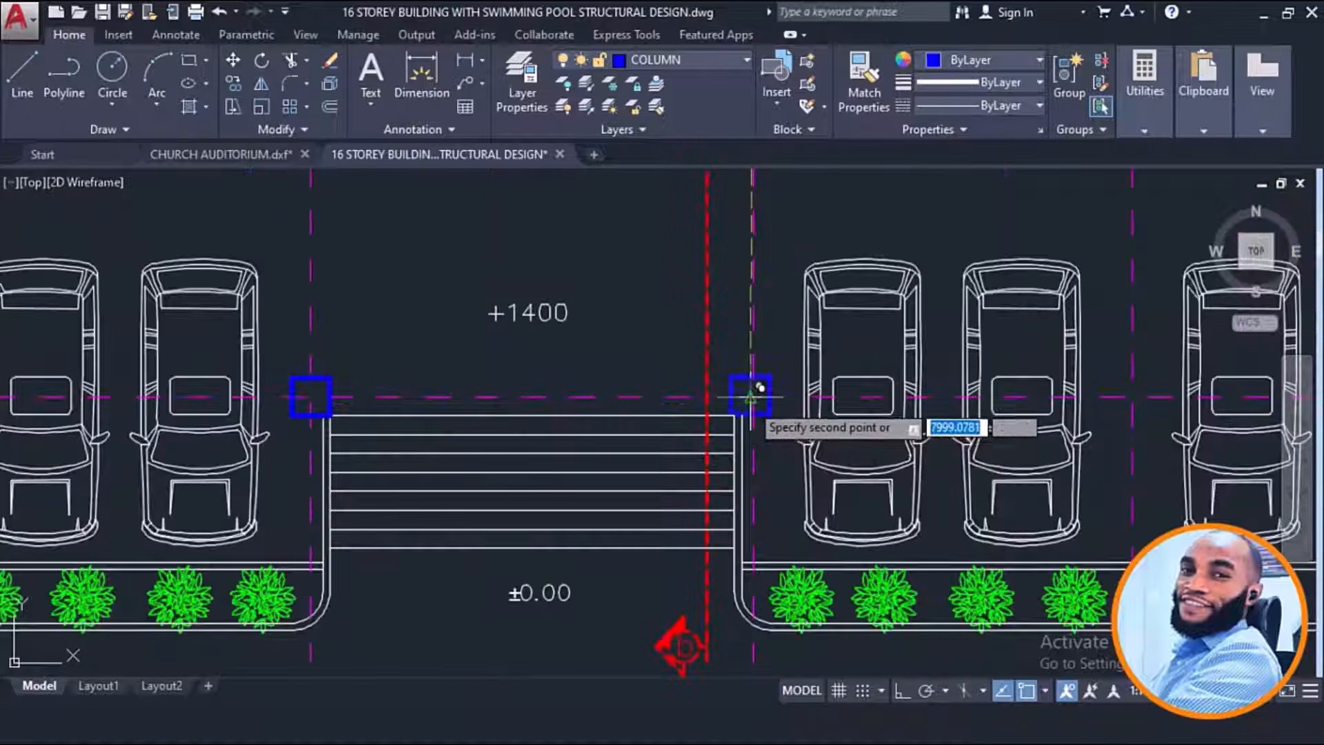
pyautogui.scroll(-3, 717, 393)
pyautogui.scroll(2, 623, 400)
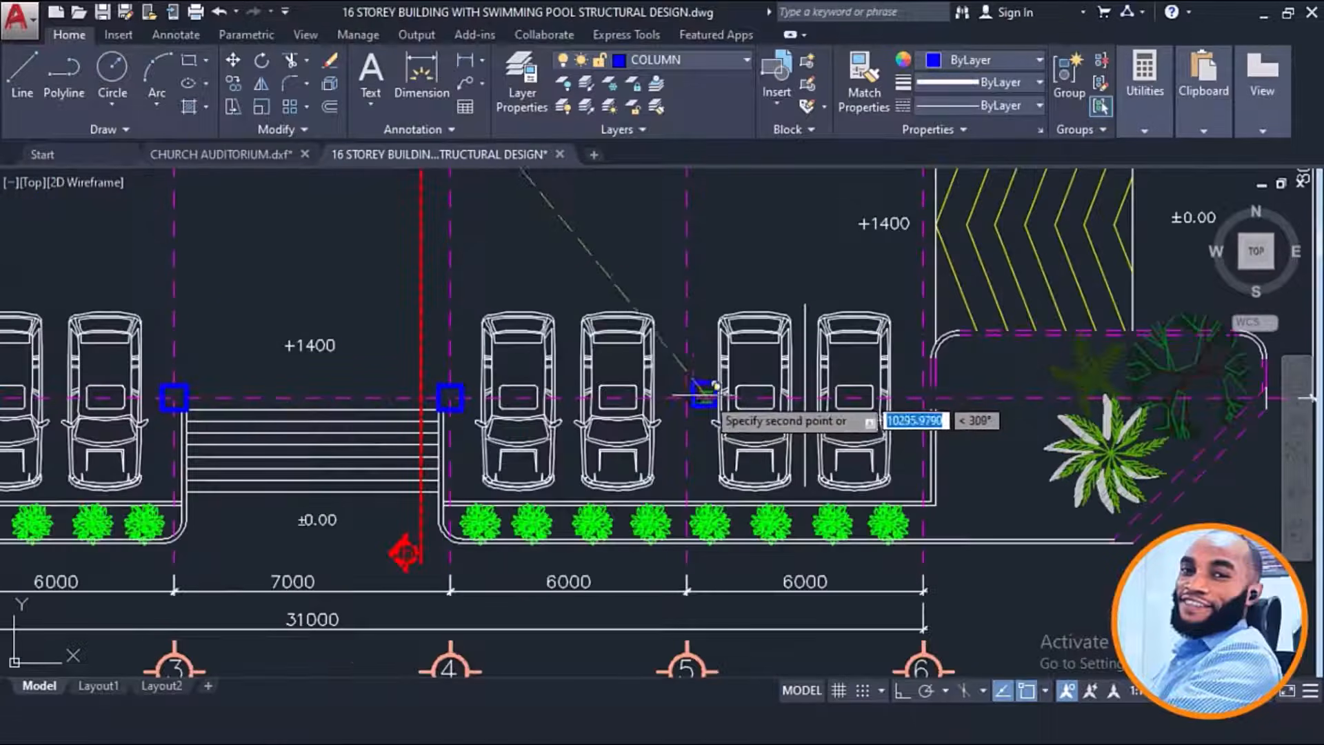
pyautogui.scroll(2, 912, 407)
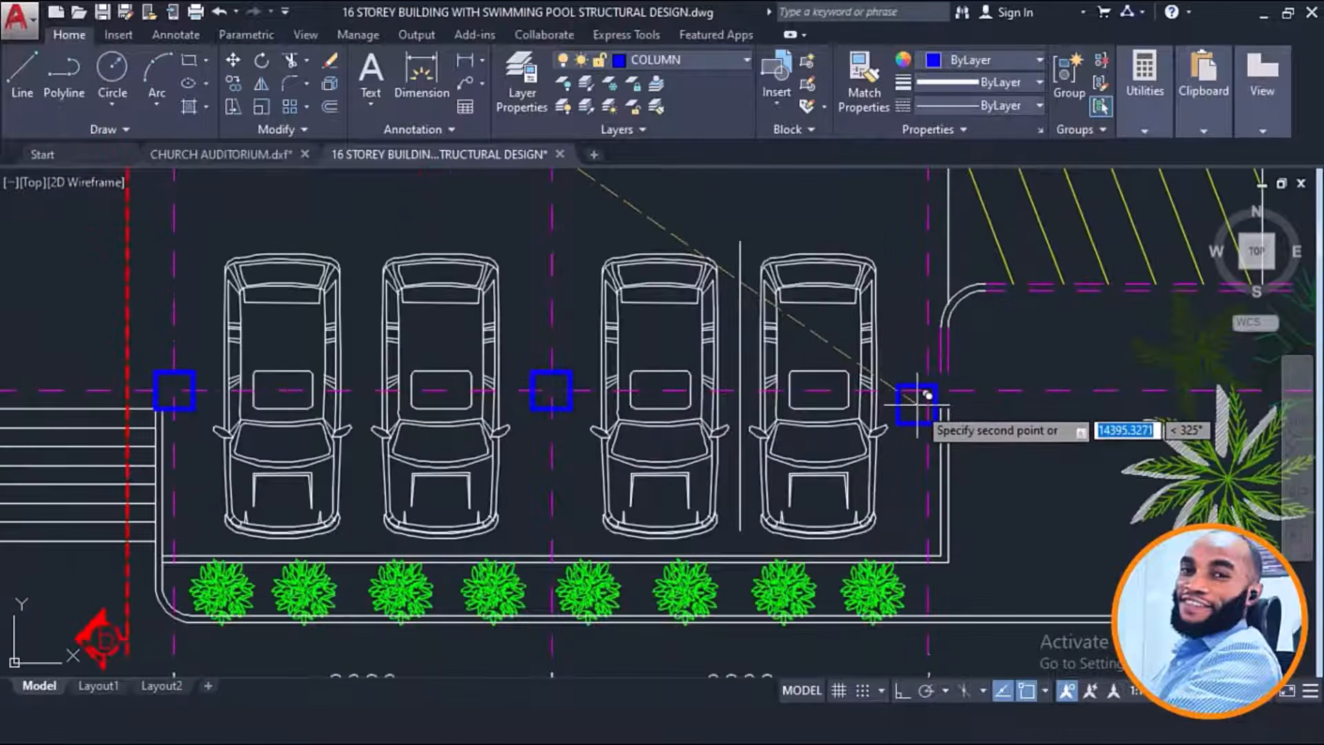
pyautogui.scroll(-4, 911, 392)
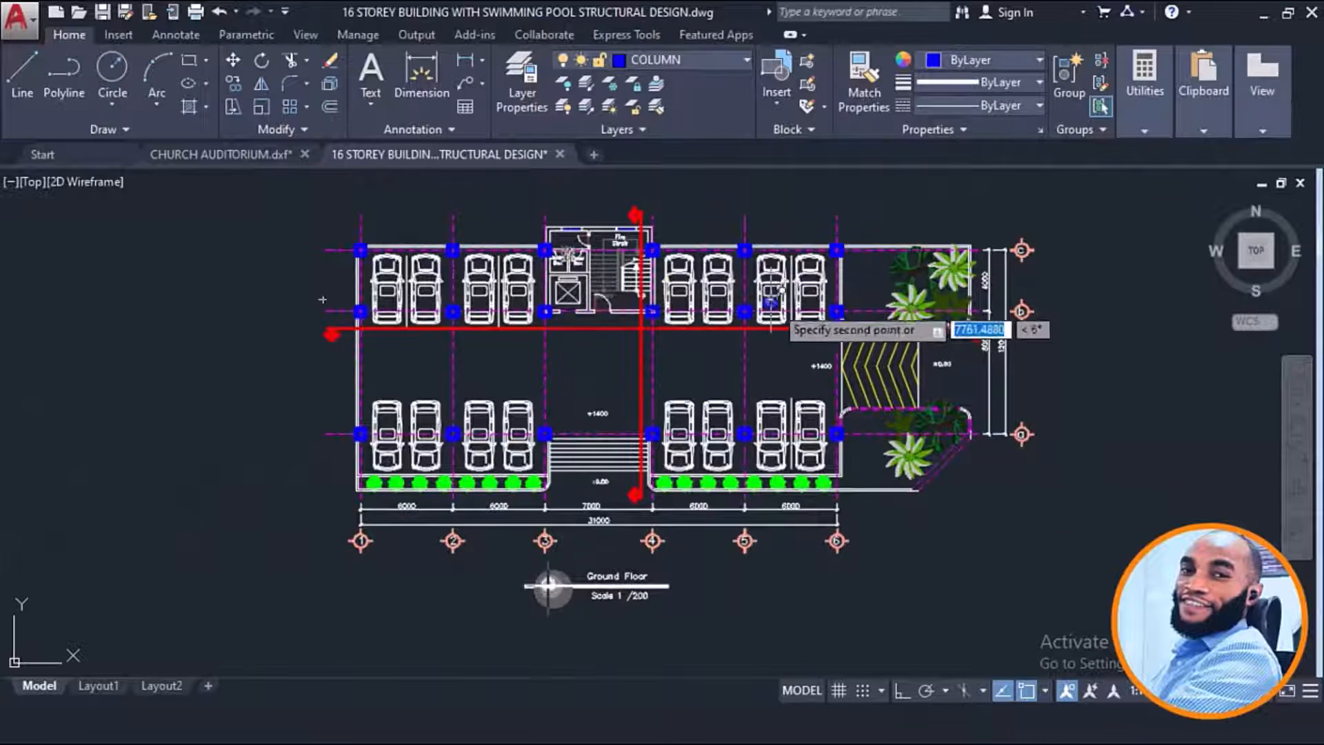
pyautogui.click(569, 249)
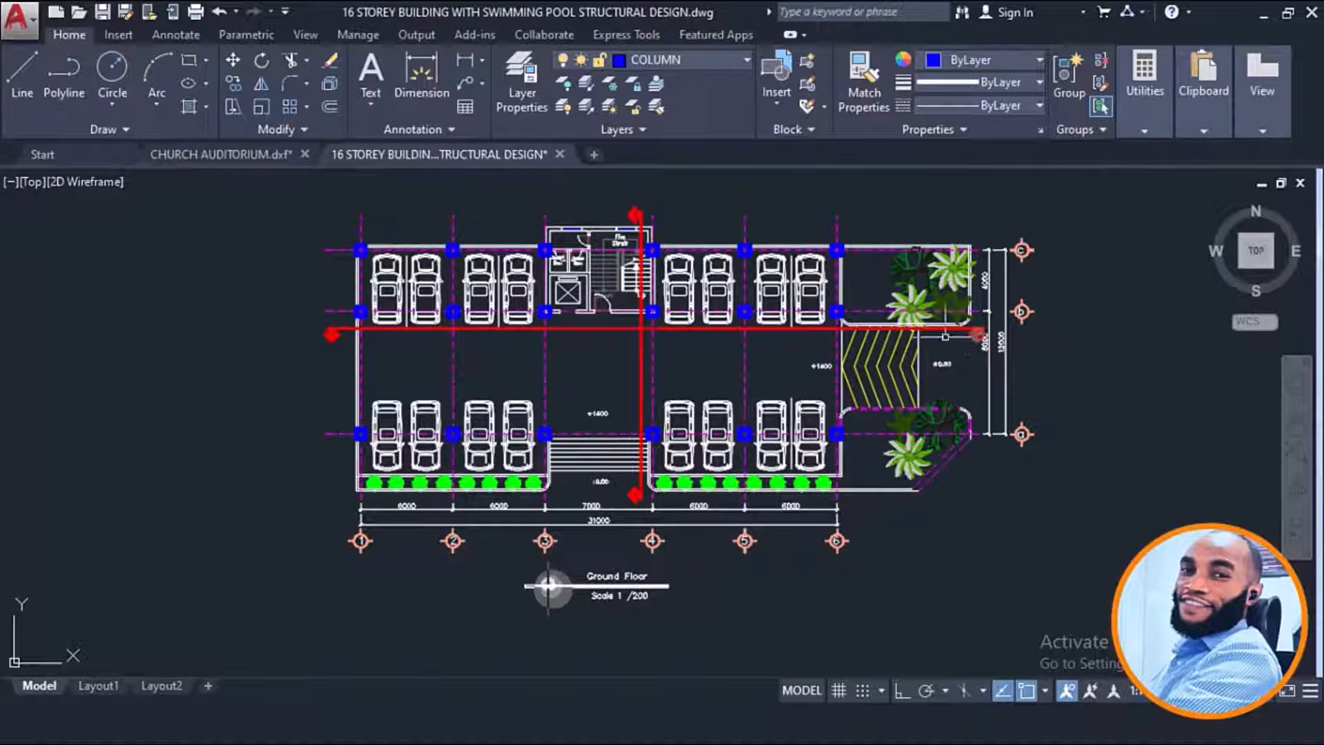
# Step: Examine the ground floor column layout, including the ramp and planted areas beyond grid line 6
pyautogui.moveTo(903, 351); pyautogui.dragTo(761, 297, button='middle')
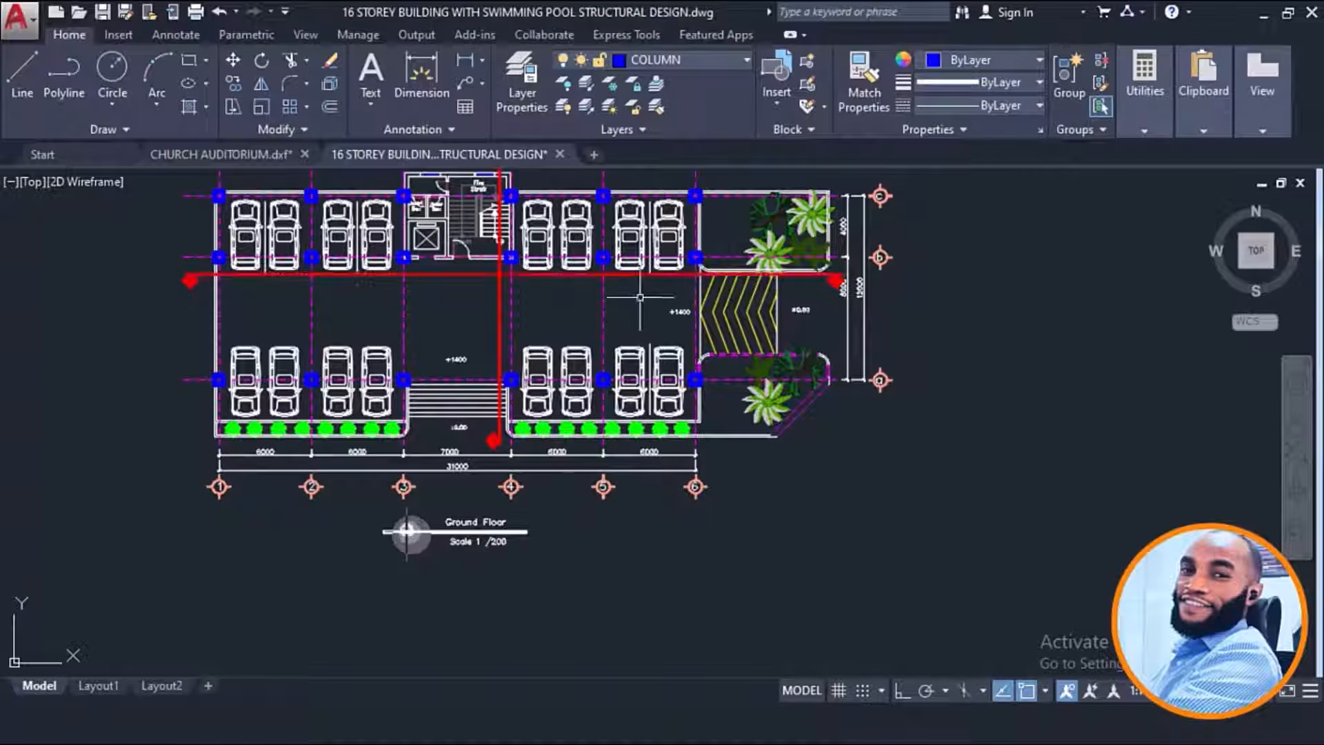
pyautogui.moveTo(660, 331); pyautogui.dragTo(685, 377, button='middle')
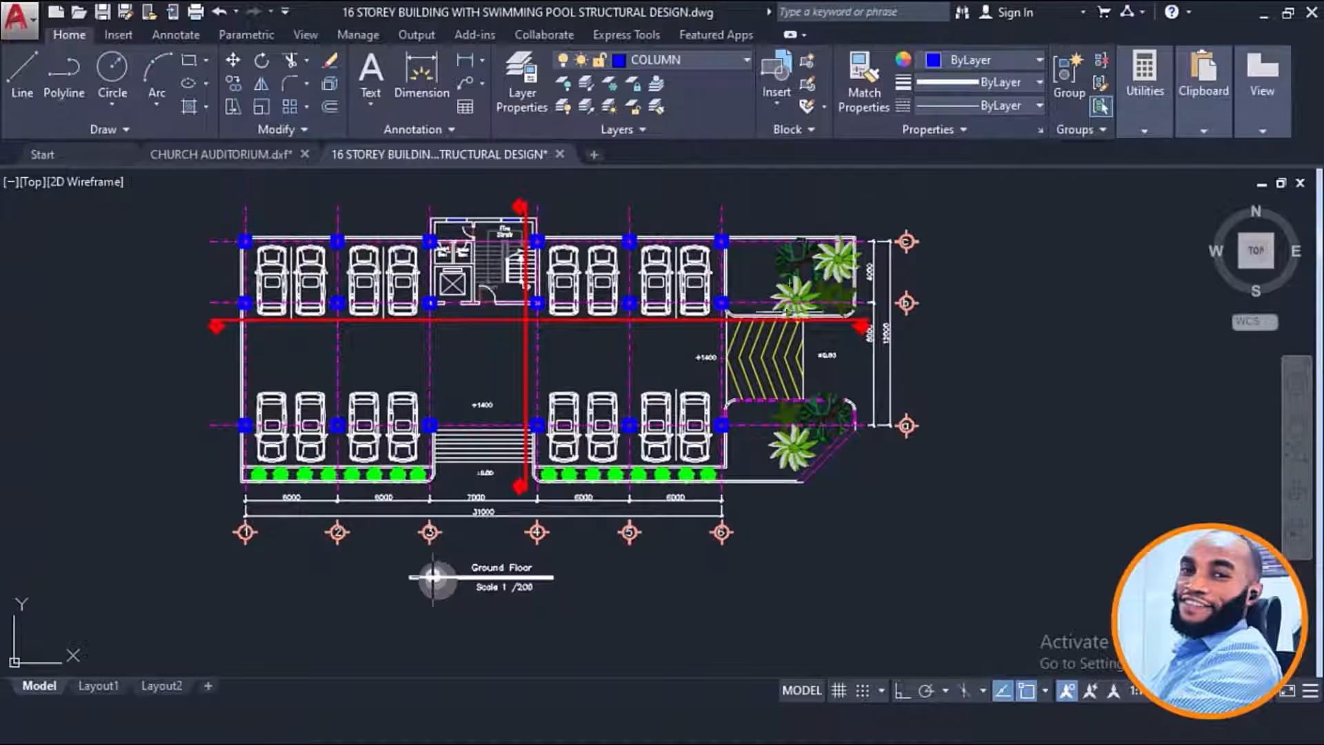
pyautogui.scroll(2, 766, 297)
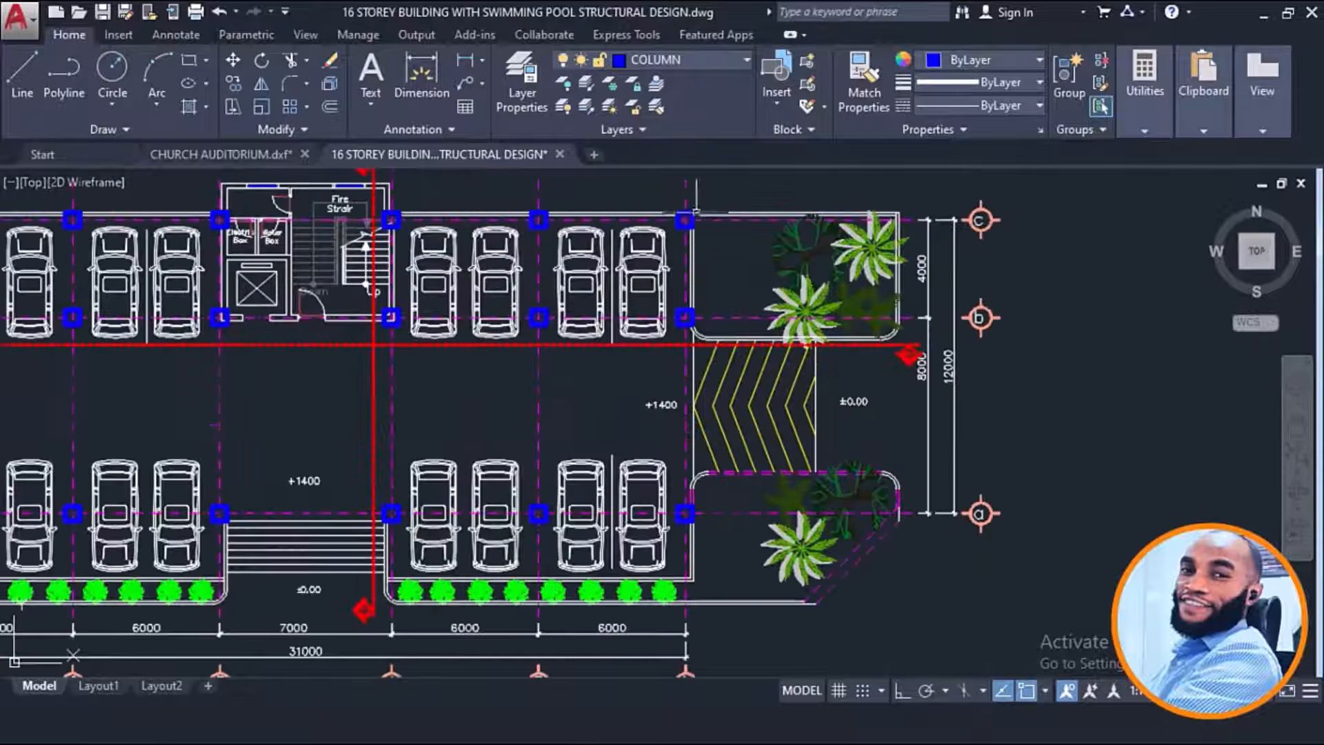
pyautogui.scroll(2, 759, 276)
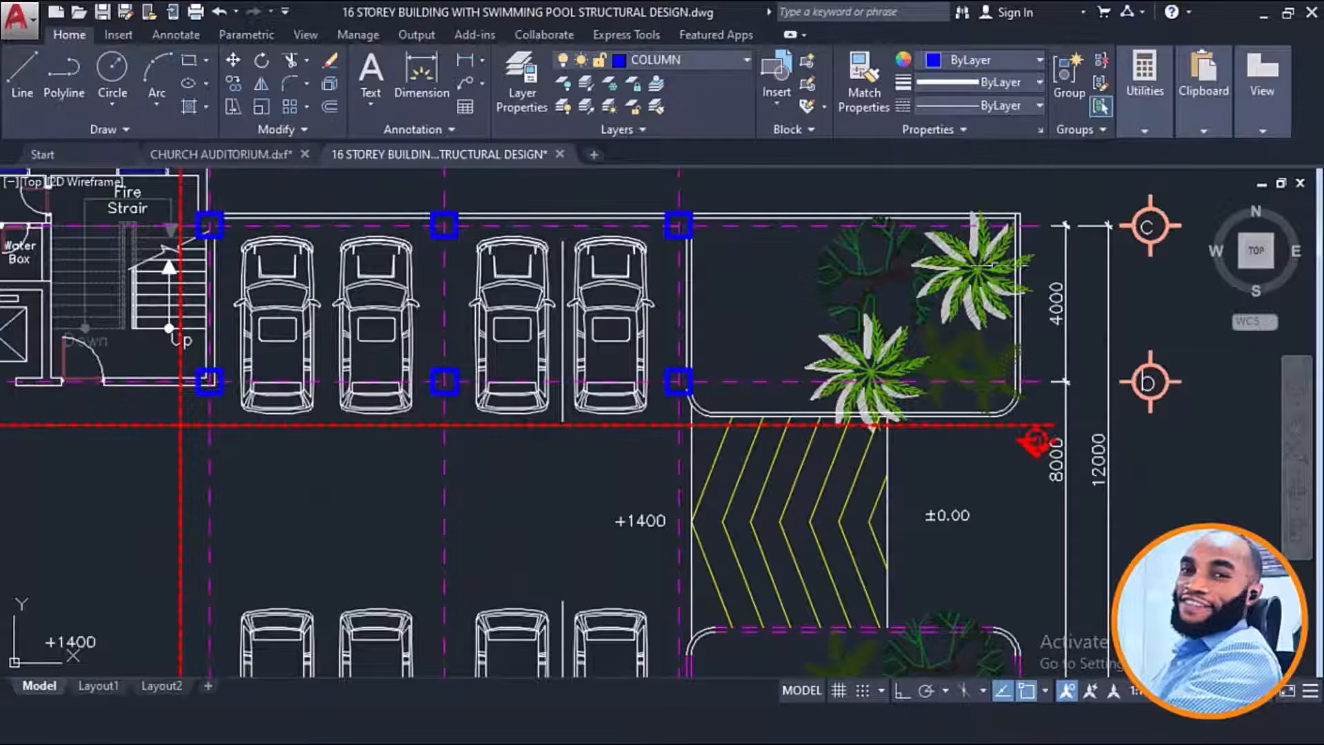
pyautogui.scroll(-3, 924, 261)
pyautogui.scroll(1, 778, 369)
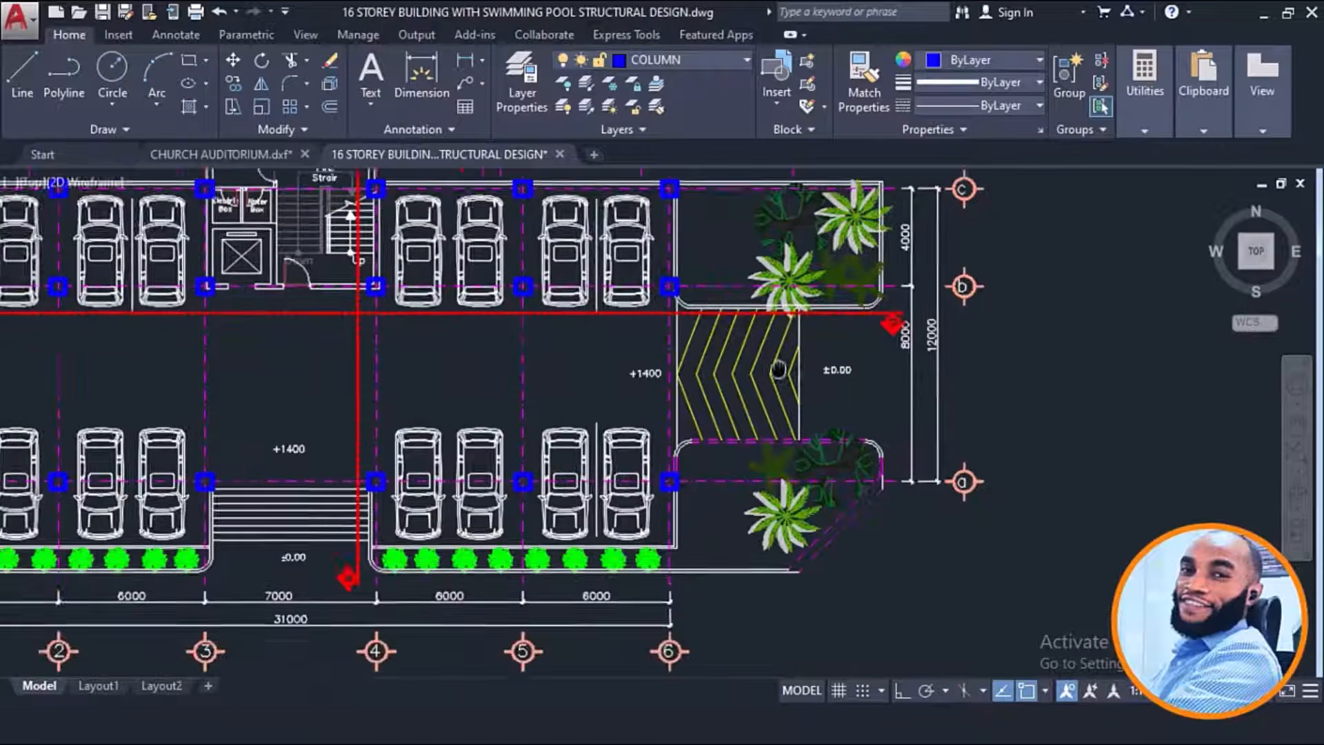
pyautogui.moveTo(778, 369); pyautogui.dragTo(739, 328, button='middle')
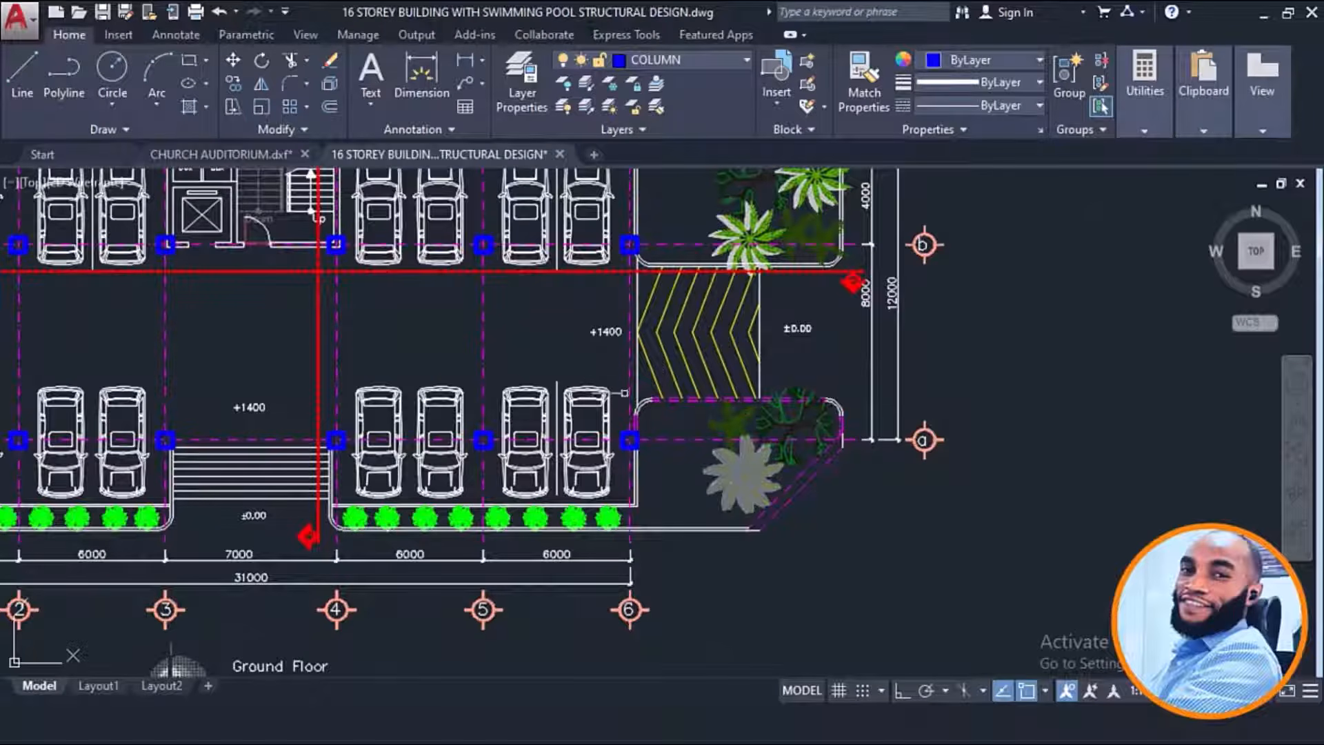
pyautogui.moveTo(794, 254); pyautogui.dragTo(850, 456, button='middle')
pyautogui.scroll(-1, 849, 455)
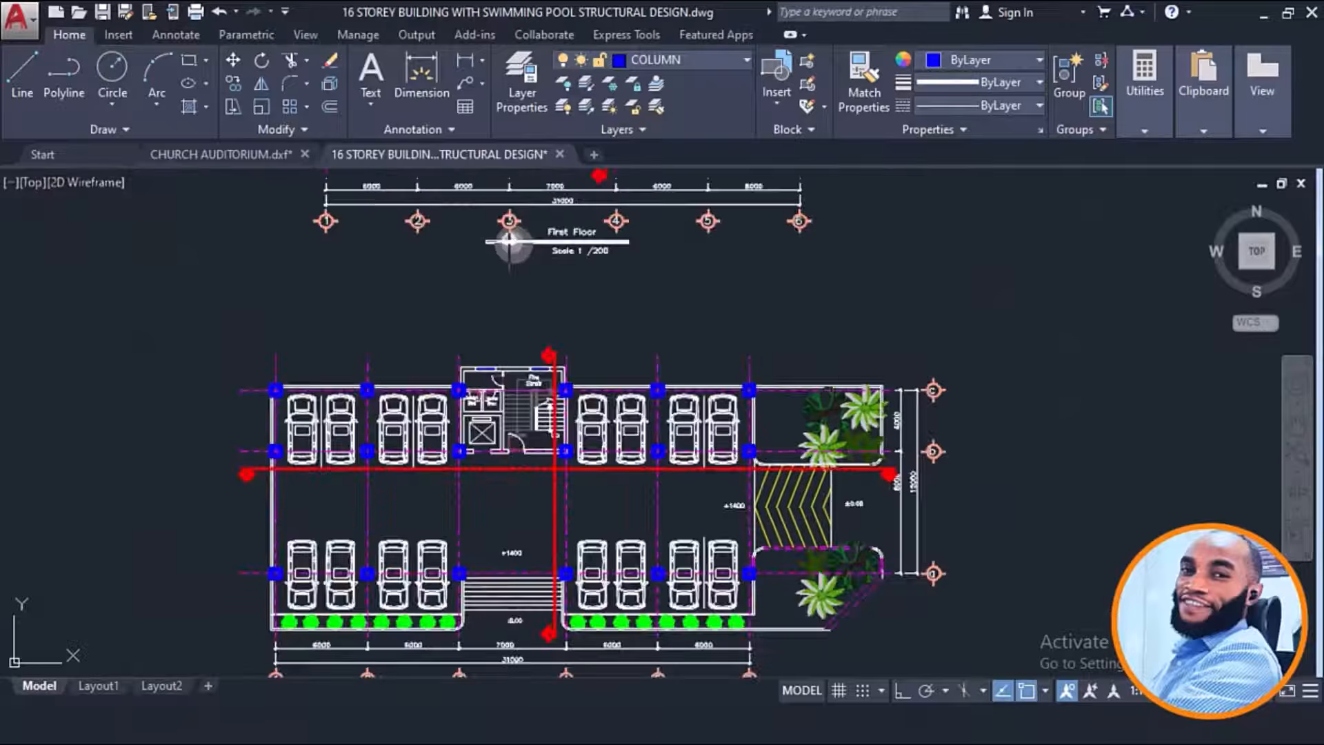
# Step: Compare the first floor plan and its grid with the column positions on the ground floor plan
pyautogui.moveTo(833, 234); pyautogui.dragTo(833, 547, button='middle')
pyautogui.scroll(2, 827, 360)
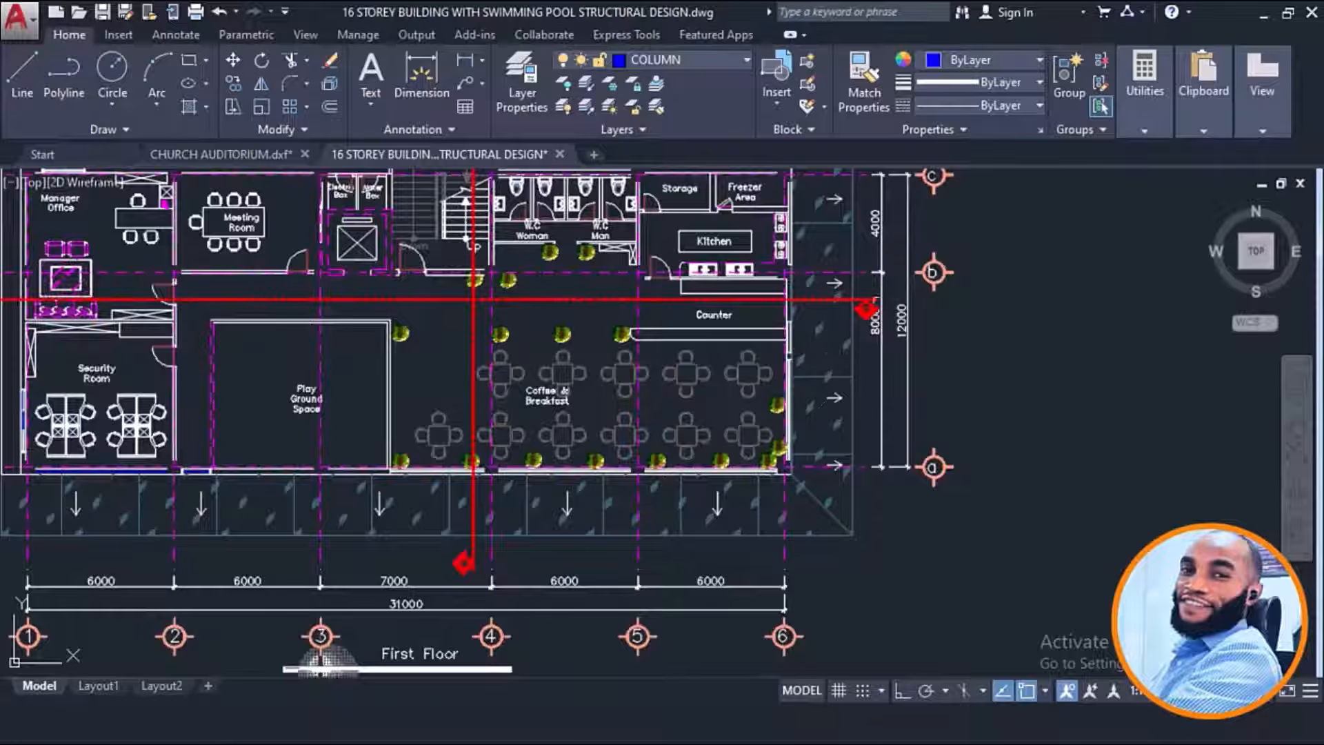
pyautogui.scroll(-1, 838, 285)
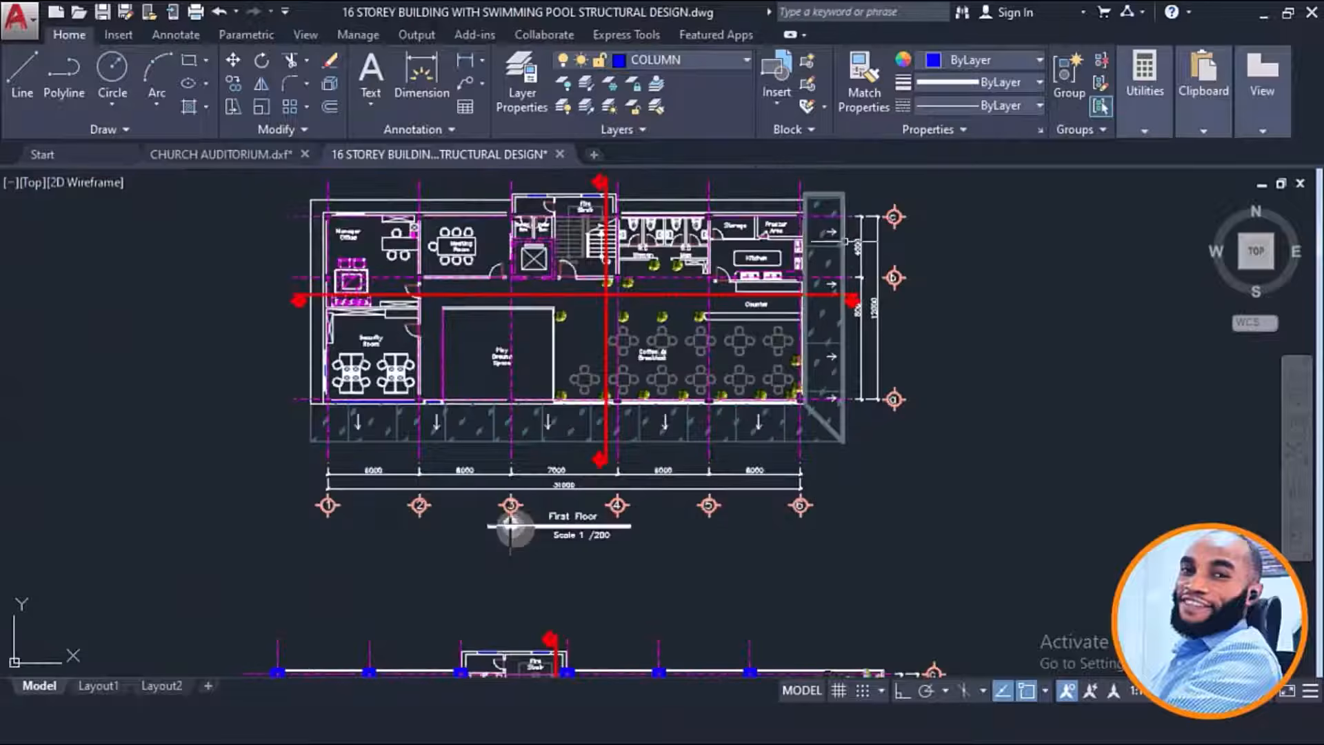
pyautogui.scroll(-2, 748, 376)
pyautogui.moveTo(749, 375); pyautogui.dragTo(686, 262, button='middle')
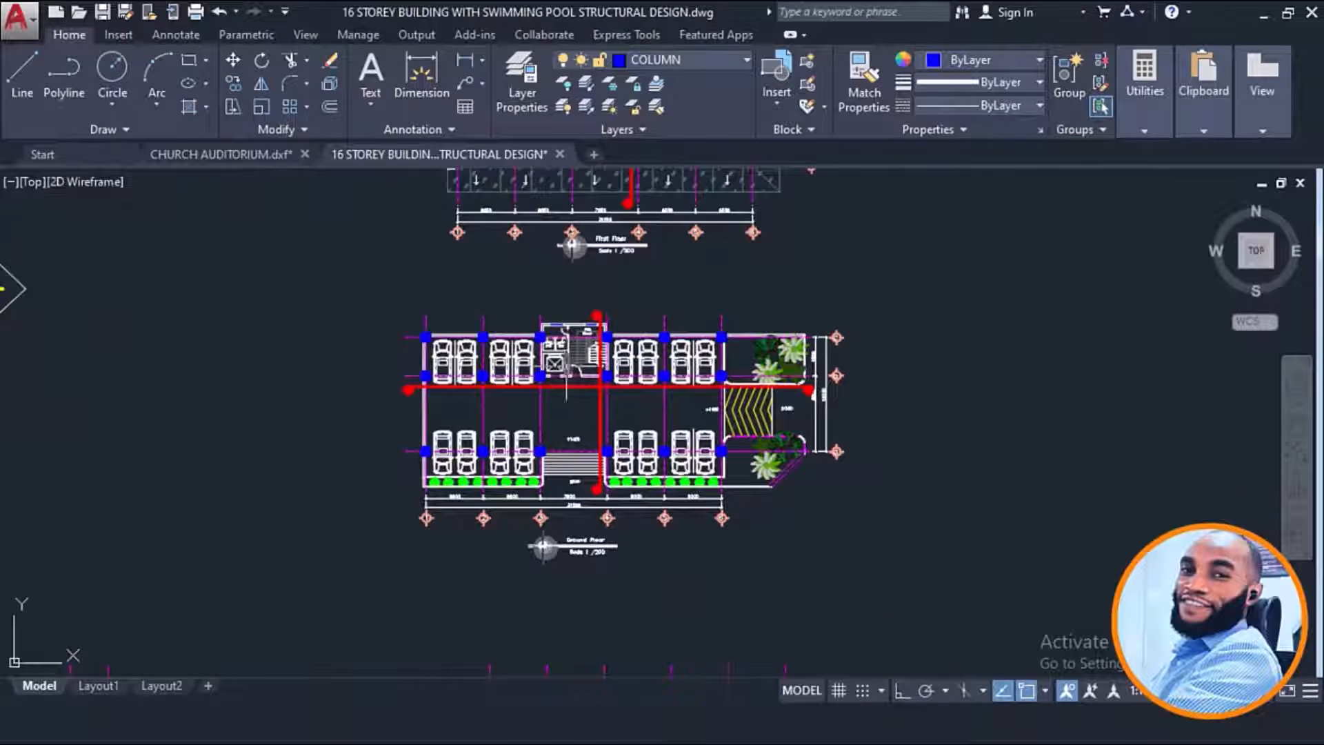
pyautogui.moveTo(569, 338); pyautogui.dragTo(611, 381, button='middle')
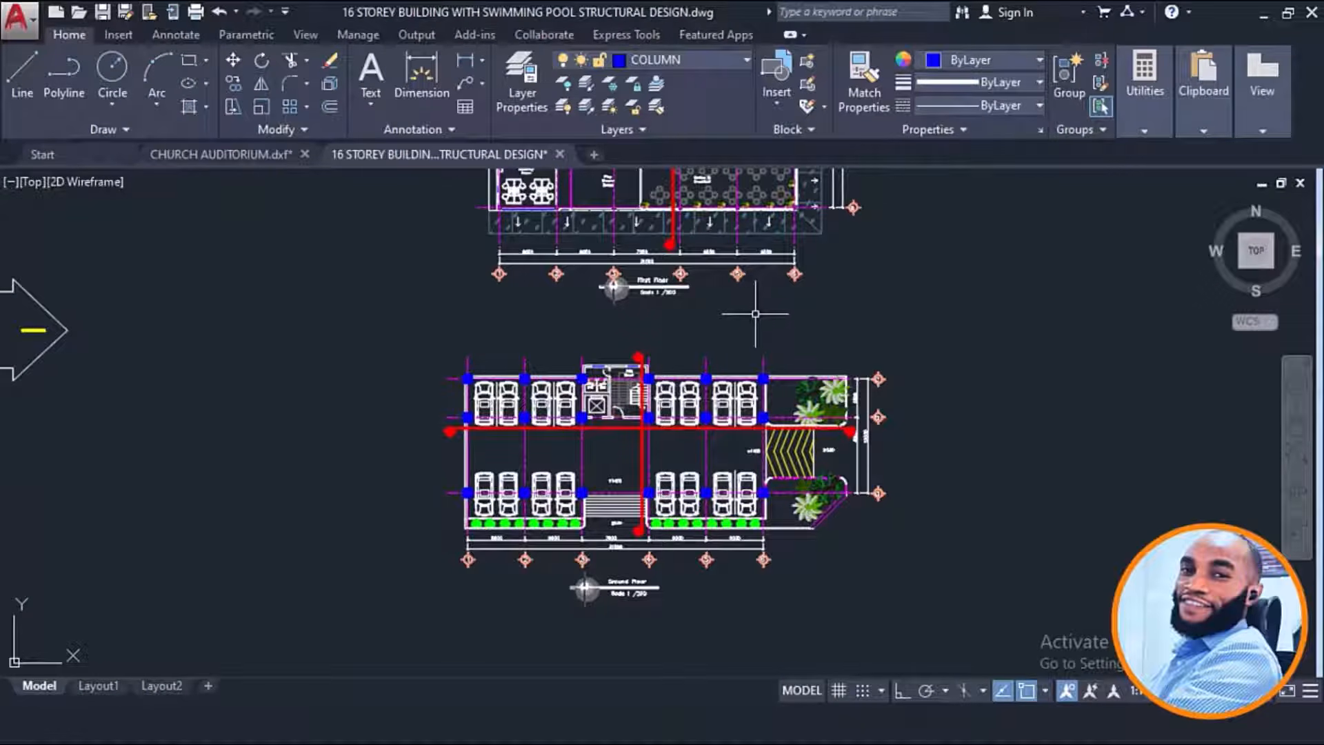
pyautogui.moveTo(728, 345); pyautogui.dragTo(731, 328, button='middle')
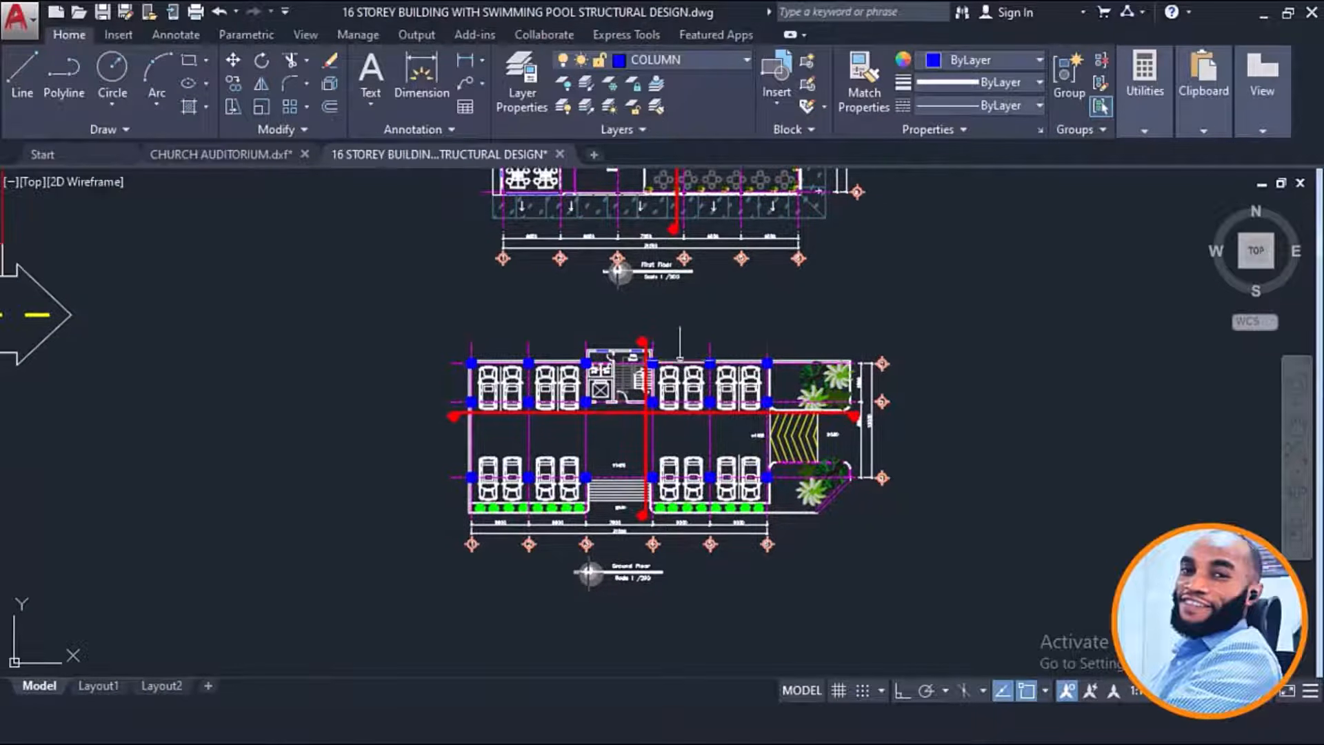
pyautogui.scroll(2, 630, 569)
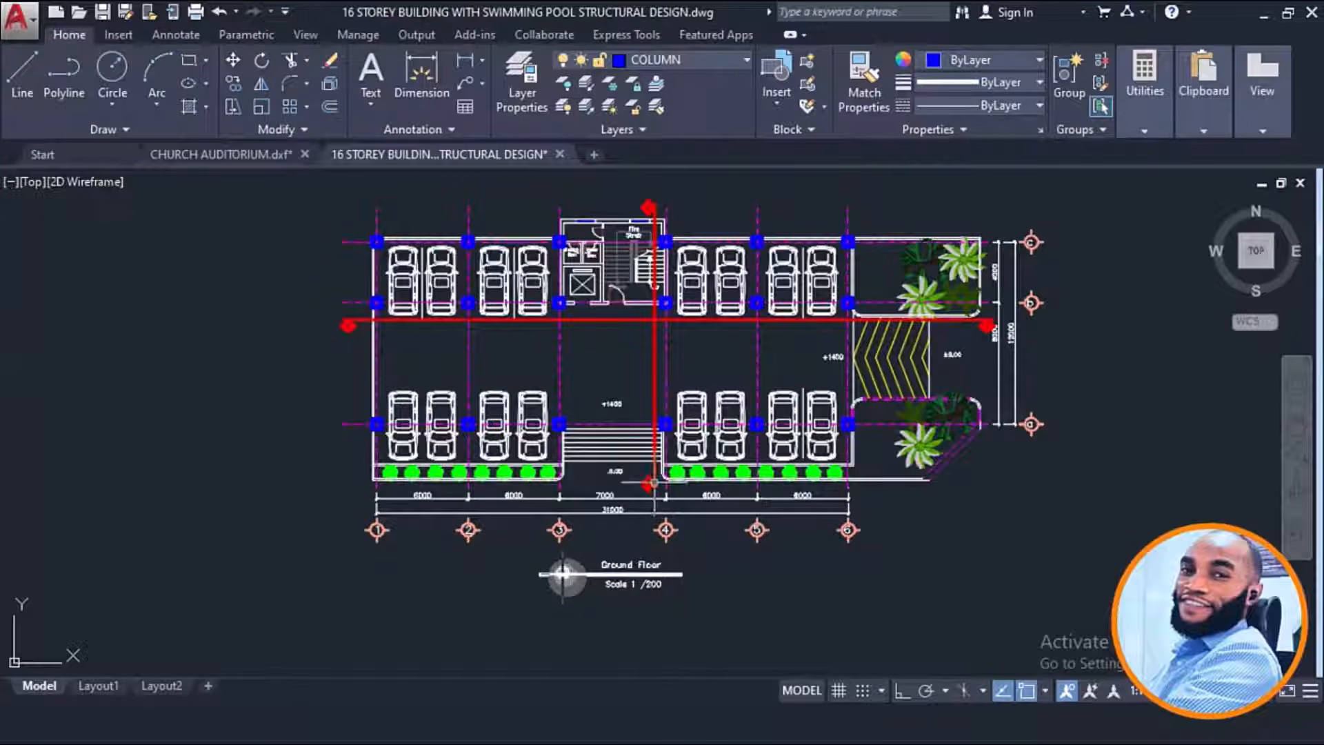
pyautogui.scroll(2, 670, 296)
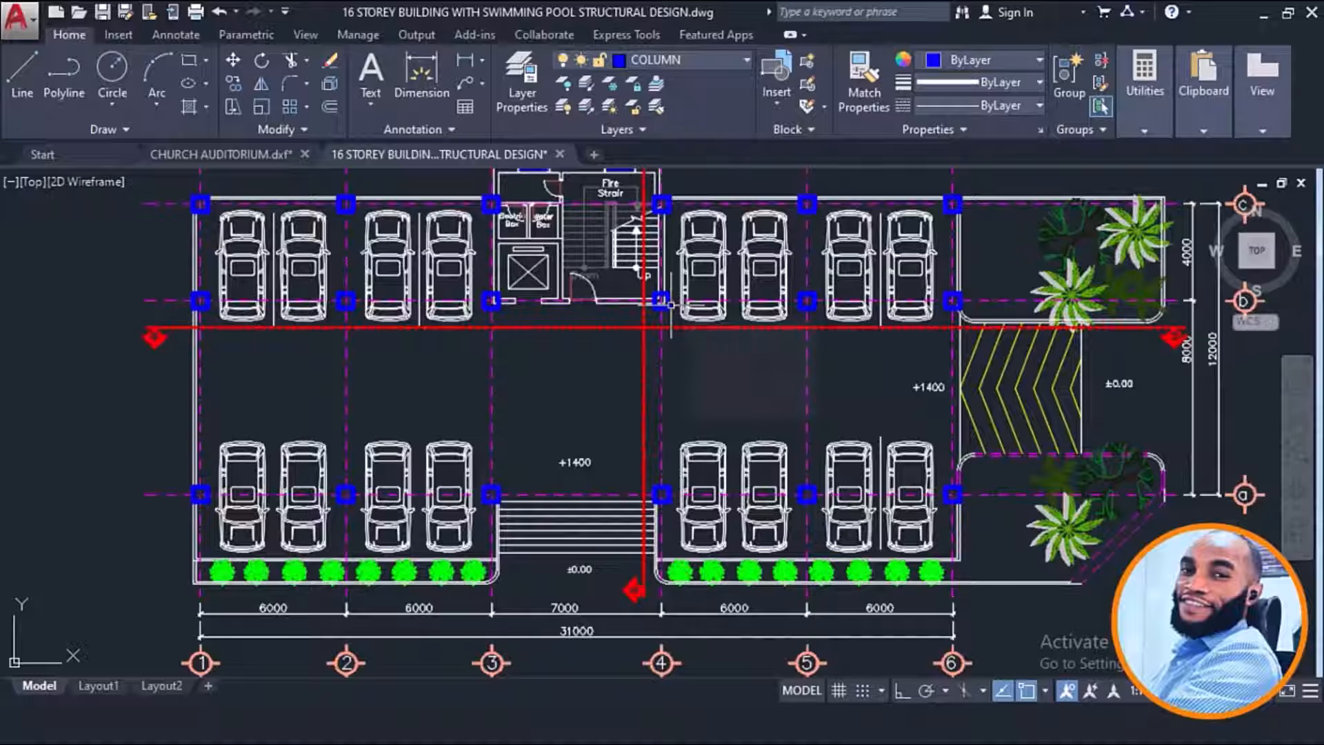